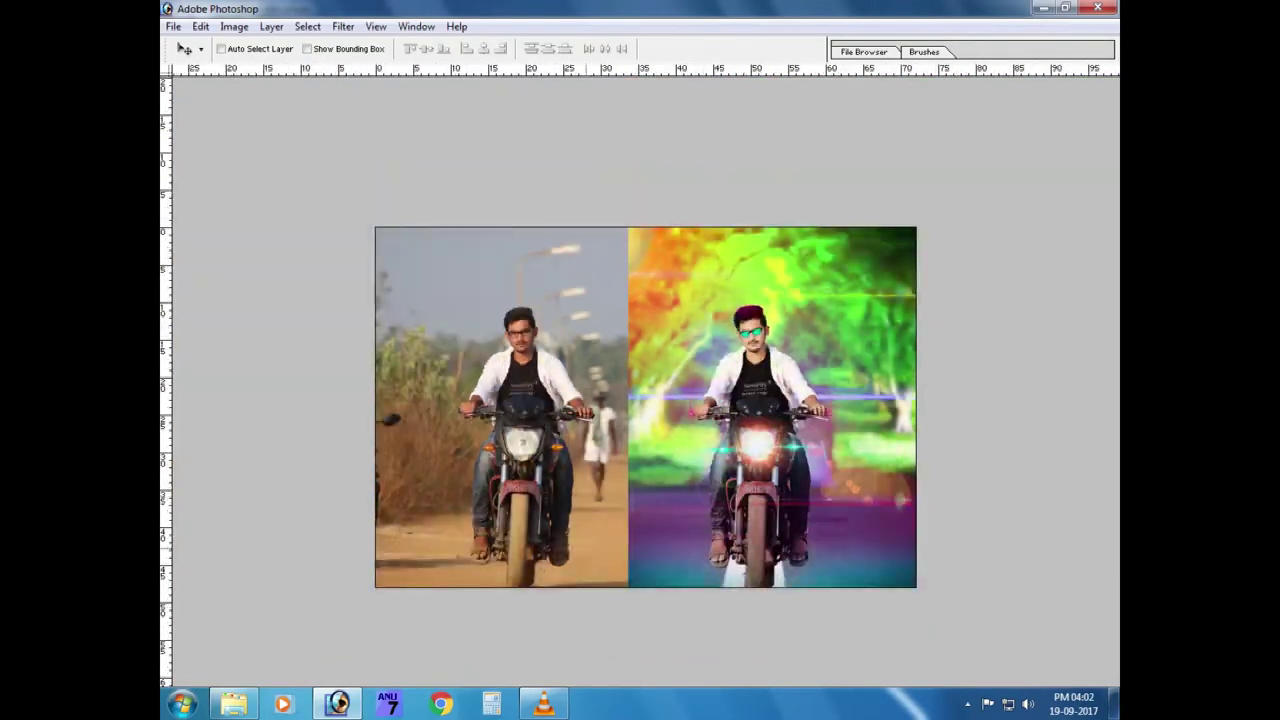
# Zoom around the before-and-after comparison image to preview the result.
pyautogui.hotkey('ctrl', '-')
pyautogui.hotkey('ctrl', '-')
pyautogui.hotkey('ctrl', '-')
pyautogui.hotkey('ctrl', '-')
pyautogui.hotkey('ctrl', '-')
pyautogui.hotkey('ctrl', '-')
pyautogui.hotkey('ctrl', '-')
pyautogui.hotkey('ctrl', '+')
pyautogui.hotkey('ctrl', '+')
pyautogui.hotkey('ctrl', '+')
pyautogui.hotkey('ctrl', '+')
pyautogui.hotkey('ctrl', '+')
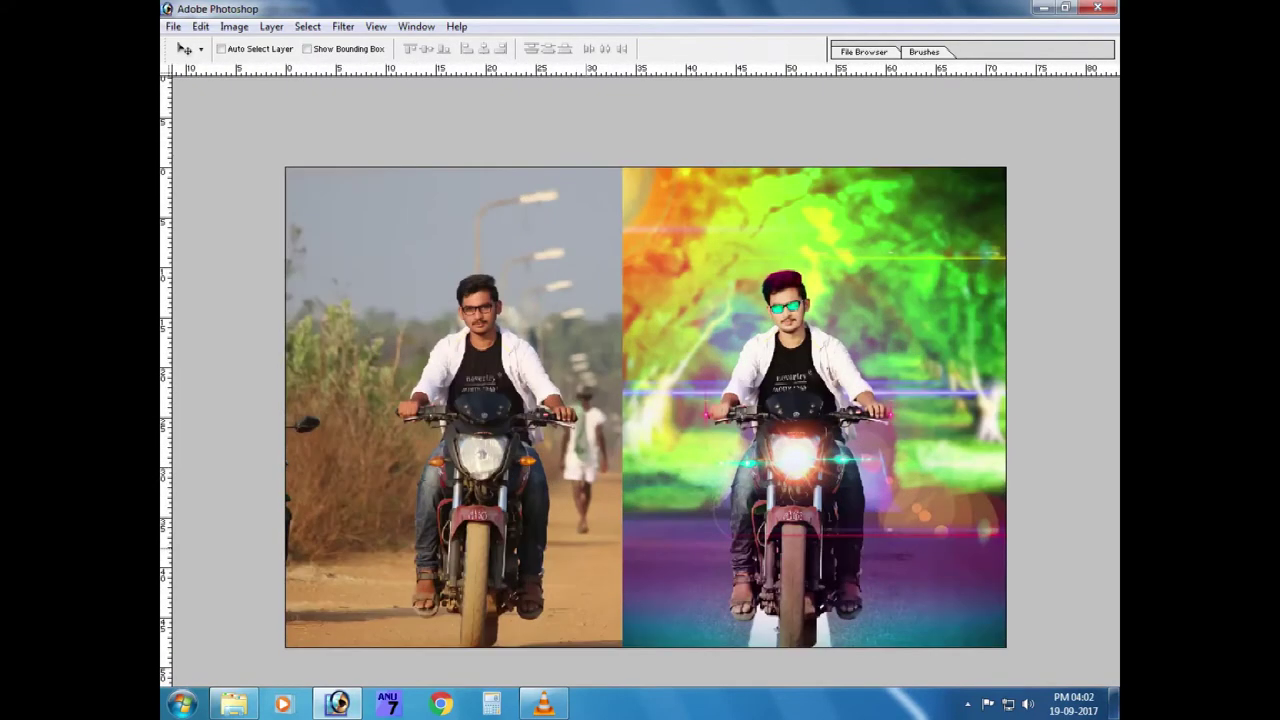
pyautogui.hotkey('ctrl', '+')
pyautogui.hotkey('ctrl', '-')
# Open the photo IMG_7880 copy and zoom in on the rider.
pyautogui.scroll(-2, 680, 250)
pyautogui.scroll(-2, 680, 250)
pyautogui.scroll(-2, 680, 250)
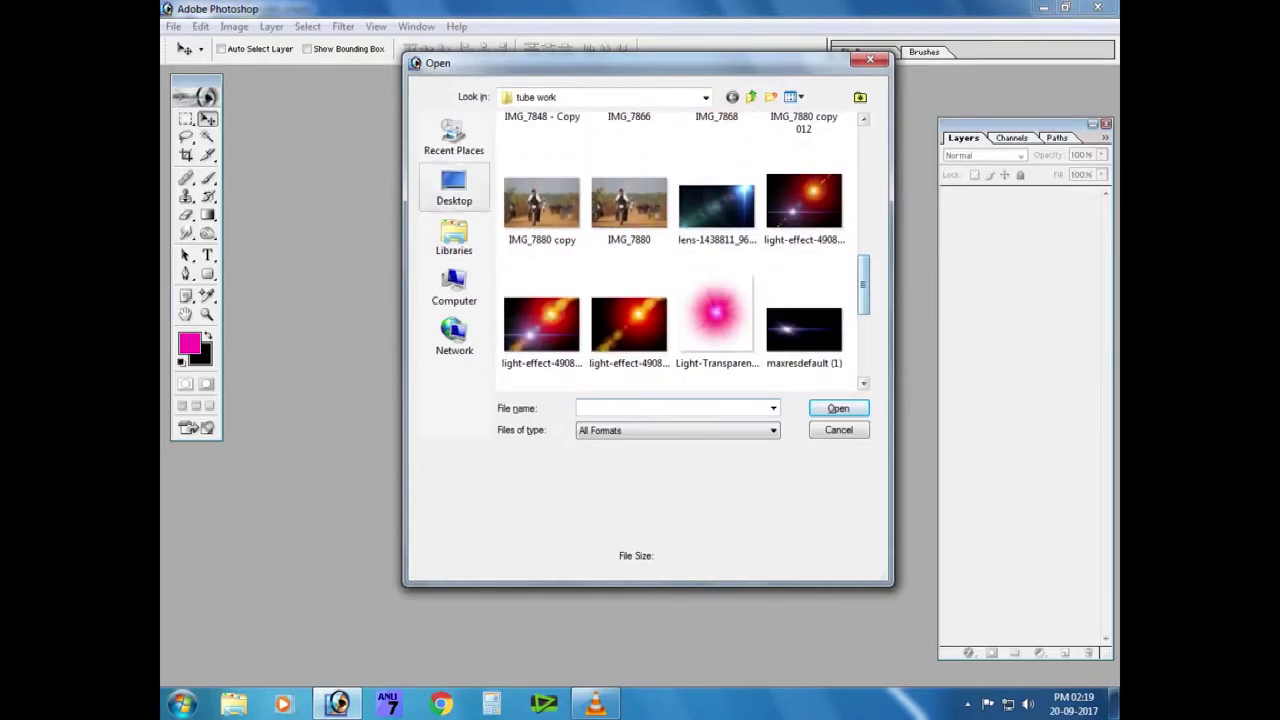
pyautogui.click(541, 205)
pyautogui.click(838, 408)
pyautogui.hotkey('ctrl', '+')
pyautogui.hotkey('ctrl', '+')
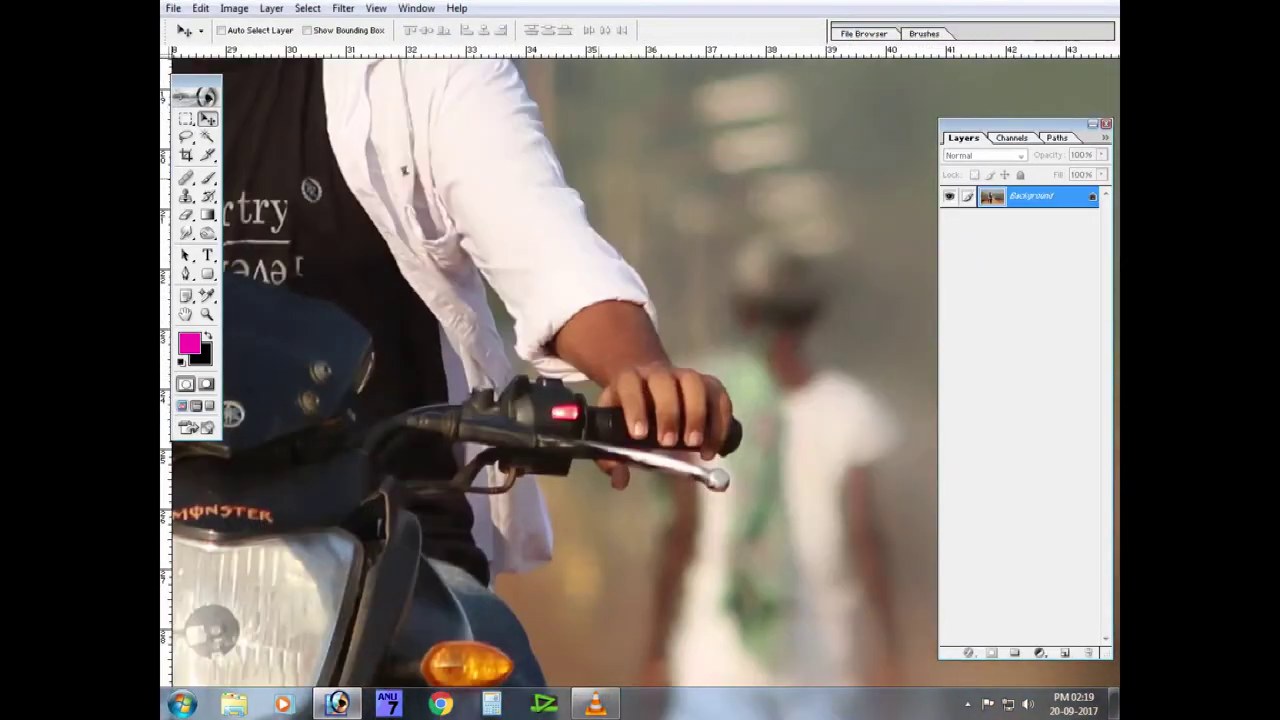
pyautogui.hotkey('ctrl', '+')
# Draw a Pen path along the tyre, under the handlebar lever, and up the head, hair and ear.
pyautogui.press('p')
pyautogui.hotkey('ctrl', '+')
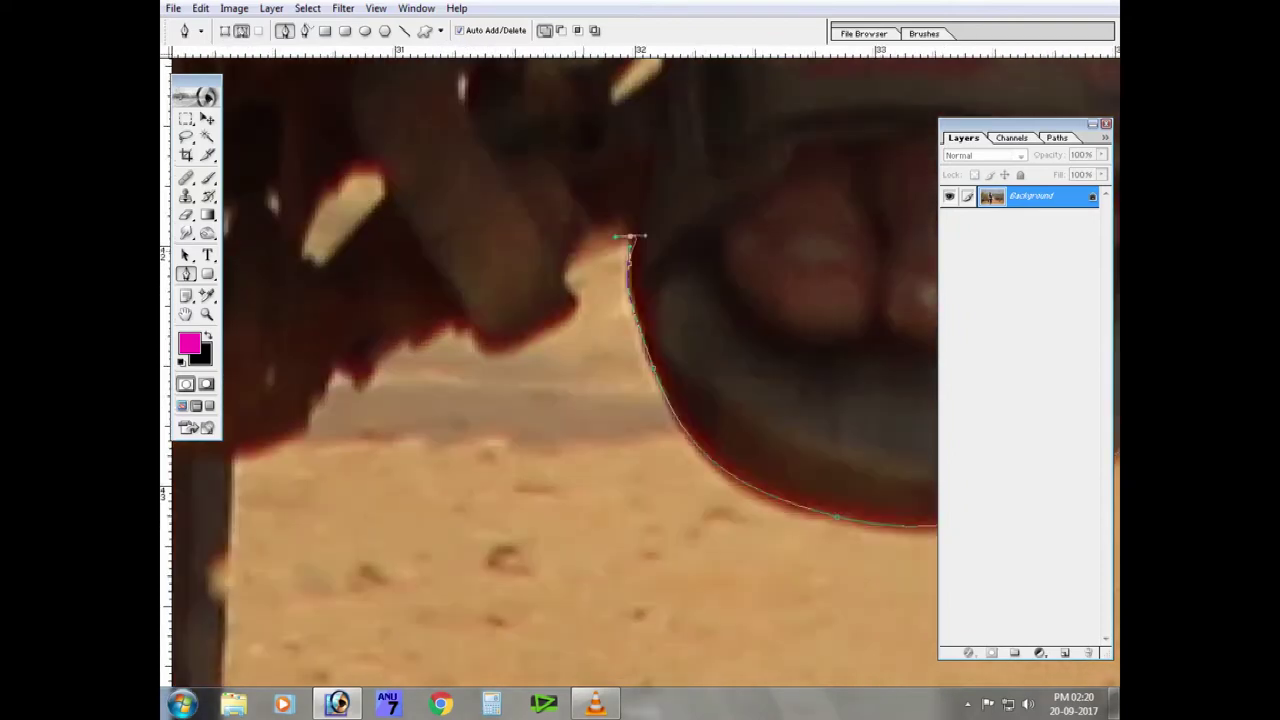
pyautogui.moveTo(513, 296); pyautogui.dragTo(518, 264)
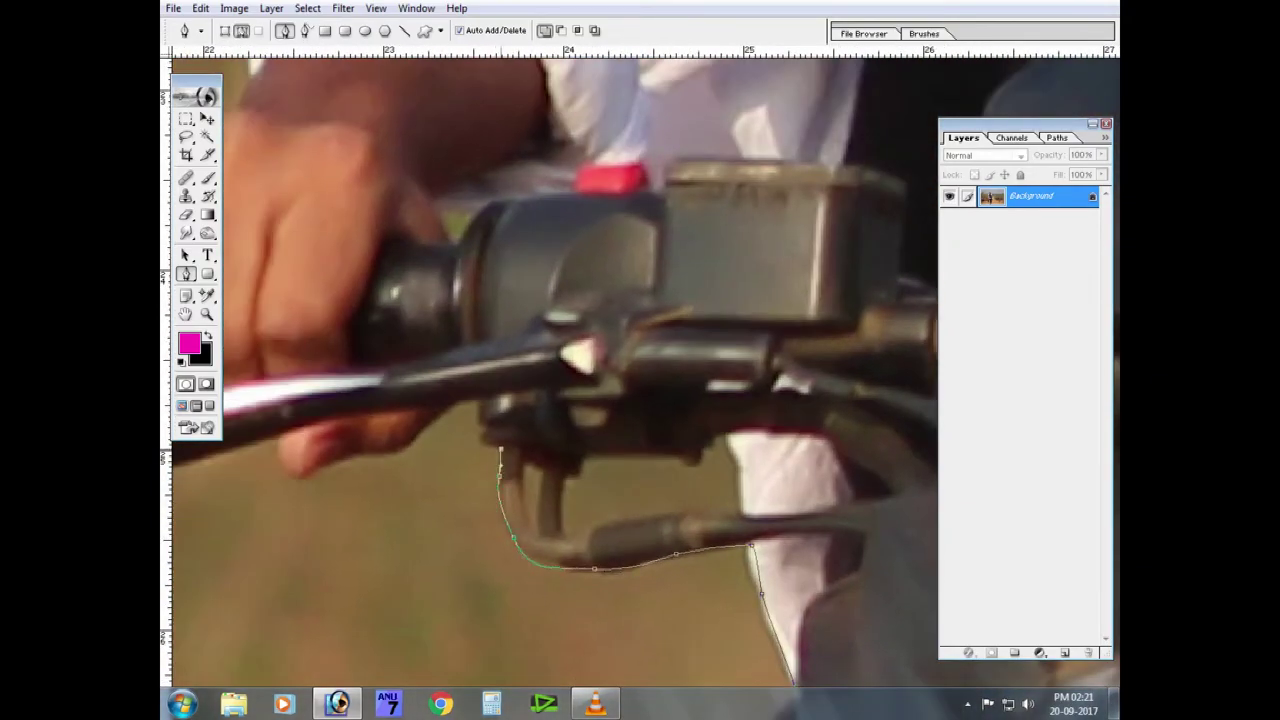
pyautogui.click(488, 510)
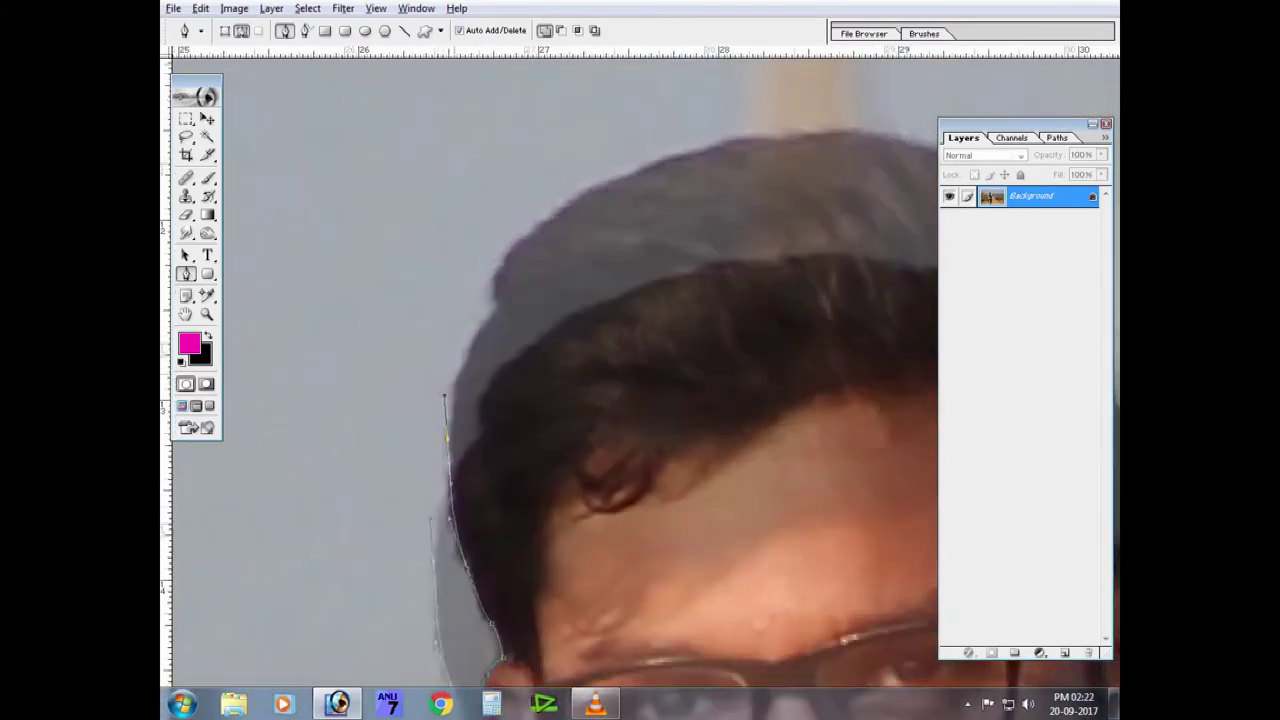
pyautogui.click(447, 497)
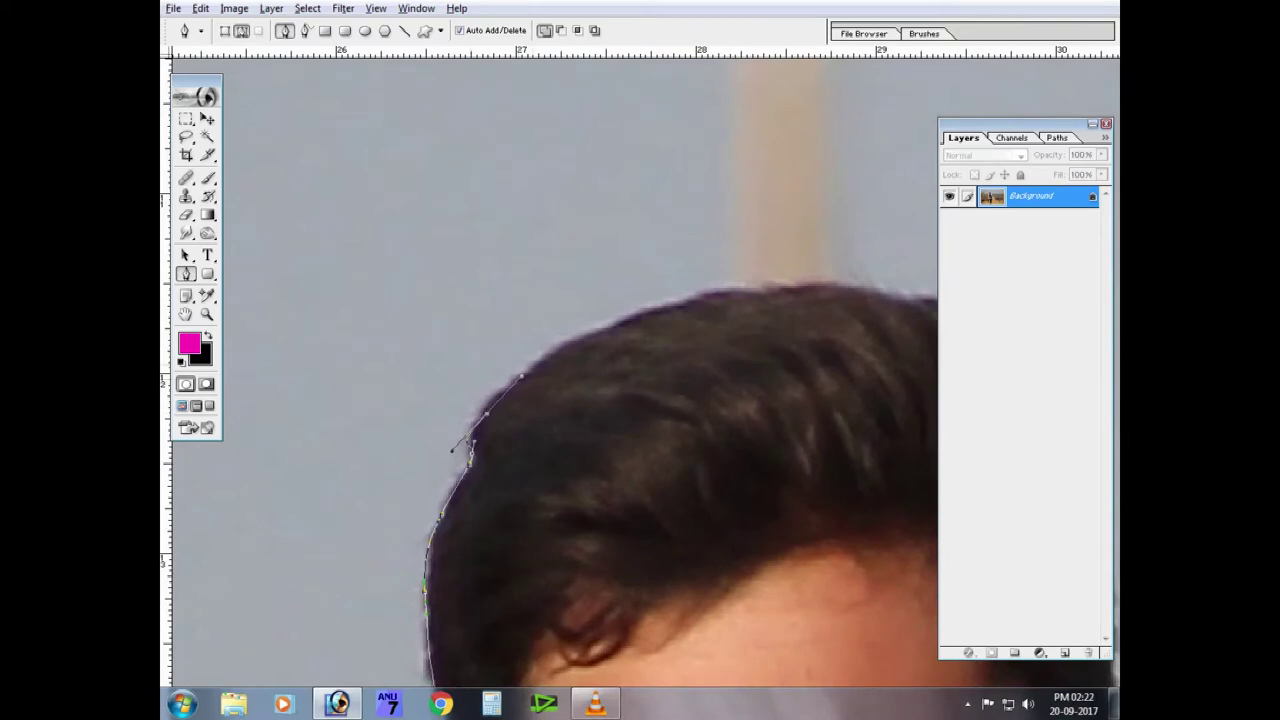
pyautogui.click(505, 415)
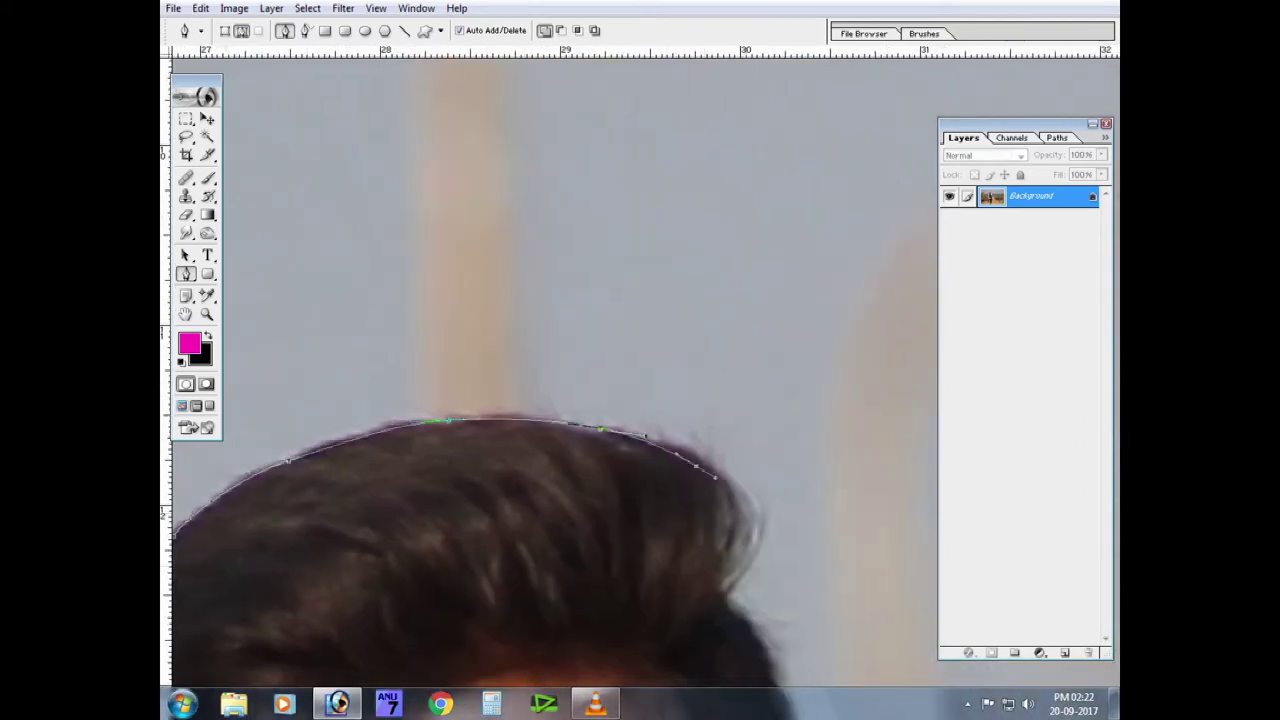
pyautogui.moveTo(686, 487); pyautogui.dragTo(638, 546)
pyautogui.click(697, 506)
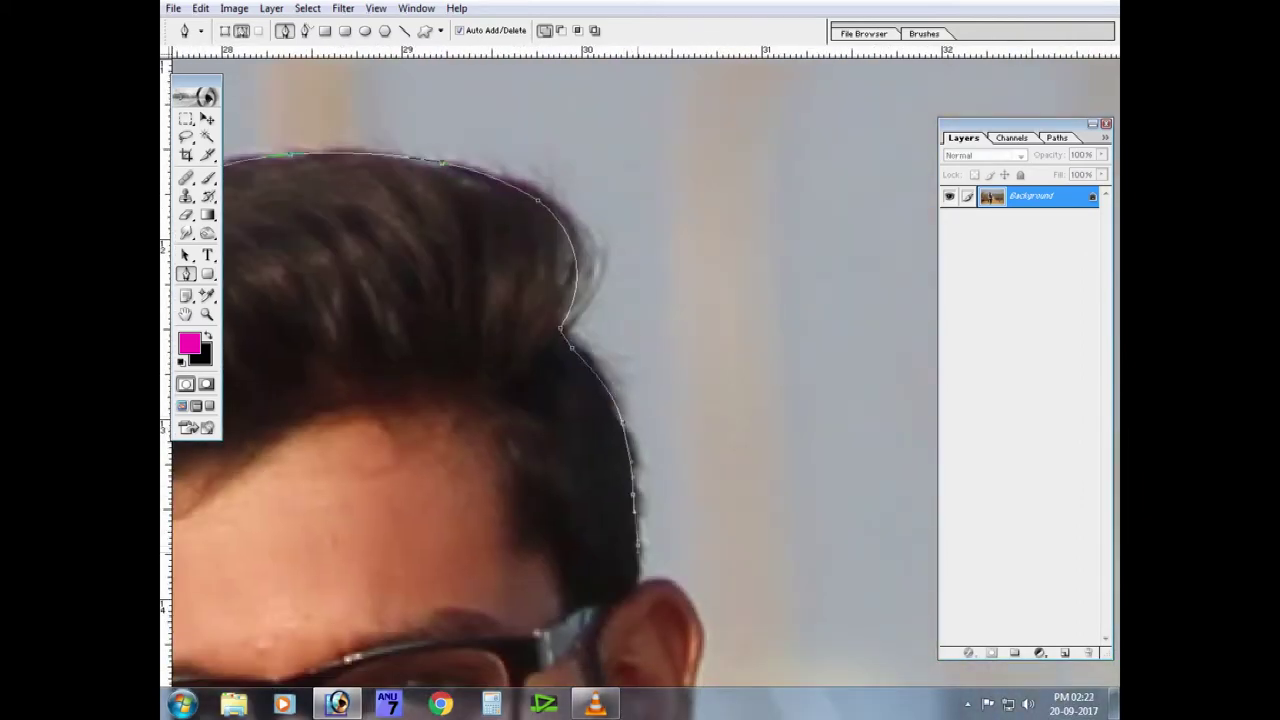
pyautogui.moveTo(611, 417); pyautogui.dragTo(641, 444)
pyautogui.click(612, 545)
pyautogui.scroll(-3, 594, 583)
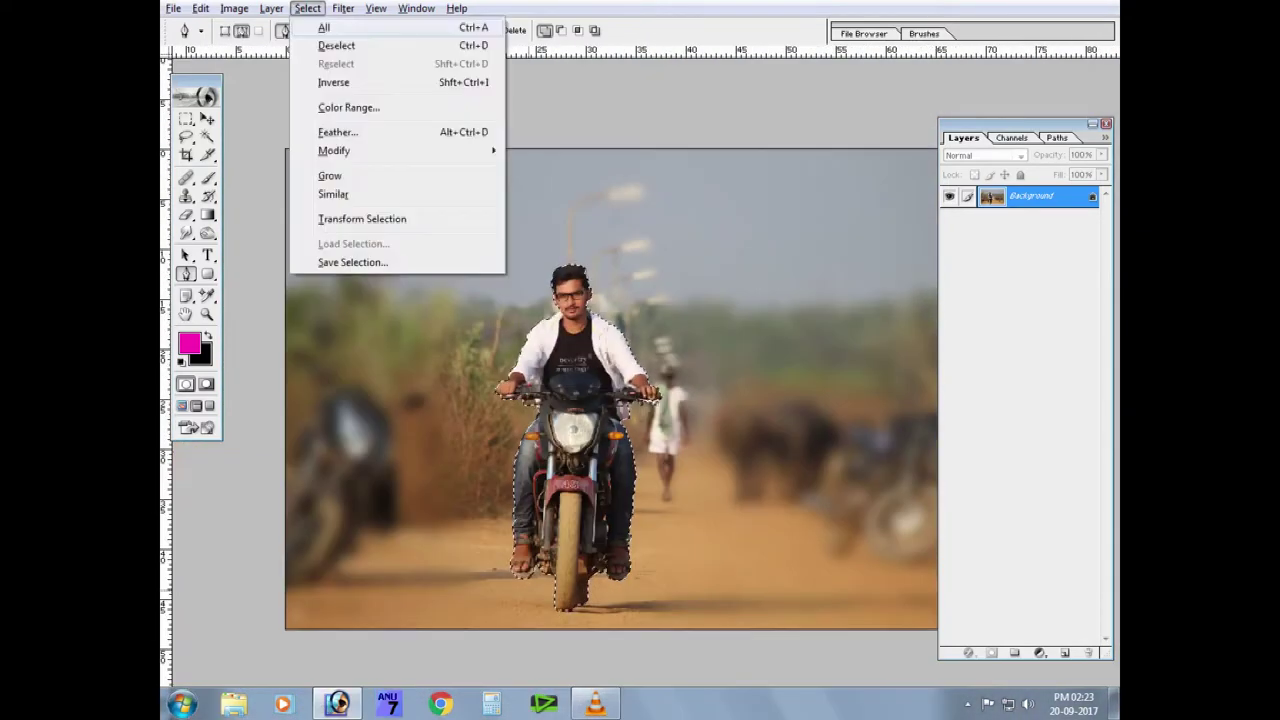
# Duplicate the cut-out layer, fill it with cyan and place it below the rider.
pyautogui.hotkey('ctrl', 'j')
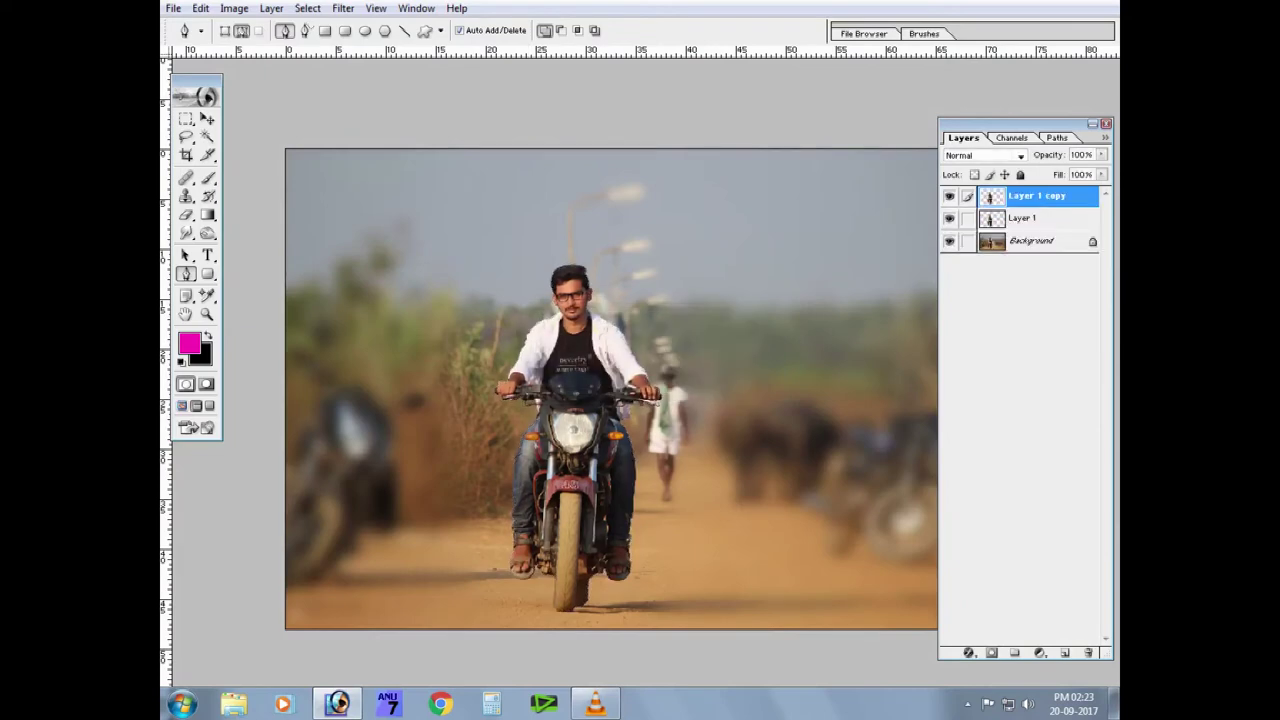
pyautogui.click(199, 352)
pyautogui.click(720, 264)
pyautogui.click(700, 160)
pyautogui.click(848, 146)
pyautogui.hotkey('ctrl', 'BackSpace')
pyautogui.hotkey('ctrl', '[')
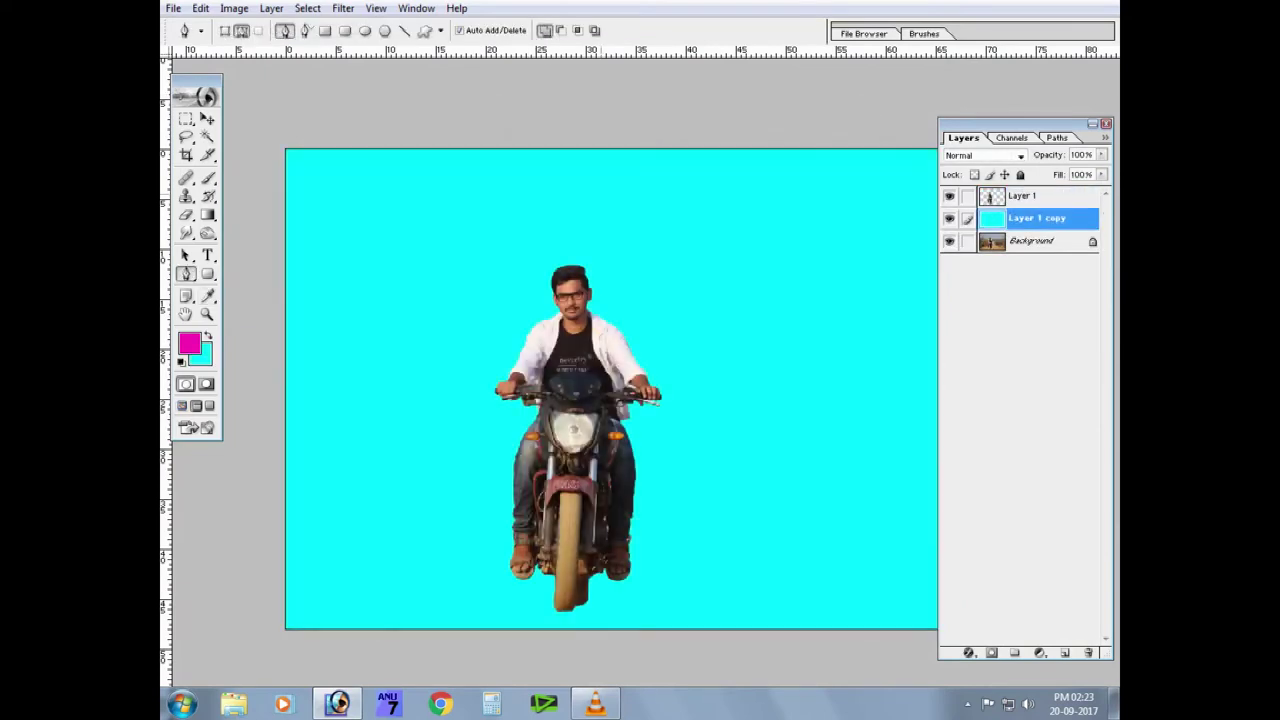
# Move the rider to the centre of the canvas with Free Transform.
pyautogui.moveTo(591, 457); pyautogui.dragTo(655, 465)
pyautogui.hotkey('ctrl', 't')
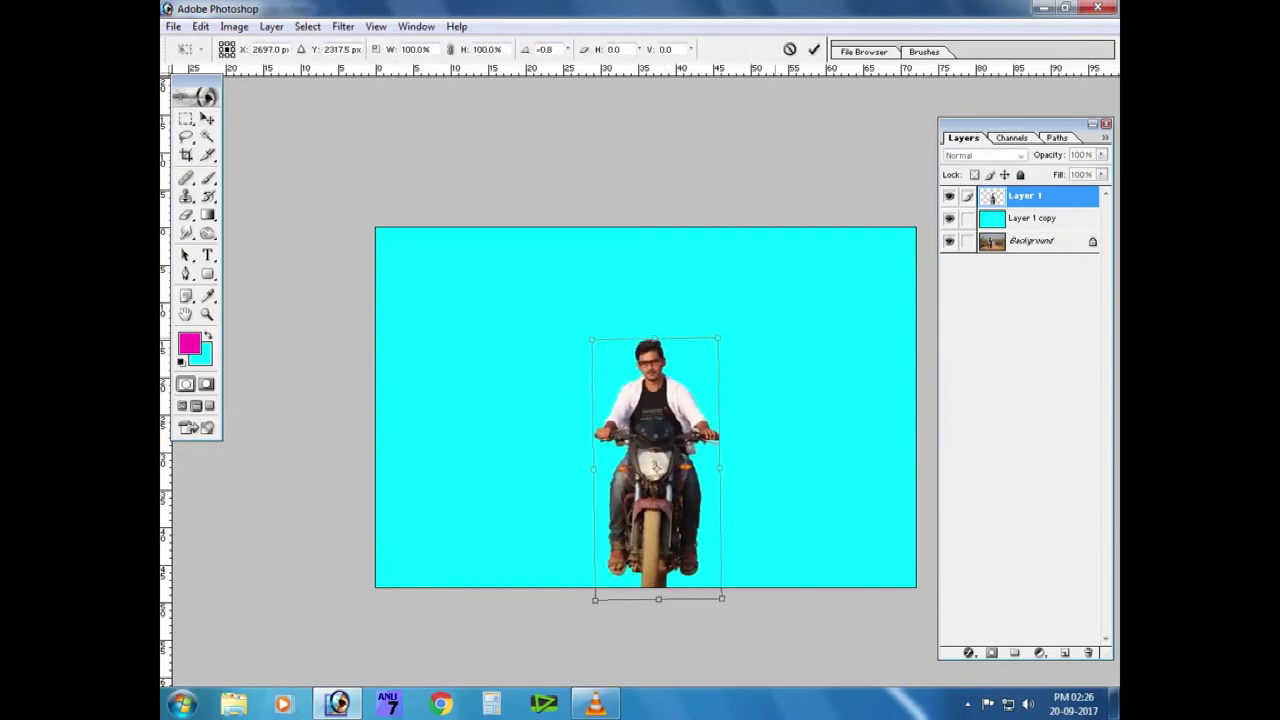
pyautogui.press('Return')
pyautogui.hotkey('ctrl', '+')
pyautogui.hotkey('ctrl', '+')
pyautogui.hotkey('ctrl', '+')
pyautogui.hotkey('ctrl', '+')
# Load the rider's outline as a selection and Magic Wand-select the face and shirt.
pyautogui.rightClick(770, 218)
pyautogui.click(811, 224)
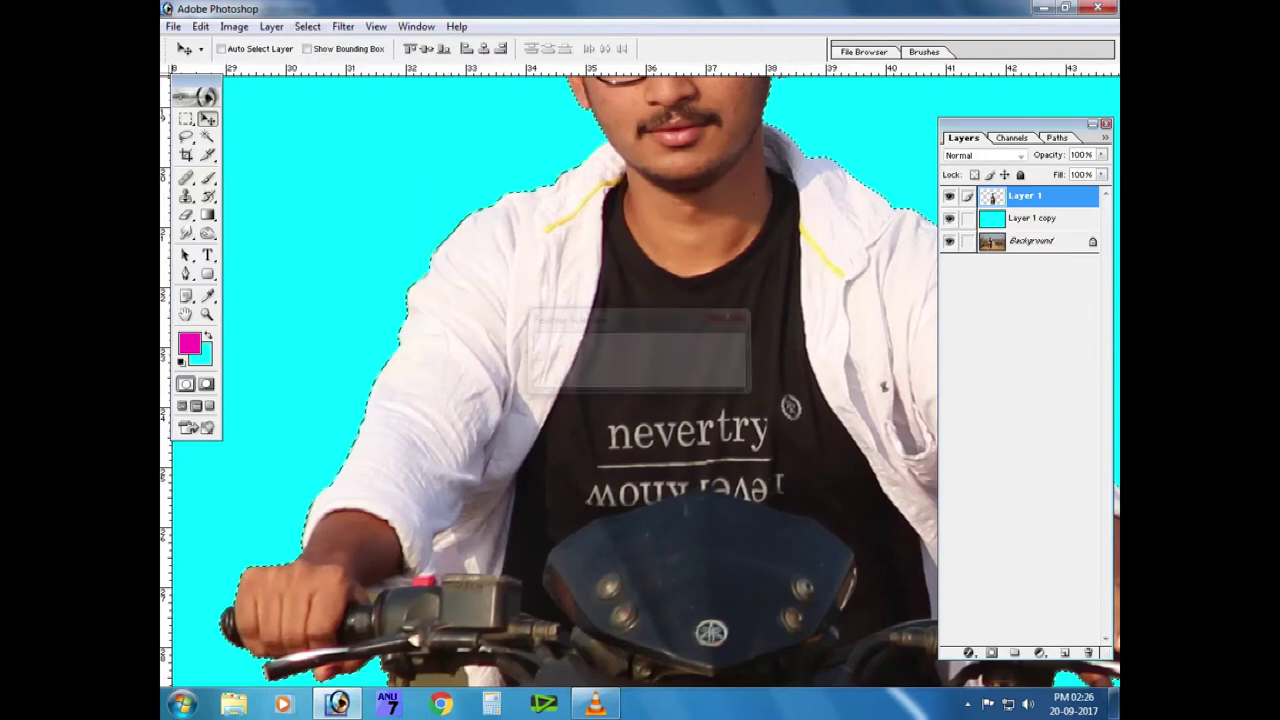
pyautogui.scroll(5, 640, 380)
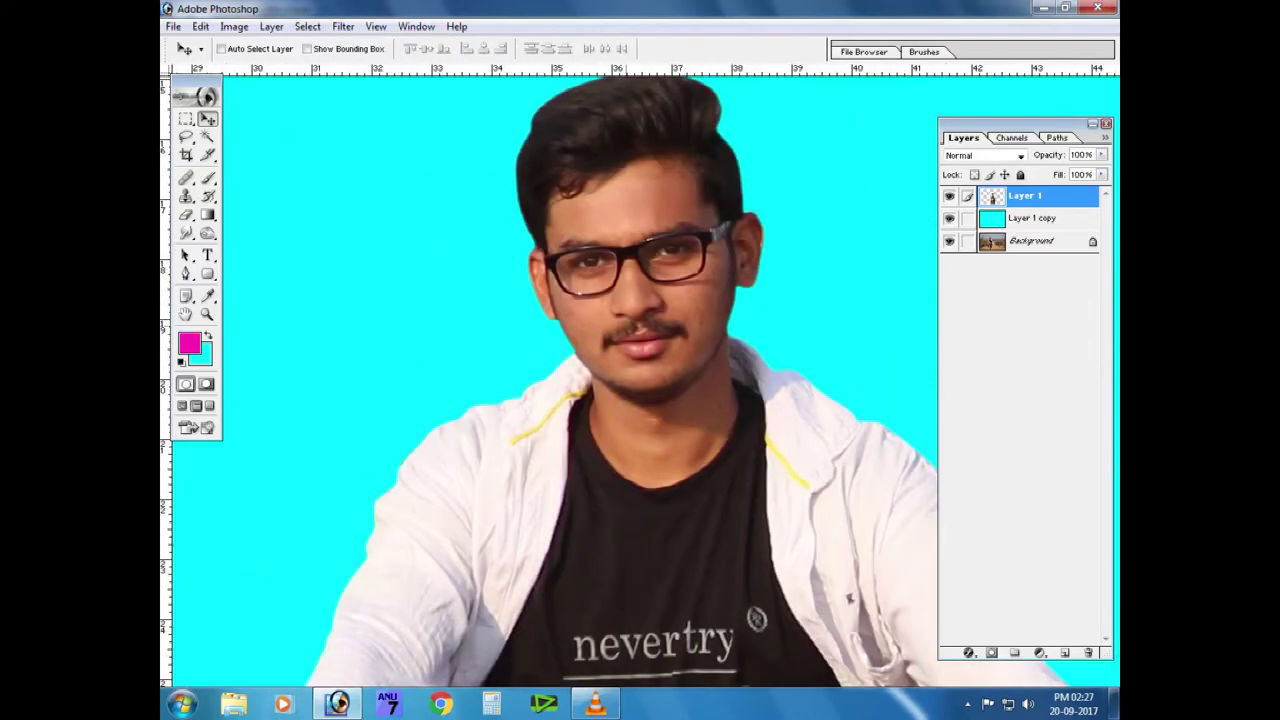
pyautogui.press('w')
pyautogui.click(650, 520)
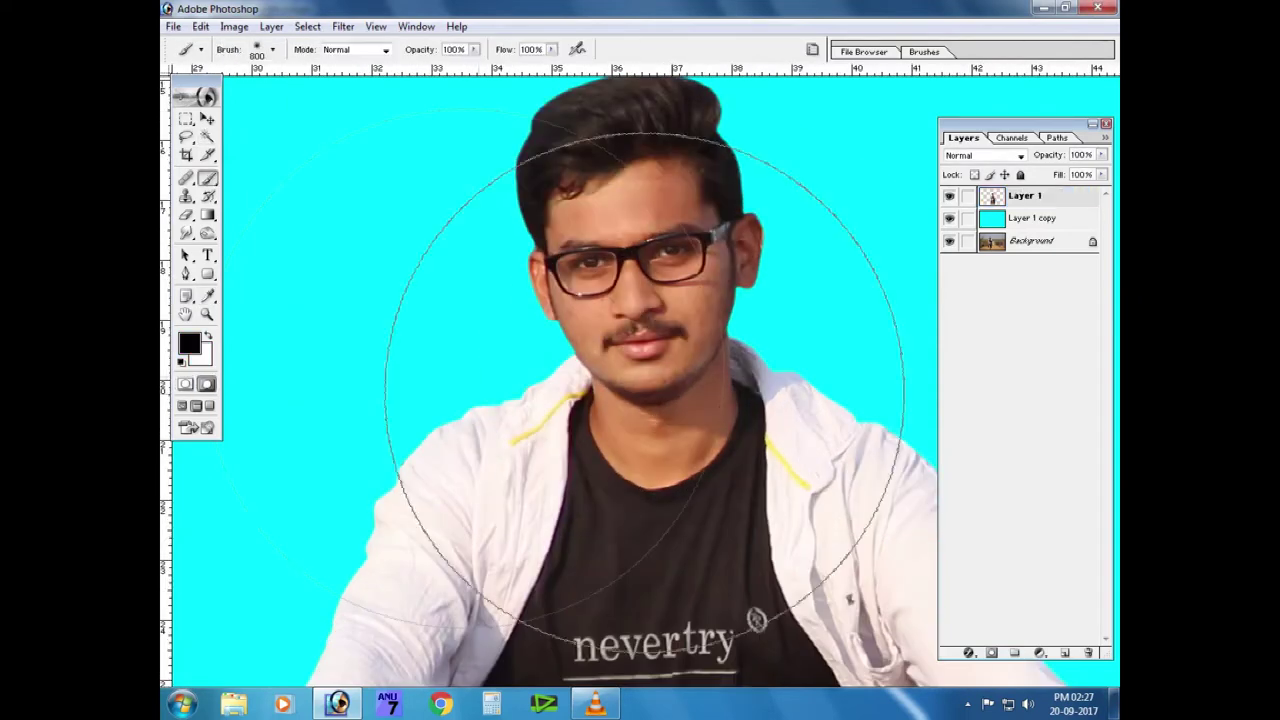
# Paint a Quick Mask over the glasses, face, neck, jaw and right hand.
pyautogui.moveTo(714, 200)
pyautogui.mouseDown()
pyautogui.moveTo(745, 305)
pyautogui.moveTo(620, 420)
pyautogui.mouseUp()
pyautogui.moveTo(600, 360); pyautogui.dragTo(560, 400)
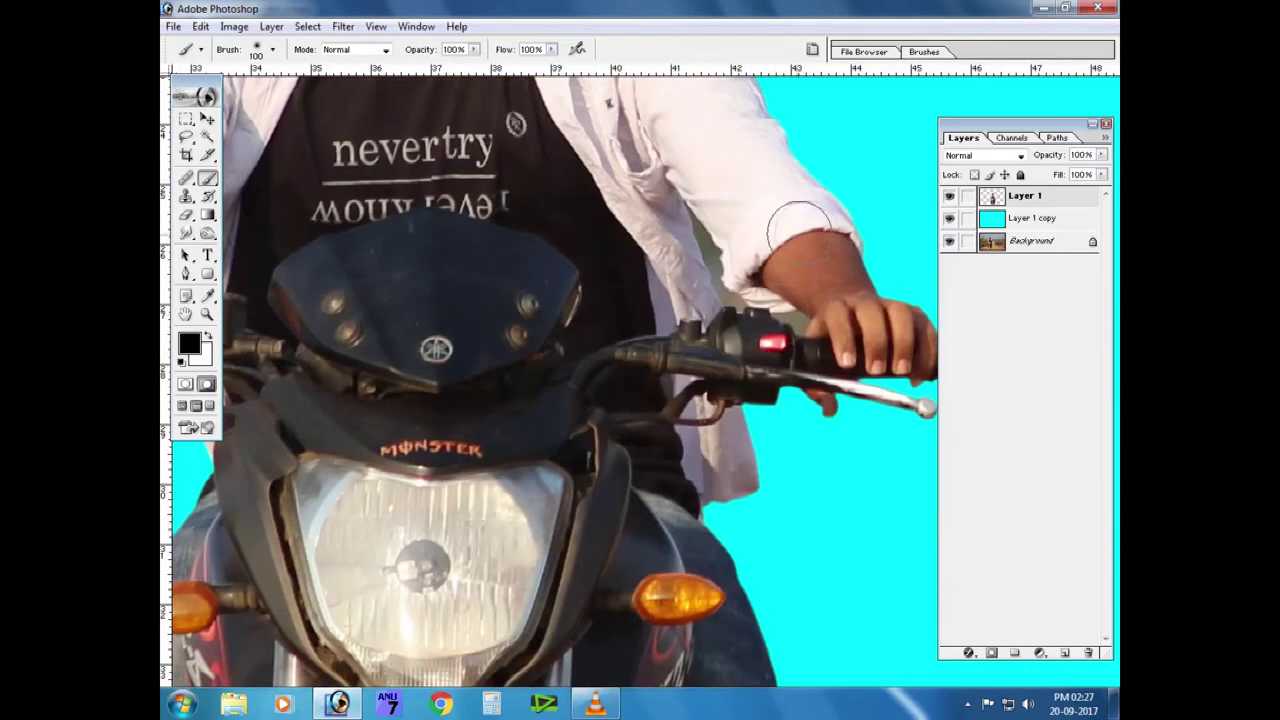
pyautogui.moveTo(760, 220); pyautogui.dragTo(850, 290)
pyautogui.press('Tab')
pyautogui.press('f')
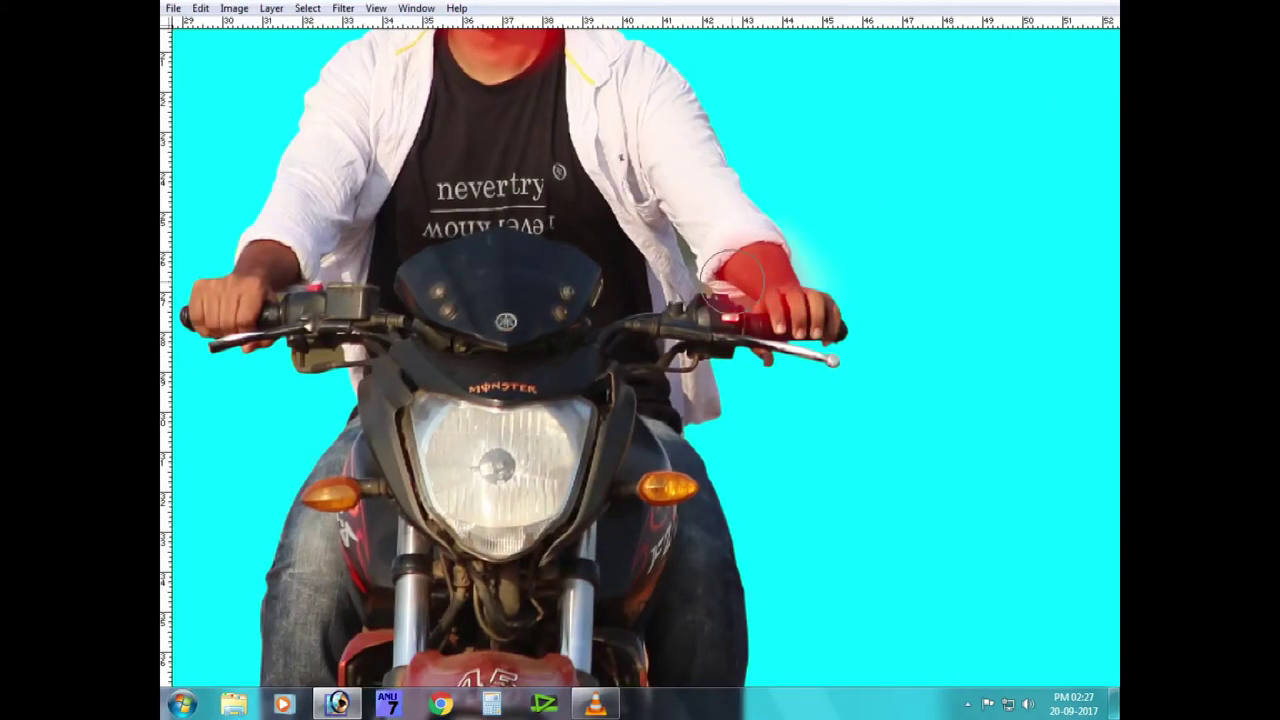
pyautogui.moveTo(730, 275); pyautogui.dragTo(907, 275)
pyautogui.moveTo(400, 280); pyautogui.dragTo(450, 300)
# Extend the Quick Mask over both feet and the remaining skin areas.
pyautogui.scroll(-5, 845, 605)
pyautogui.moveTo(830, 580); pyautogui.dragTo(845, 605)
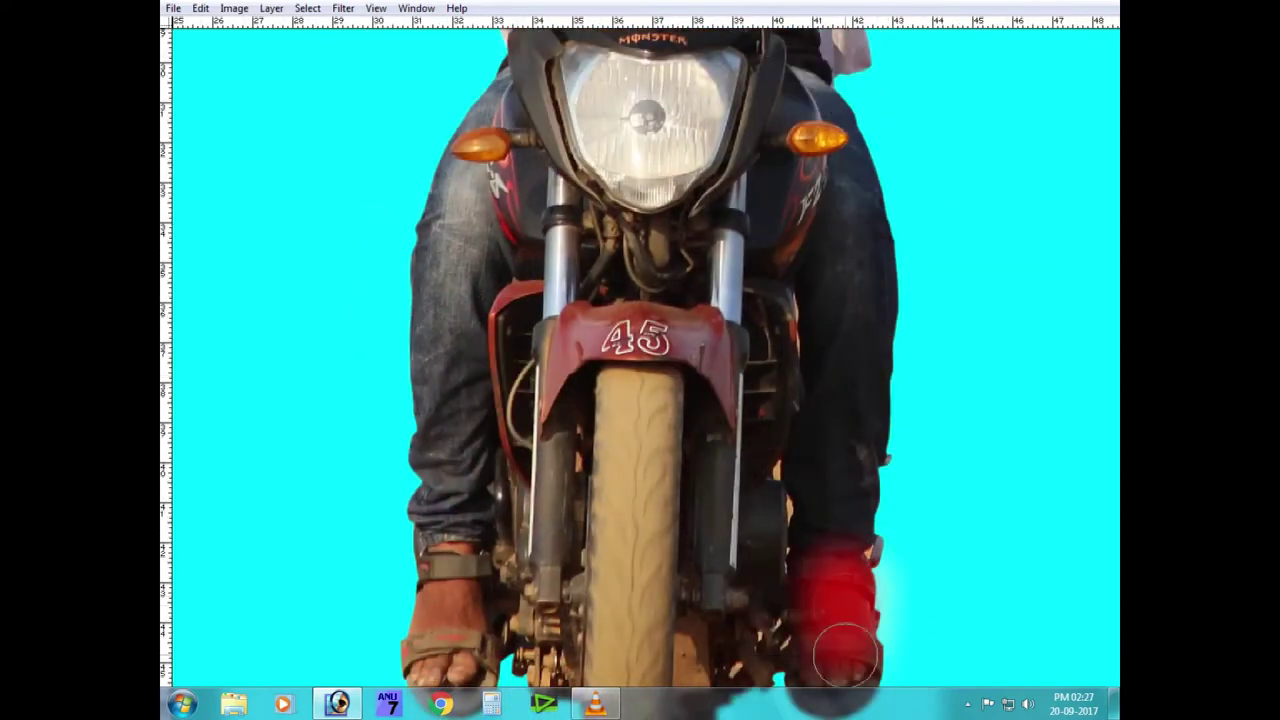
pyautogui.scroll(-2, 845, 605)
pyautogui.moveTo(820, 540); pyautogui.dragTo(800, 640)
pyautogui.moveTo(420, 600)
pyautogui.mouseDown()
pyautogui.moveTo(440, 440)
pyautogui.moveTo(430, 610)
pyautogui.mouseUp()
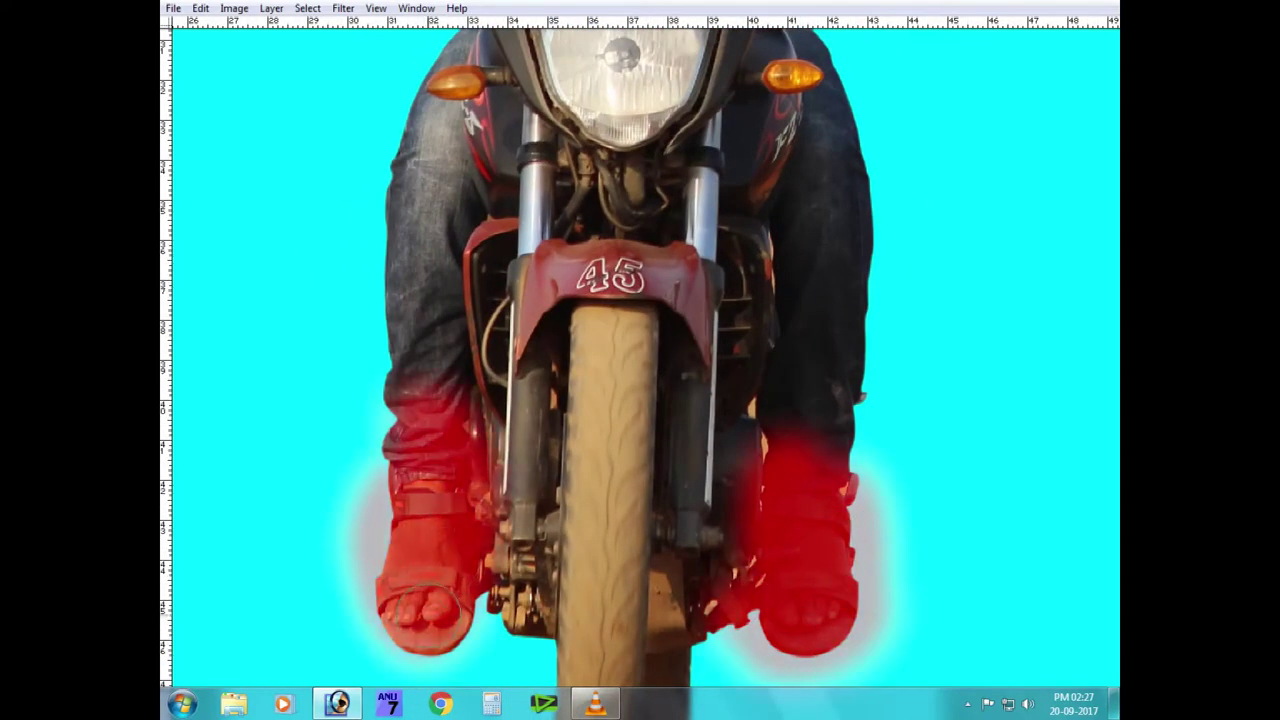
pyautogui.moveTo(743, 555); pyautogui.dragTo(705, 605)
pyautogui.scroll(3, 690, 400)
pyautogui.scroll(3, 690, 400)
pyautogui.moveTo(690, 120); pyautogui.dragTo(674, 190)
# Convert the mask to a feathered selection and brighten the skin with a raised Curves point.
pyautogui.press('q')
pyautogui.click(307, 8)
pyautogui.click(330, 118)
pyautogui.press('Return')
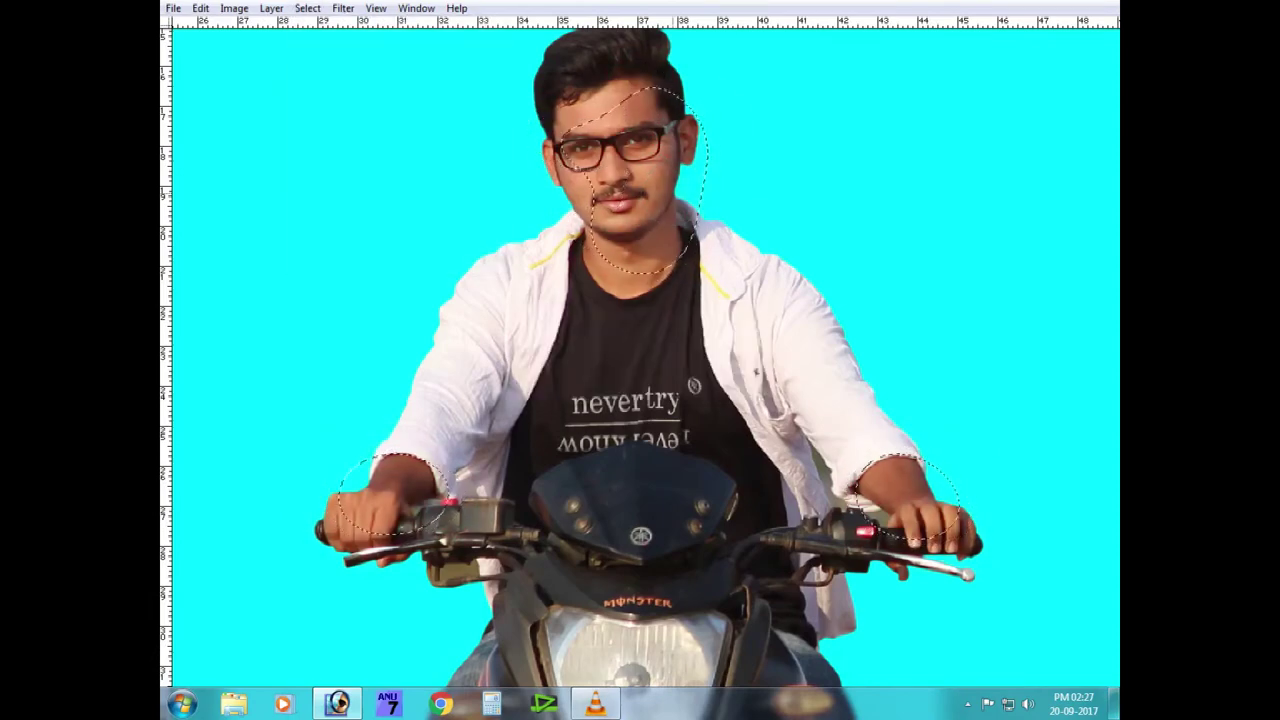
pyautogui.hotkey('ctrl', 'm')
pyautogui.moveTo(419, 358); pyautogui.dragTo(416, 344)
pyautogui.press('Return')
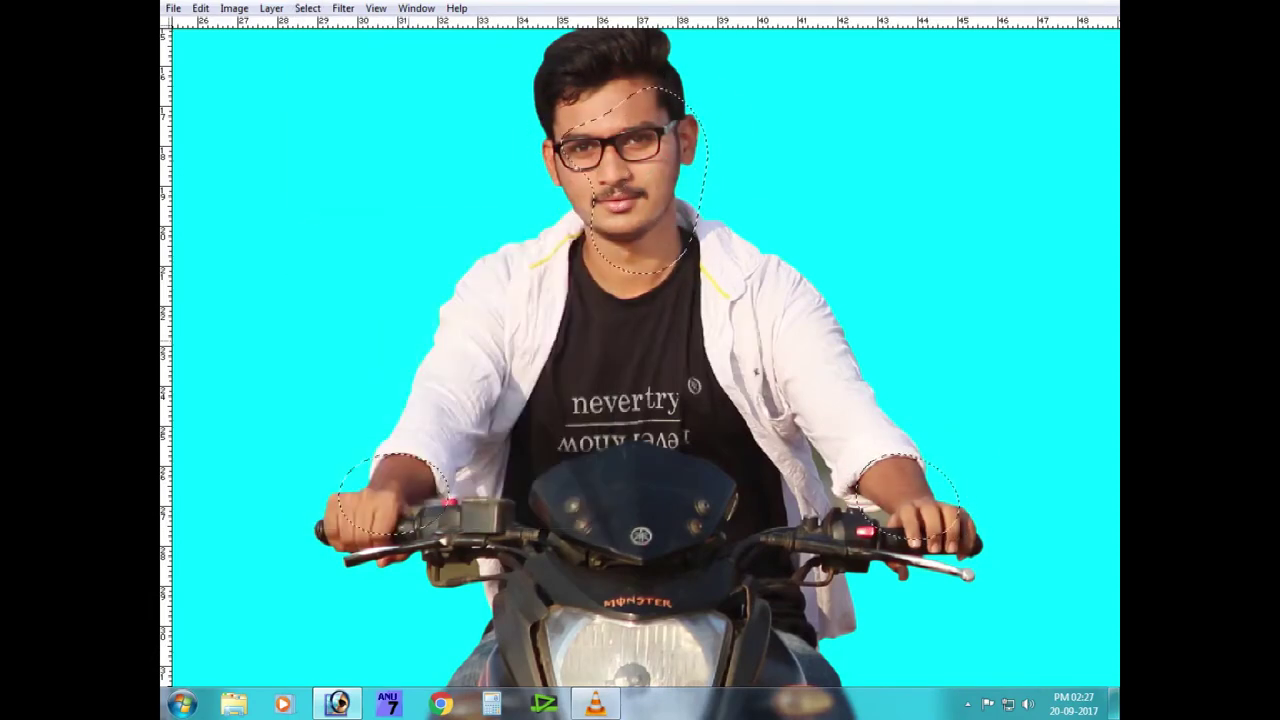
# Apply a Brightness/Contrast adjustment to the selected skin.
pyautogui.hotkey('ctrl', '+')
pyautogui.hotkey('ctrl', '+')
pyautogui.hotkey('alt', 'i')
pyautogui.write('ac0')
pyautogui.hotkey('ctrl', '-')
pyautogui.hotkey('ctrl', '-')
pyautogui.hotkey('ctrl', '-')
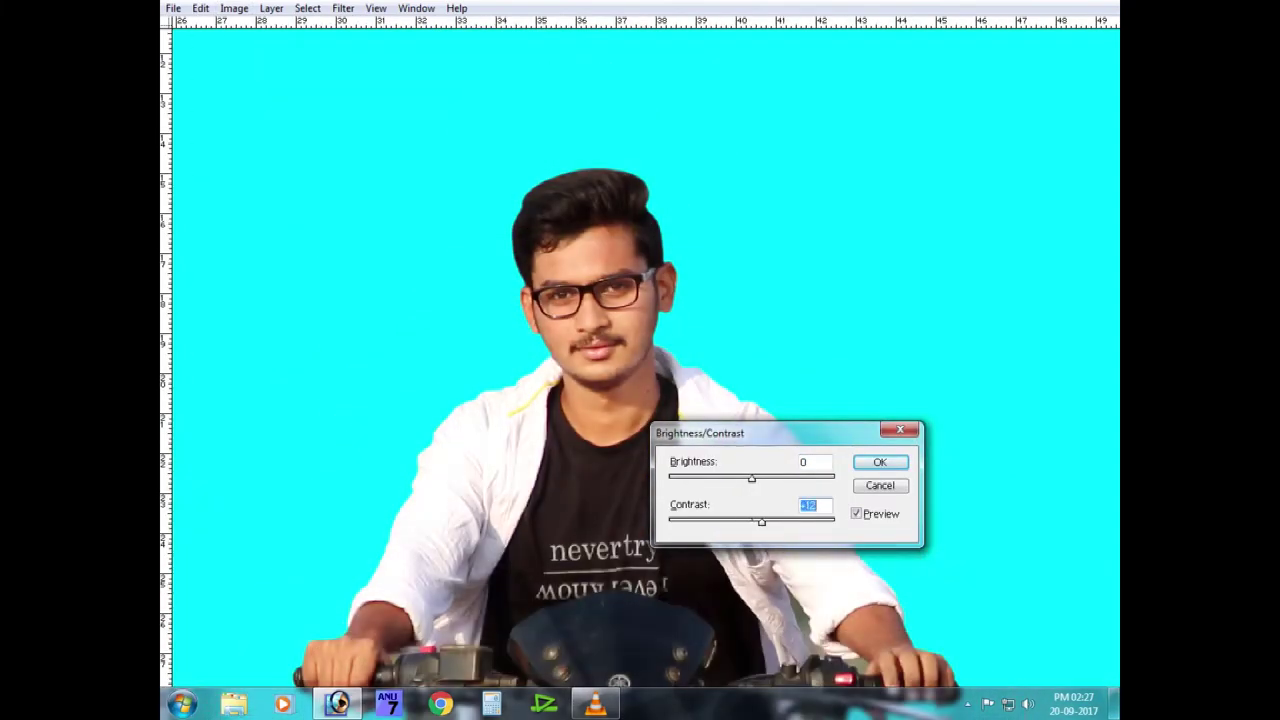
pyautogui.press('Return')
# Inspect the lightened face up close, shrink the brush and restore the panels.
pyautogui.hotkey('ctrl', '+')
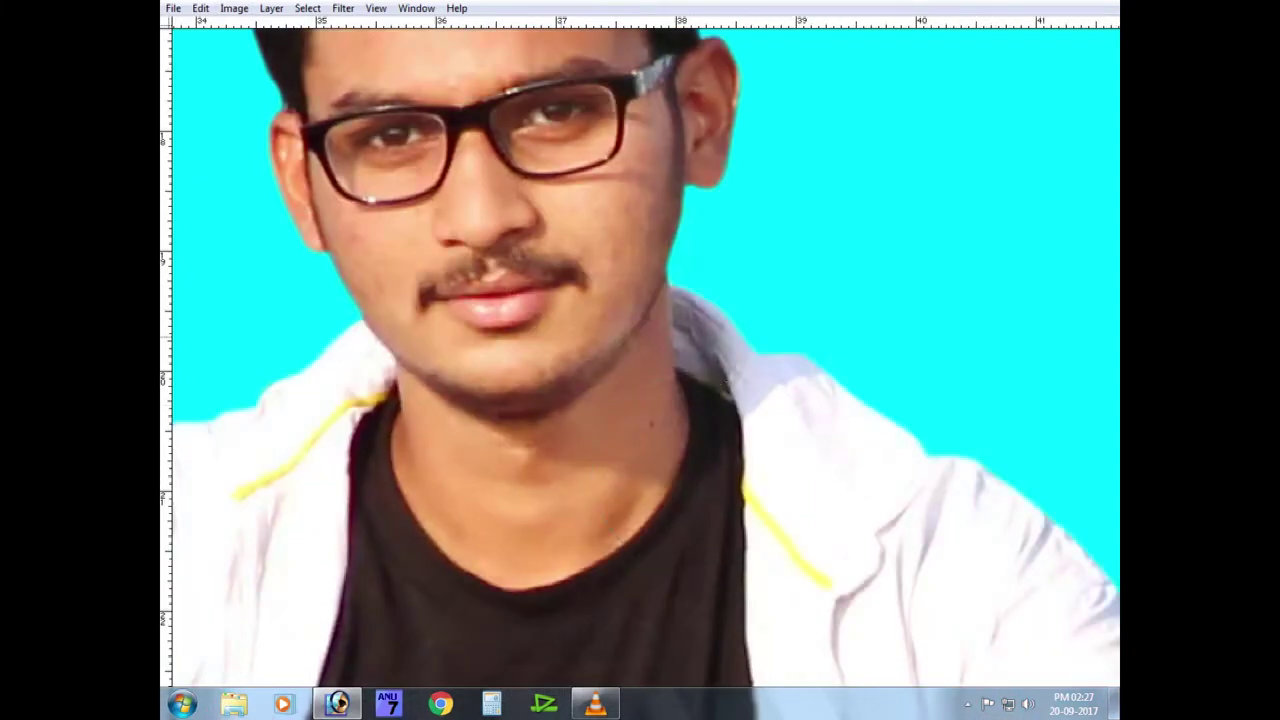
pyautogui.hotkey('ctrl', '+')
pyautogui.rightClick(628, 388)
pyautogui.press('Escape')
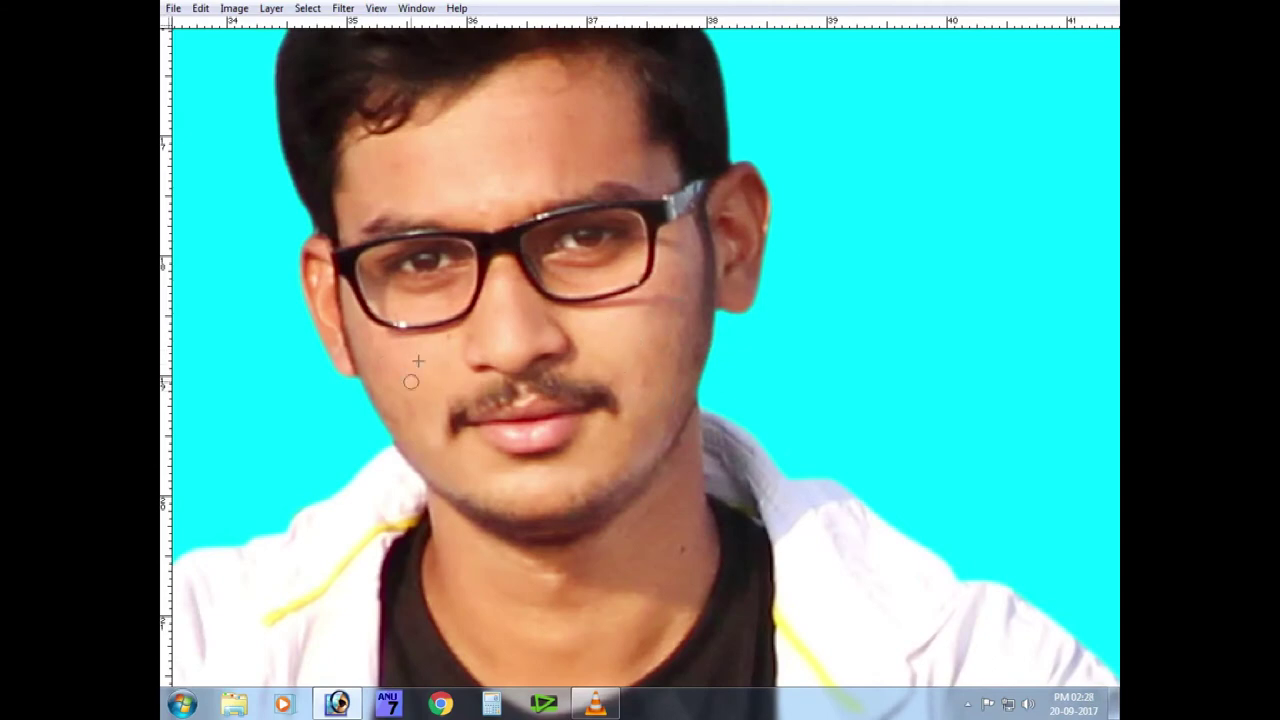
pyautogui.scroll(1, 447, 343)
pyautogui.scroll(1, 470, 270)
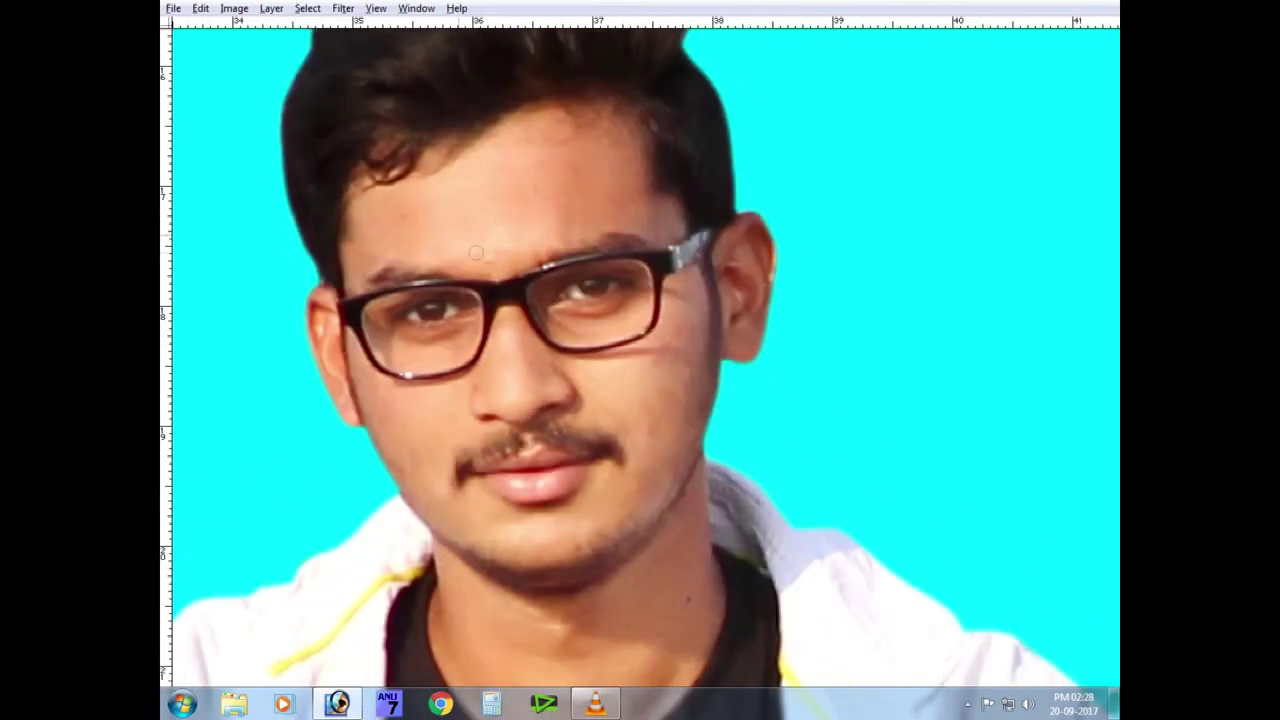
pyautogui.scroll(-3, 562, 384)
pyautogui.press('[')
pyautogui.press('[')
pyautogui.press('[')
pyautogui.press('Tab')
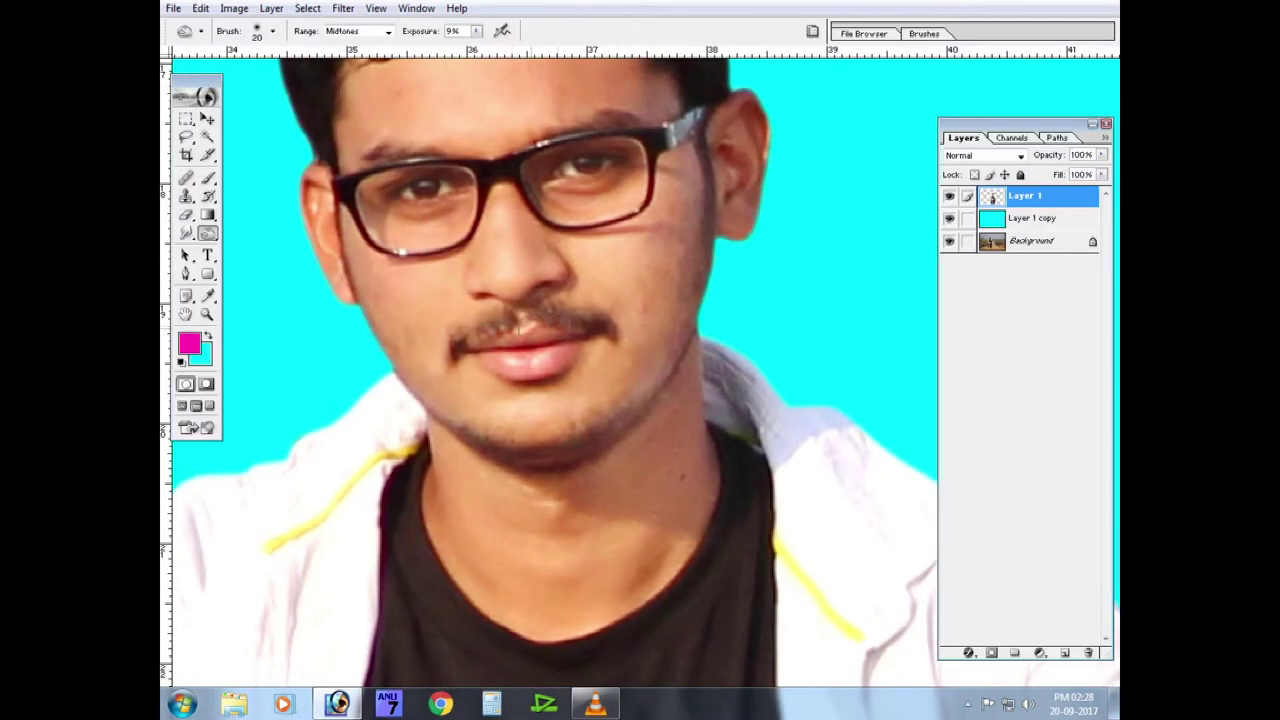
# Adjust the Blacks colour range in a Selective Color adjustment.
pyautogui.moveTo(1000, 124); pyautogui.dragTo(1042, 124)
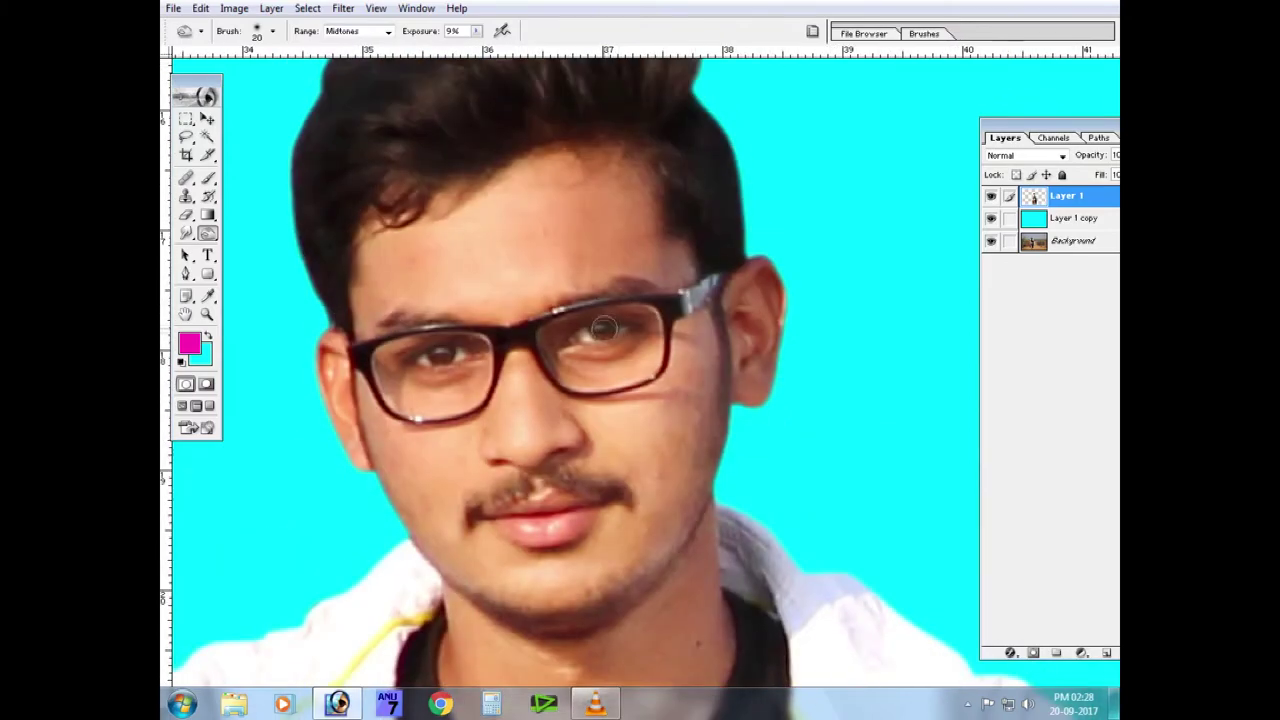
pyautogui.hotkey('ctrl', '-')
pyautogui.click(234, 8)
pyautogui.moveTo(272, 52)
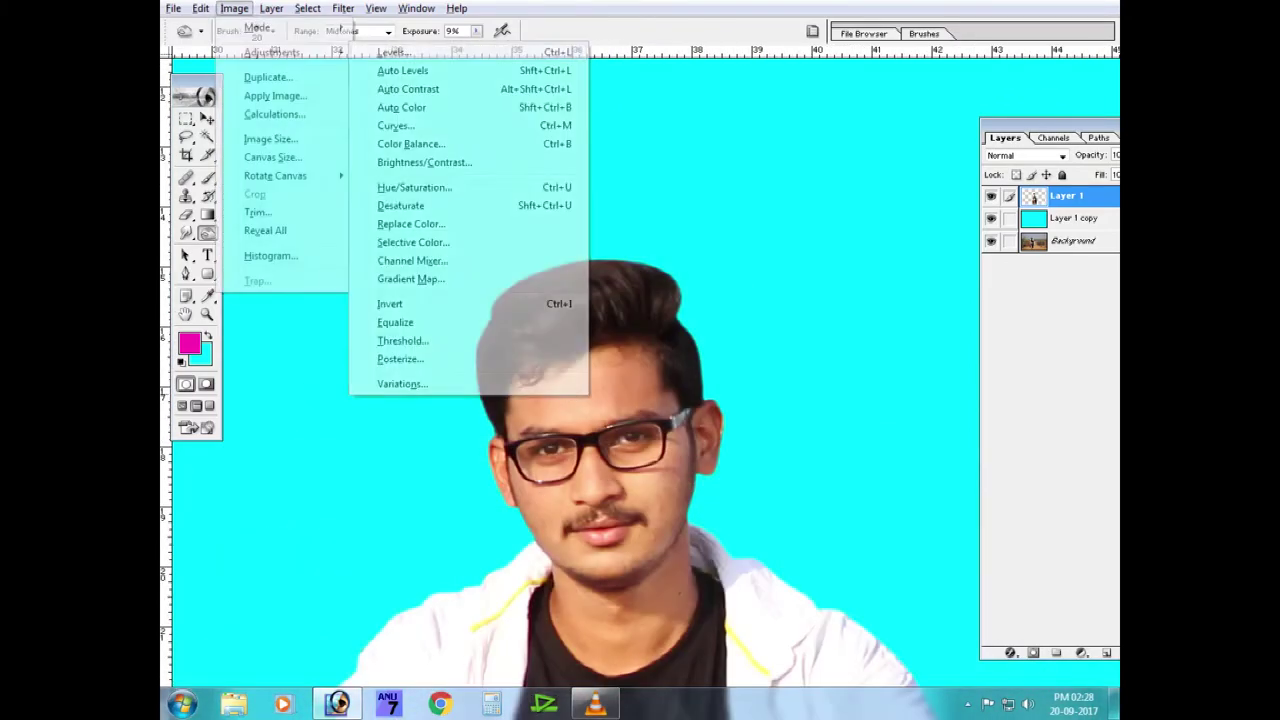
pyautogui.click(413, 242)
pyautogui.click(664, 70)
pyautogui.click(612, 196)
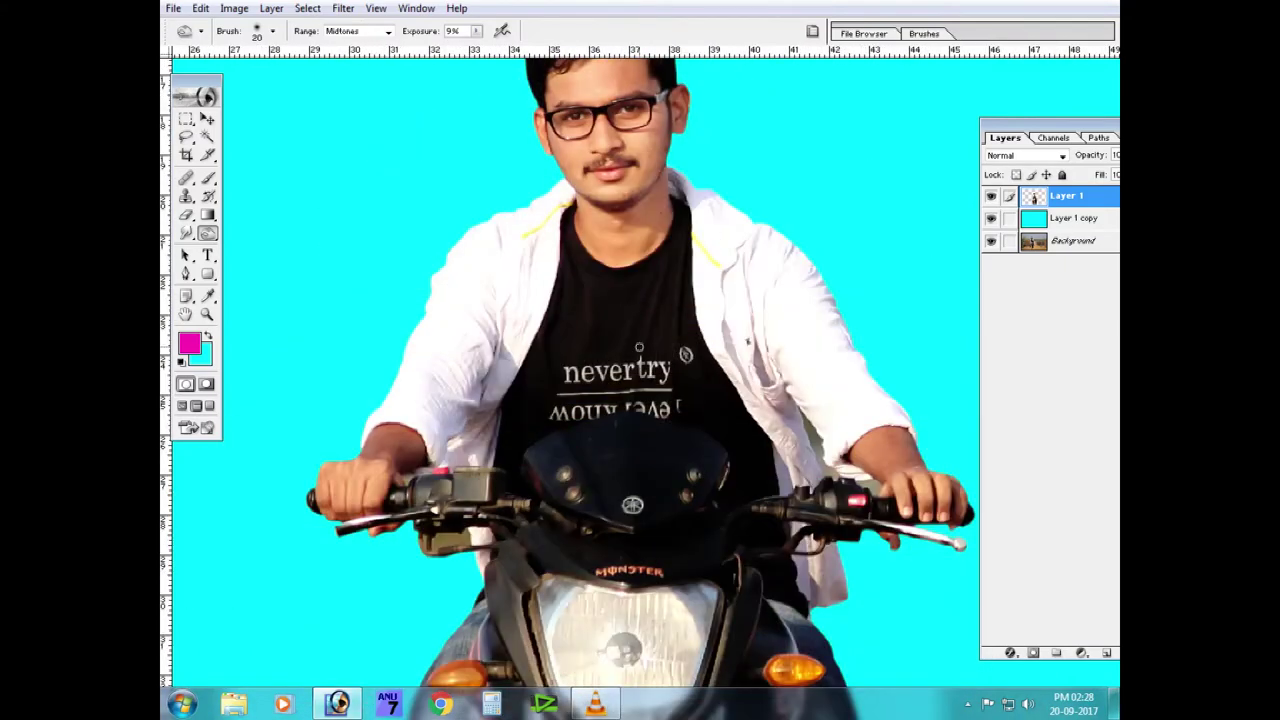
# Enlarge the Dodge brush to size 200 and zoom in close on the handlebar.
pyautogui.press(']')
pyautogui.press(']')
pyautogui.press(']')
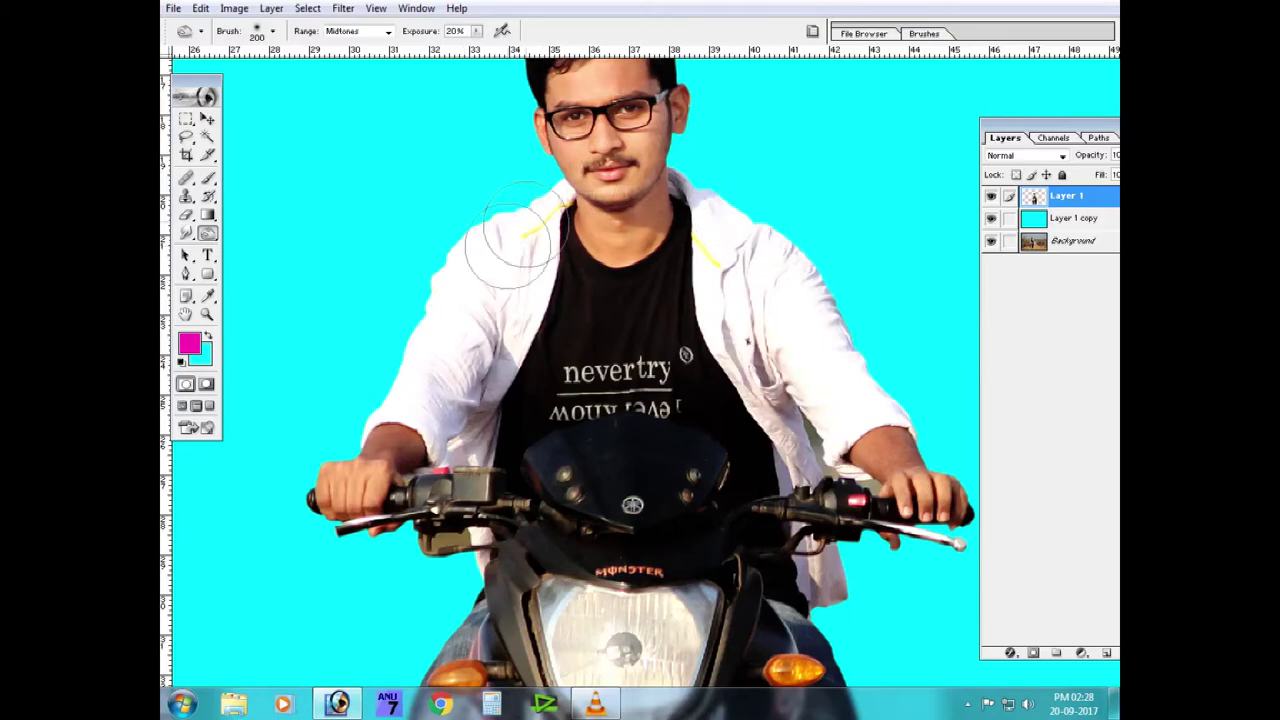
pyautogui.hotkey('ctrl', '-')
pyautogui.scroll(-3, 480, 250)
pyautogui.hotkey('ctrl', '+')
pyautogui.hotkey('ctrl', '+')
pyautogui.hotkey('ctrl', '+')
pyautogui.scroll(2, 545, 580)
pyautogui.hscroll(-3, 514, 400)
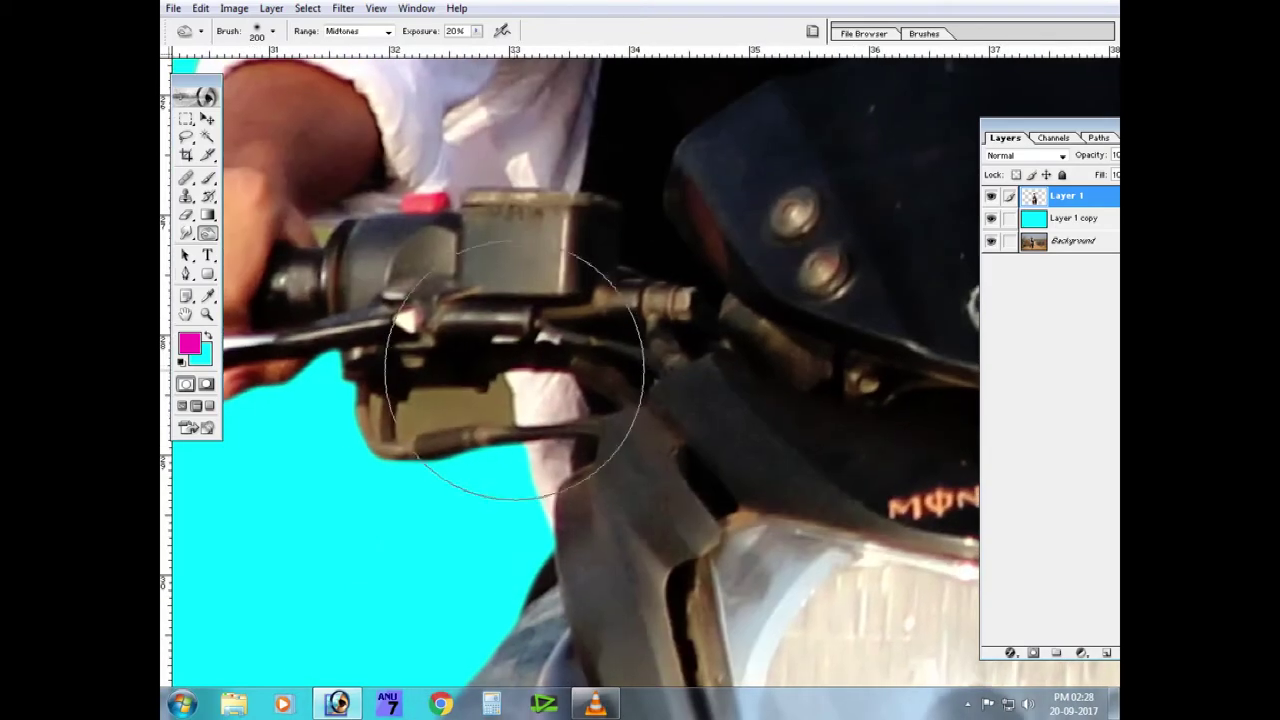
pyautogui.press('p')
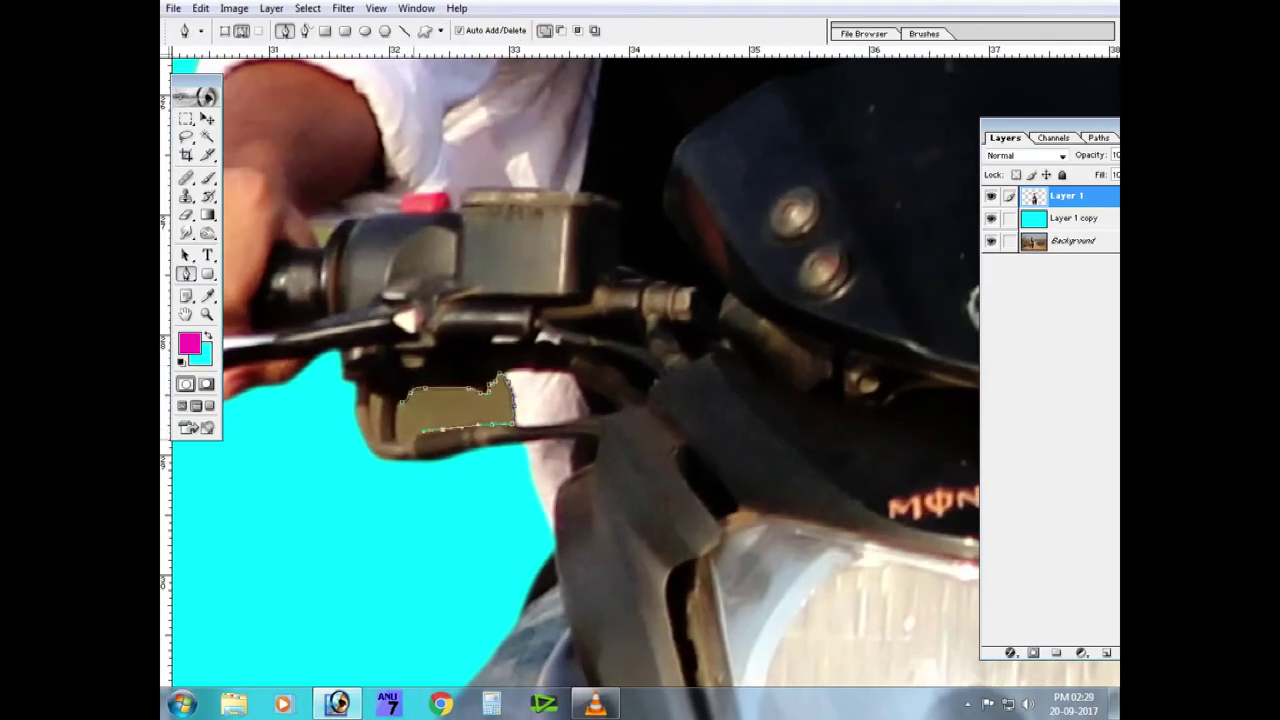
# Feather the traced area under the lever and delete it to reveal cyan.
pyautogui.hotkey('ctrl', 'Return')
pyautogui.click(307, 8)
pyautogui.click(337, 129)
pyautogui.click(714, 346)
pyautogui.press('Delete')
pyautogui.hotkey('ctrl', 'd')
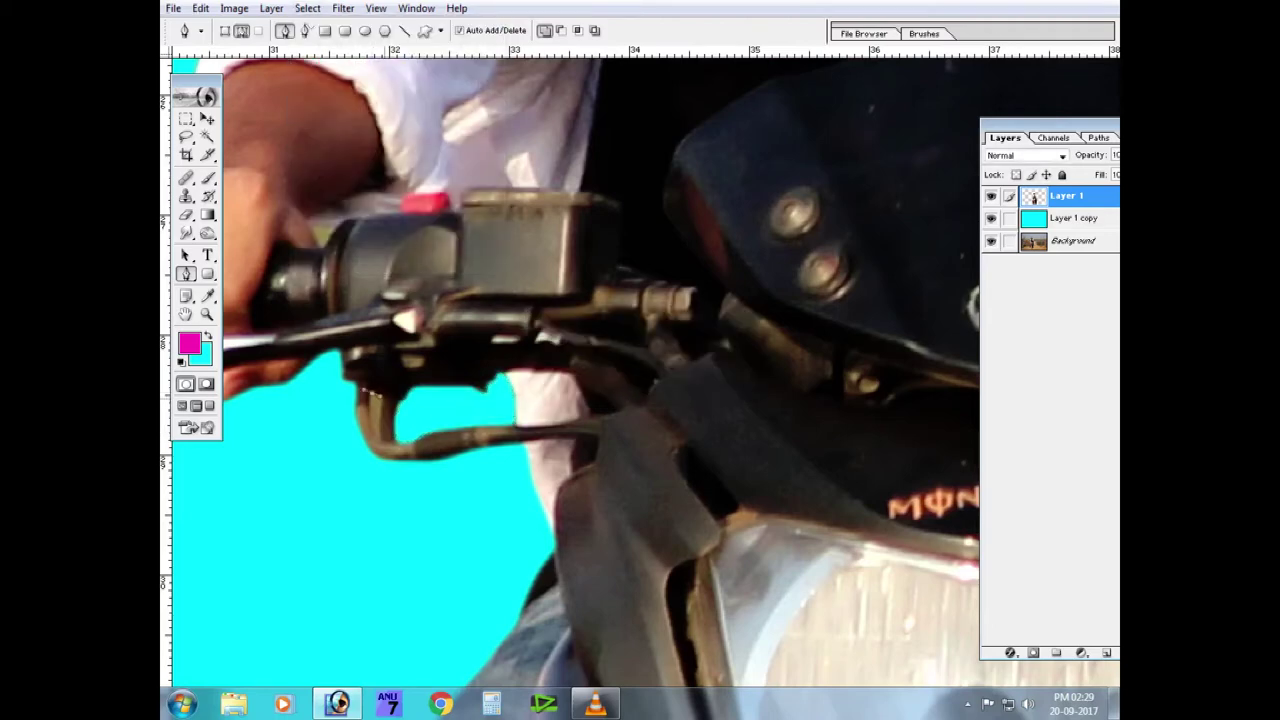
# Delete a second small feathered background patch under the lever.
pyautogui.hotkey('ctrl', 'Return')
pyautogui.hotkey('ctrl', 'alt', 'd')
pyautogui.press('Return')
pyautogui.press('Delete')
# Delete the feathered background gap beside the sleeve at the right grip.
pyautogui.hotkey('ctrl', '-')
pyautogui.hotkey('ctrl', '+')
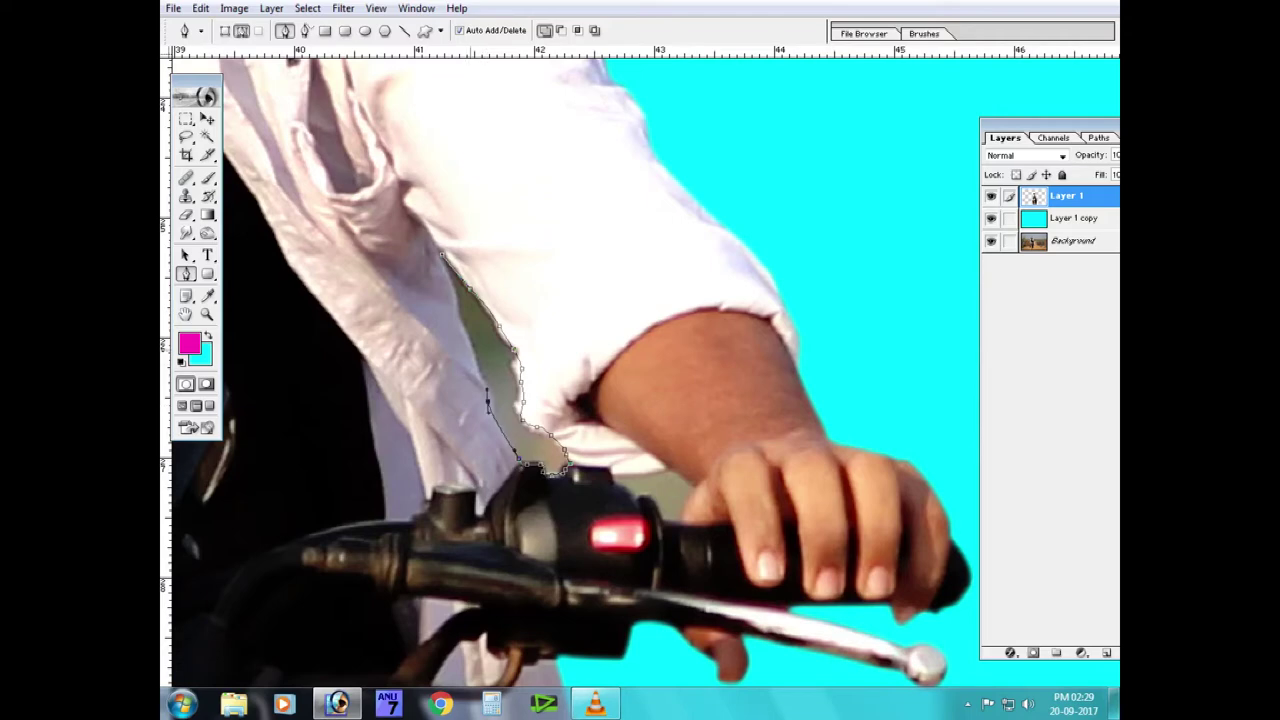
pyautogui.hotkey('ctrl', 'Return')
pyautogui.hotkey('ctrl', 'alt', 'd')
pyautogui.press('Return')
pyautogui.press('Delete')
pyautogui.scroll(-2, 640, 360)
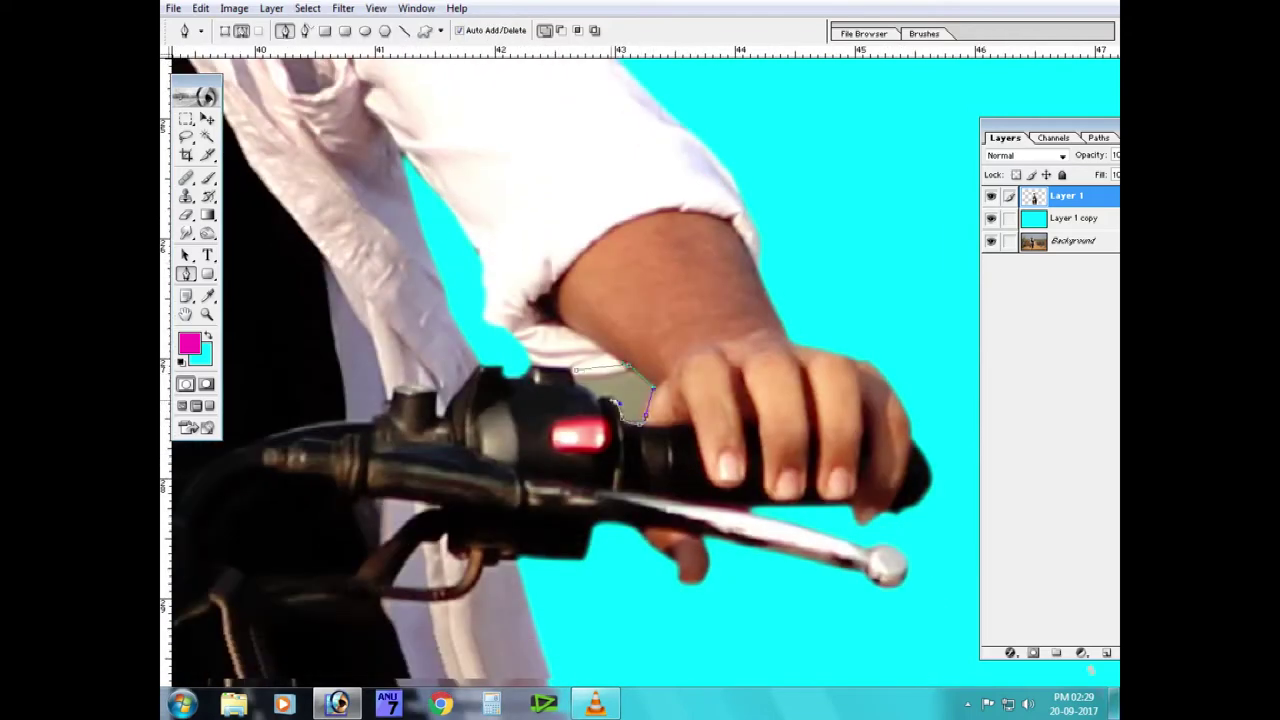
# Delete the background patch near the grip and inspect the dark area by the engine.
pyautogui.hotkey('ctrl', 'Return')
pyautogui.press('Delete')
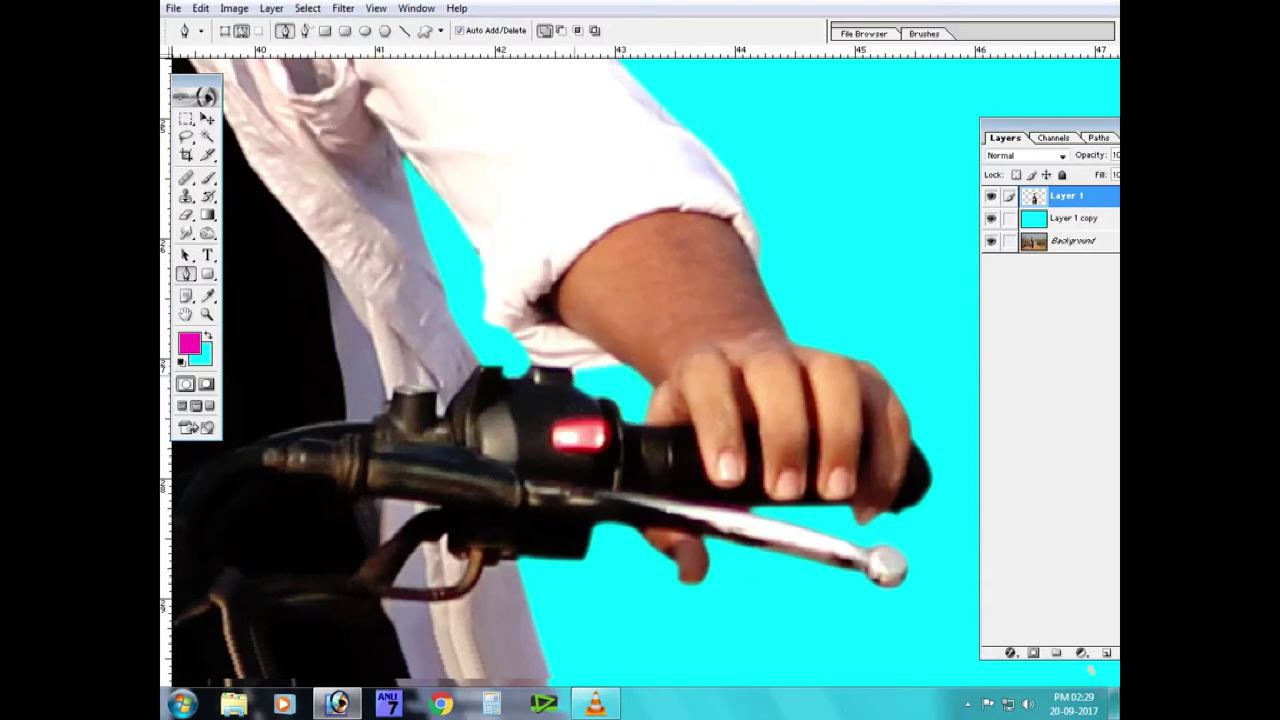
pyautogui.hotkey('ctrl', '-')
pyautogui.hotkey('ctrl', '+')
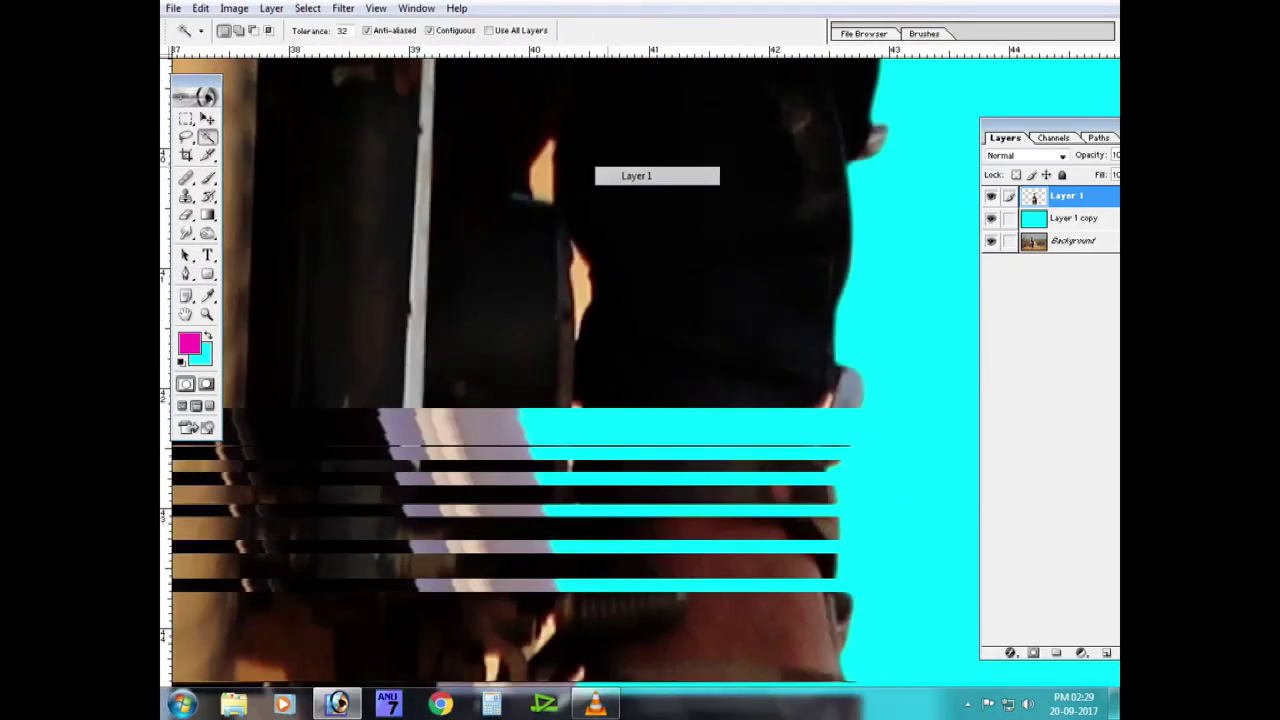
pyautogui.press('w')
pyautogui.hotkey('ctrl', '-')
# Try an edge-snapping lasso selection, cancel it, and return to the Magic Wand.
pyautogui.moveTo(186, 136); pyautogui.dragTo(270, 172)
pyautogui.scroll(2, 634, 311)
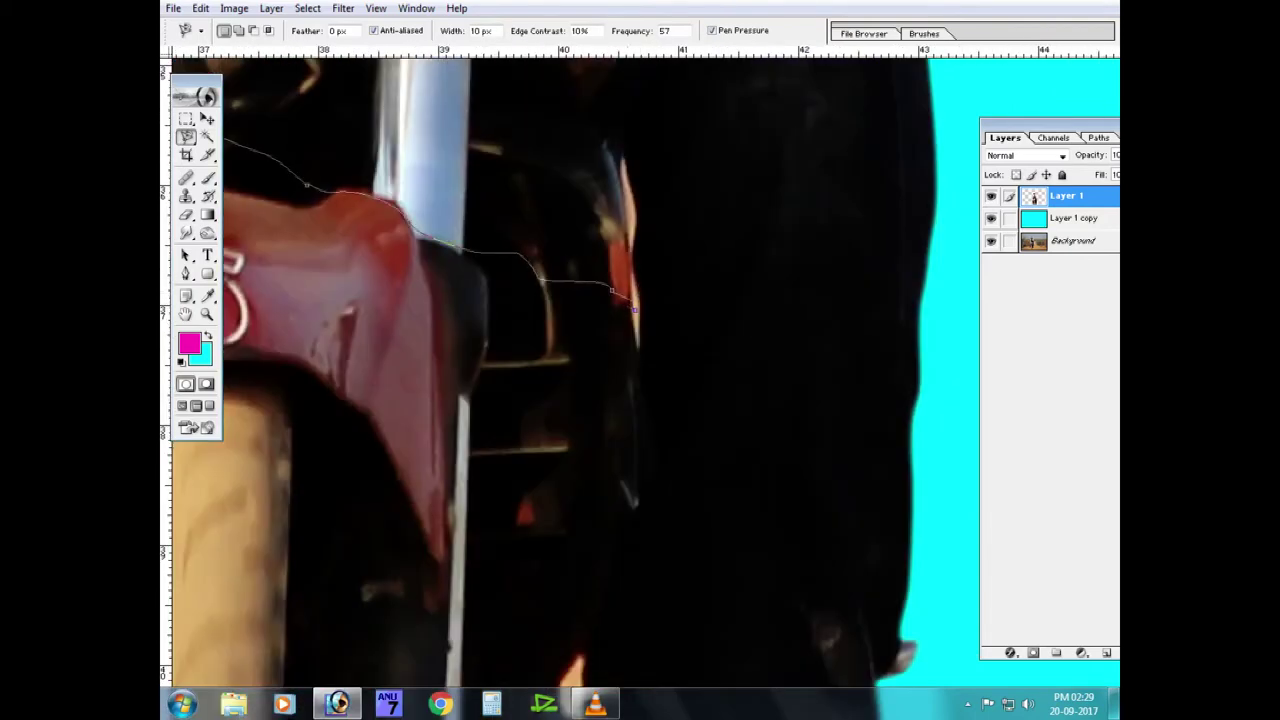
pyautogui.press('Escape')
pyautogui.press('w')
pyautogui.rightClick(652, 282)
pyautogui.press('Escape')
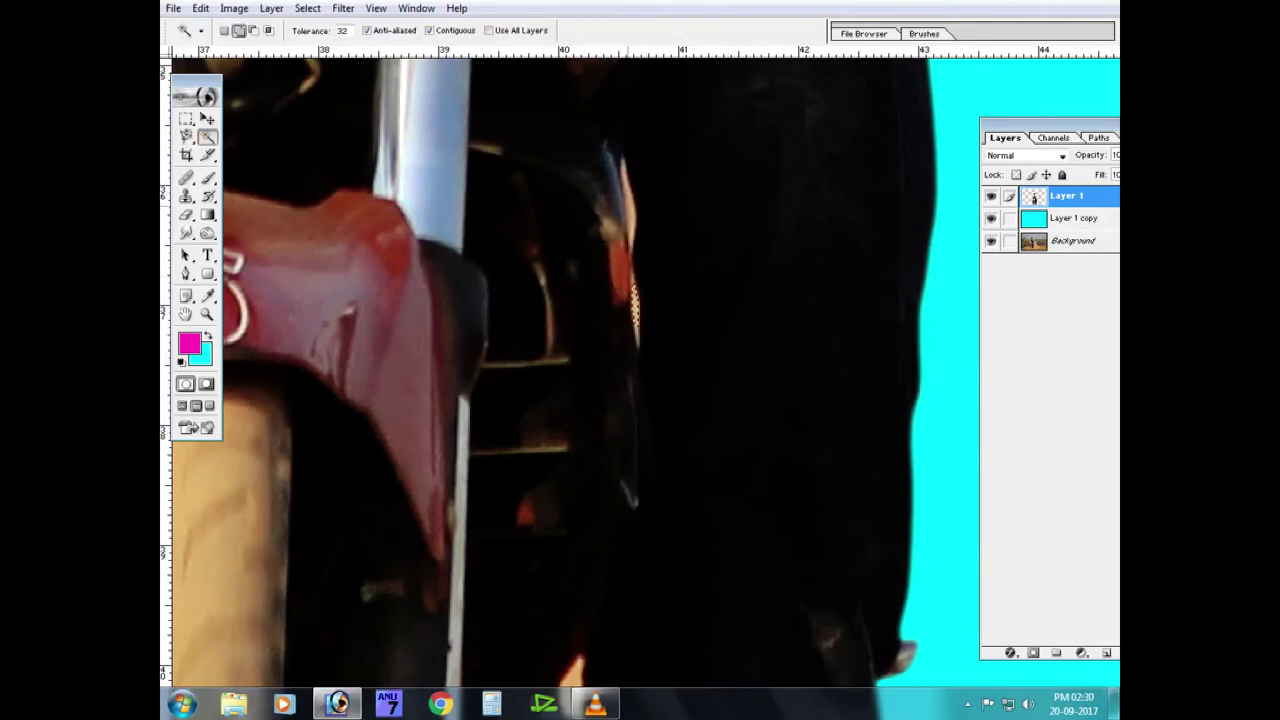
# Select similar background spots around the foot and sandal, delete them, then browse for another image.
pyautogui.scroll(-1, 640, 380)
pyautogui.scroll(-2, 640, 380)
pyautogui.scroll(-1, 640, 380)
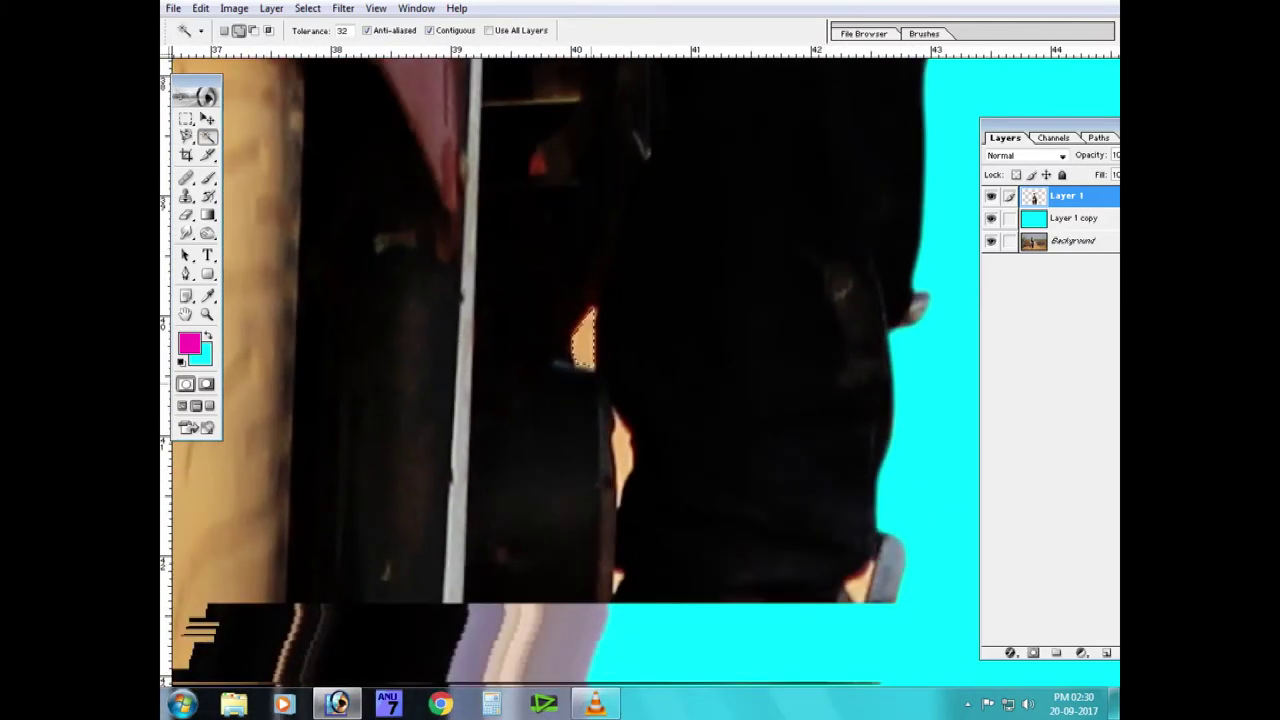
pyautogui.hotkey('ctrl', '-')
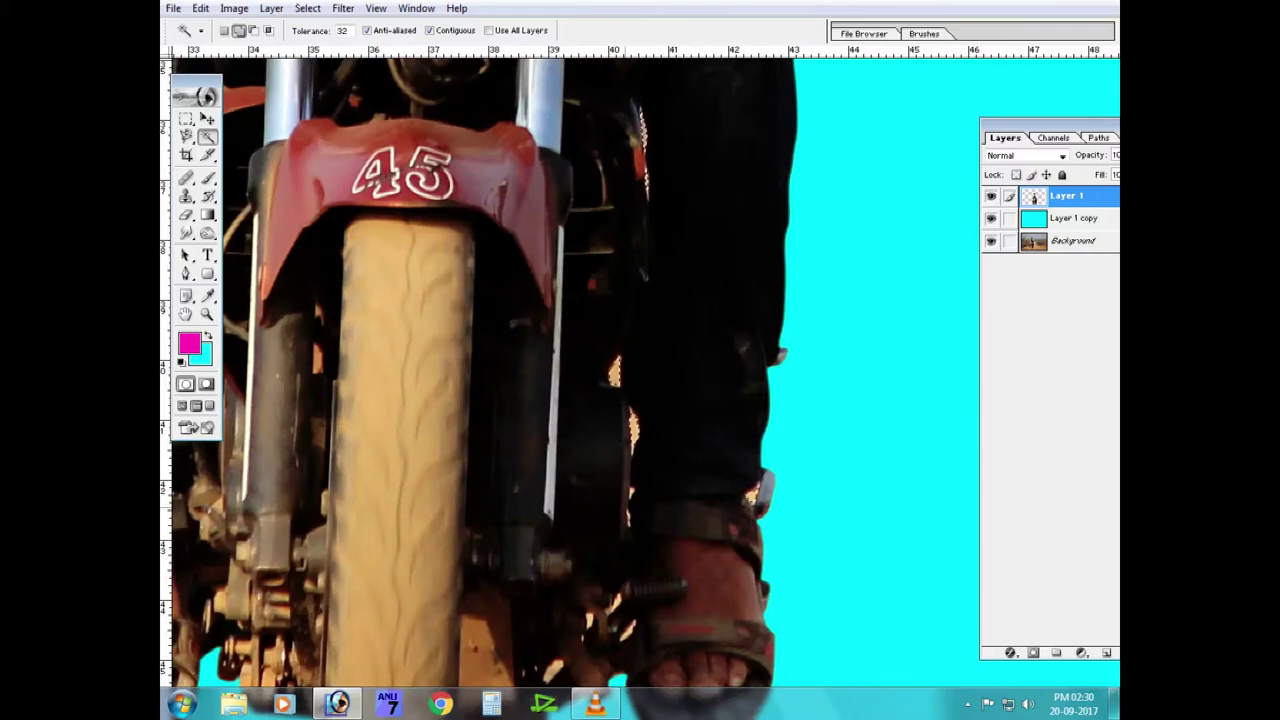
pyautogui.hotkey('ctrl', '+')
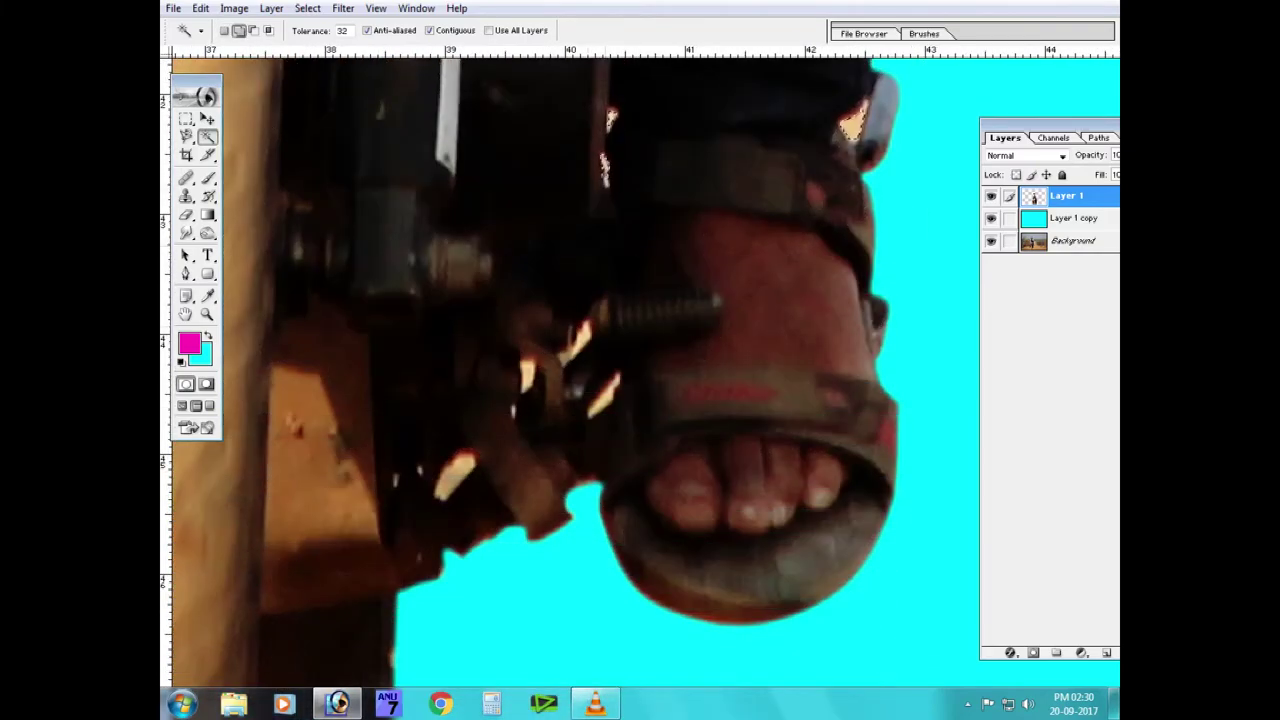
pyautogui.hotkey('alt', 's')
pyautogui.press('Escape')
pyautogui.press('Delete')
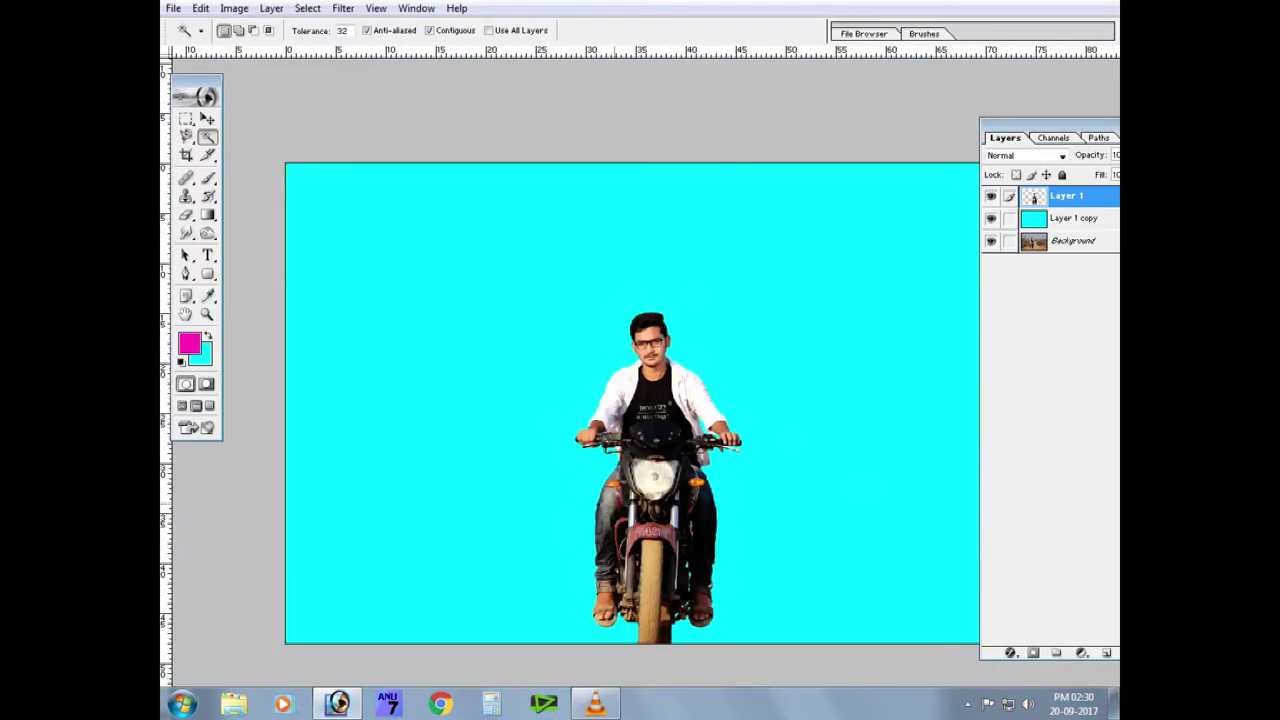
pyautogui.hotkey('ctrl', 'o')
pyautogui.scroll(-2, 680, 250)
# Cut the forest road wallpaper's contents and paste them into the rider document, closing it unsaved.
pyautogui.scroll(-3, 680, 250)
pyautogui.scroll(-3, 680, 250)
pyautogui.scroll(-3, 680, 250)
pyautogui.click(803, 300)
pyautogui.press('Return')
pyautogui.hotkey('ctrl', 'a')
pyautogui.hotkey('ctrl', 'x')
pyautogui.hotkey('ctrl', 'w')
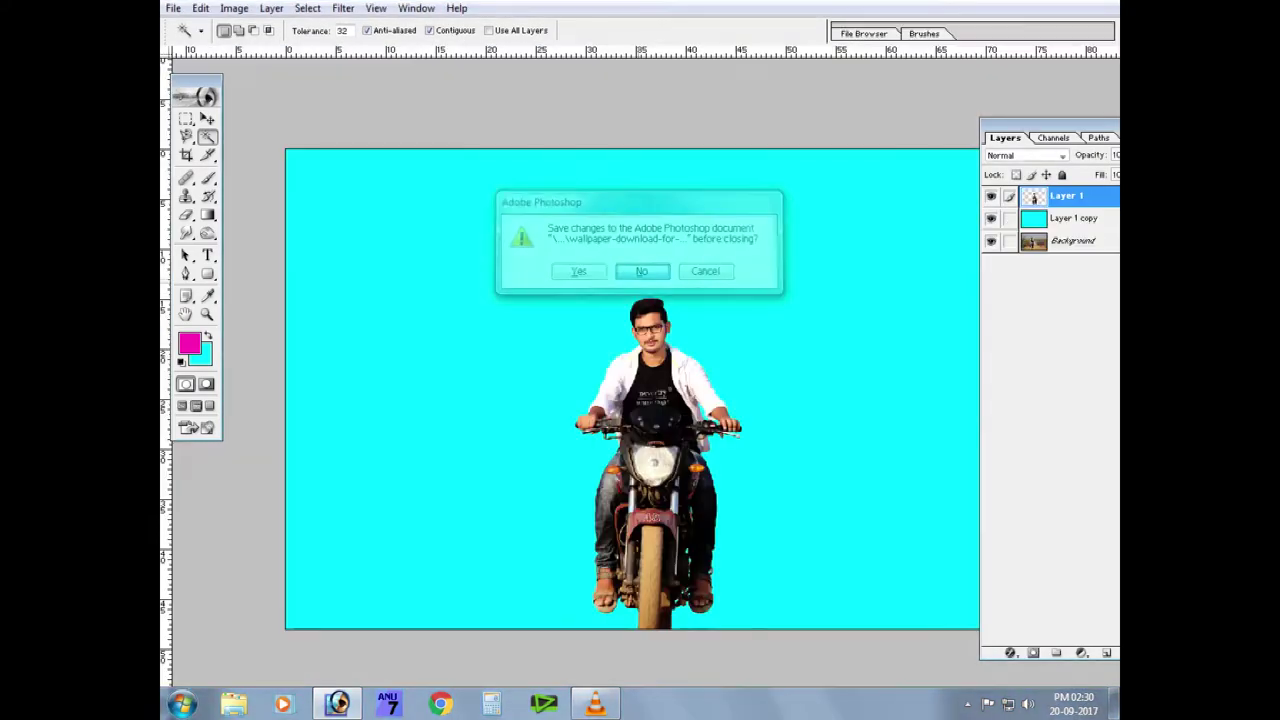
pyautogui.press('n')
pyautogui.hotkey('ctrl', 'v')
# Place the road layer under the rider layer and scale it to fill the canvas.
pyautogui.hotkey('ctrl', 'shift', '[')
pyautogui.hotkey('ctrl', ']')
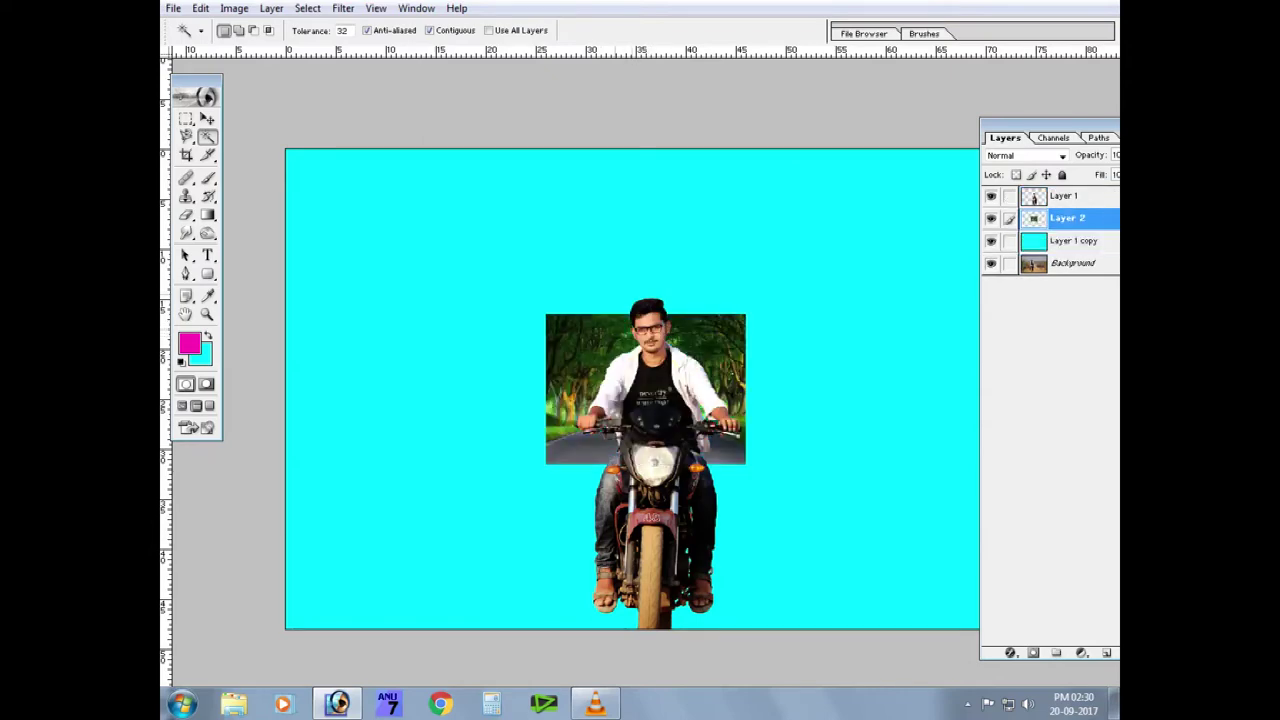
pyautogui.hotkey('ctrl', 't')
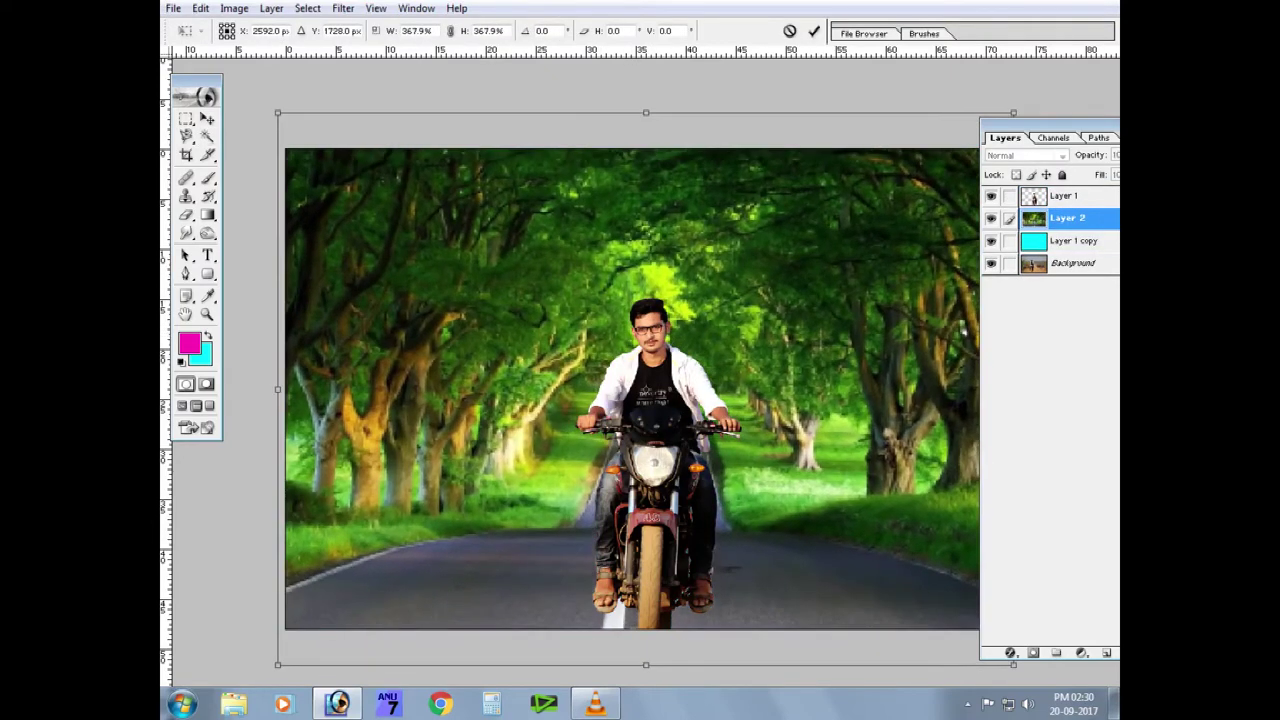
pyautogui.press('Escape')
pyautogui.press('w')
pyautogui.hotkey('ctrl', '[')
pyautogui.hotkey('ctrl', ']')
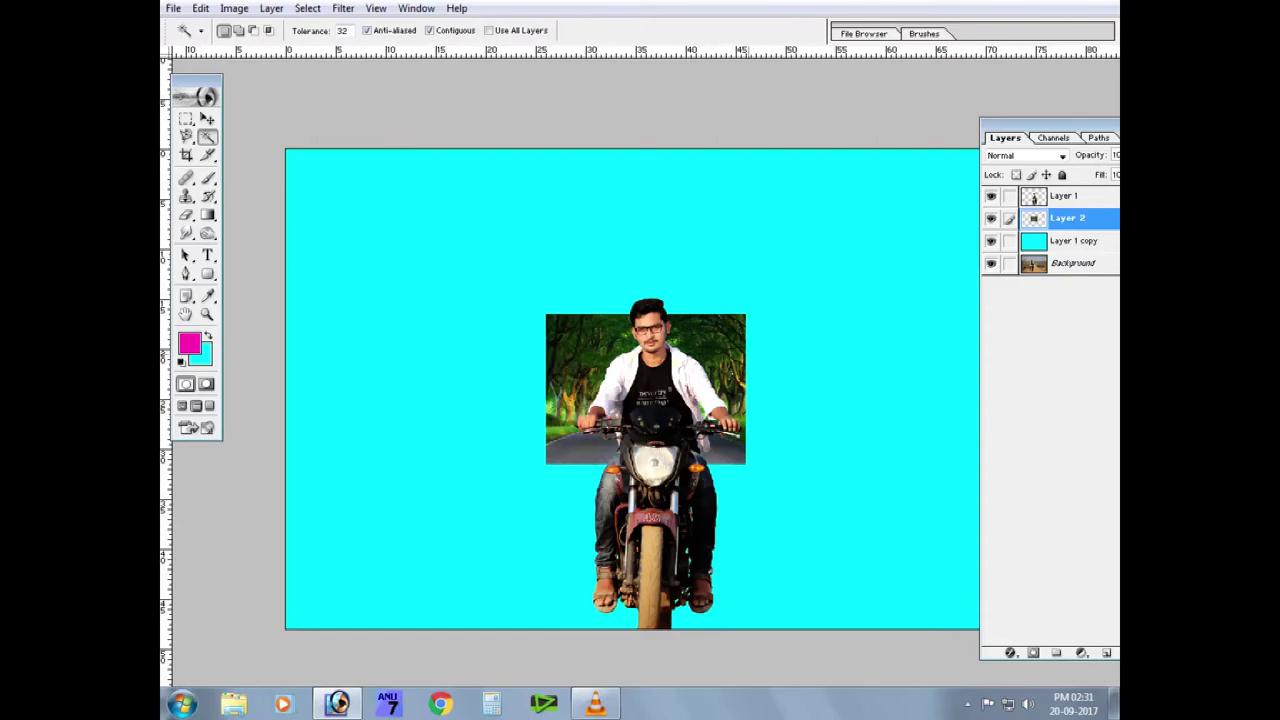
pyautogui.hotkey('ctrl', 't')
pyautogui.moveTo(546, 464)
pyautogui.mouseDown()
pyautogui.moveTo(284, 660)
pyautogui.moveTo(271, 645)
pyautogui.mouseUp()
pyautogui.press('Return')
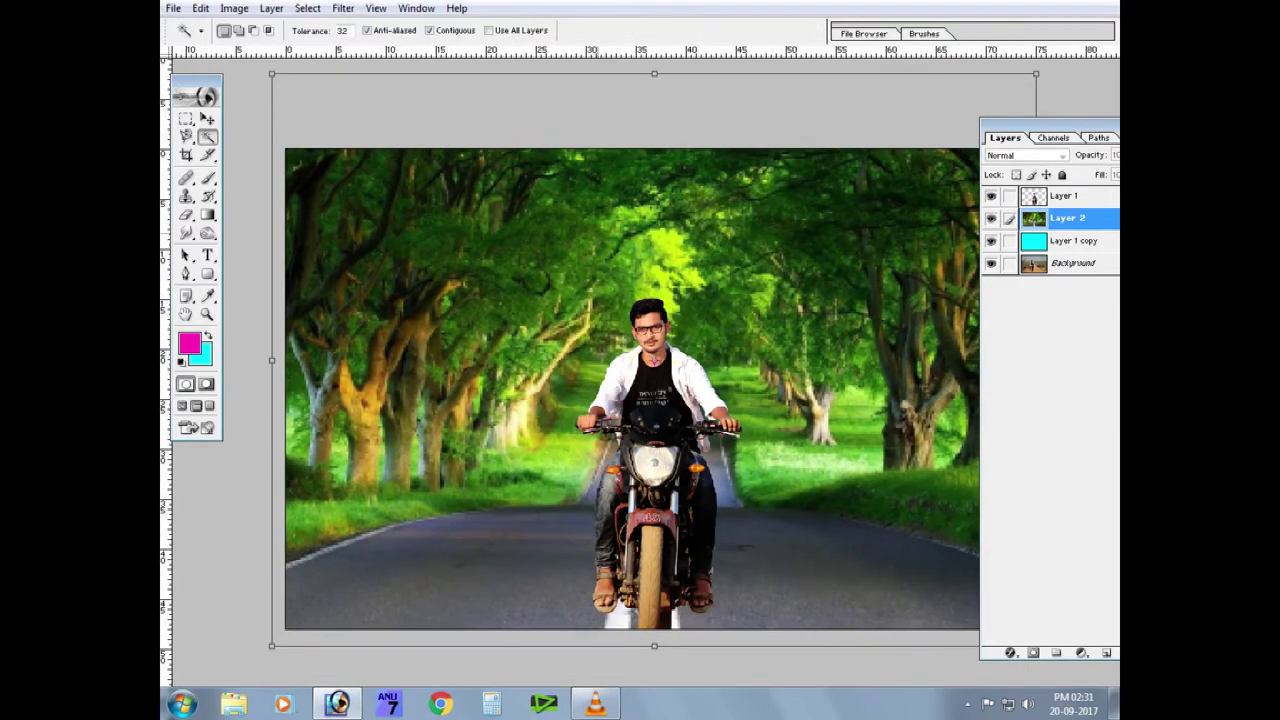
# Hide the road photo layer and zoom in on the rider's face.
pyautogui.hotkey('ctrl', '-')
pyautogui.click(990, 218)
pyautogui.hotkey('ctrl', '+')
pyautogui.hotkey('ctrl', '+')
pyautogui.hotkey('ctrl', '+')
pyautogui.hotkey('ctrl', '+')
pyautogui.scroll(3, 640, 380)
pyautogui.hotkey('ctrl', '+')
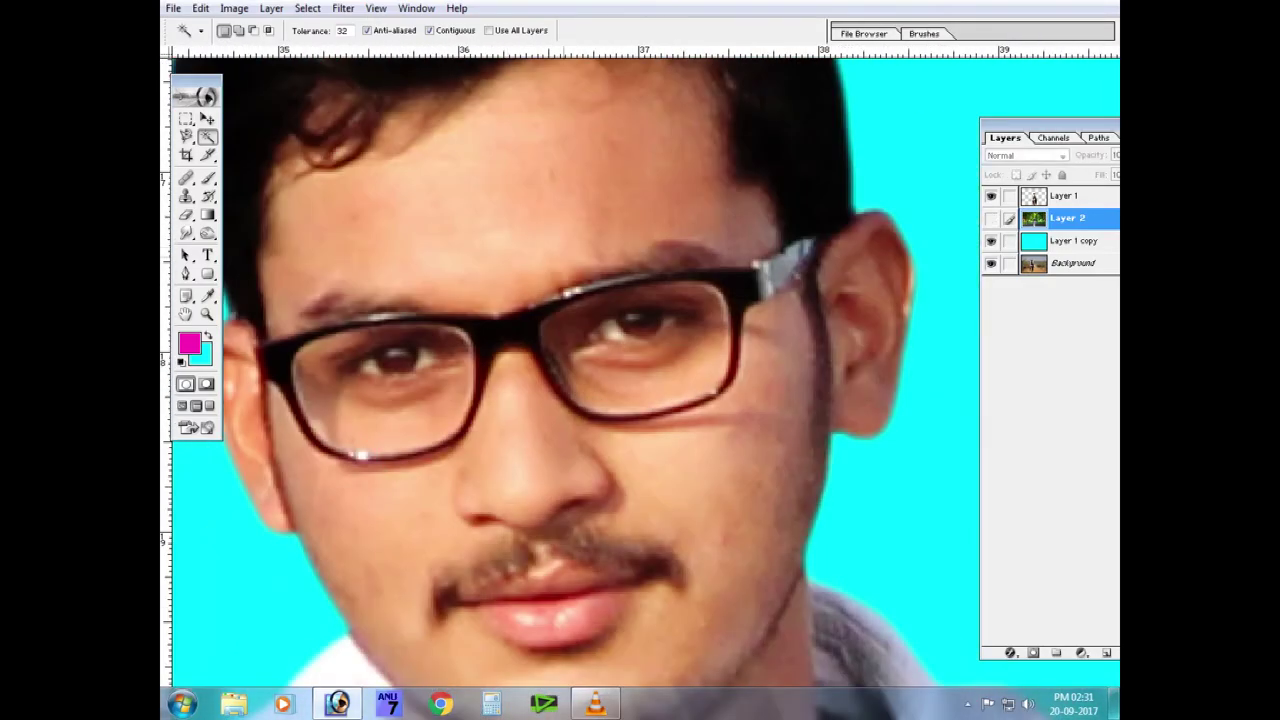
# Trace the right lens with the Pen and copy it from Layer 1 onto a new layer.
pyautogui.press('p')
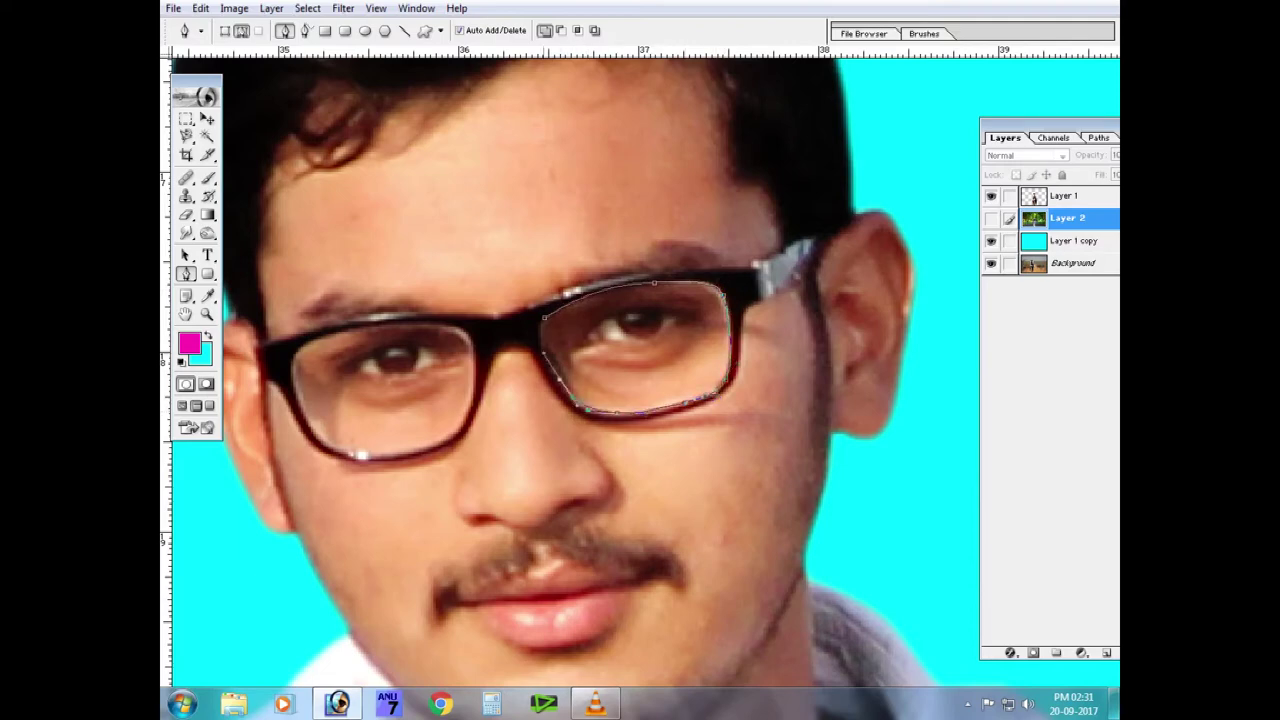
pyautogui.click(307, 8)
pyautogui.hotkey('ctrl', 'Return')
pyautogui.rightClick(656, 312)
pyautogui.click(690, 323)
pyautogui.hotkey('ctrl', 'j')
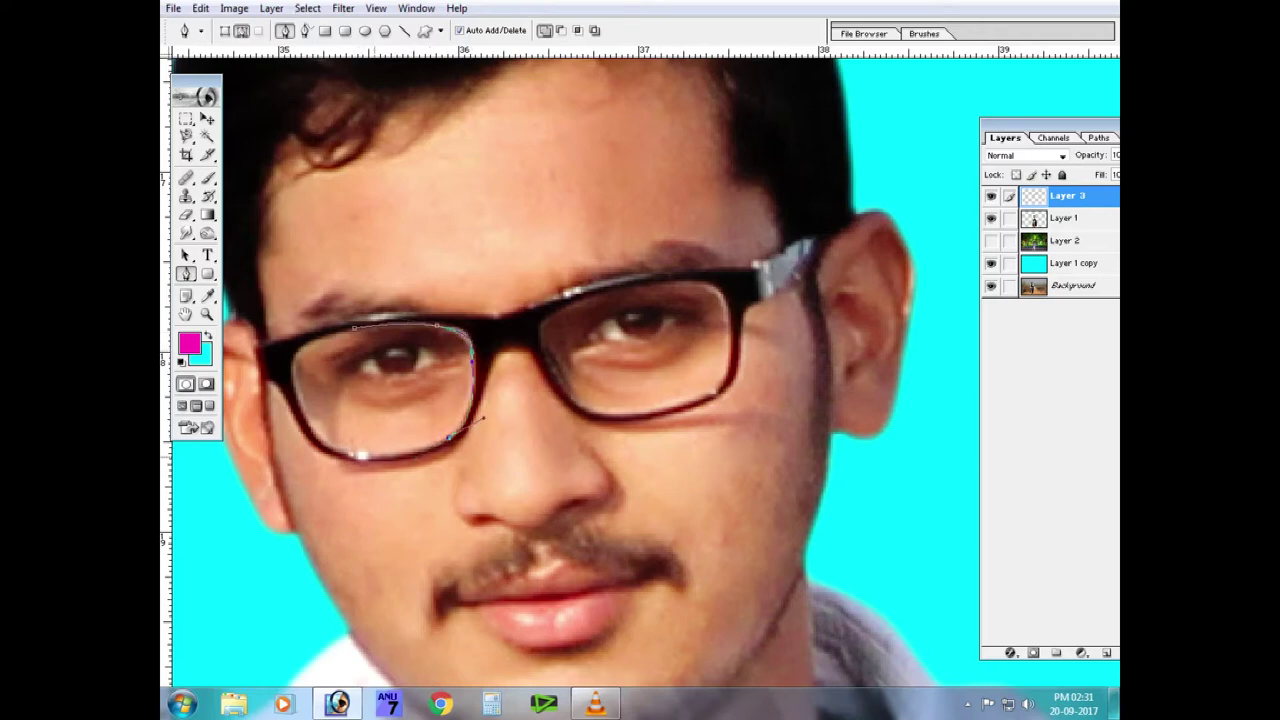
# Trace the left lens, copy it onto its own layer, and bring up the Open dialog.
pyautogui.moveTo(374, 456); pyautogui.dragTo(345, 468)
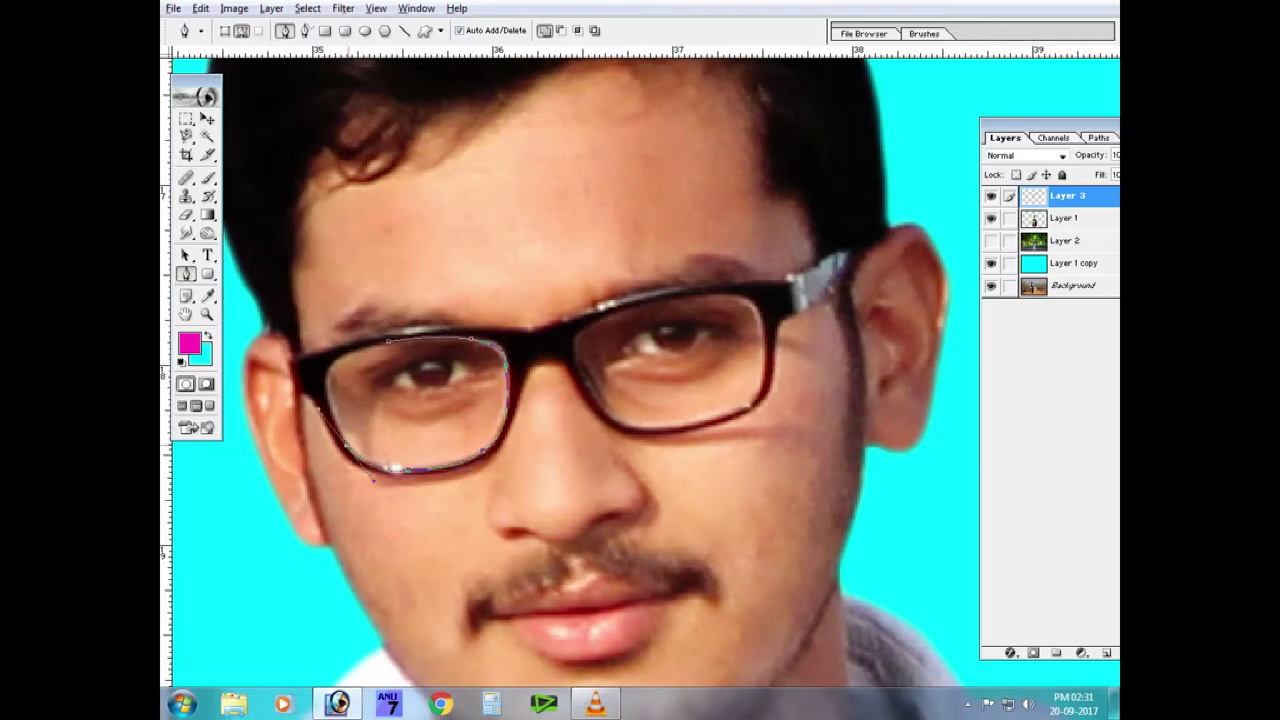
pyautogui.hotkey('ctrl', 'Return')
pyautogui.click(1063, 218)
pyautogui.hotkey('ctrl', 'j')
pyautogui.press('v')
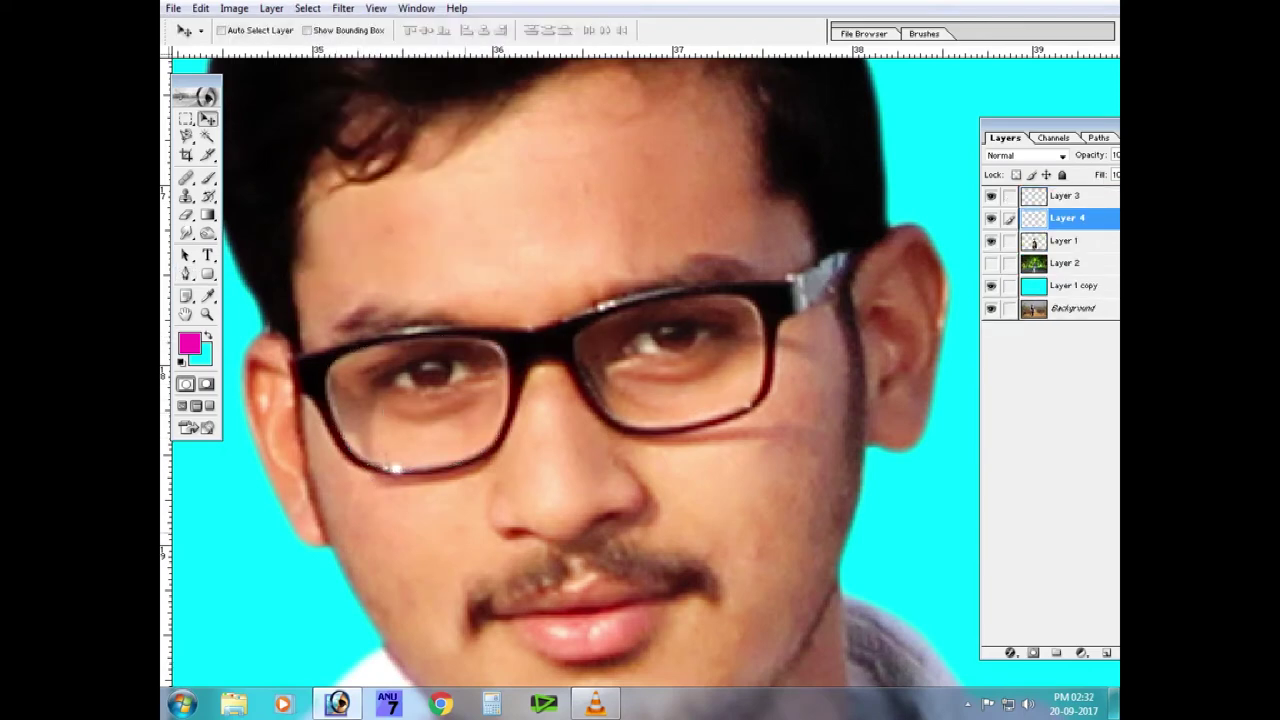
pyautogui.hotkey('ctrl', 'o')
pyautogui.scroll(-5, 750, 187)
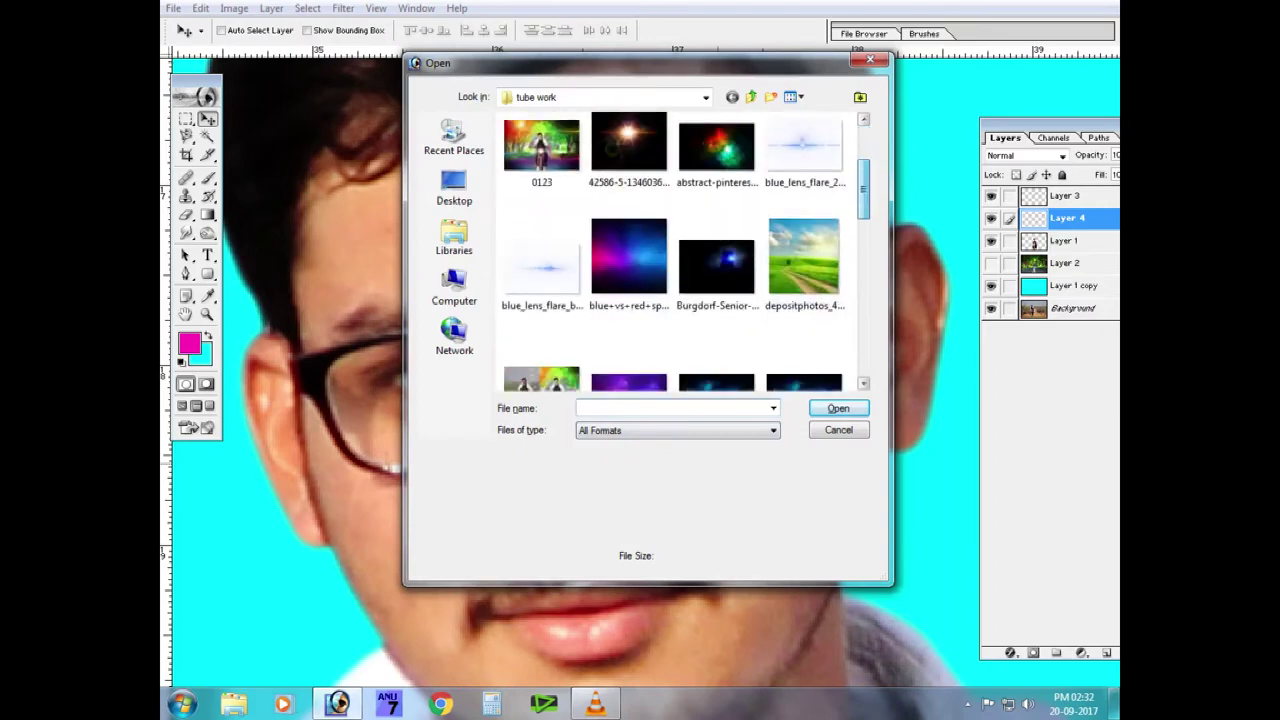
# Bring the Galaxy wallpaper into the lens selection and shrink it down to the glasses.
pyautogui.scroll(-3, 750, 187)
pyautogui.click(629, 170)
pyautogui.press('Return')
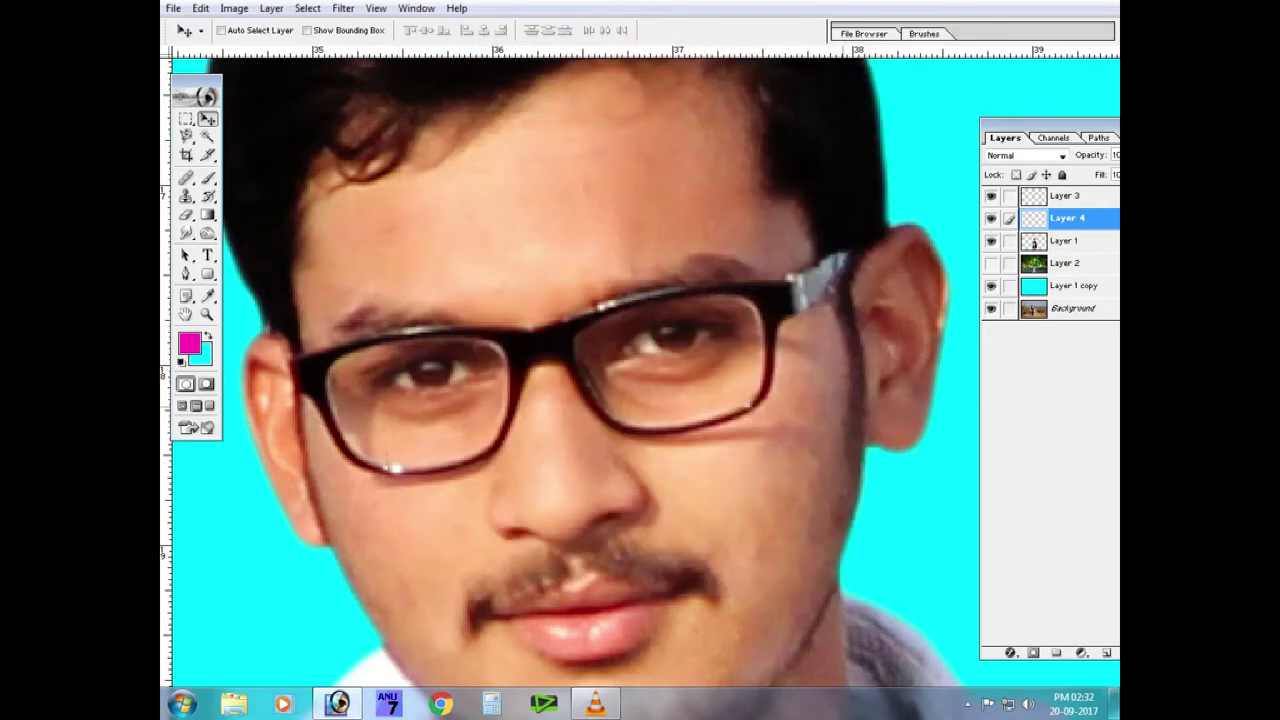
pyautogui.hotkey('ctrl', 'BackSpace')
pyautogui.hotkey('ctrl', 'w')
pyautogui.hotkey('ctrl', 't')
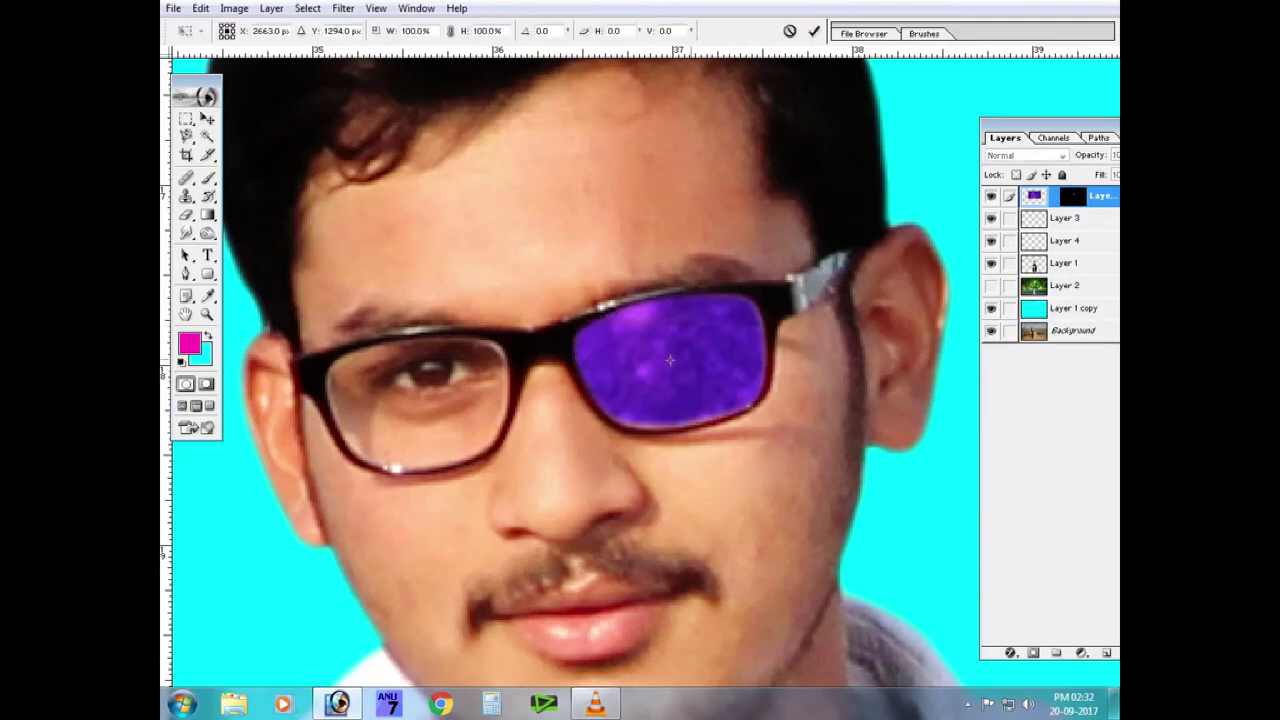
pyautogui.hotkey('ctrl', '-')
pyautogui.hotkey('ctrl', '-')
pyautogui.moveTo(293, 586); pyautogui.dragTo(608, 407)
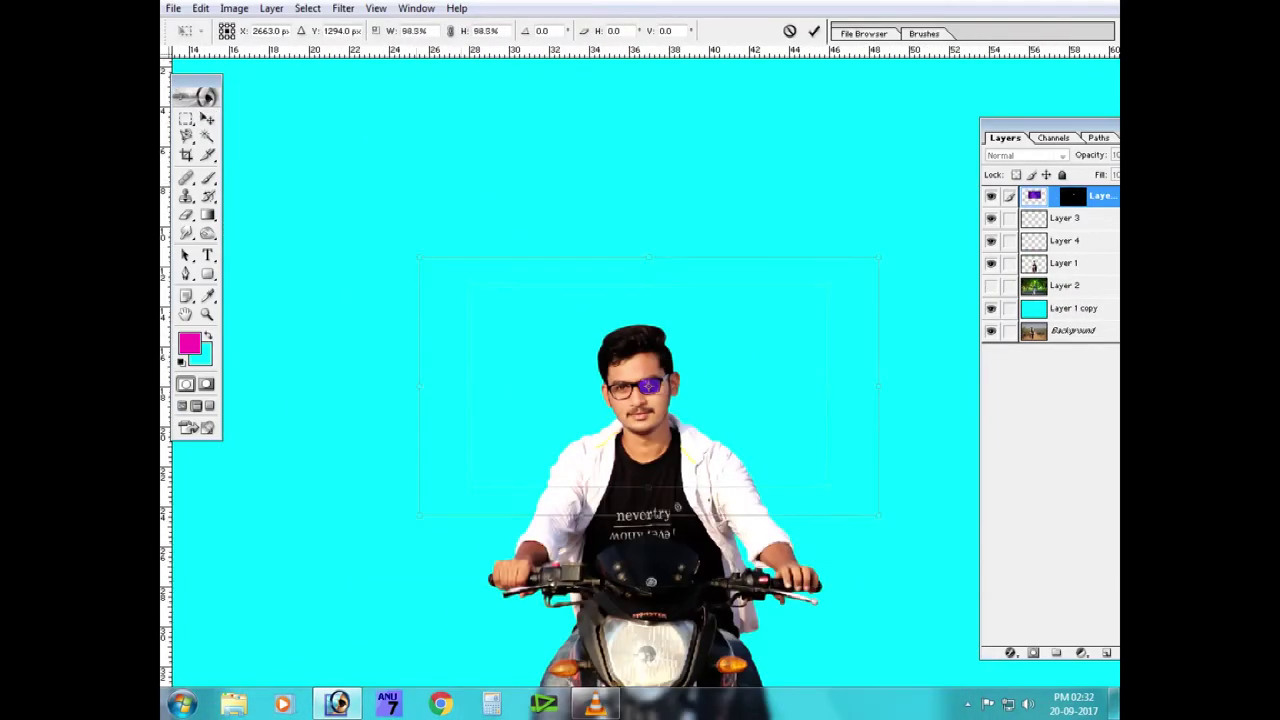
pyautogui.press('Return')
pyautogui.hotkey('ctrl', '+')
pyautogui.hotkey('ctrl', '+')
pyautogui.hotkey('ctrl', '+')
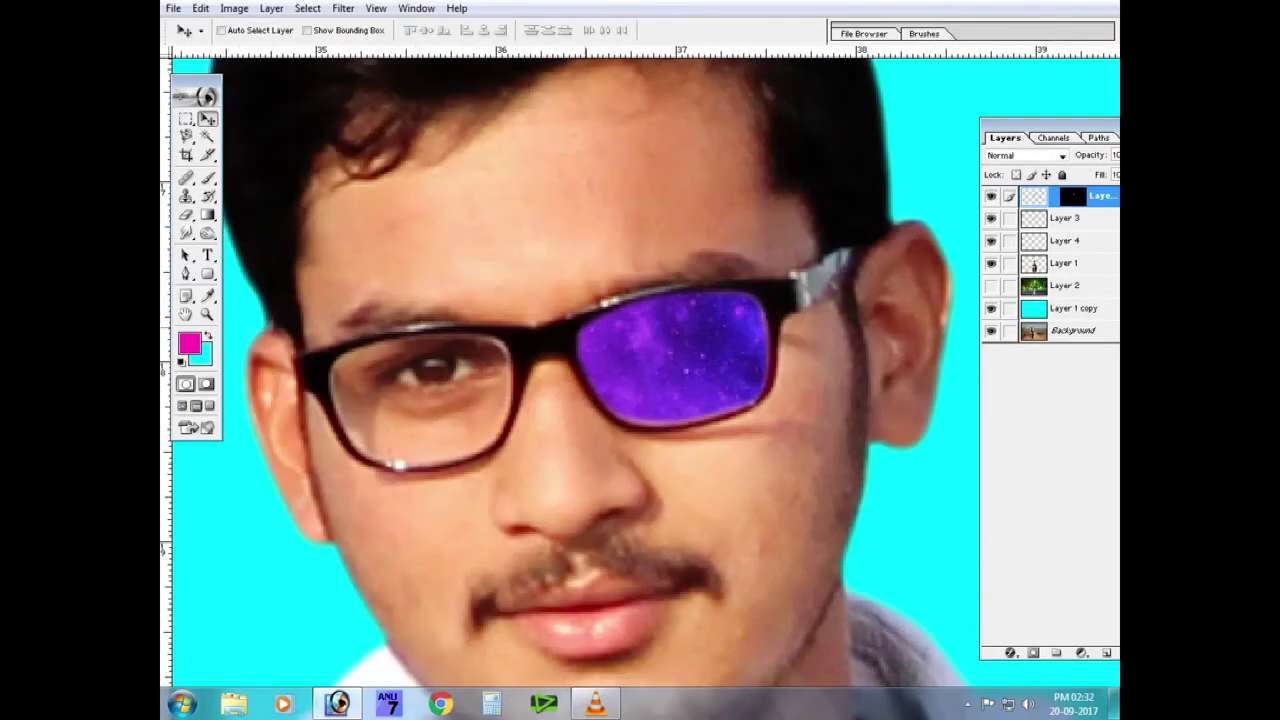
# Shift the lens overlay's Hue to -90 for a cyan-green tint.
pyautogui.hotkey('ctrl', 'u')
pyautogui.moveTo(690, 418); pyautogui.dragTo(745, 418)
pyautogui.moveTo(650, 349); pyautogui.dragTo(678, 452)
pyautogui.moveTo(773, 521); pyautogui.dragTo(663, 523)
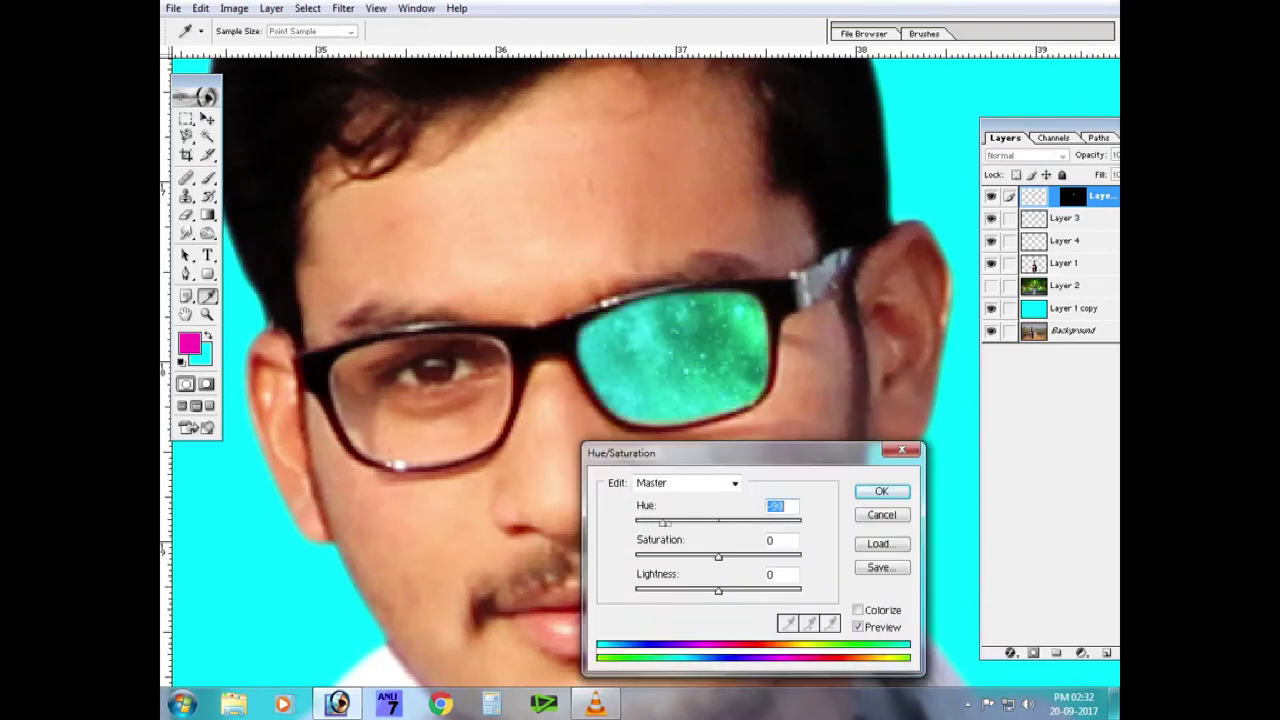
pyautogui.press('Return')
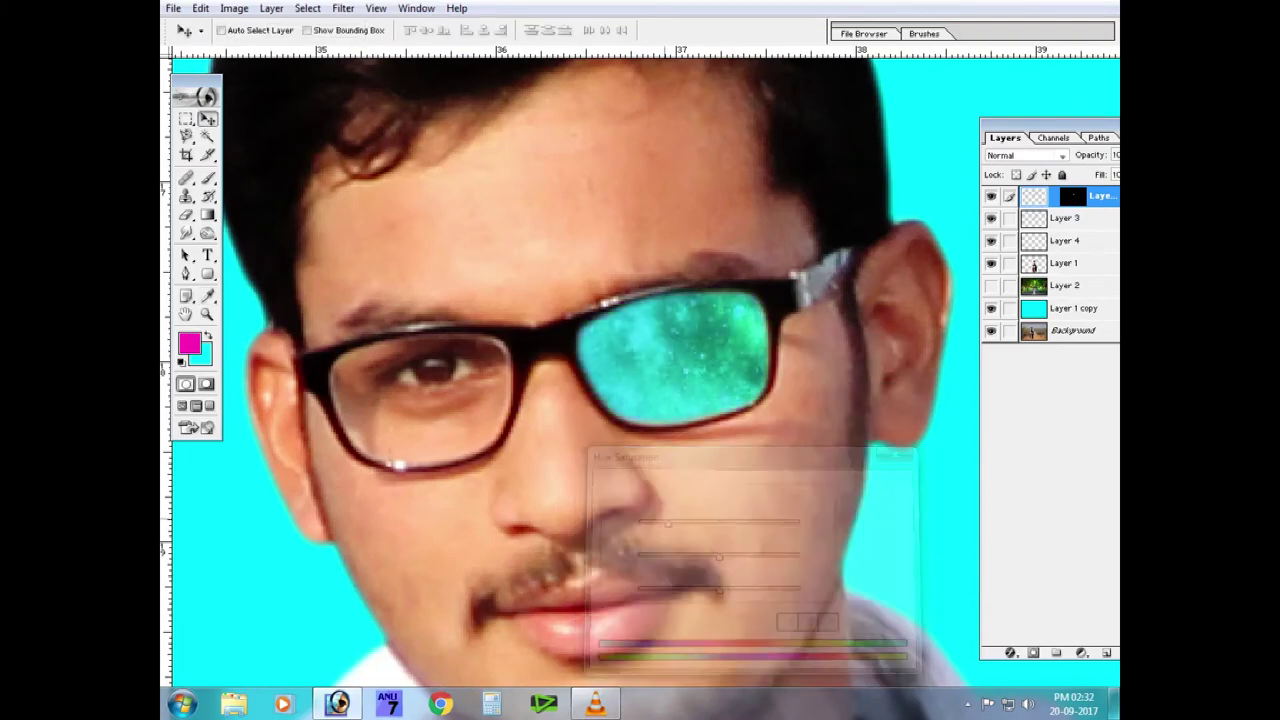
# Apply a Gaussian Blur of radius 3.6 to the lens overlay.
pyautogui.click(343, 8)
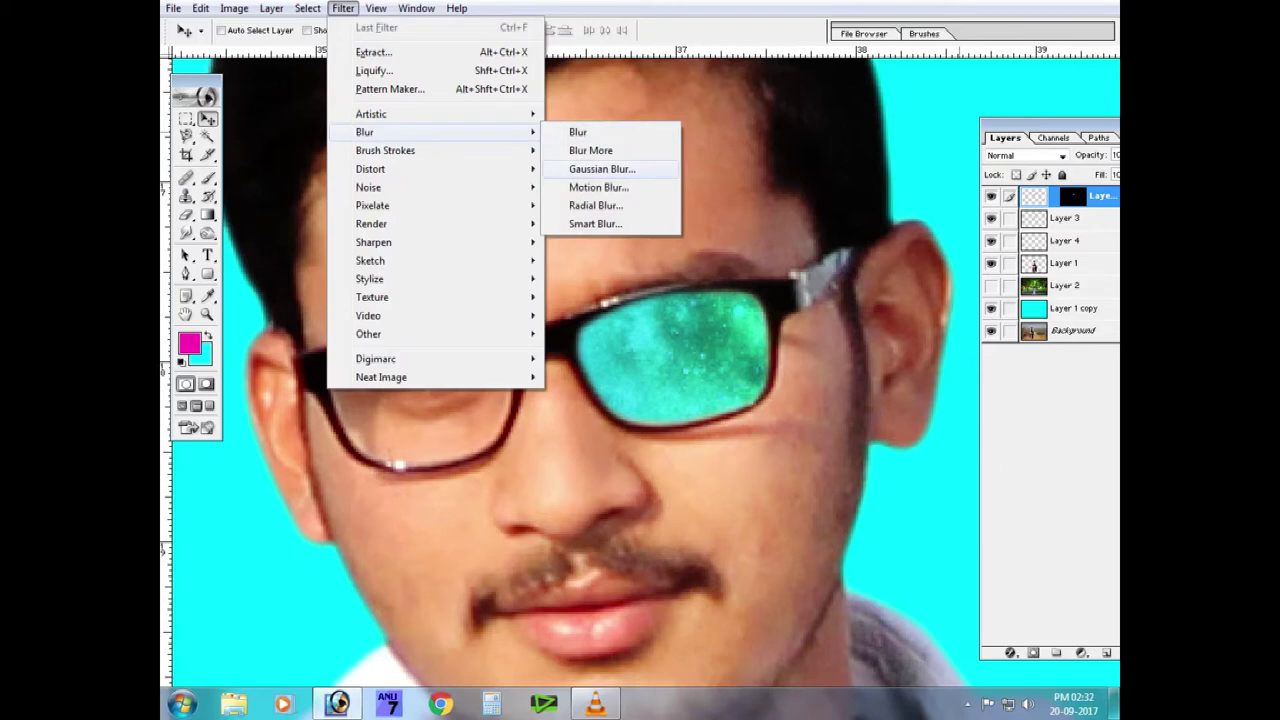
pyautogui.click(600, 166)
pyautogui.moveTo(961, 527); pyautogui.dragTo(953, 527)
pyautogui.press('Return')
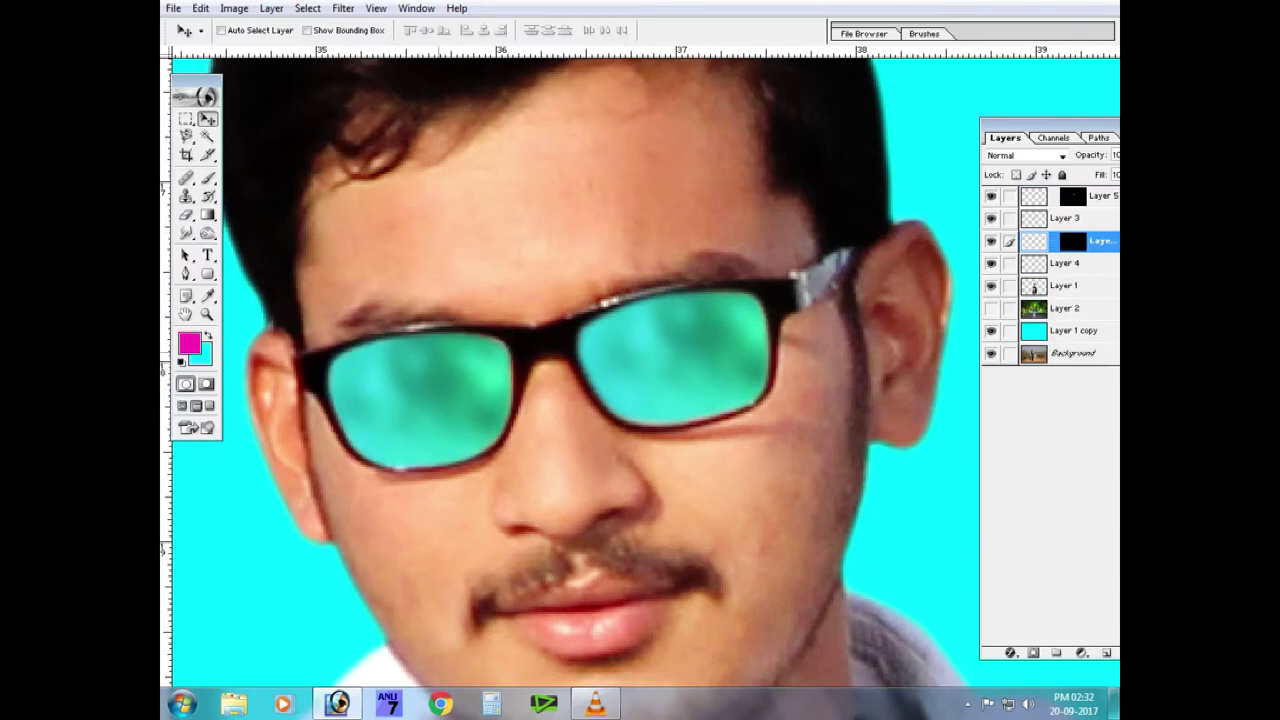
pyautogui.hotkey('ctrl', '0')
pyautogui.hotkey('ctrl', '+')
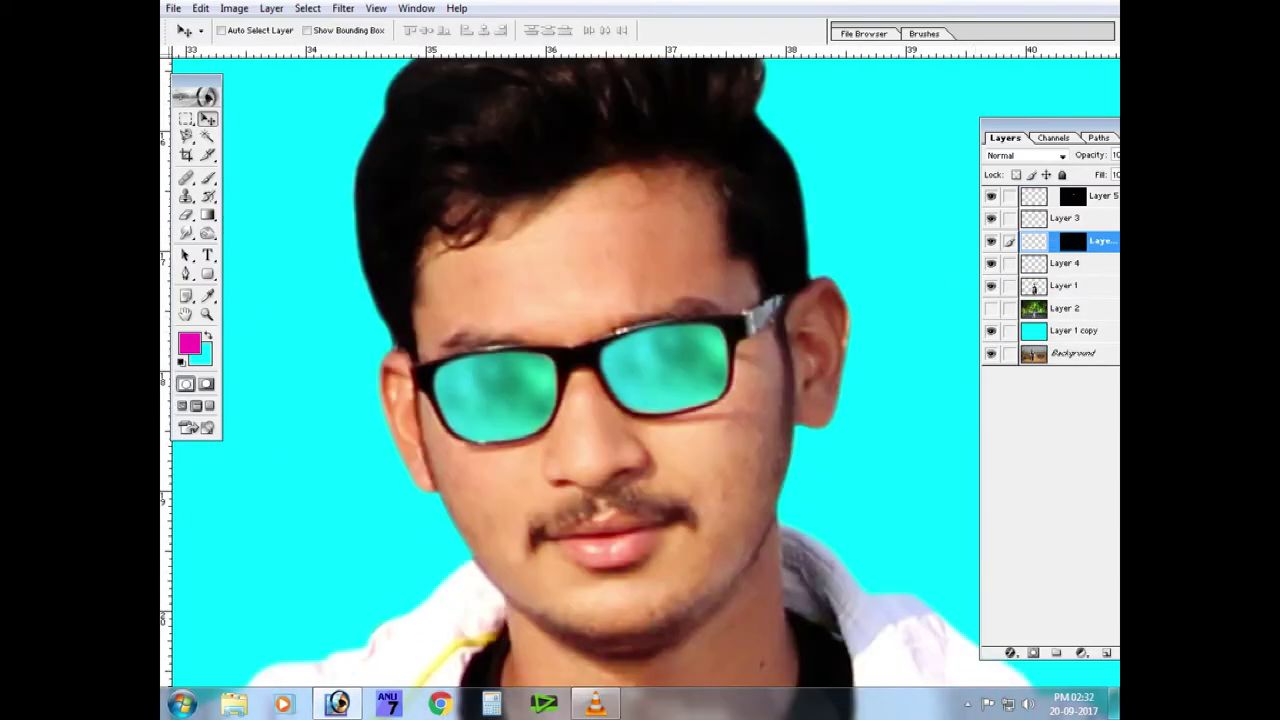
# Add an Inner Shadow with size 15 and about 35% opacity to the lens layer.
pyautogui.click(1010, 652)
pyautogui.click(1015, 489)
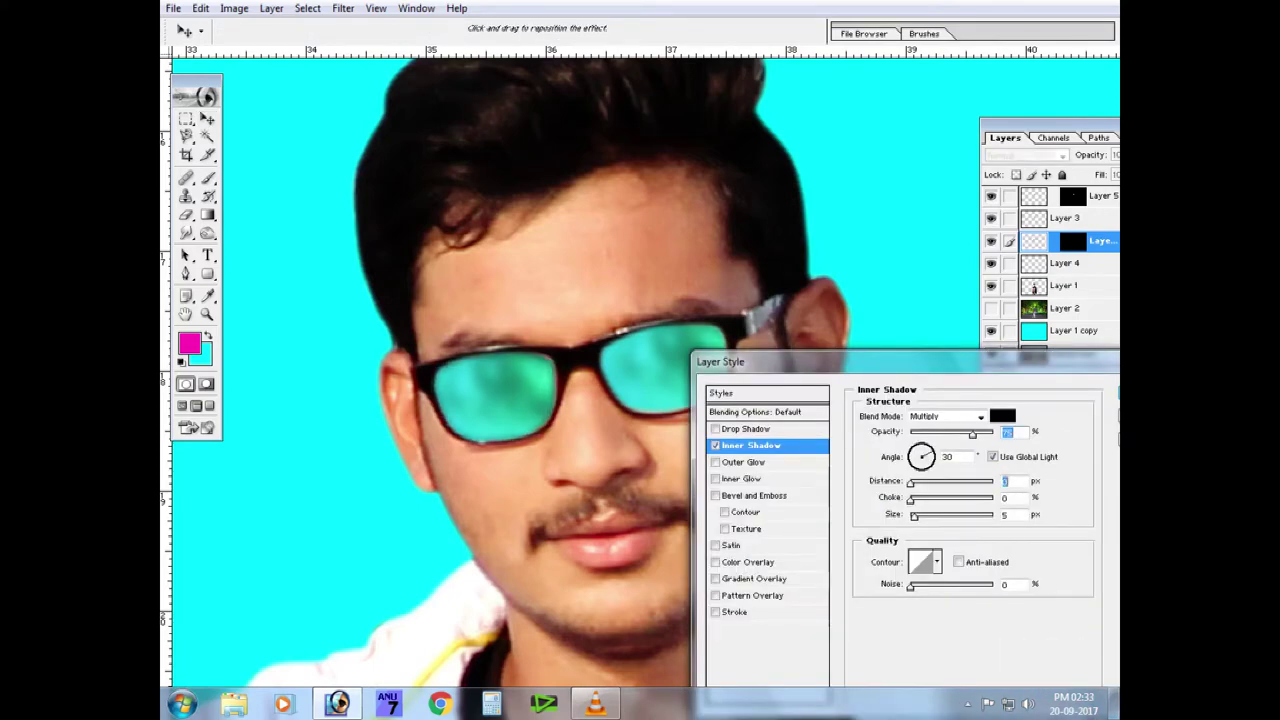
pyautogui.write('15')
pyautogui.moveTo(972, 434); pyautogui.dragTo(938, 434)
pyautogui.click(1002, 416)
pyautogui.click(843, 149)
pyautogui.press('Return')
# Copy the lens layer's inner shadow style and paste it onto the top lens layer.
pyautogui.rightClick(1106, 241)
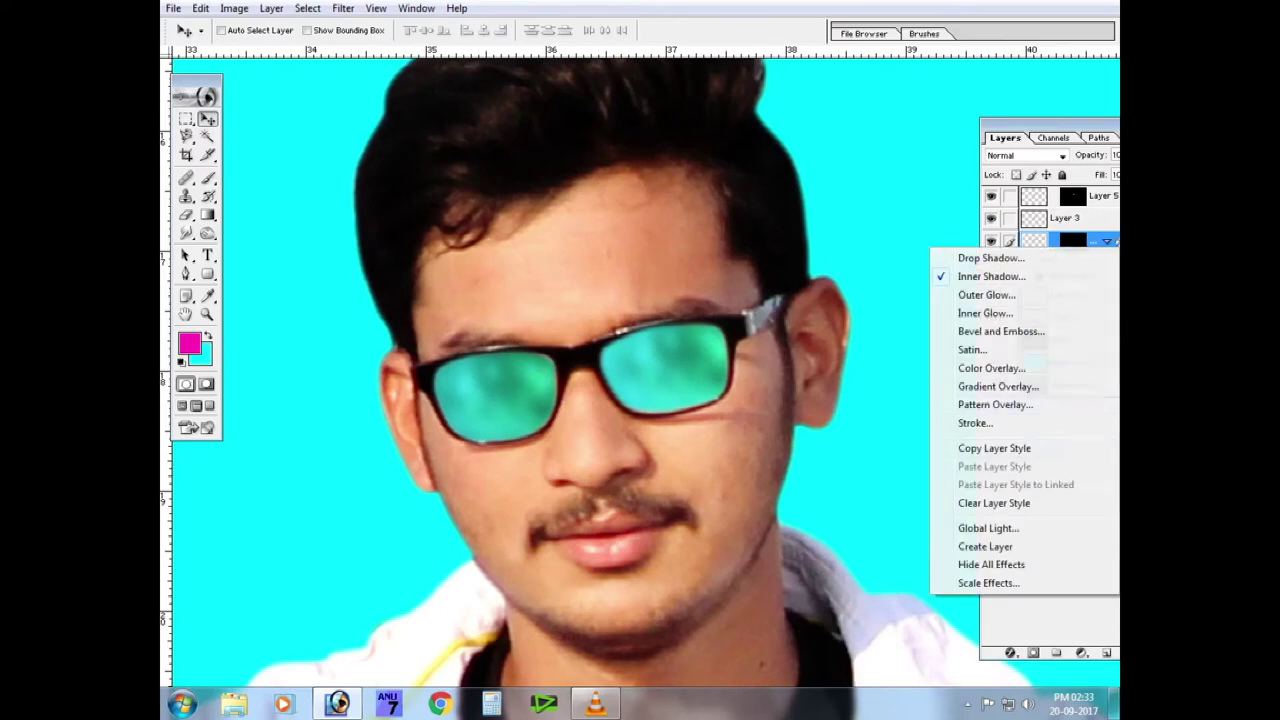
pyautogui.click(994, 448)
pyautogui.rightClick(1100, 196)
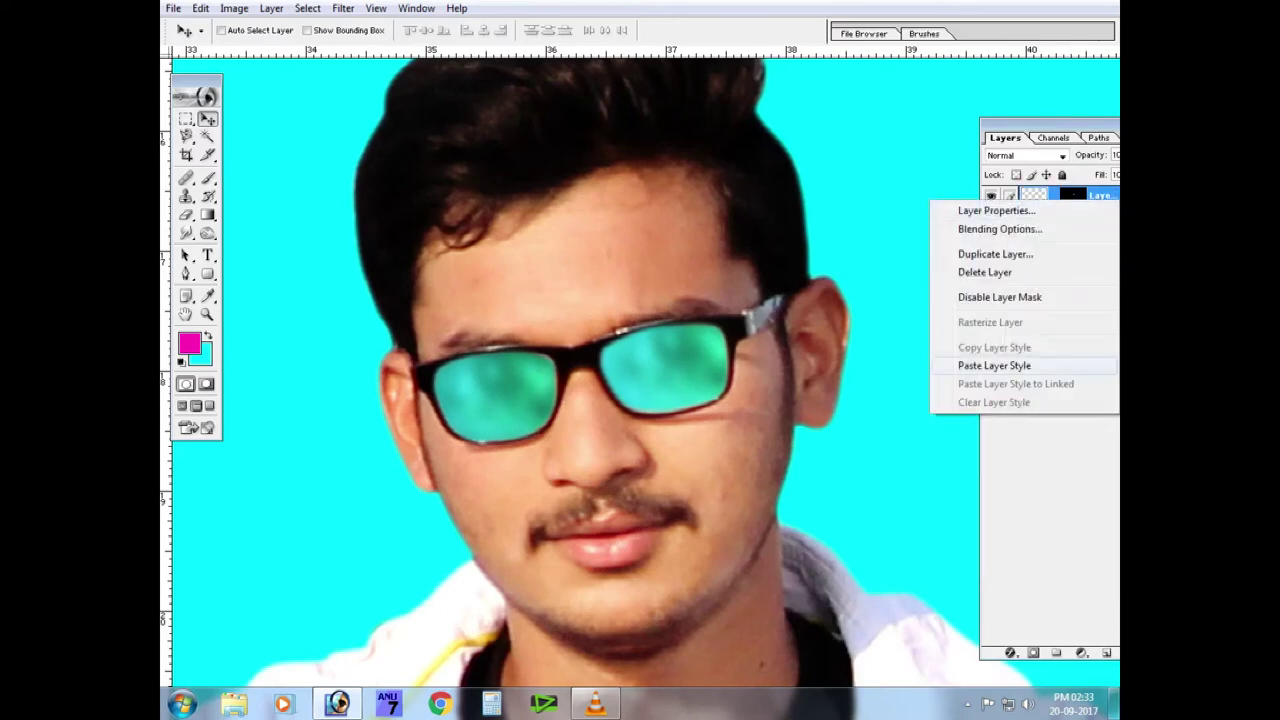
pyautogui.click(994, 365)
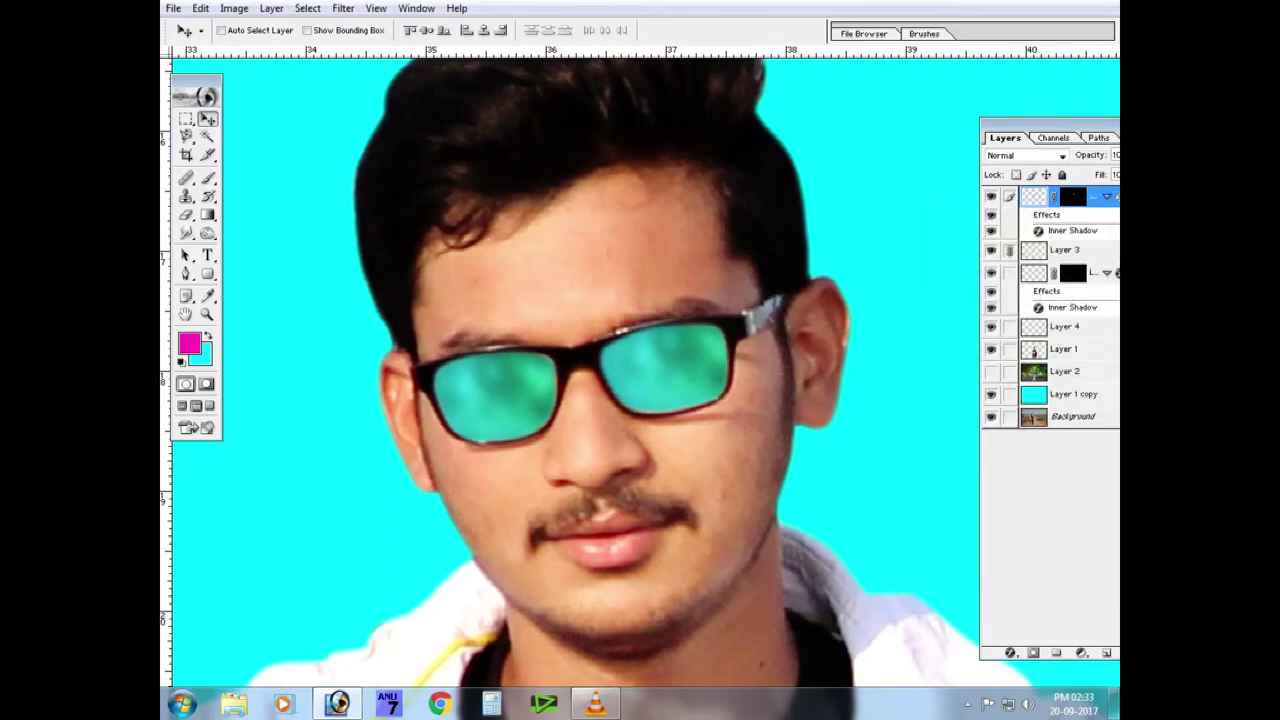
pyautogui.hotkey('ctrl', '-')
pyautogui.hotkey('ctrl', '-')
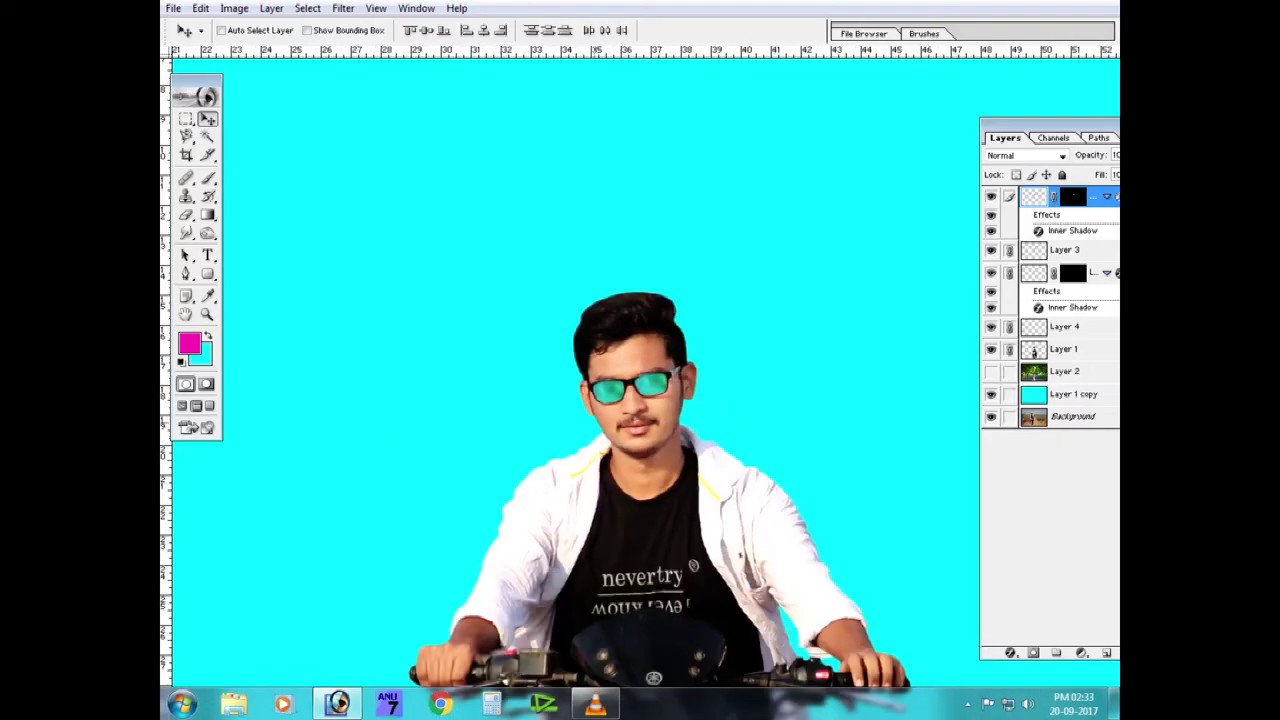
pyautogui.hotkey('ctrl', '+')
pyautogui.moveTo(640, 400); pyautogui.dragTo(585, 275)
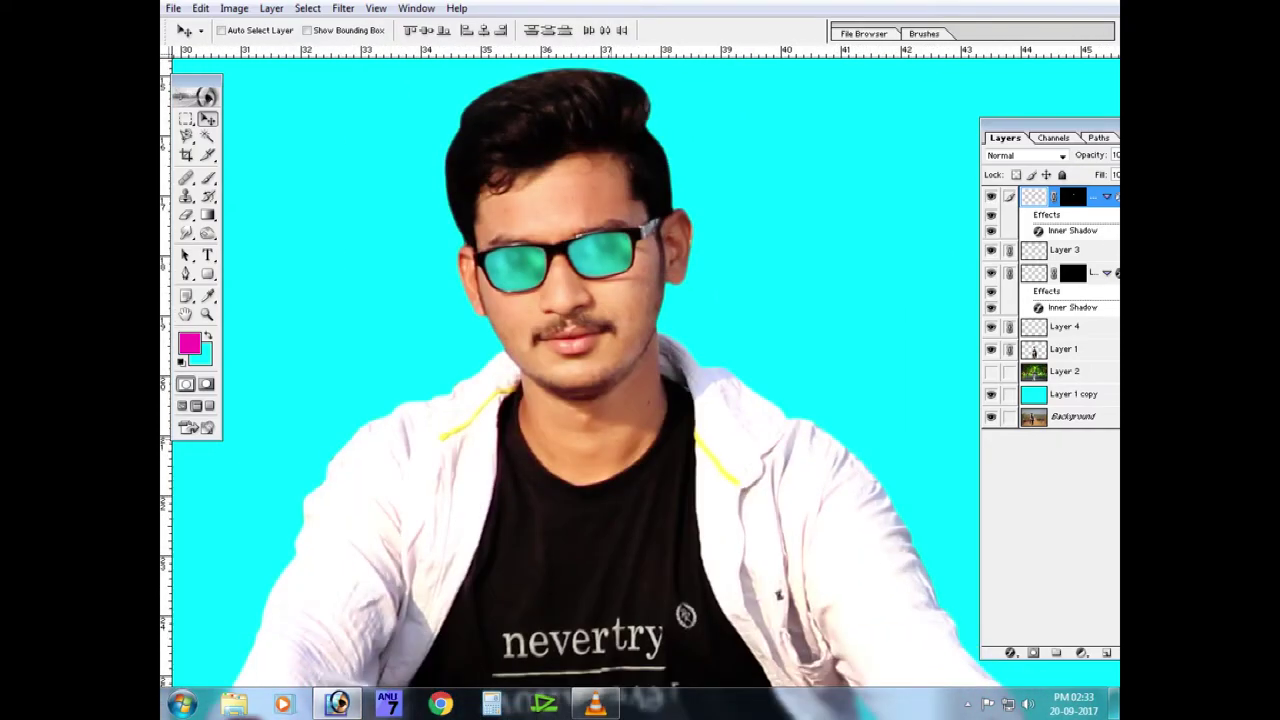
pyautogui.rightClick(623, 290)
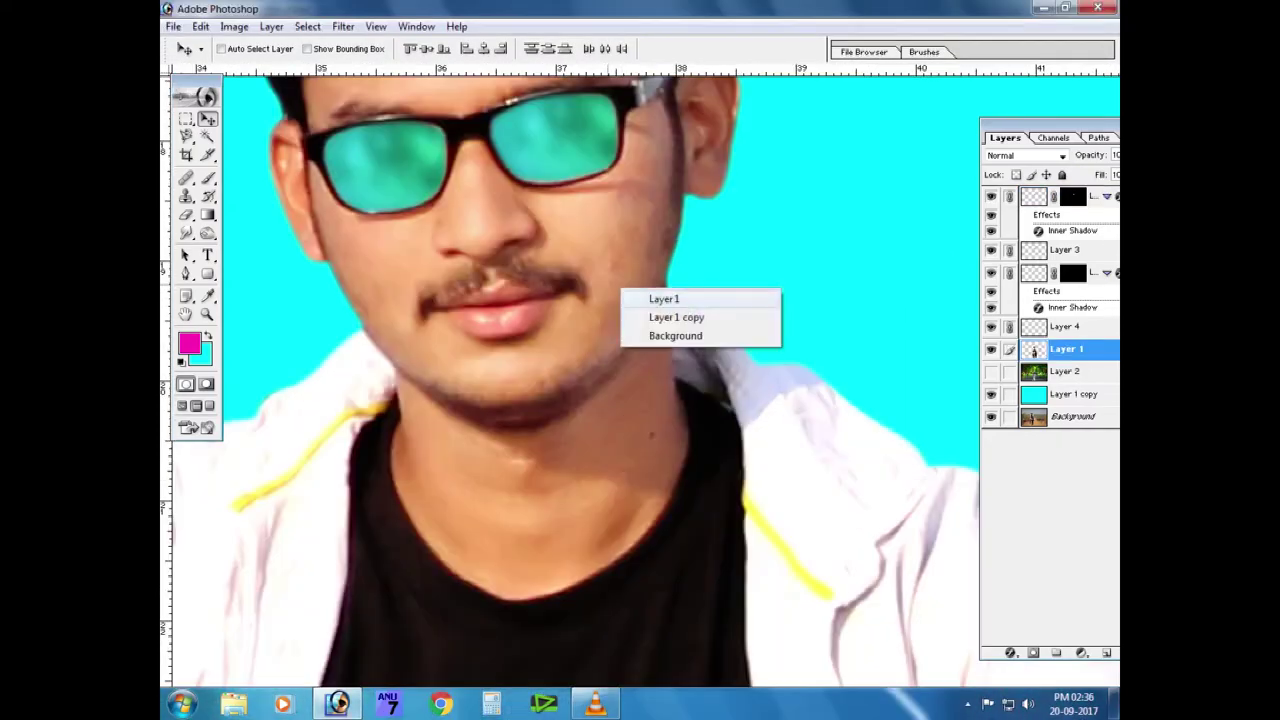
# Duplicate the rider layer and run Neat Image Reduce Noise on the copy.
pyautogui.hotkey('ctrl', '-')
pyautogui.hotkey('ctrl', 'j')
pyautogui.click(343, 26)
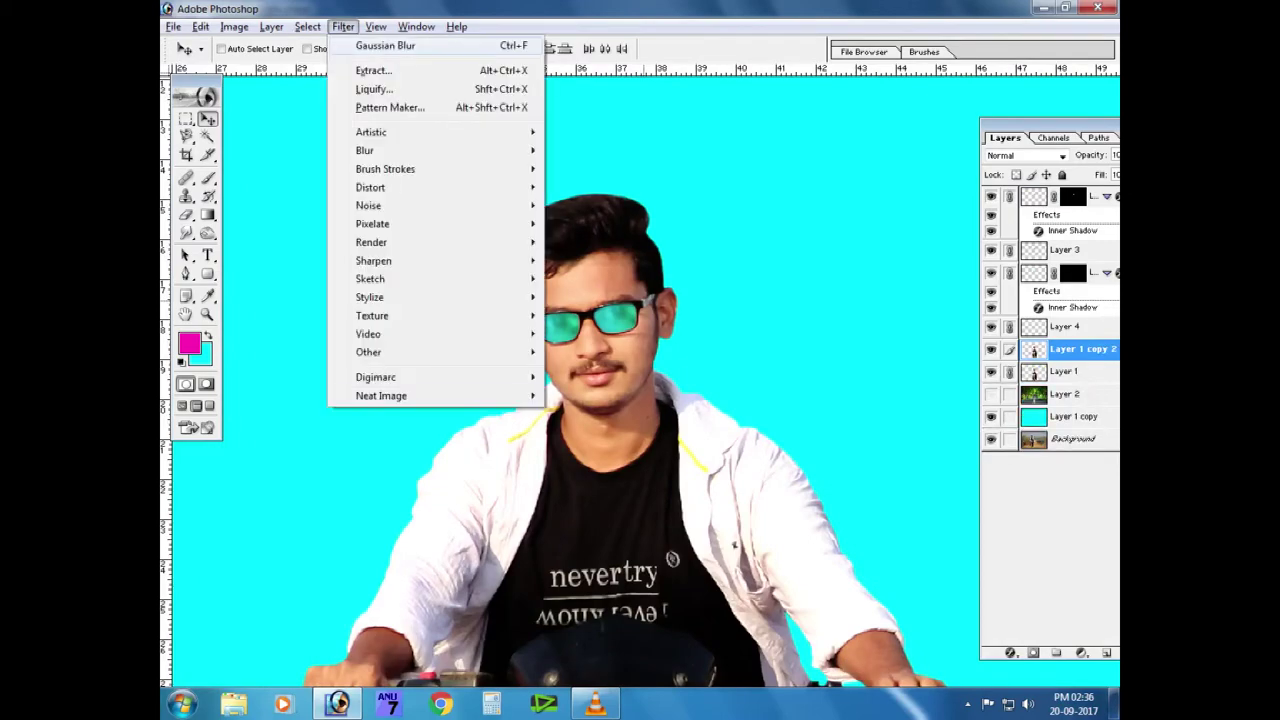
pyautogui.click(600, 394)
pyautogui.press('Return')
pyautogui.scroll(2, 552, 390)
pyautogui.scroll(2, 552, 390)
pyautogui.scroll(2, 552, 390)
pyautogui.scroll(1, 545, 385)
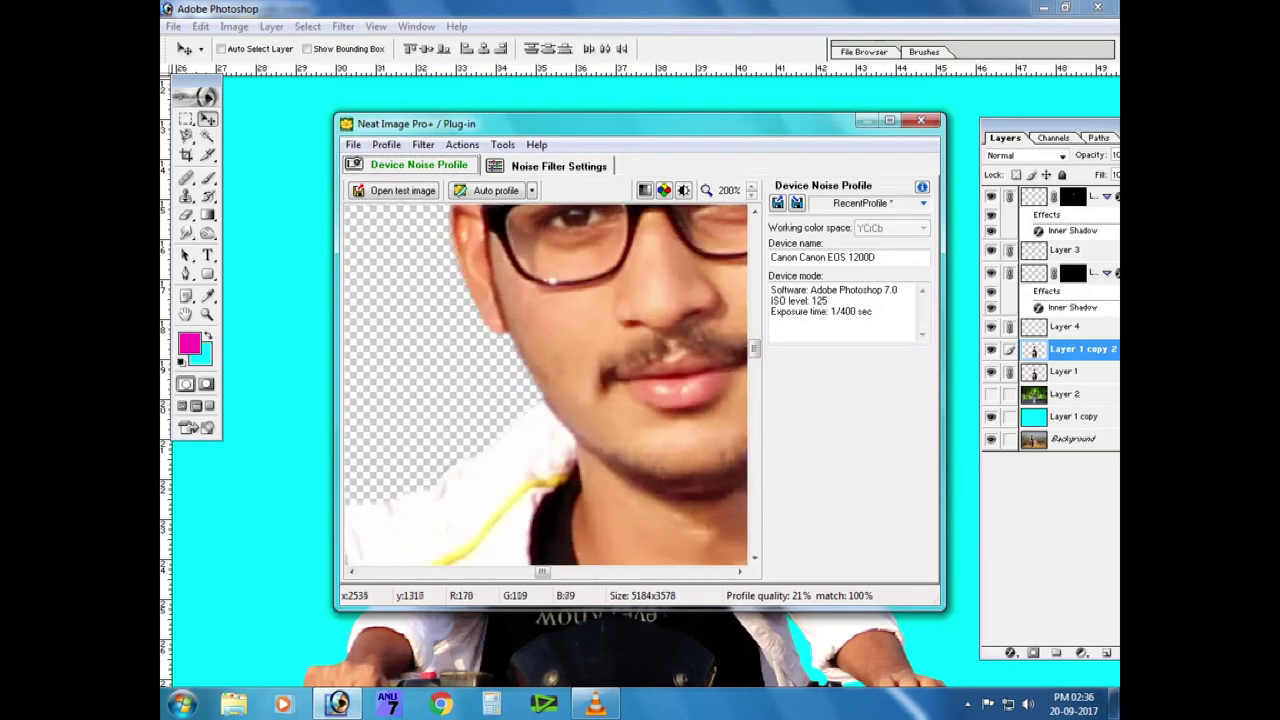
pyautogui.scroll(1, 545, 385)
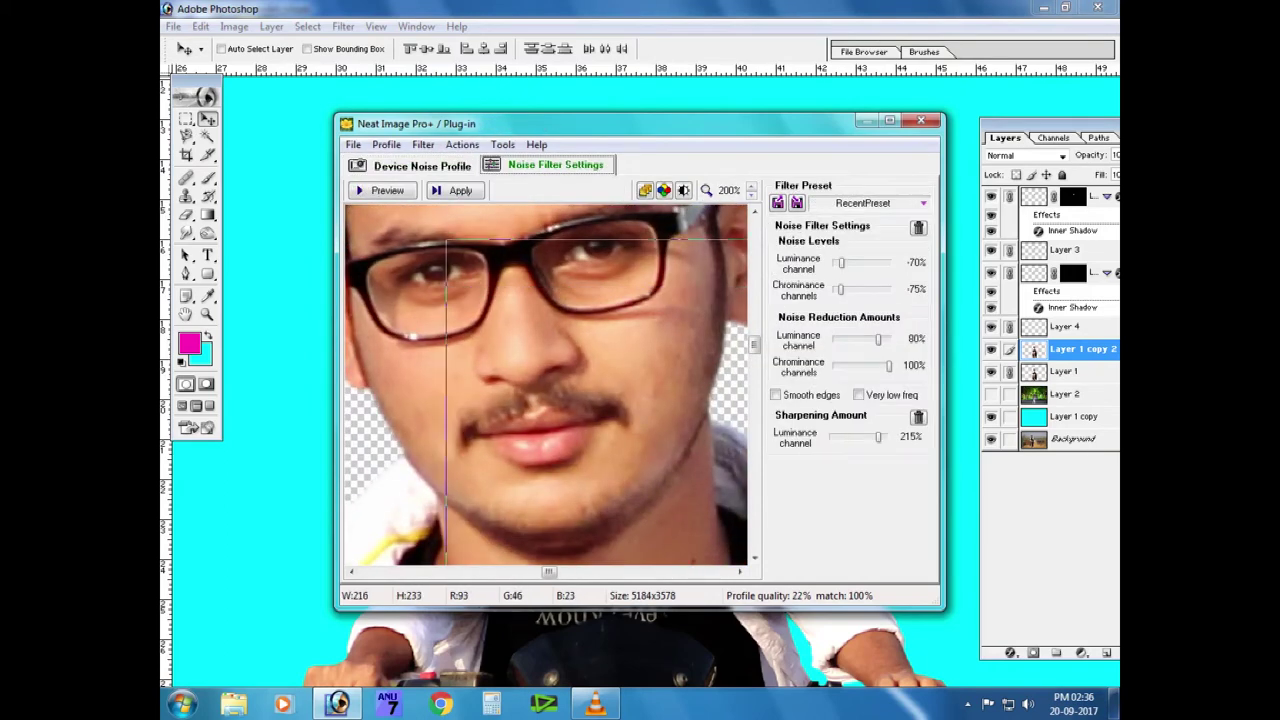
pyautogui.press('Return')
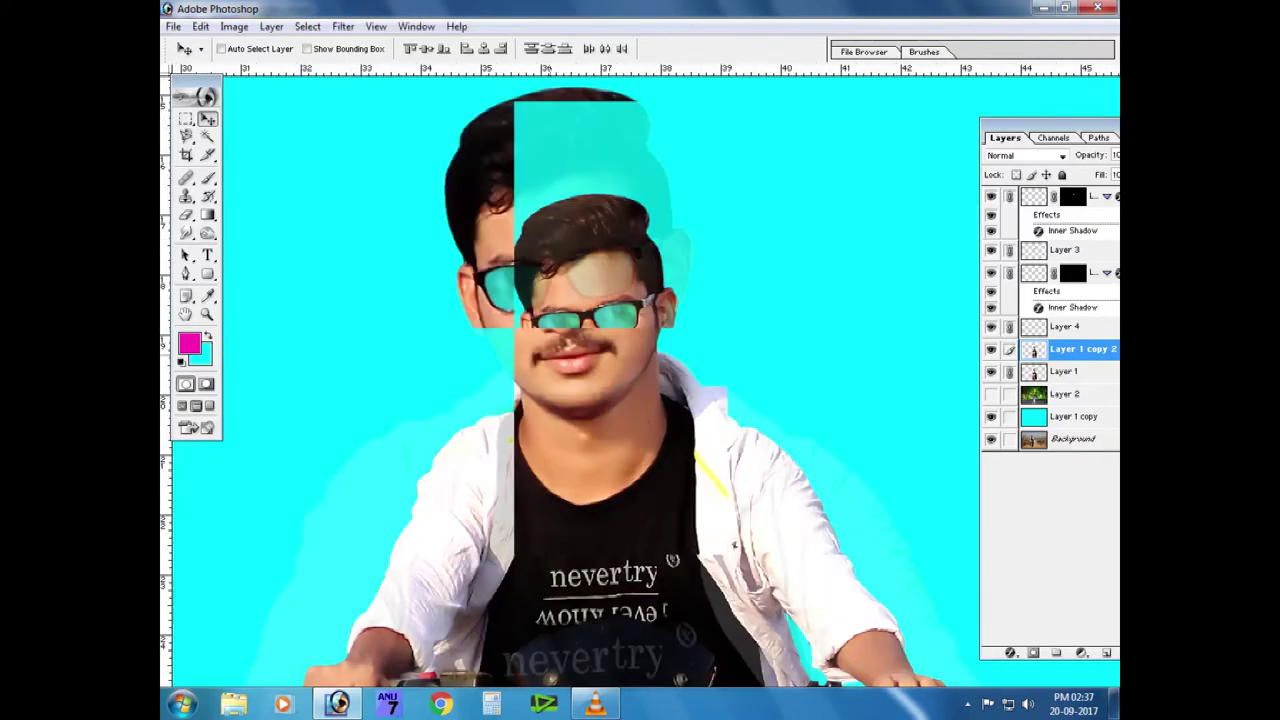
pyautogui.write('7')
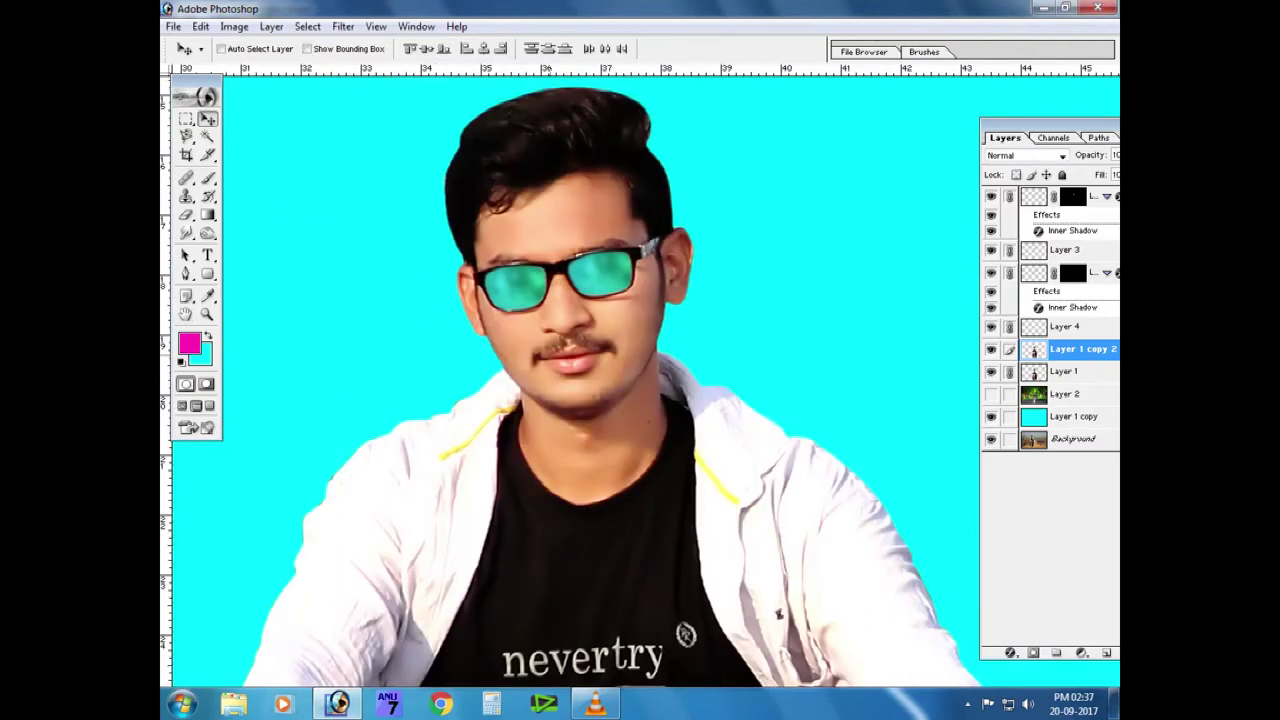
# Link Layer 1 with Layer 1 copy 2 and merge the linked layers.
pyautogui.click(1070, 371)
pyautogui.click(1010, 349)
pyautogui.click(1080, 349)
pyautogui.hotkey('ctrl', 'e')
pyautogui.click(1068, 326)
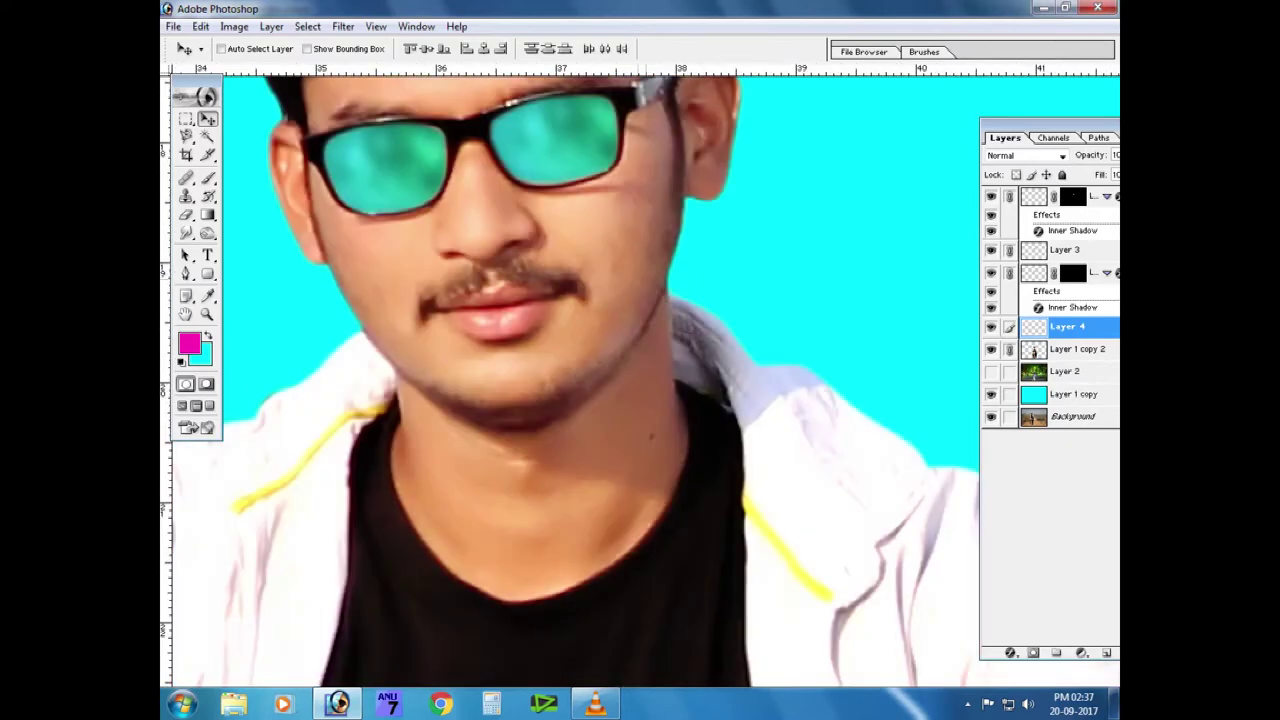
pyautogui.rightClick(552, 224)
# Target Layer 1 copy 2 and set up the Smudge tool with a 30 px soft brush.
pyautogui.click(592, 231)
pyautogui.press('r')
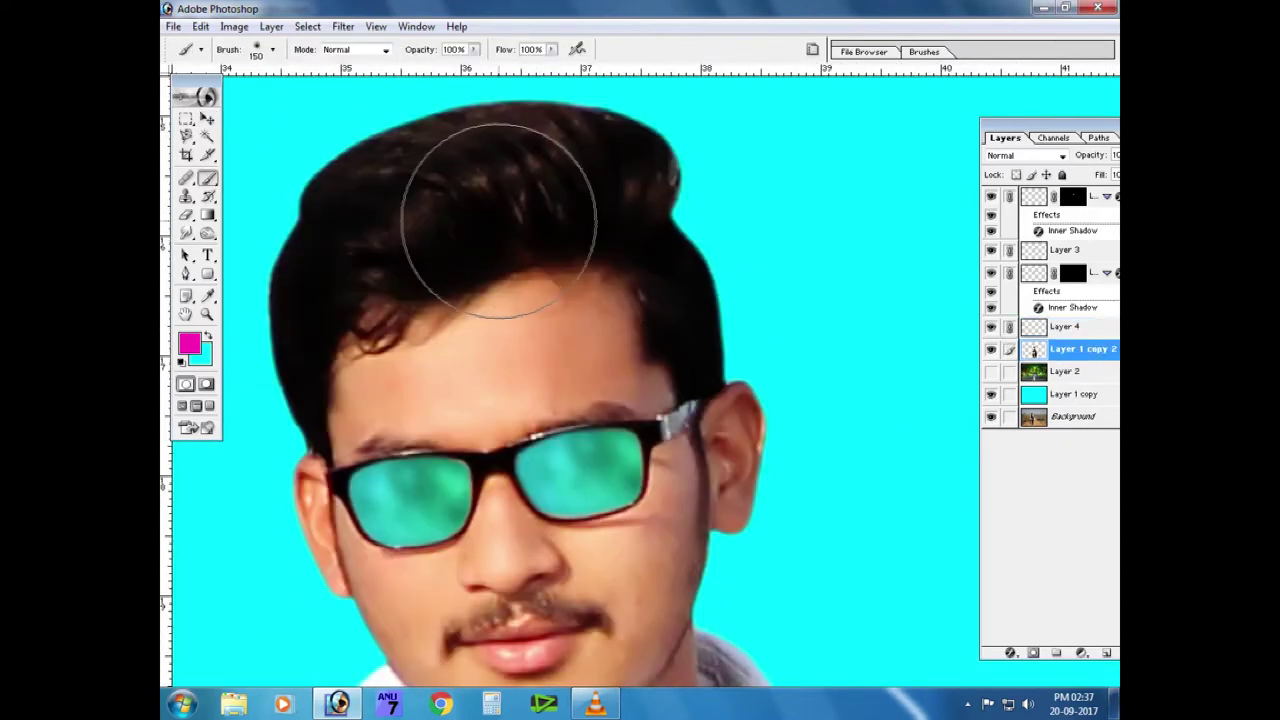
pyautogui.click(186, 233)
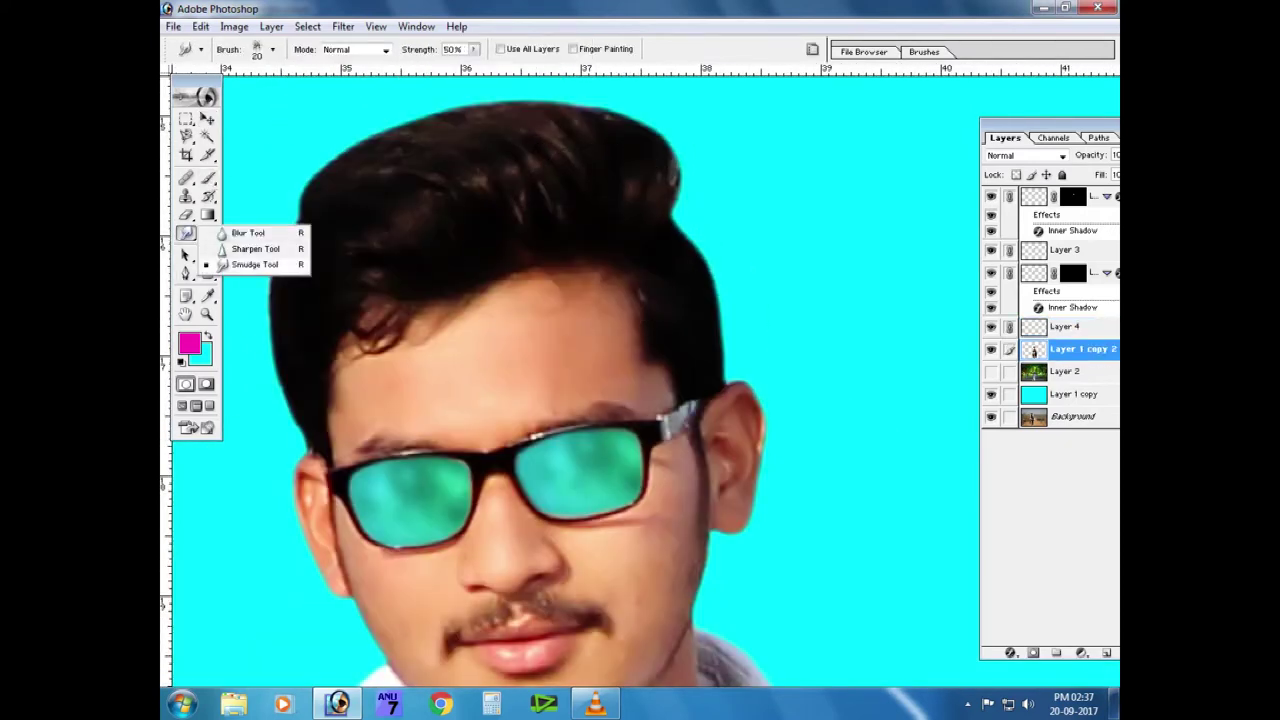
pyautogui.click(255, 264)
pyautogui.rightClick(492, 206)
pyautogui.scroll(-2, 590, 330)
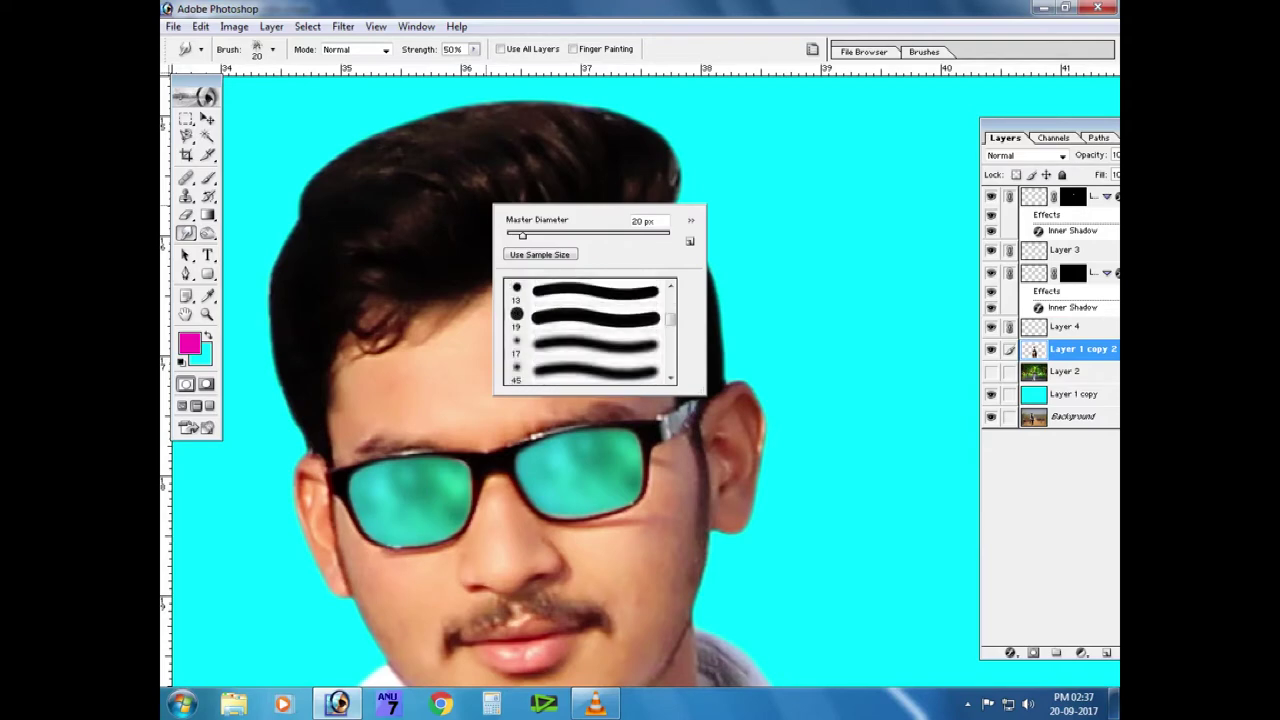
pyautogui.scroll(-2, 590, 330)
pyautogui.scroll(-2, 590, 330)
pyautogui.scroll(-2, 590, 330)
pyautogui.doubleClick(595, 300)
# Smudge the top hair edge and erase the stray hair at the top-left.
pyautogui.moveTo(600, 262)
pyautogui.mouseDown()
pyautogui.moveTo(660, 250)
pyautogui.moveTo(449, 251)
pyautogui.moveTo(749, 266)
pyautogui.moveTo(614, 243)
pyautogui.moveTo(543, 257)
pyautogui.moveTo(537, 243)
pyautogui.moveTo(541, 265)
pyautogui.moveTo(471, 286)
pyautogui.moveTo(436, 366)
pyautogui.mouseUp()
pyautogui.moveTo(500, 290); pyautogui.dragTo(640, 325)
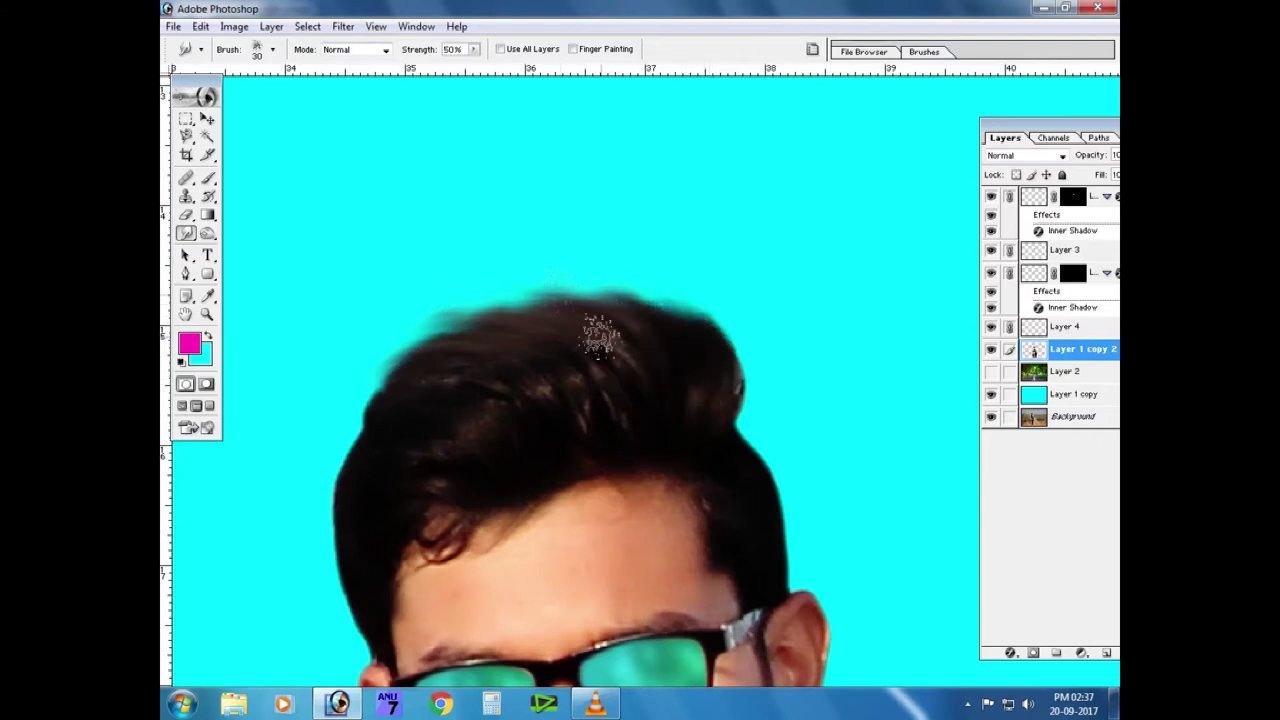
pyautogui.moveTo(720, 447); pyautogui.dragTo(667, 357)
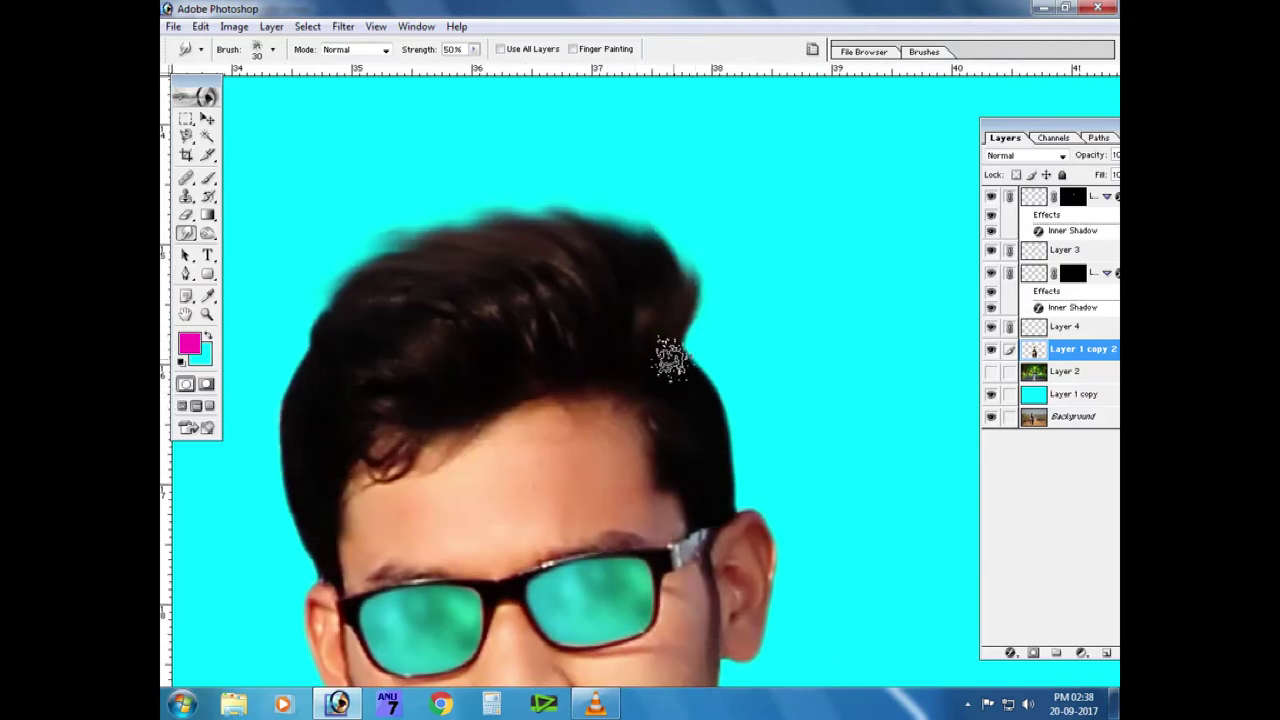
pyautogui.press('[')
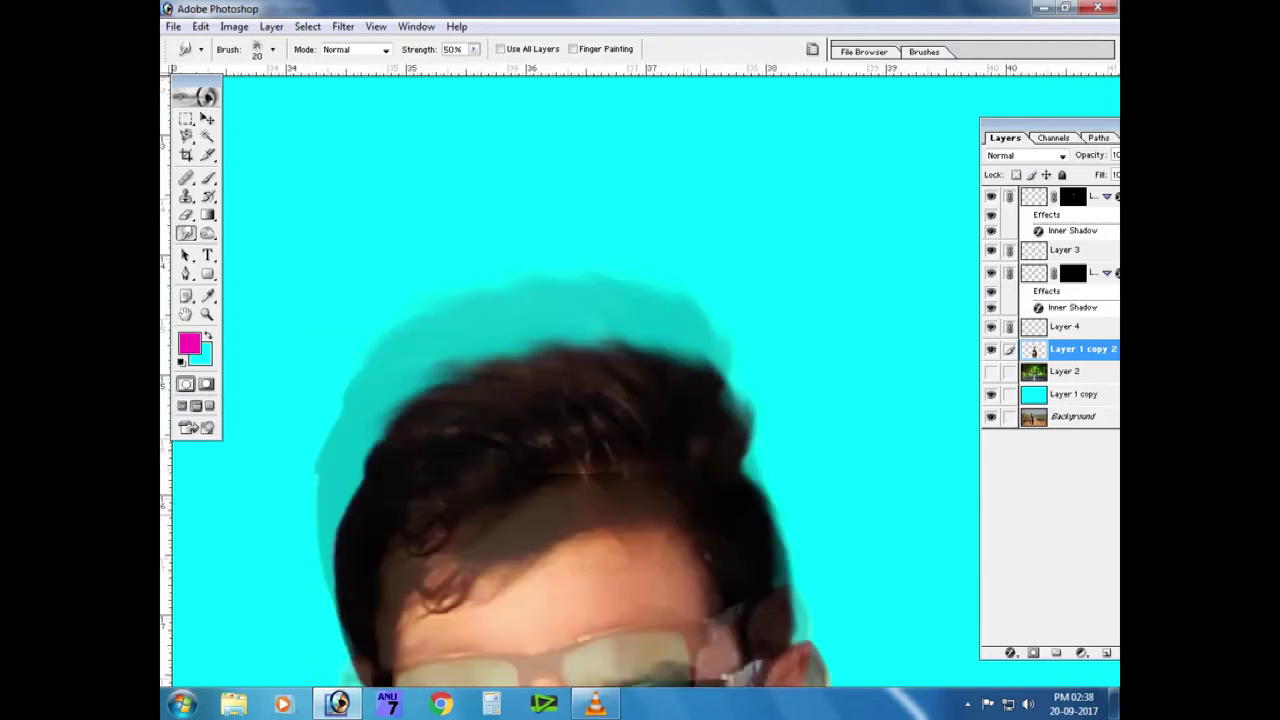
pyautogui.press('e')
pyautogui.press('[')
pyautogui.press('[')
pyautogui.press('[')
pyautogui.press('[')
pyautogui.press('[')
pyautogui.moveTo(435, 347); pyautogui.dragTo(463, 292)
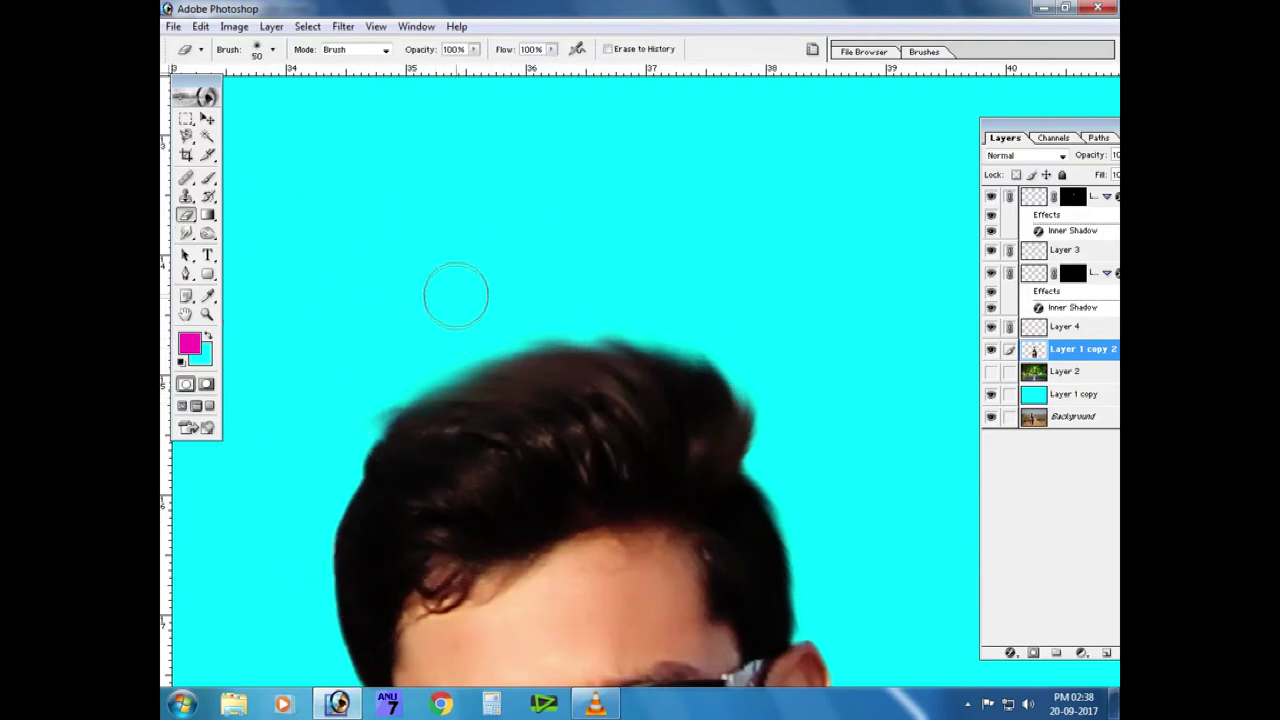
pyautogui.press('r')
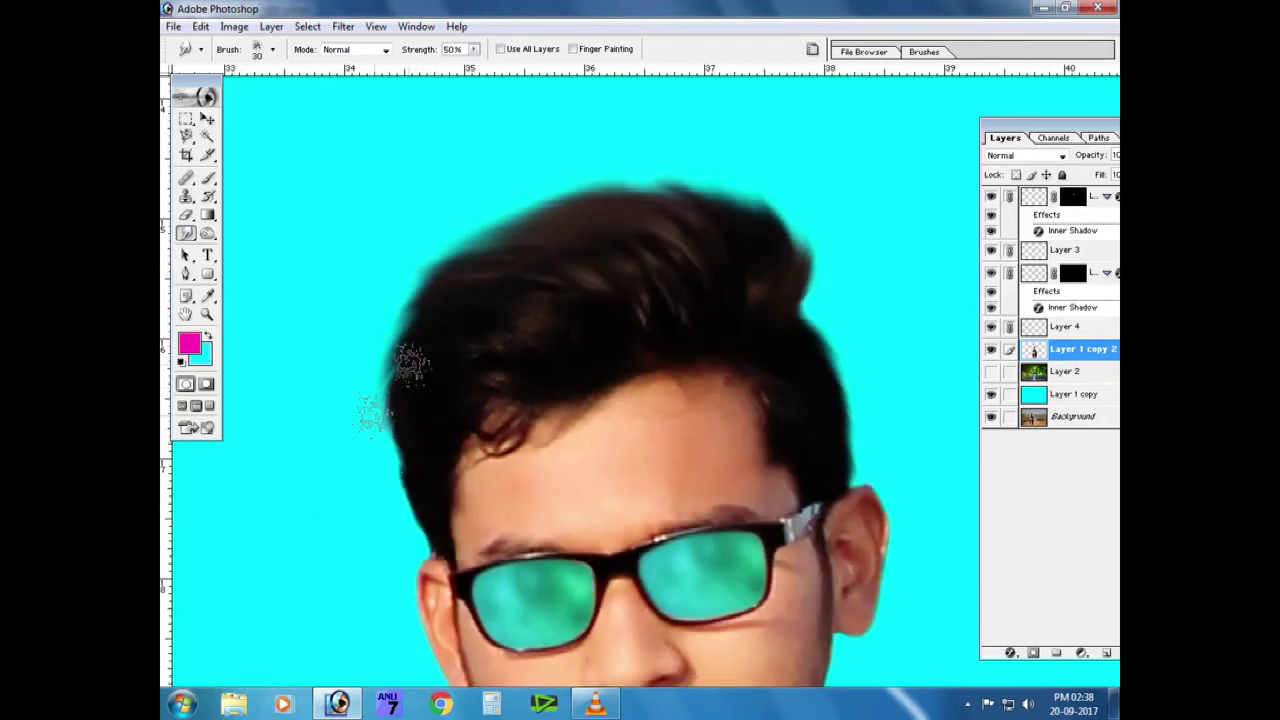
# Smudge the left and top hair edges and pull the hairline onto the forehead.
pyautogui.moveTo(372, 412); pyautogui.dragTo(393, 493)
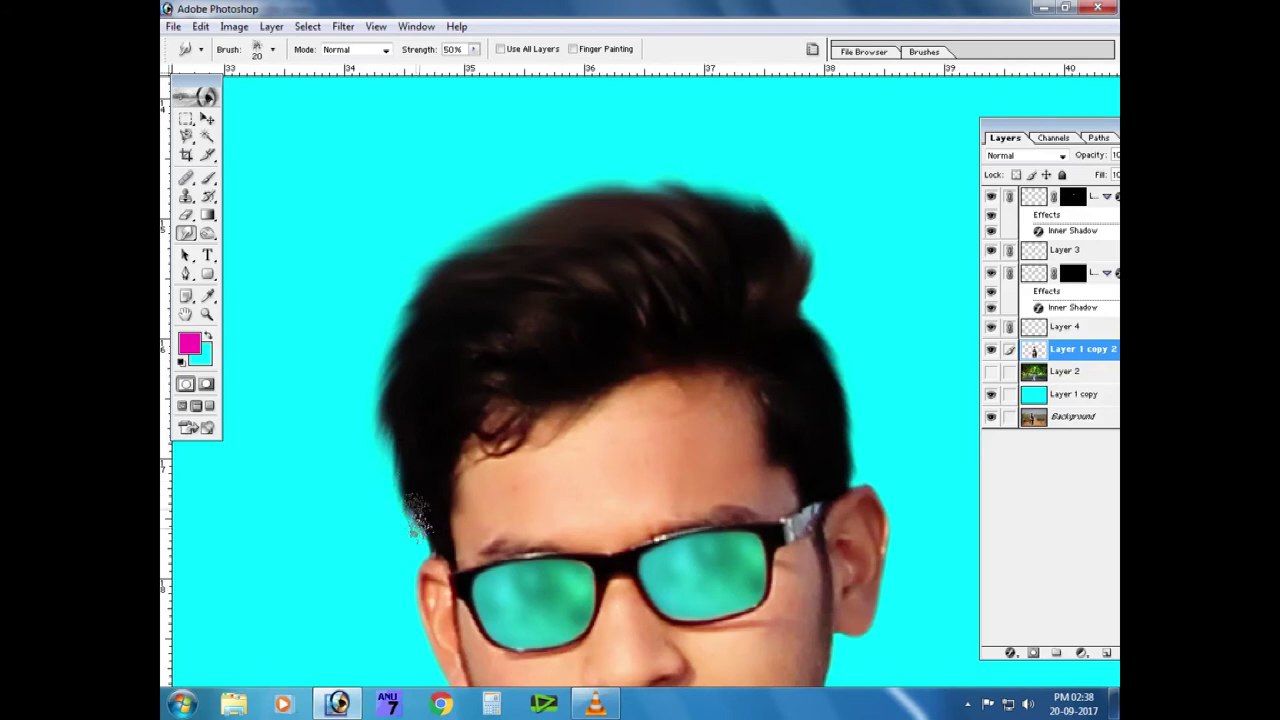
pyautogui.press(']')
pyautogui.moveTo(533, 312); pyautogui.dragTo(610, 165)
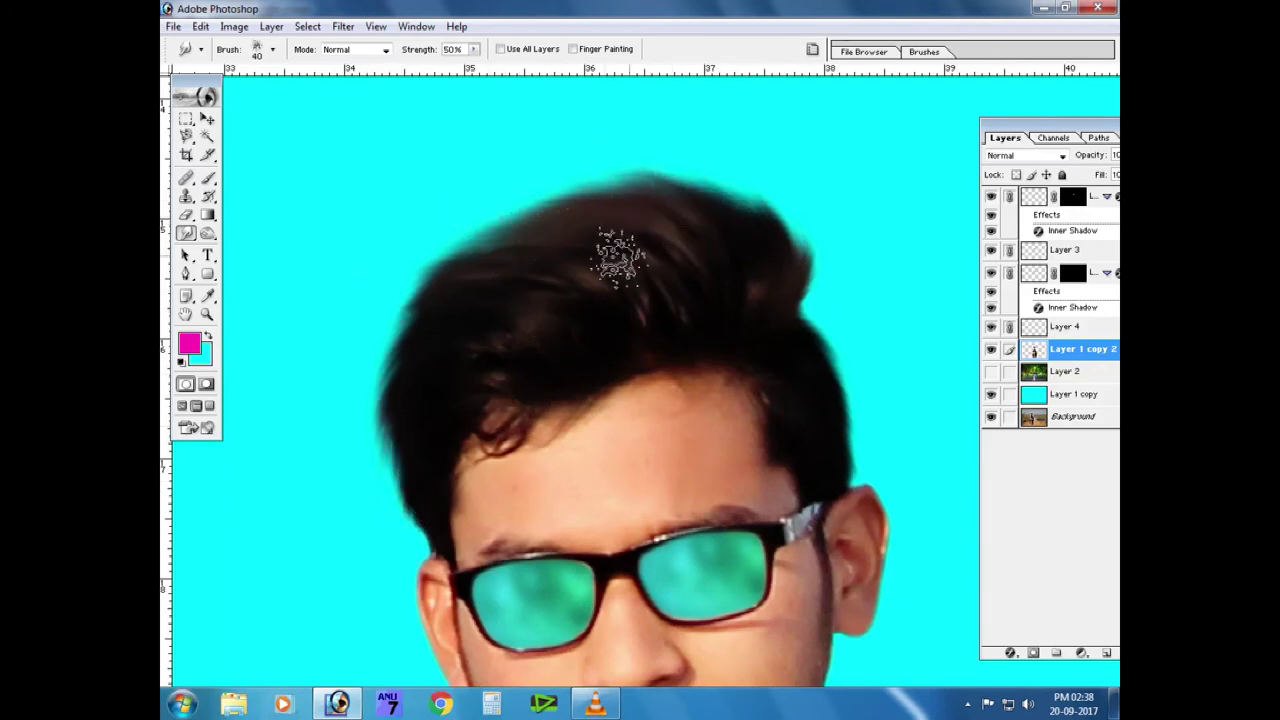
pyautogui.moveTo(470, 215); pyautogui.dragTo(483, 270)
pyautogui.press('[')
pyautogui.press('[')
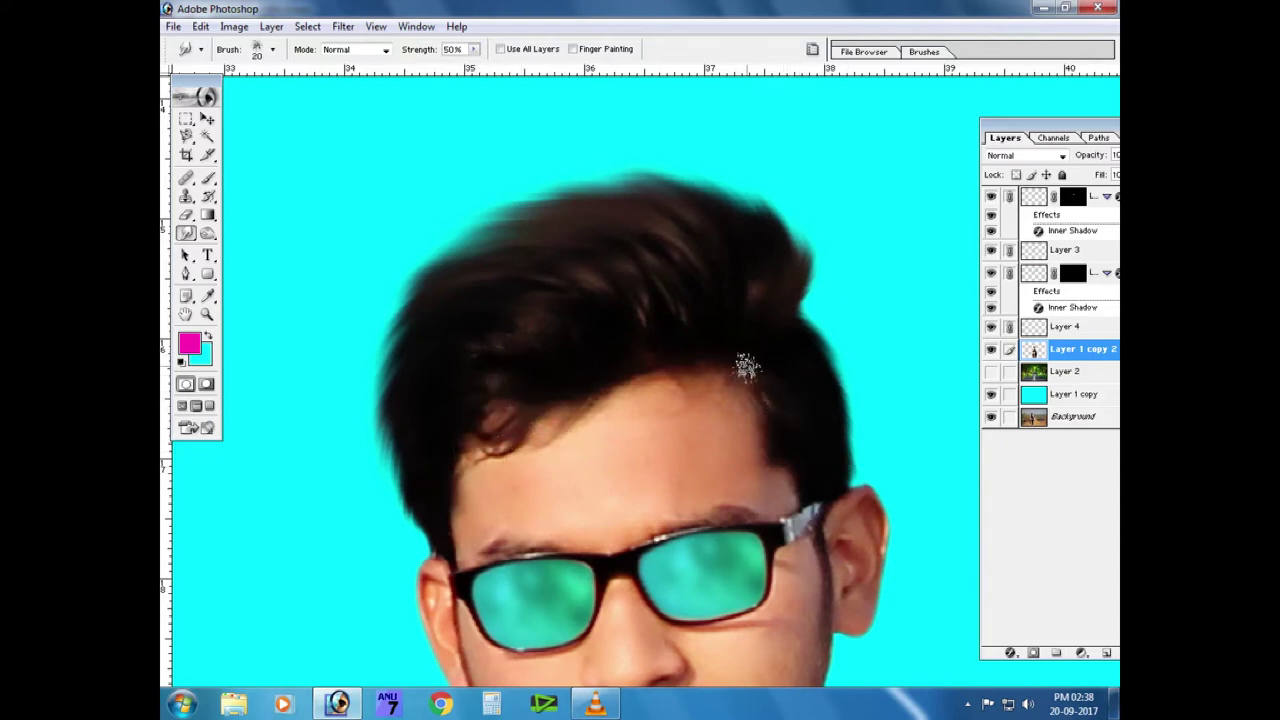
pyautogui.moveTo(606, 382); pyautogui.dragTo(597, 457)
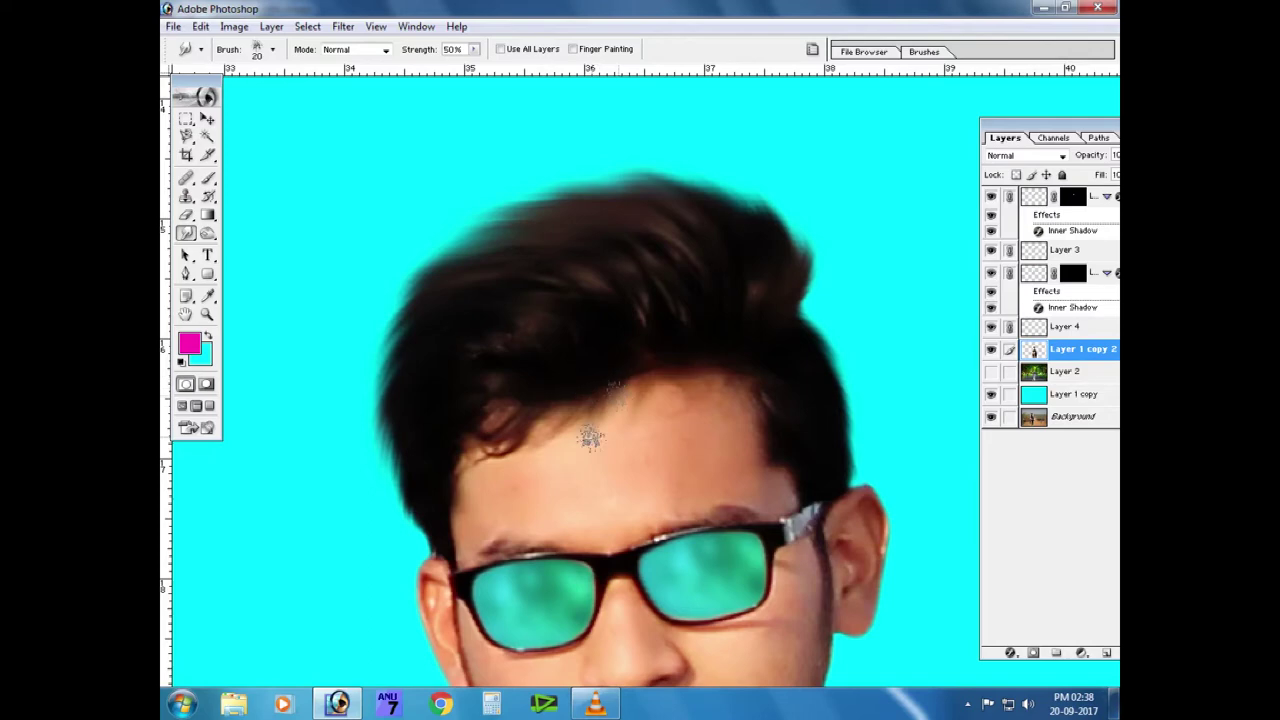
pyautogui.moveTo(592, 406); pyautogui.dragTo(520, 434)
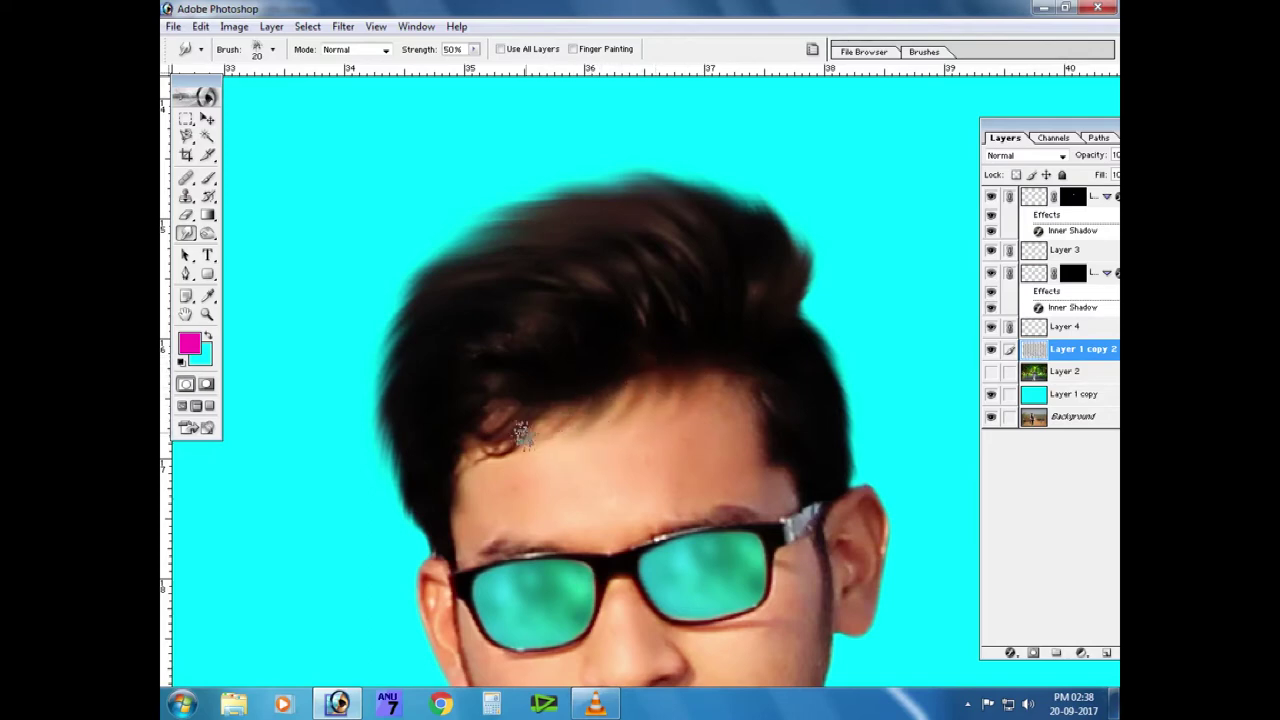
# Reframe the view on the hair, pick the Brush tool and start a new layer.
pyautogui.hotkey('ctrl', '-')
pyautogui.hotkey('ctrl', '+')
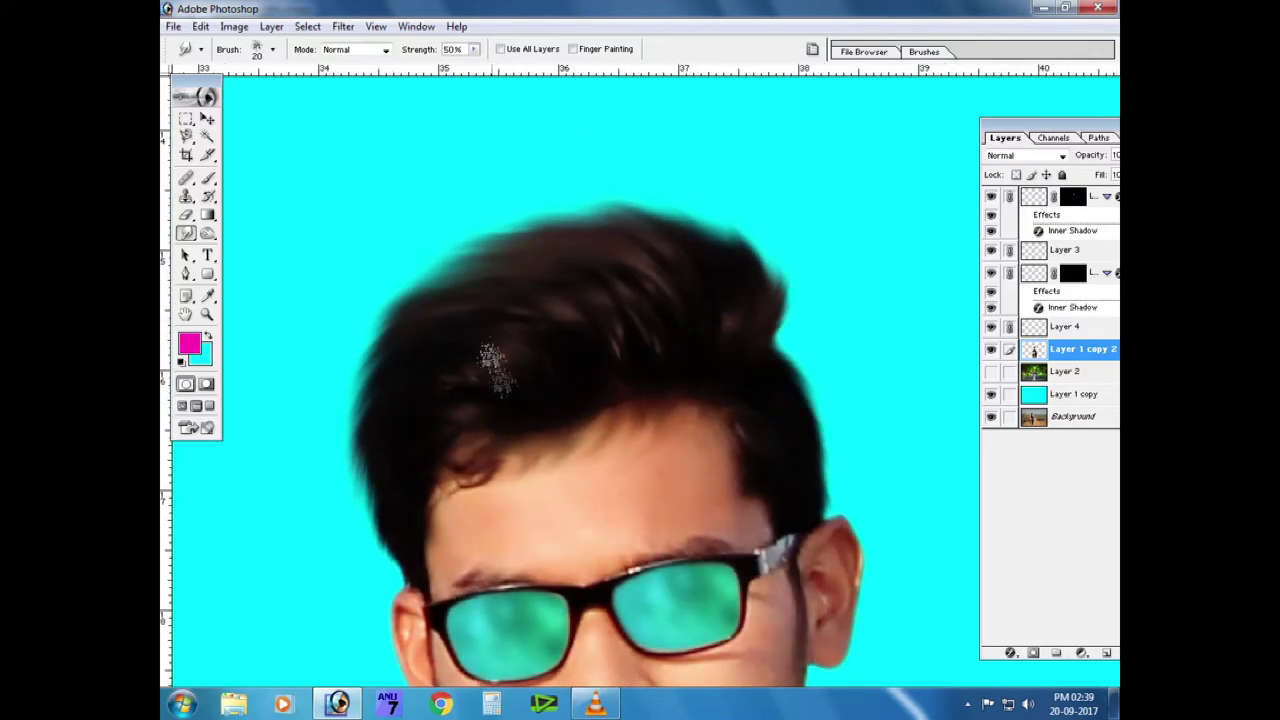
pyautogui.moveTo(715, 305); pyautogui.dragTo(657, 235)
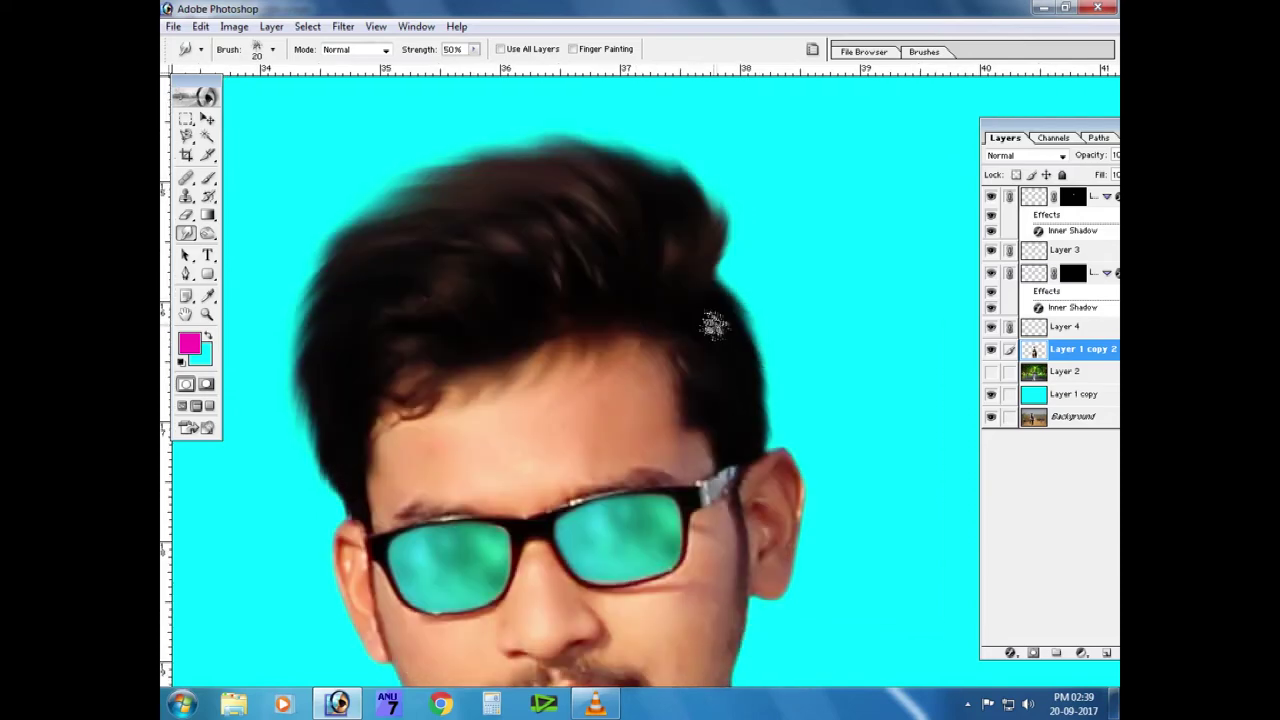
pyautogui.press('b')
pyautogui.hotkey('ctrl', 'shift', 'n')
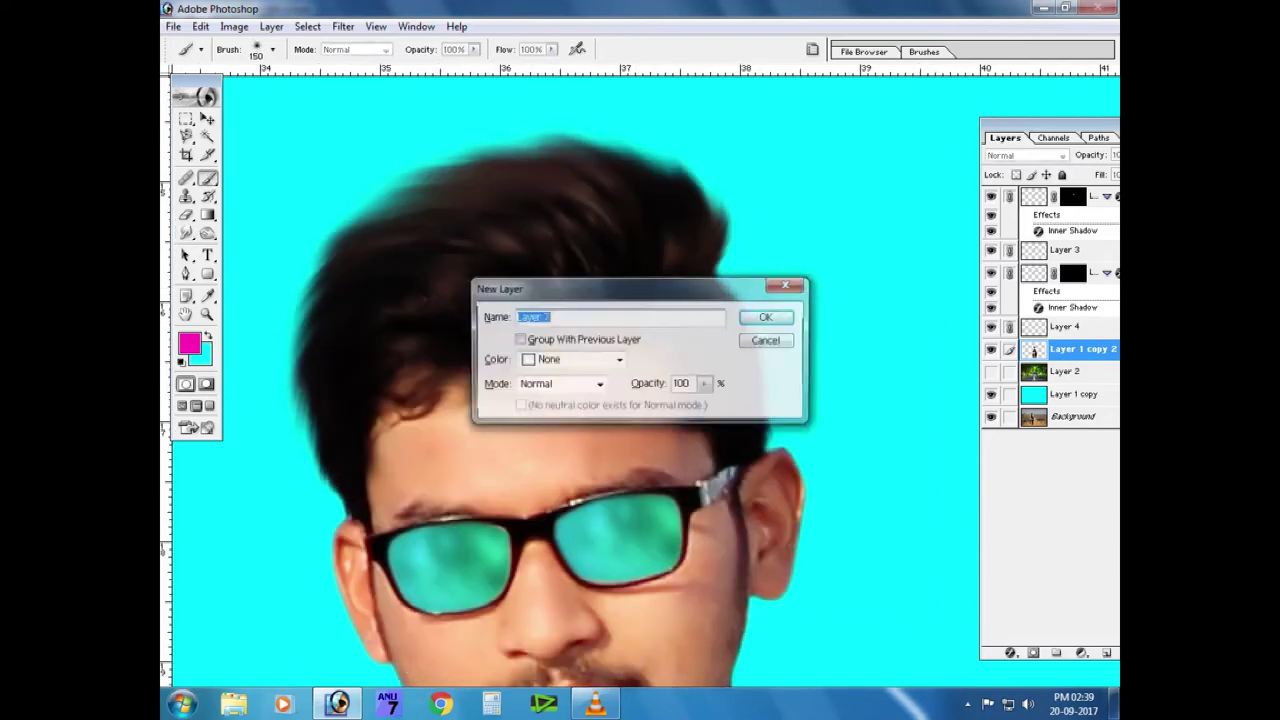
# Paint a magenta patch over the top of the hair on a new layer set to Overlay.
pyautogui.press('Return')
pyautogui.press('[')
pyautogui.press('[')
pyautogui.press('[')
pyautogui.moveTo(500, 228); pyautogui.dragTo(570, 233)
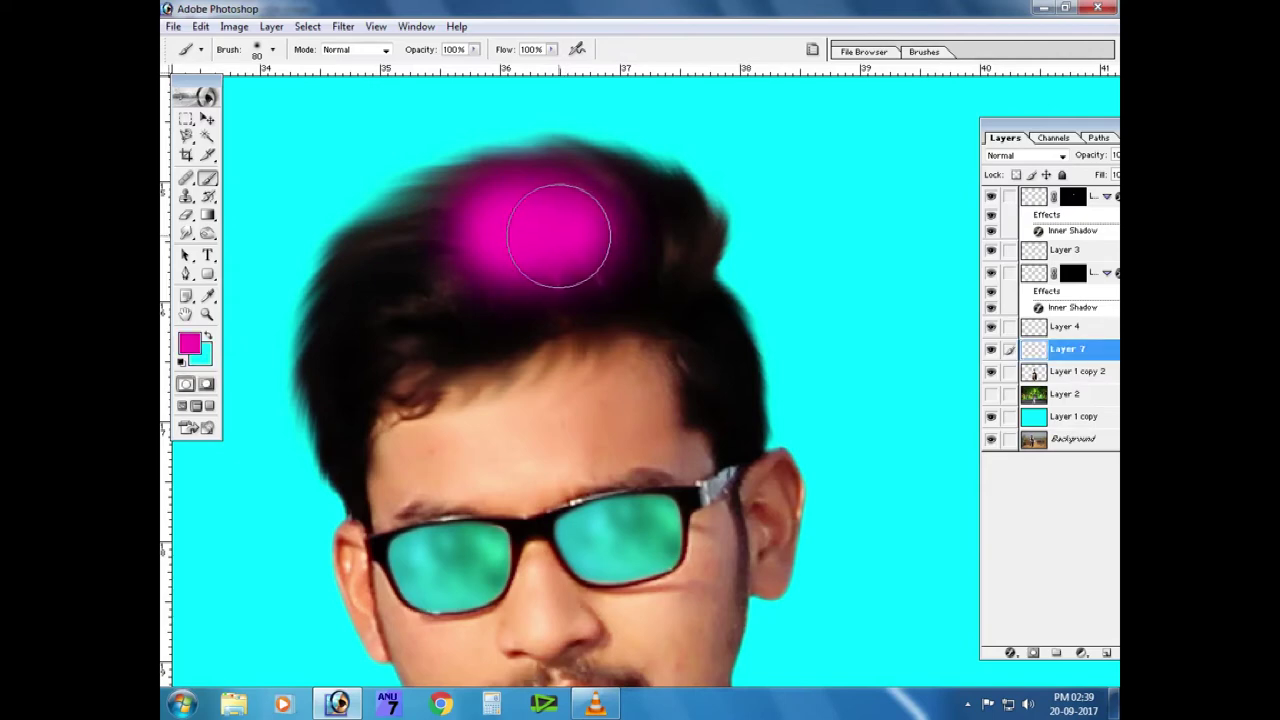
pyautogui.press('v')
pyautogui.click(1025, 155)
pyautogui.press('Down')
pyautogui.press('Down')
pyautogui.press('Down')
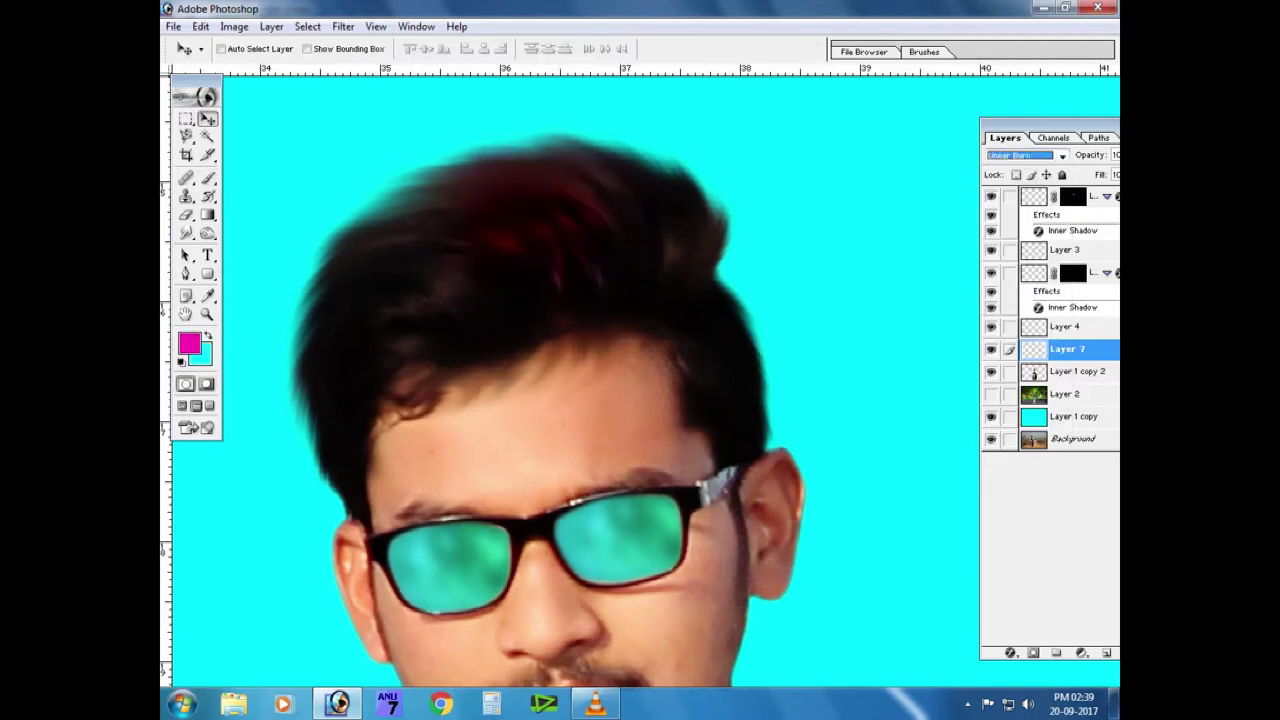
pyautogui.press('Down')
pyautogui.press('Down')
pyautogui.press('Down')
pyautogui.press('Down')
pyautogui.press('Down')
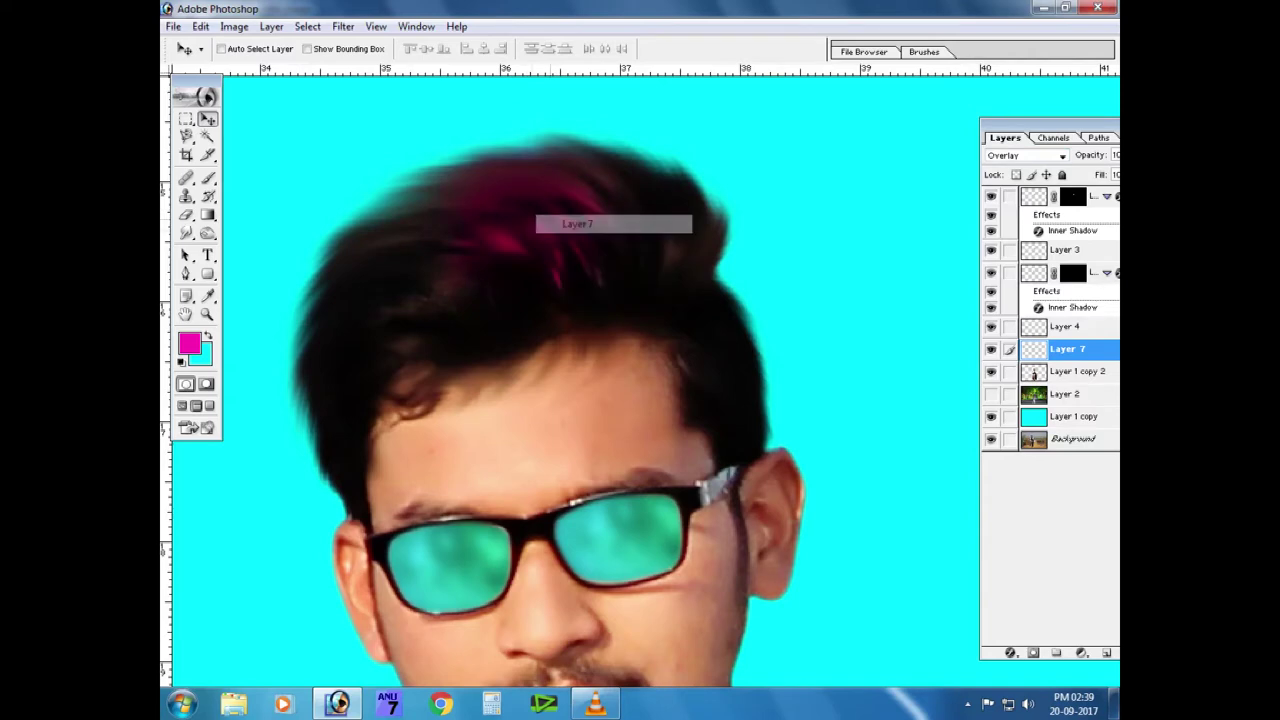
pyautogui.hotkey('ctrl', 't')
pyautogui.press('Return')
pyautogui.hotkey('ctrl', 'm')
# Darken the pink hair tint layer with a Curves adjustment.
pyautogui.moveTo(444, 332); pyautogui.dragTo(443, 368)
pyautogui.press('Return')
pyautogui.hotkey('ctrl', 't')
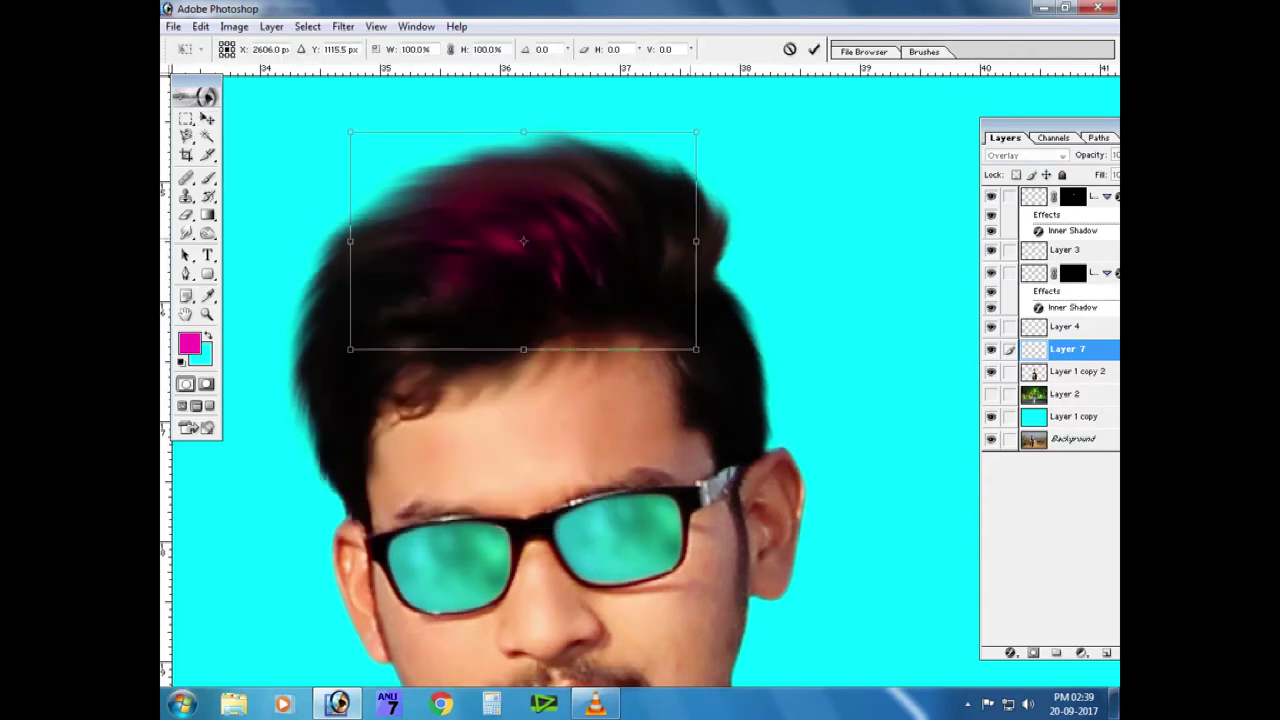
pyautogui.press('Return')
# Place a rotated copy of the tint on the left side of the hair and erase the forehead spill.
pyautogui.hotkey('ctrl', 'j')
pyautogui.moveTo(546, 241)
pyautogui.mouseDown()
pyautogui.moveTo(349, 412)
pyautogui.moveTo(365, 374)
pyautogui.mouseUp()
pyautogui.hotkey('ctrl', 't')
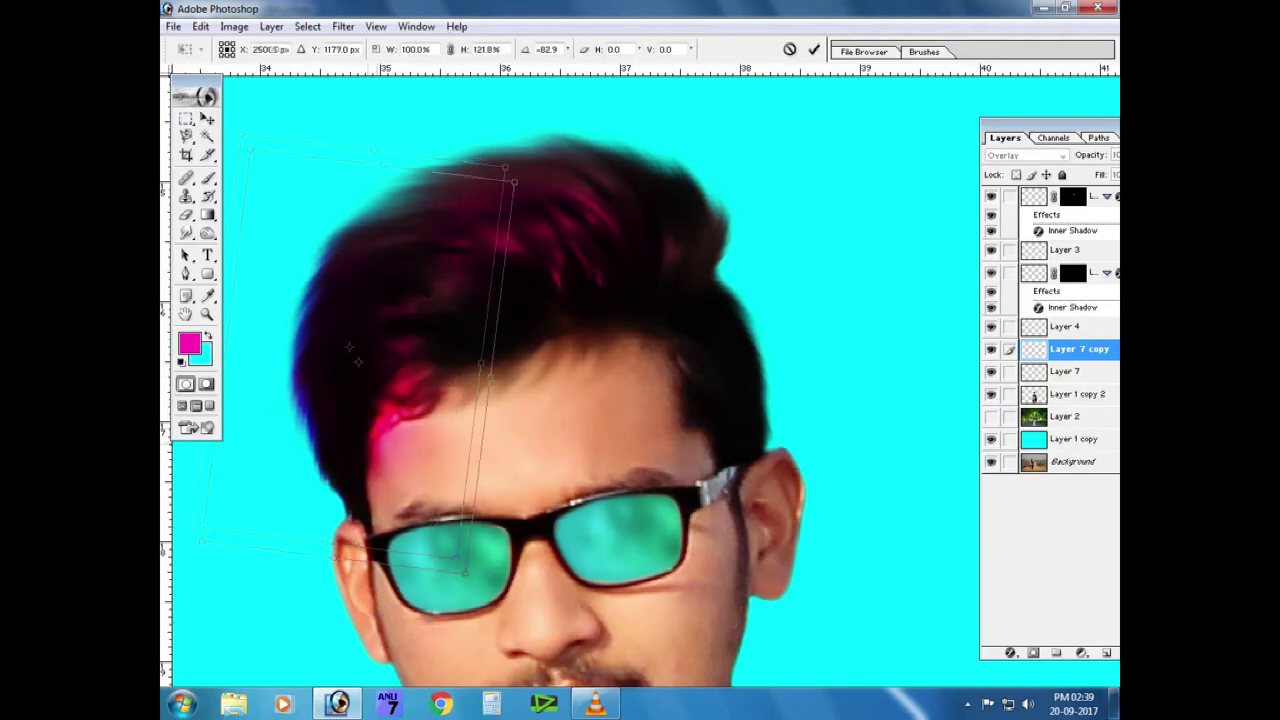
pyautogui.press('Return')
pyautogui.press('e')
pyautogui.moveTo(414, 386); pyautogui.dragTo(440, 404)
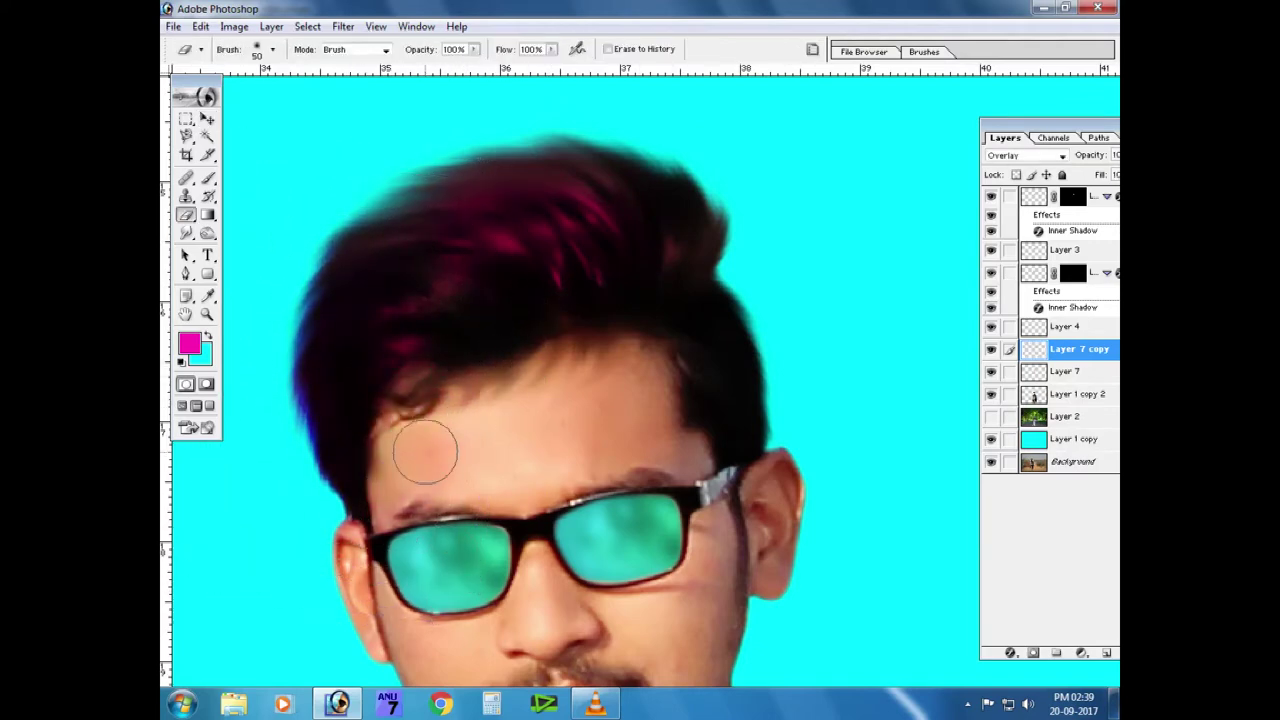
# Duplicate the Layer 7 copy patch, flip it horizontally, and move it to the hair's right side.
pyautogui.hotkey('alt', '[')
pyautogui.keyDown('ctrl'); pyautogui.rightClick(328, 406); pyautogui.keyUp('ctrl')
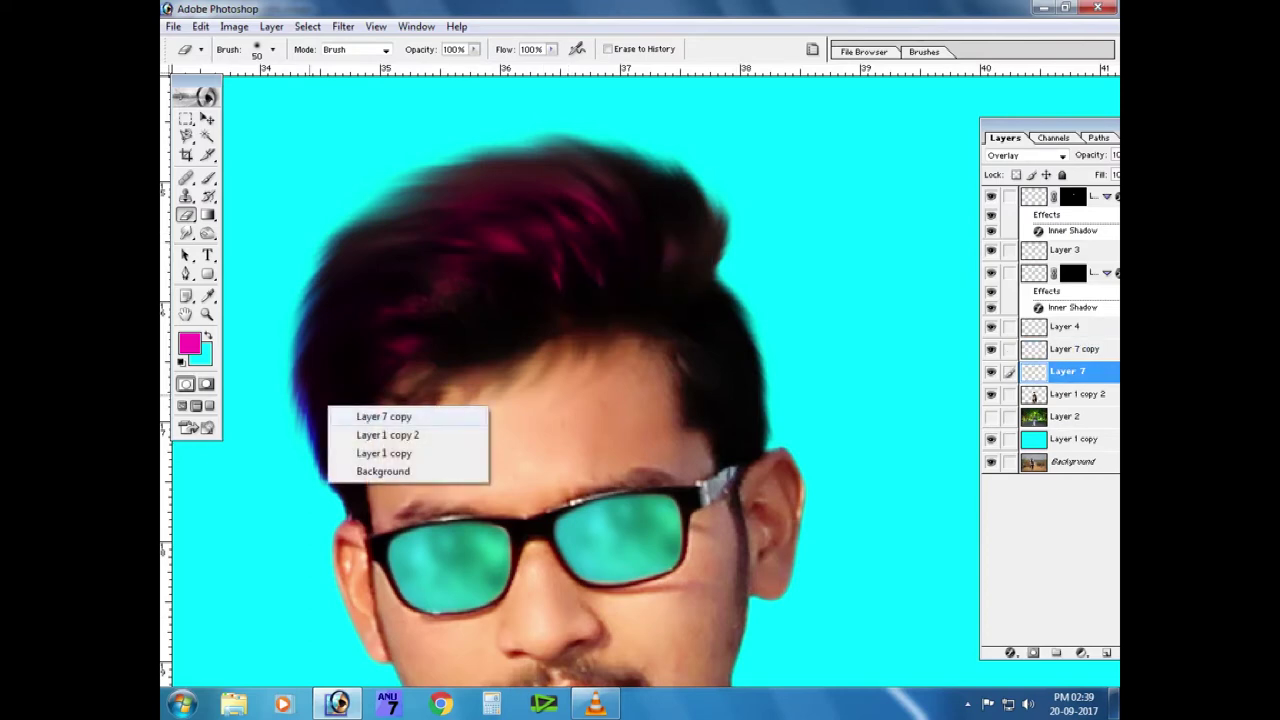
pyautogui.click(384, 416)
pyautogui.hotkey('ctrl', 'j')
pyautogui.hotkey('ctrl', 't')
pyautogui.rightClick(357, 379)
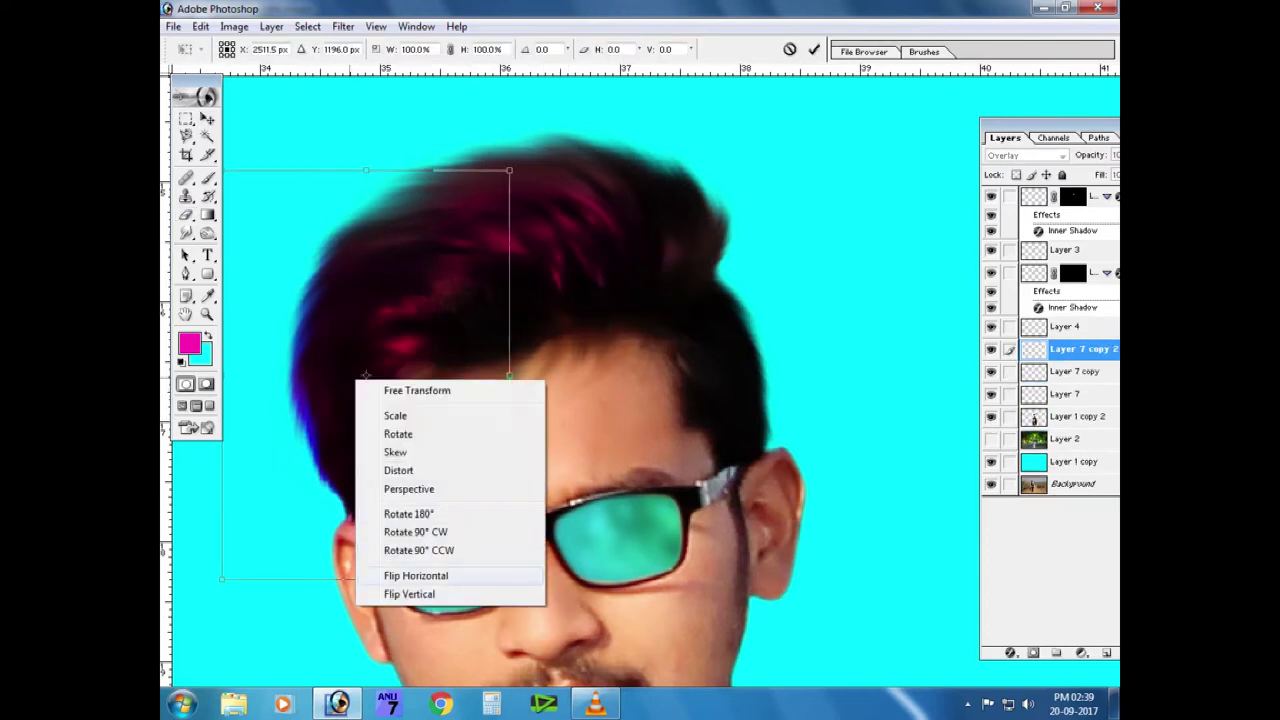
pyautogui.click(415, 575)
pyautogui.press('Return')
pyautogui.press('v')
pyautogui.moveTo(425, 440); pyautogui.dragTo(760, 460)
# Set the mirrored tint patch to Overlay blend and zoom out to the whole head.
pyautogui.press('e')
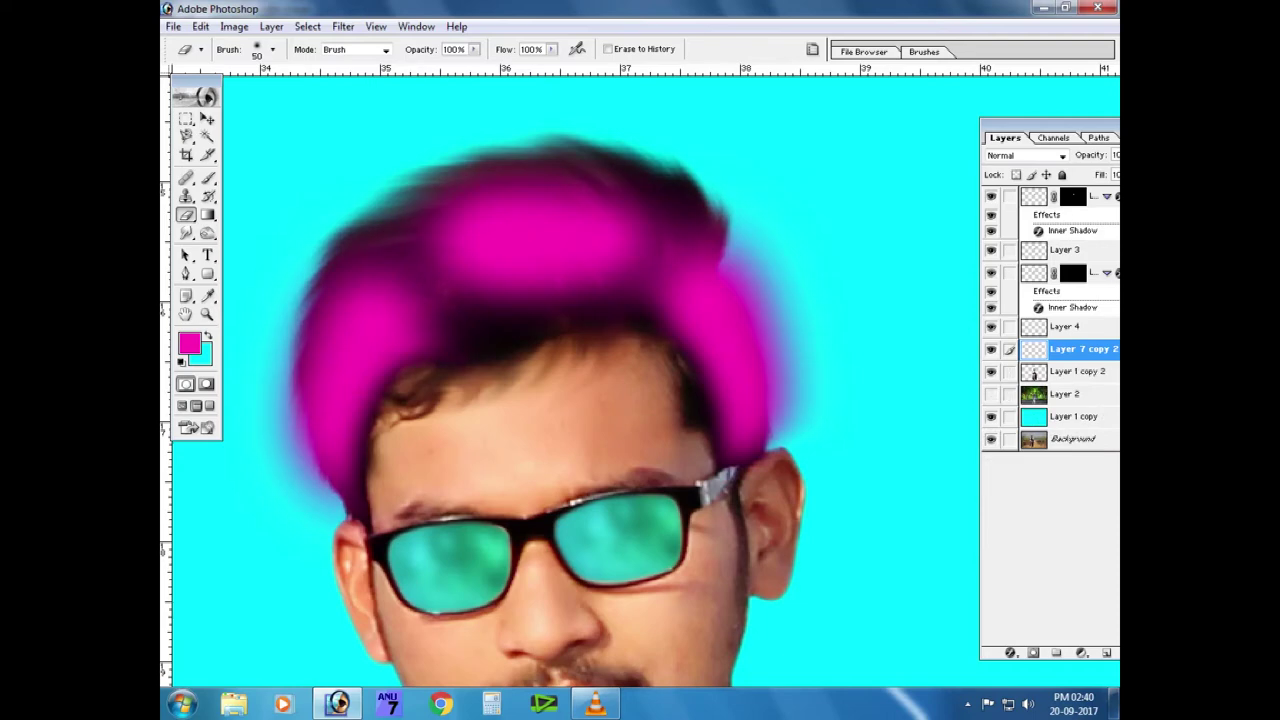
pyautogui.click(1025, 155)
pyautogui.click(1025, 300)
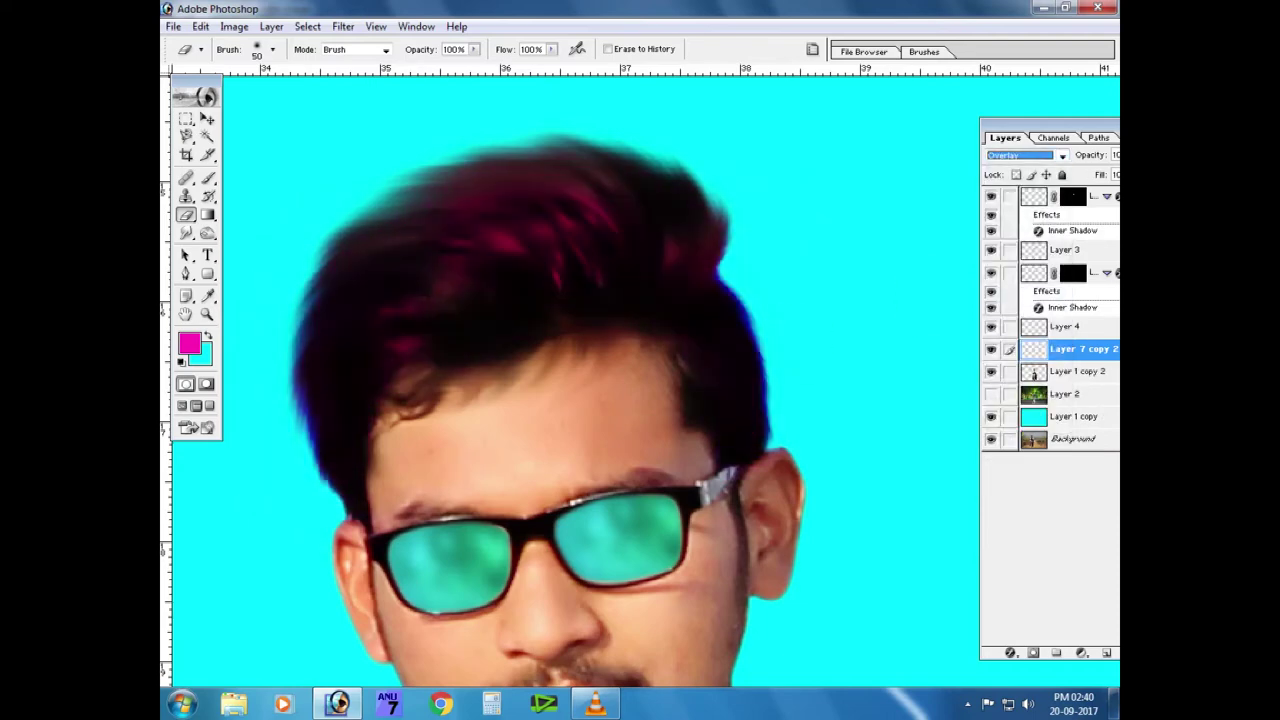
pyautogui.hotkey('ctrl', '-')
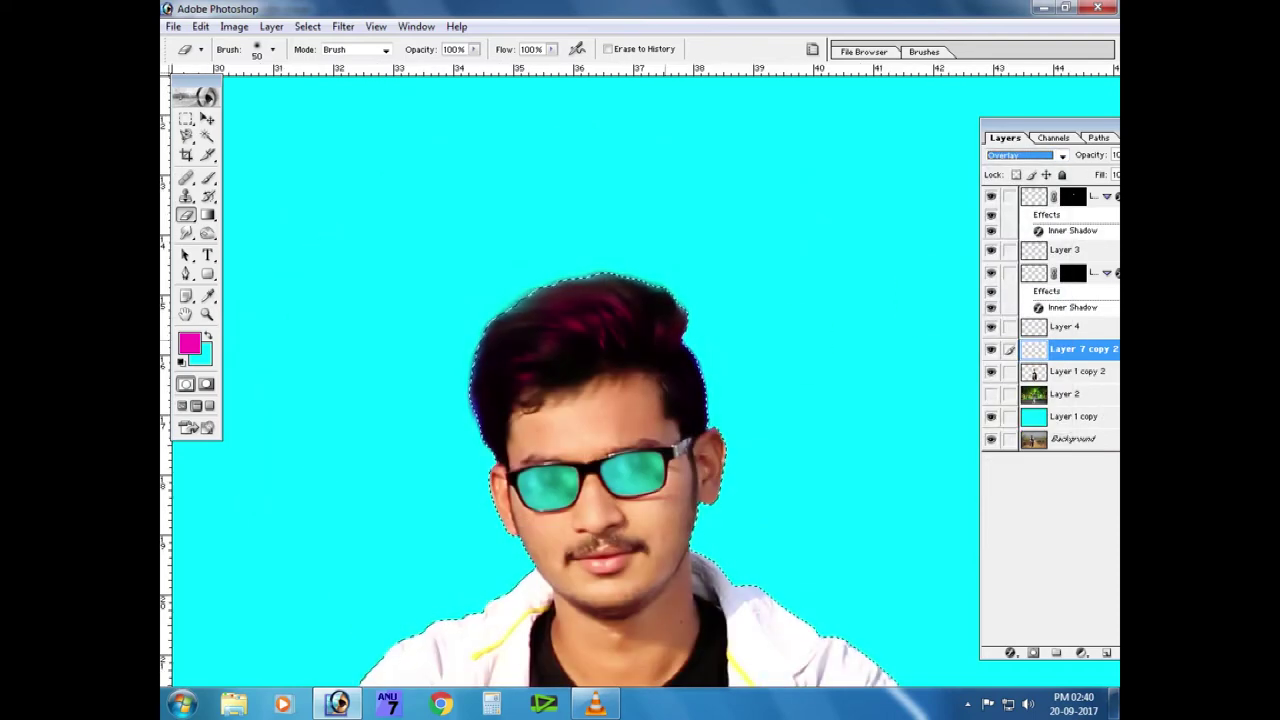
pyautogui.keyDown('ctrl'); pyautogui.rightClick(632, 326); pyautogui.keyUp('ctrl')
pyautogui.press('Escape')
# Clear the selection and nudge the biker layer slightly left.
pyautogui.press('v')
pyautogui.hotkey('ctrl', 'd')
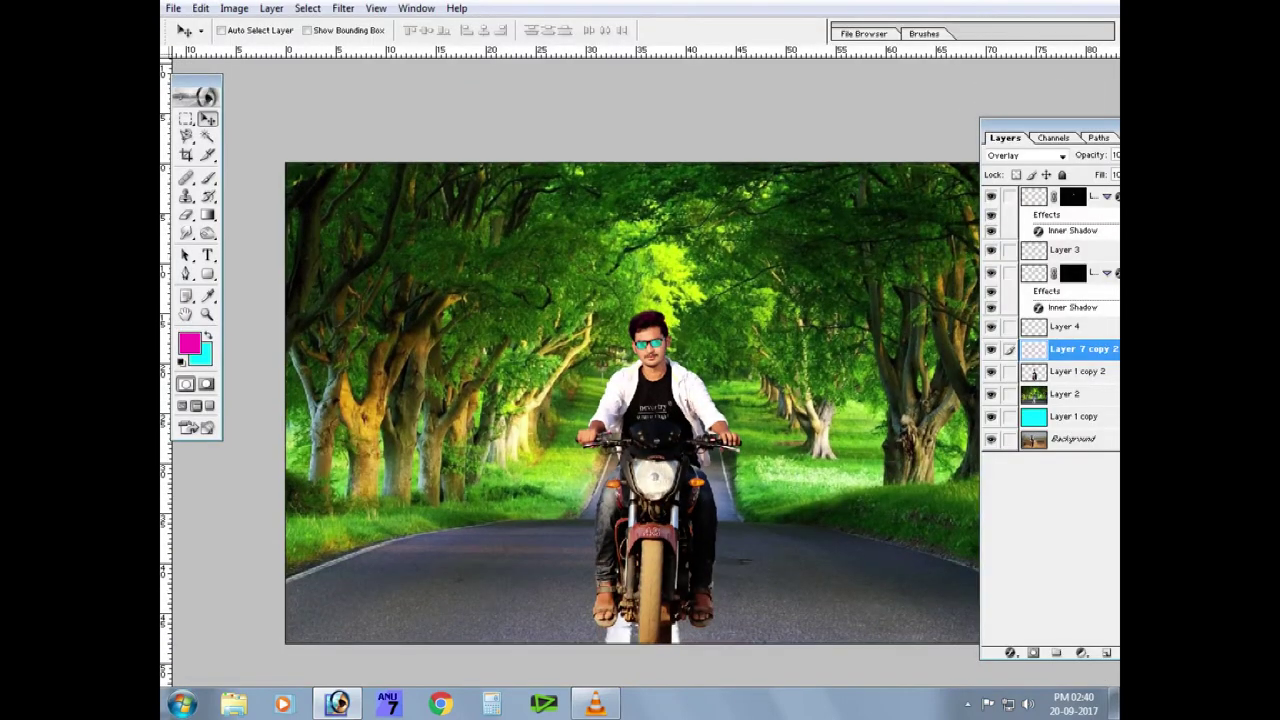
pyautogui.click(1075, 371)
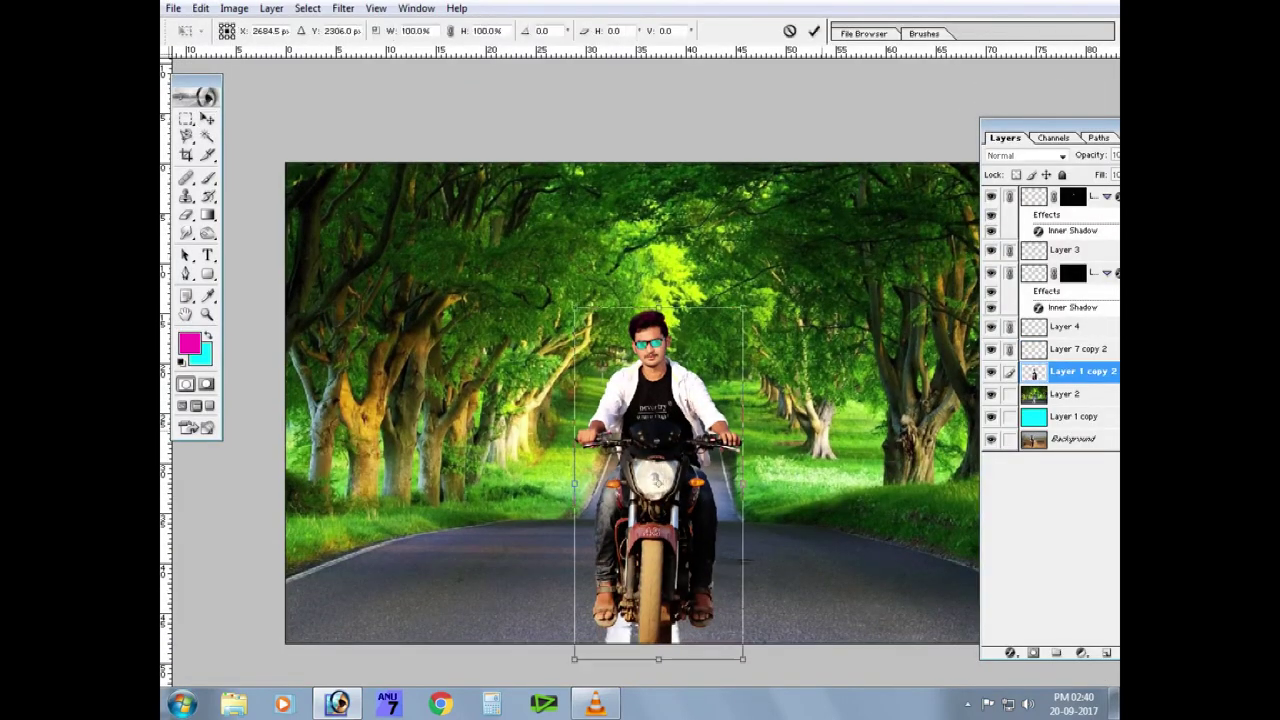
pyautogui.hotkey('ctrl', 't')
pyautogui.moveTo(657, 481); pyautogui.dragTo(654, 480)
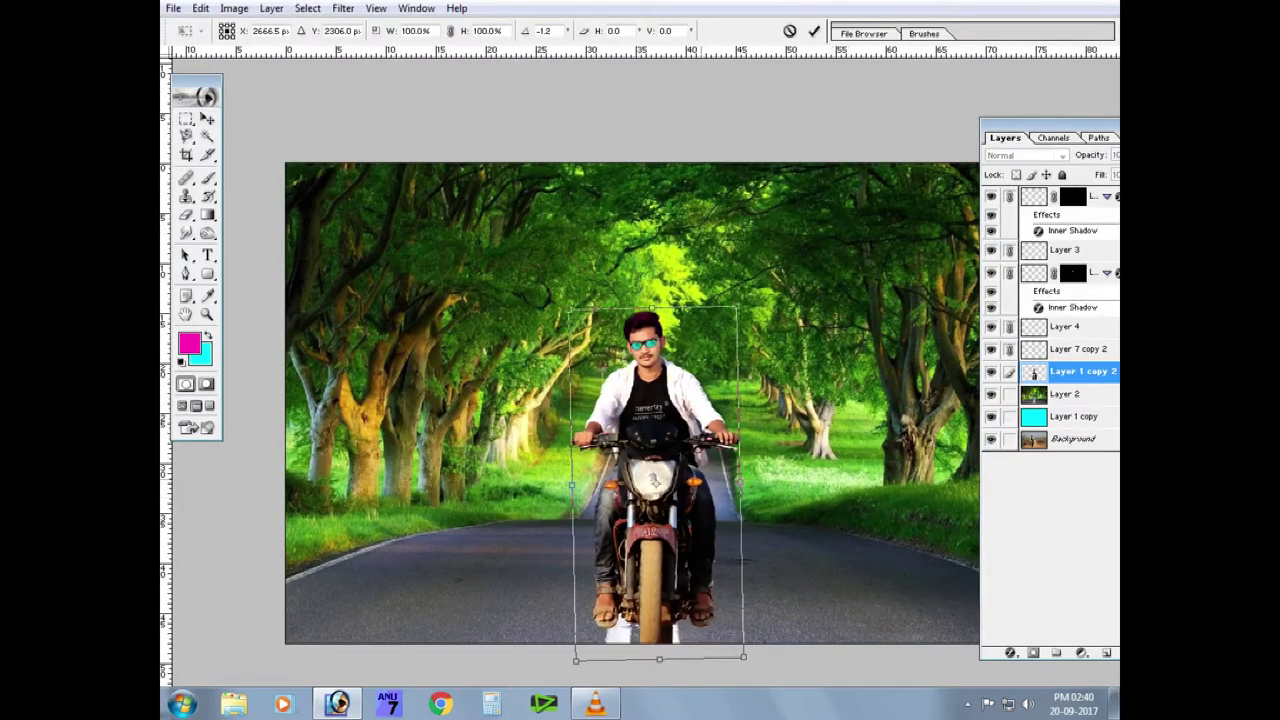
pyautogui.press('Return')
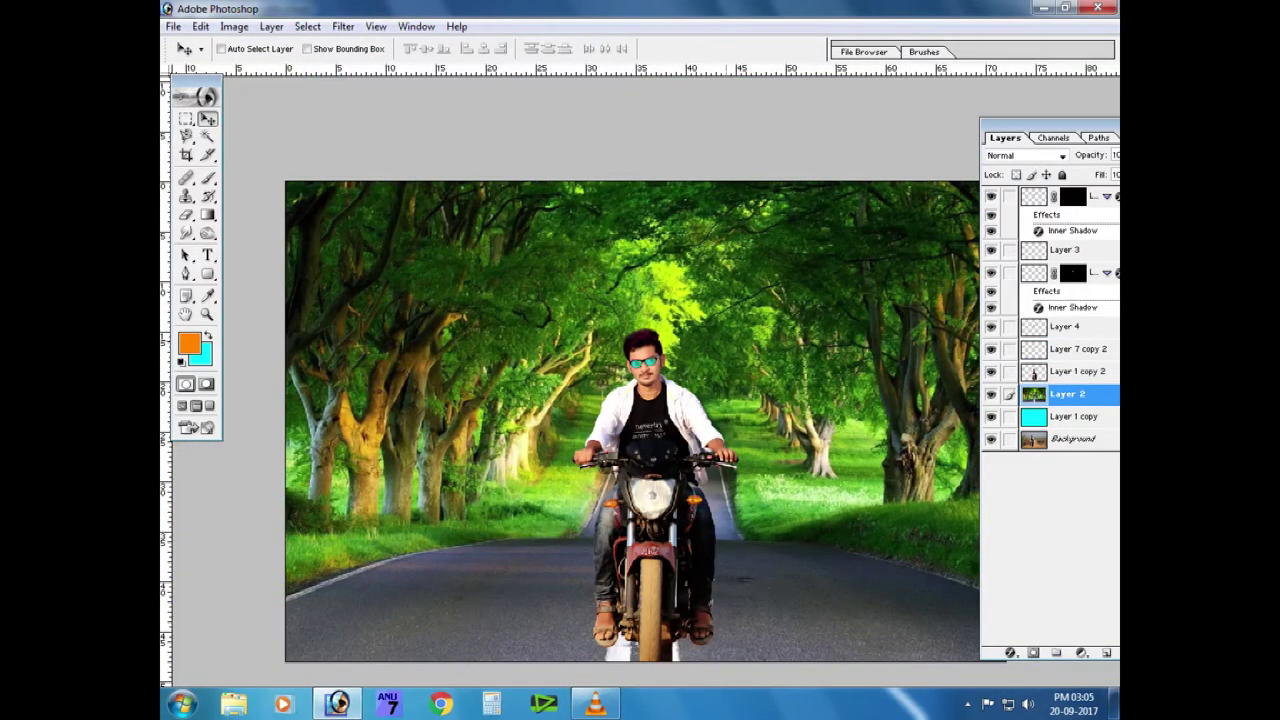
# Add a cyan gradient on a new layer, flip it vertically, and move it to the bottom.
pyautogui.hotkey('ctrl', 'shift', 'n')
pyautogui.press('Return')
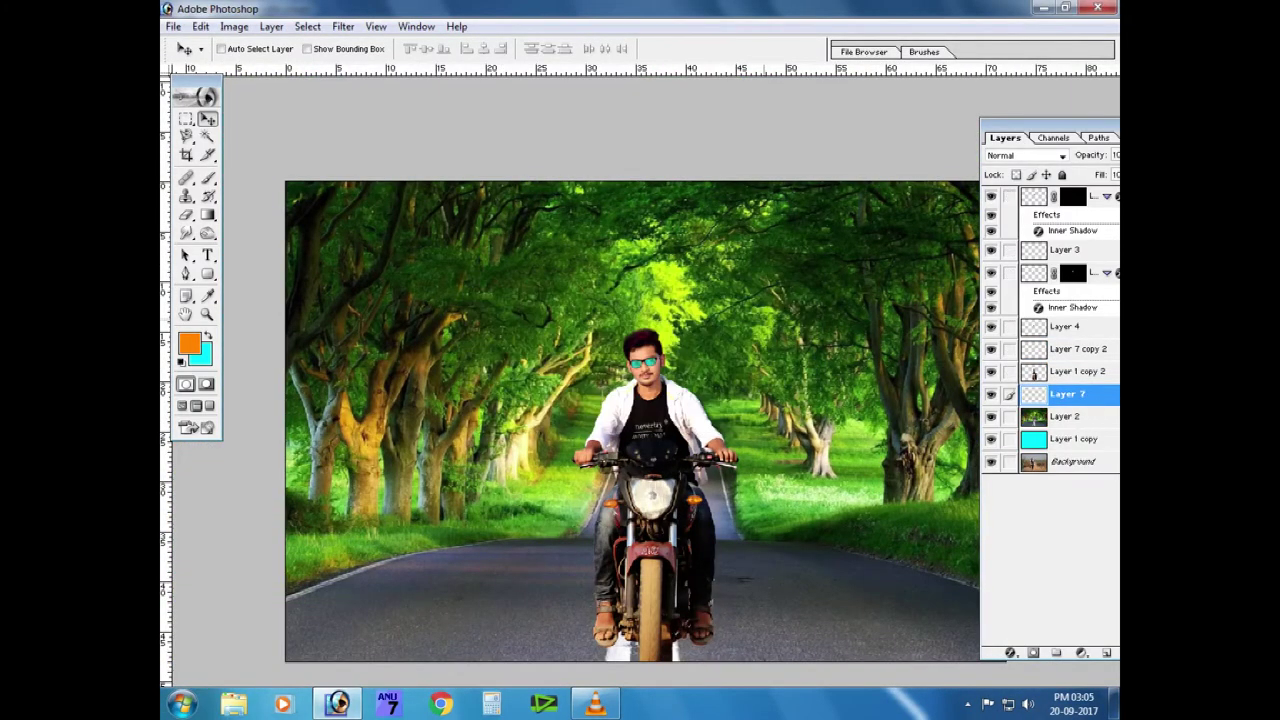
pyautogui.press('g')
pyautogui.click(250, 49)
pyautogui.press('Return')
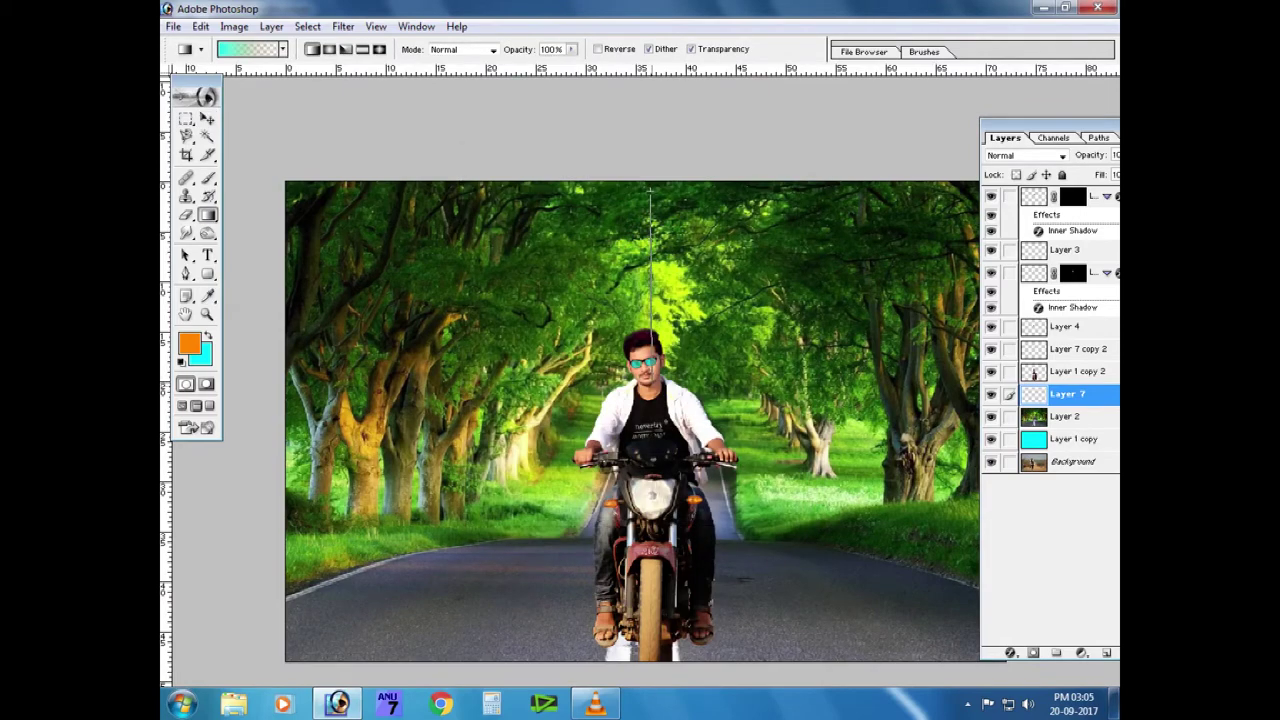
pyautogui.moveTo(650, 340); pyautogui.dragTo(650, 340)
pyautogui.press('v')
pyautogui.hotkey('ctrl', 't')
pyautogui.rightClick(675, 262)
pyautogui.click(729, 475)
pyautogui.moveTo(650, 340); pyautogui.dragTo(650, 600)
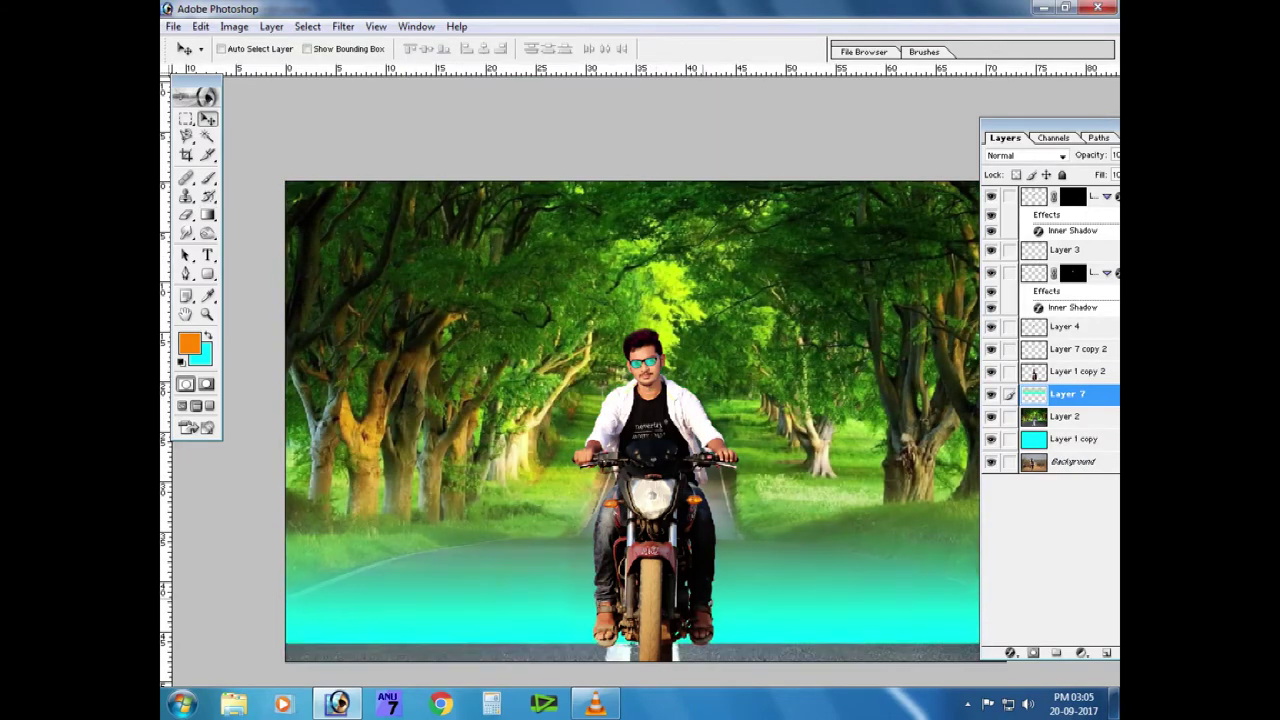
# Squash the cyan gradient onto the bottom strip, bring it to the top, and use a lighter blend.
pyautogui.hotkey('ctrl', '-')
pyautogui.hotkey('ctrl', 't')
pyautogui.moveTo(646, 571); pyautogui.dragTo(646, 543)
pyautogui.moveTo(646, 443); pyautogui.dragTo(646, 492)
pyautogui.press('Return')
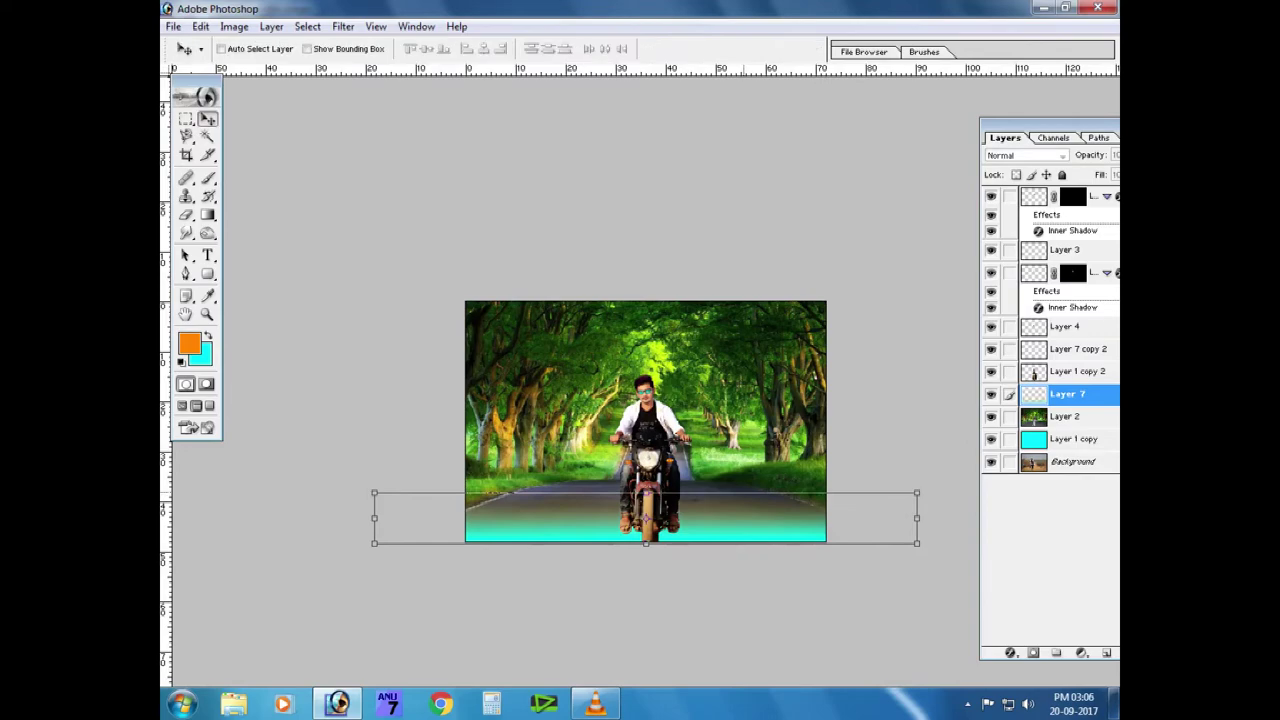
pyautogui.hotkey('ctrl', 'shift', ']')
pyautogui.hotkey('ctrl', '+')
pyautogui.press('Down')
pyautogui.press('Down')
pyautogui.press('Down')
pyautogui.press('Down')
pyautogui.press('Down')
pyautogui.press('Down')
pyautogui.press('Down')
pyautogui.press('Down')
pyautogui.press('Down')
pyautogui.press('Down')
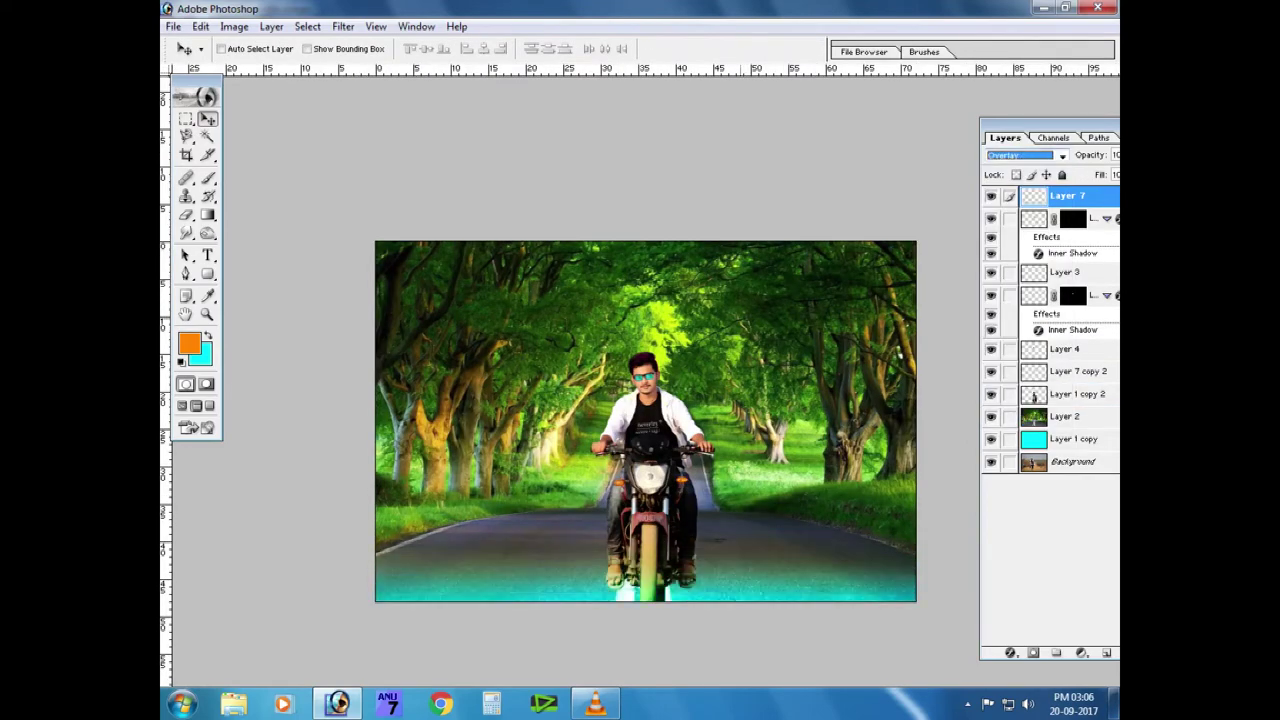
pyautogui.hotkey('ctrl', '+')
pyautogui.hotkey('ctrl', '-')
pyautogui.hotkey('ctrl', 't')
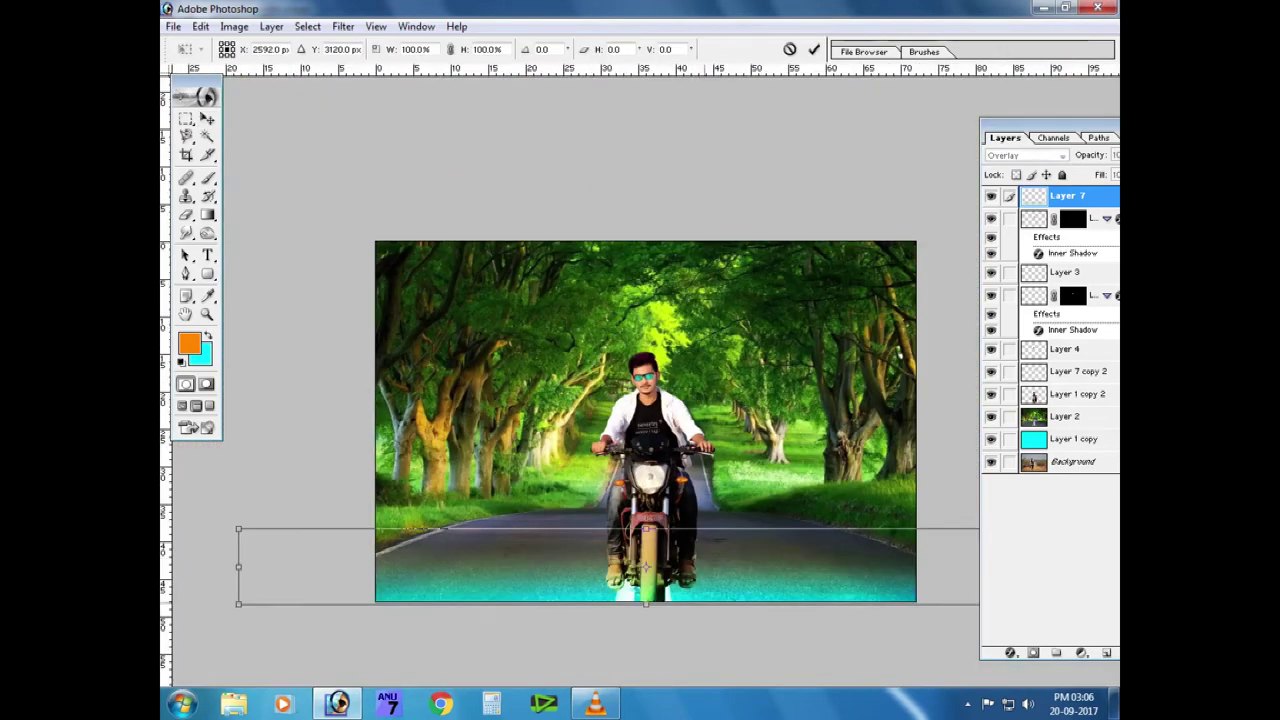
pyautogui.press('Return')
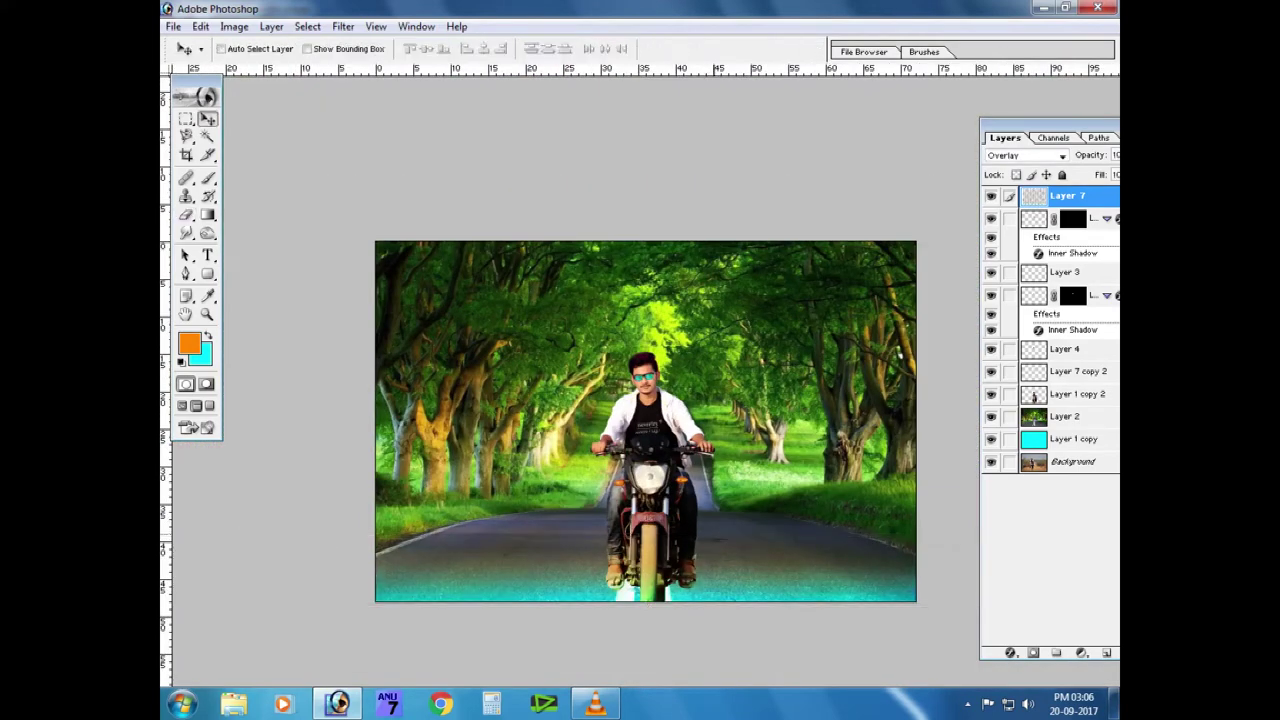
# Add a second stretched cyan gradient layer just above the forest photo with a lighter blend.
pyautogui.press('e')
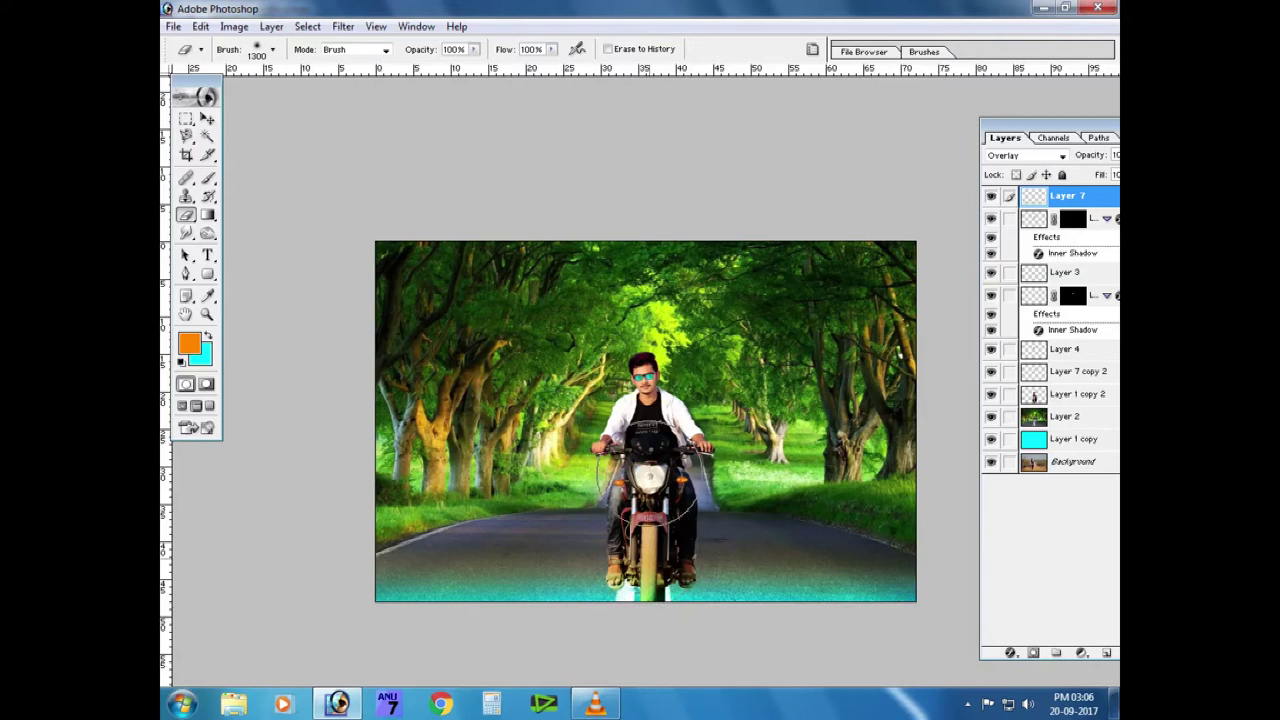
pyautogui.press('v')
pyautogui.press('g')
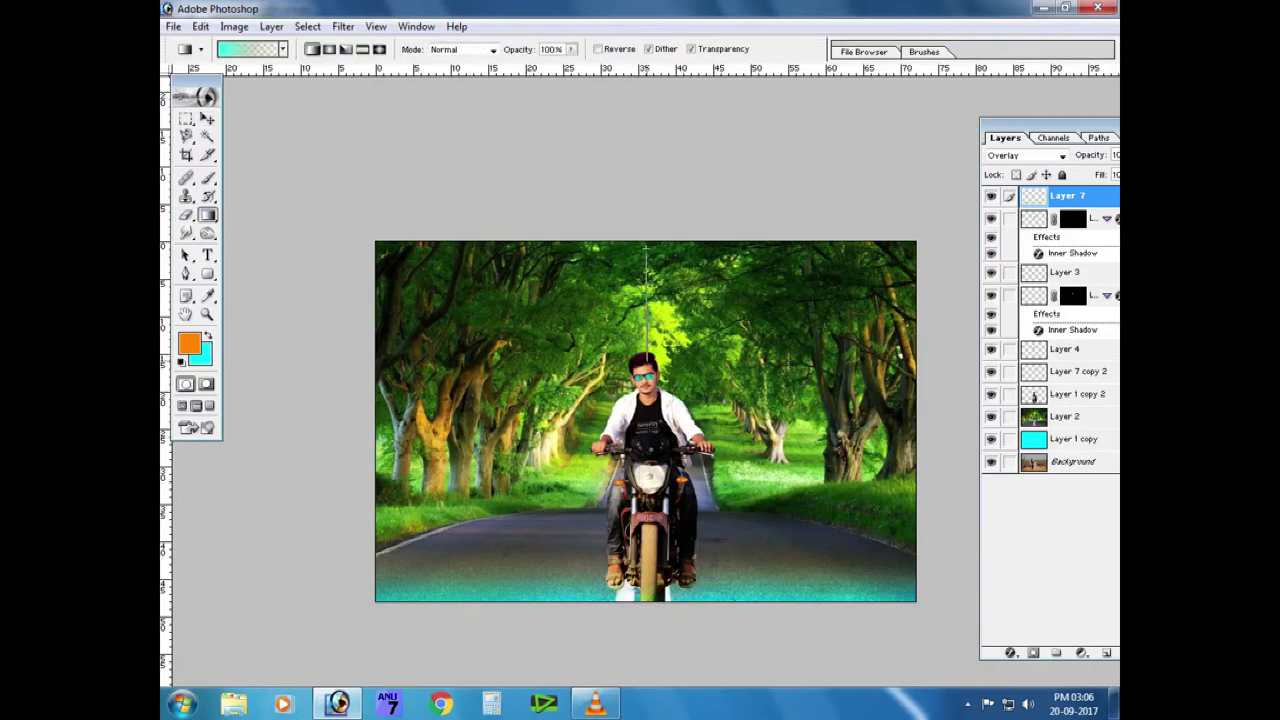
pyautogui.hotkey('ctrl', 'shift', 'n')
pyautogui.press('Return')
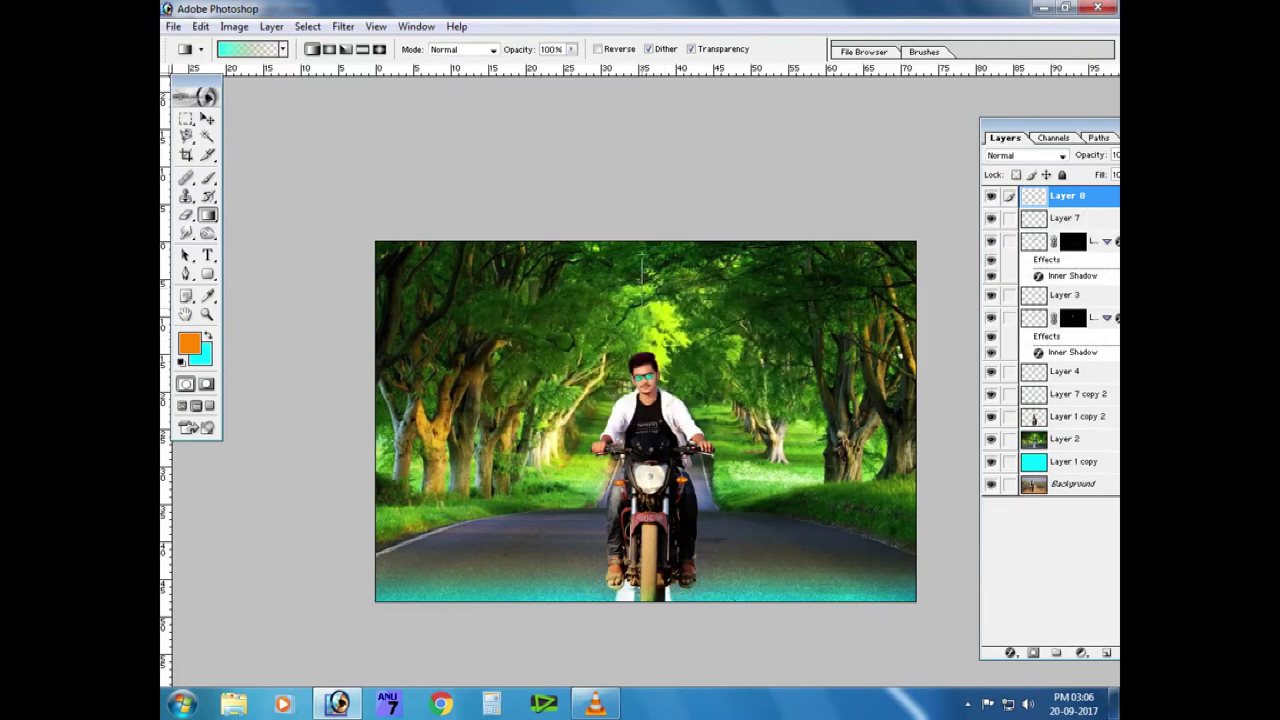
pyautogui.moveTo(641, 252); pyautogui.dragTo(645, 535)
pyautogui.press('v')
pyautogui.hotkey('ctrl', 't')
pyautogui.press('Return')
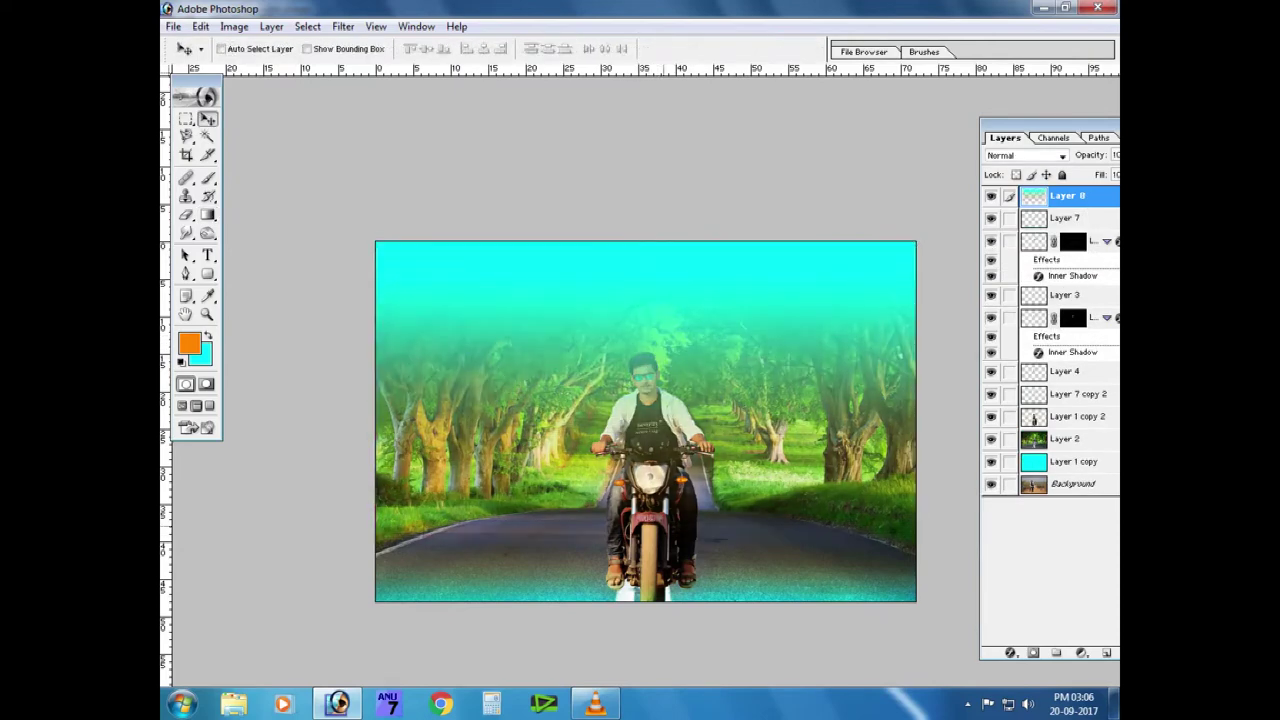
pyautogui.hotkey('ctrl', 'shift', '[')
pyautogui.hotkey('ctrl', ']')
pyautogui.hotkey('ctrl', ']')
pyautogui.press('Down')
pyautogui.press('Down')
pyautogui.press('Down')
pyautogui.press('Down')
pyautogui.press('Down')
pyautogui.press('Down')
pyautogui.press('Down')
pyautogui.press('Down')
pyautogui.press('Down')
pyautogui.press('Down')
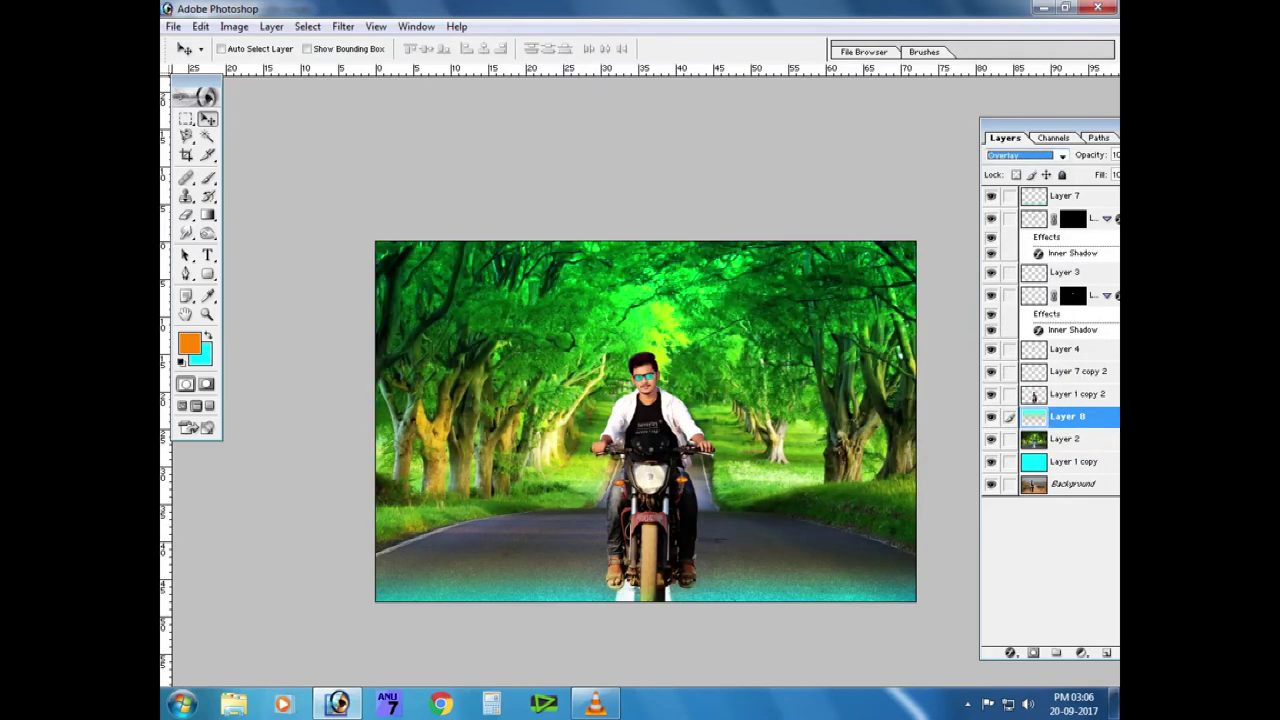
# Enlarge the cyan glow layer evenly around its centre to cover the whole picture.
pyautogui.hotkey('ctrl', 't')
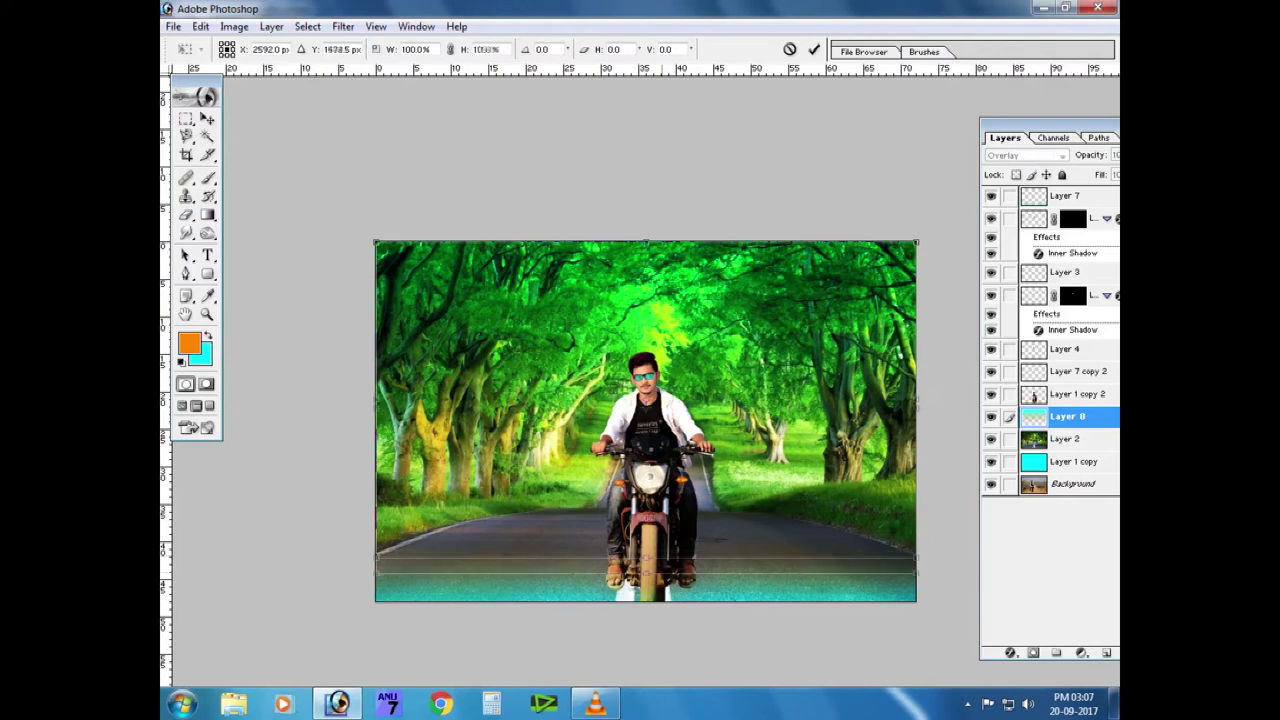
pyautogui.moveTo(916, 634); pyautogui.dragTo(958, 664)
pyautogui.press('Return')
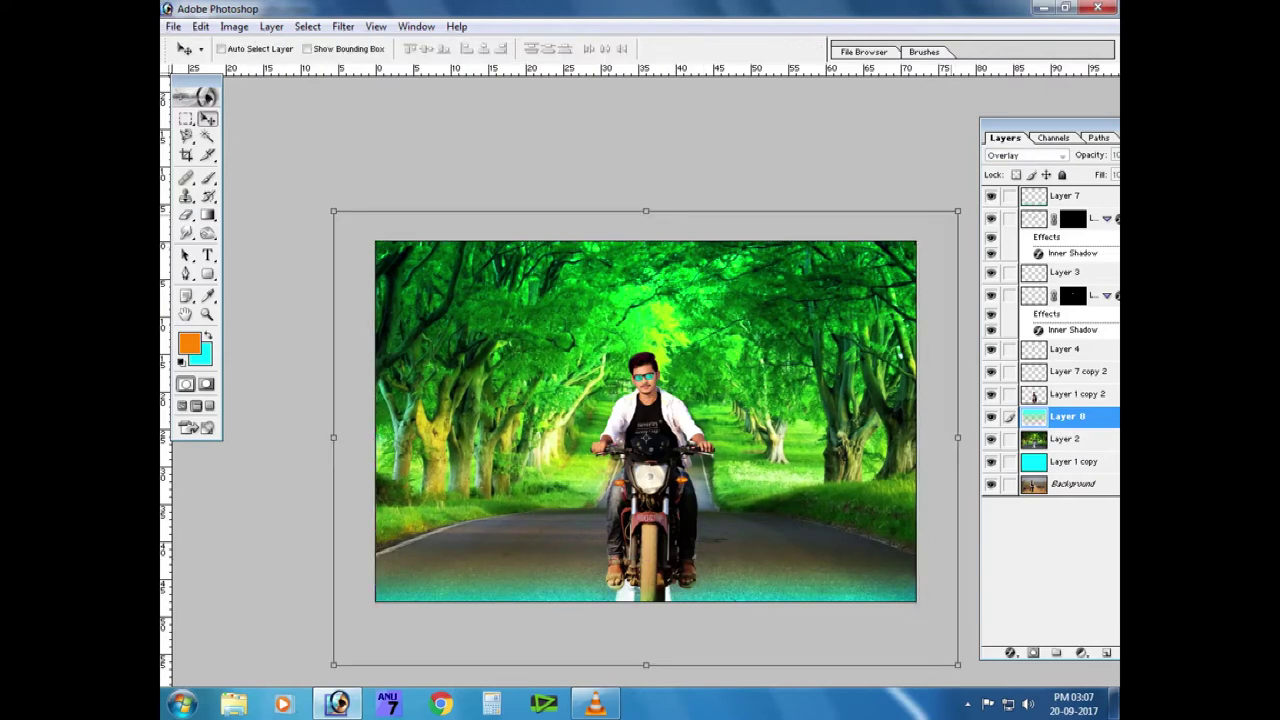
pyautogui.hotkey('ctrl', '+')
pyautogui.hotkey('alt', '[')
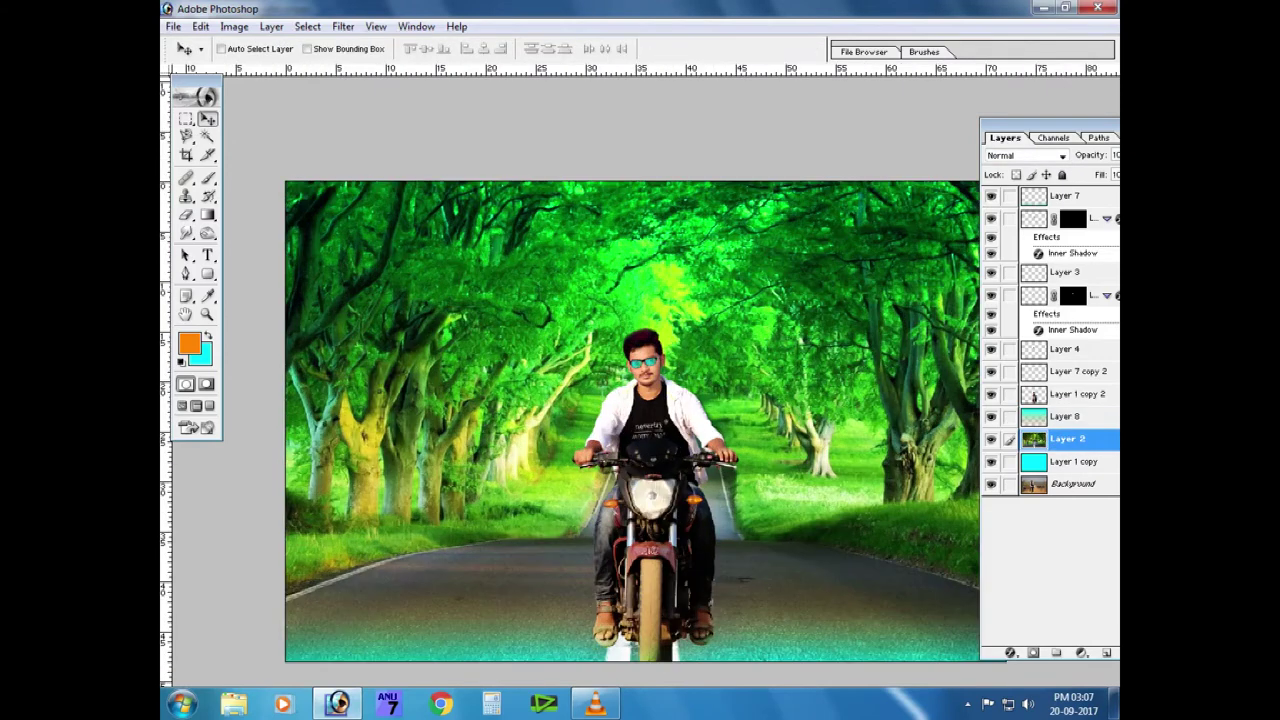
# Blur a copy of the forest layer with Gaussian Blur at about 26 px.
pyautogui.hotkey('ctrl', 'j')
pyautogui.click(343, 26)
pyautogui.click(600, 188)
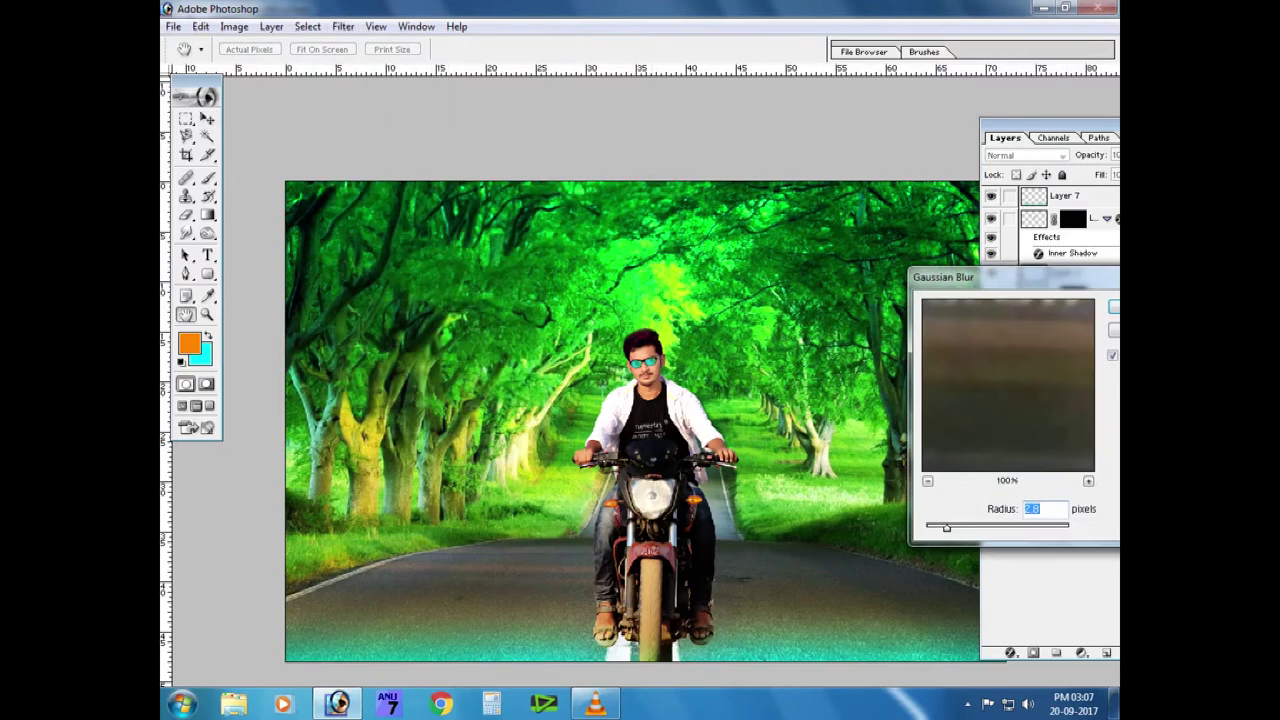
pyautogui.moveTo(980, 527); pyautogui.dragTo(996, 527)
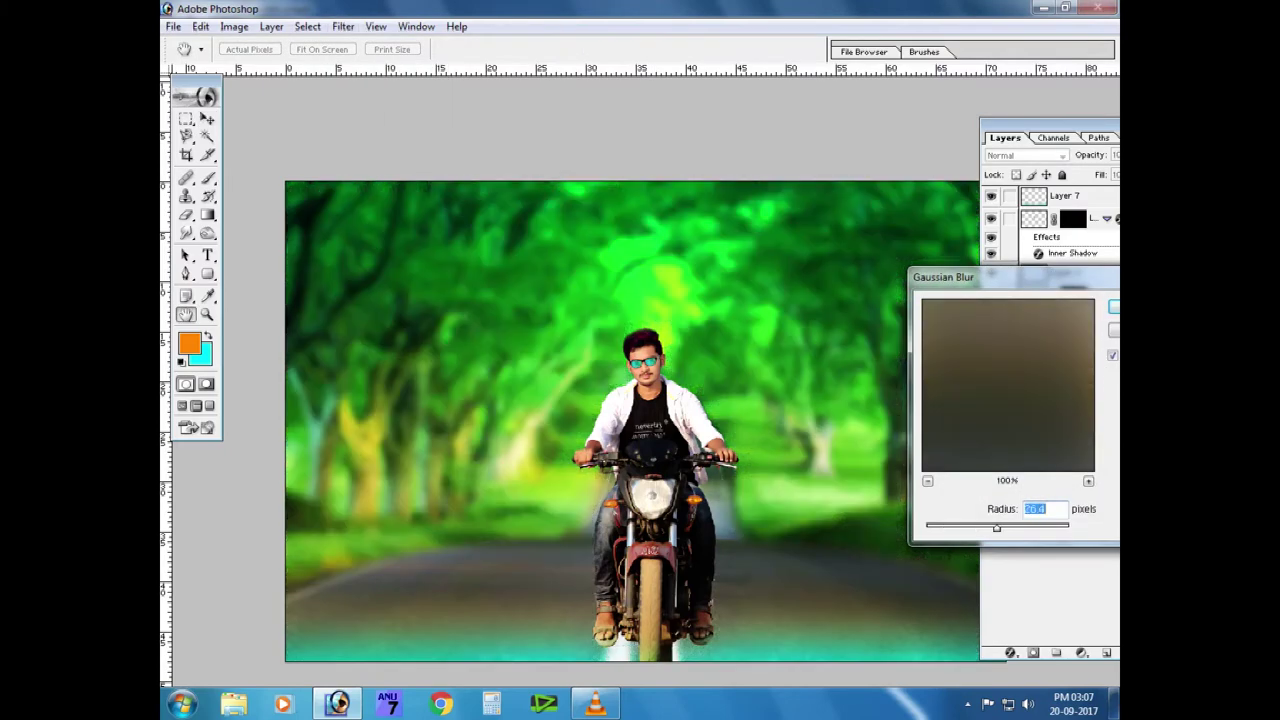
pyautogui.press('Return')
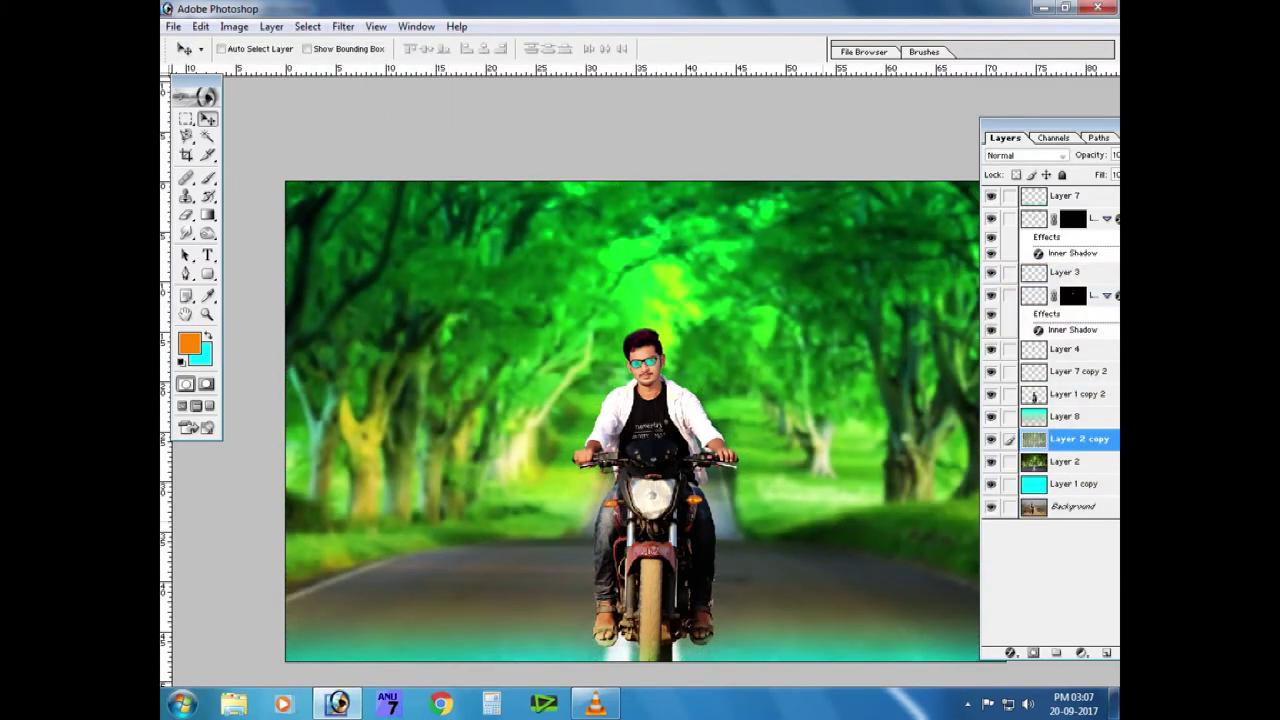
pyautogui.press('e')
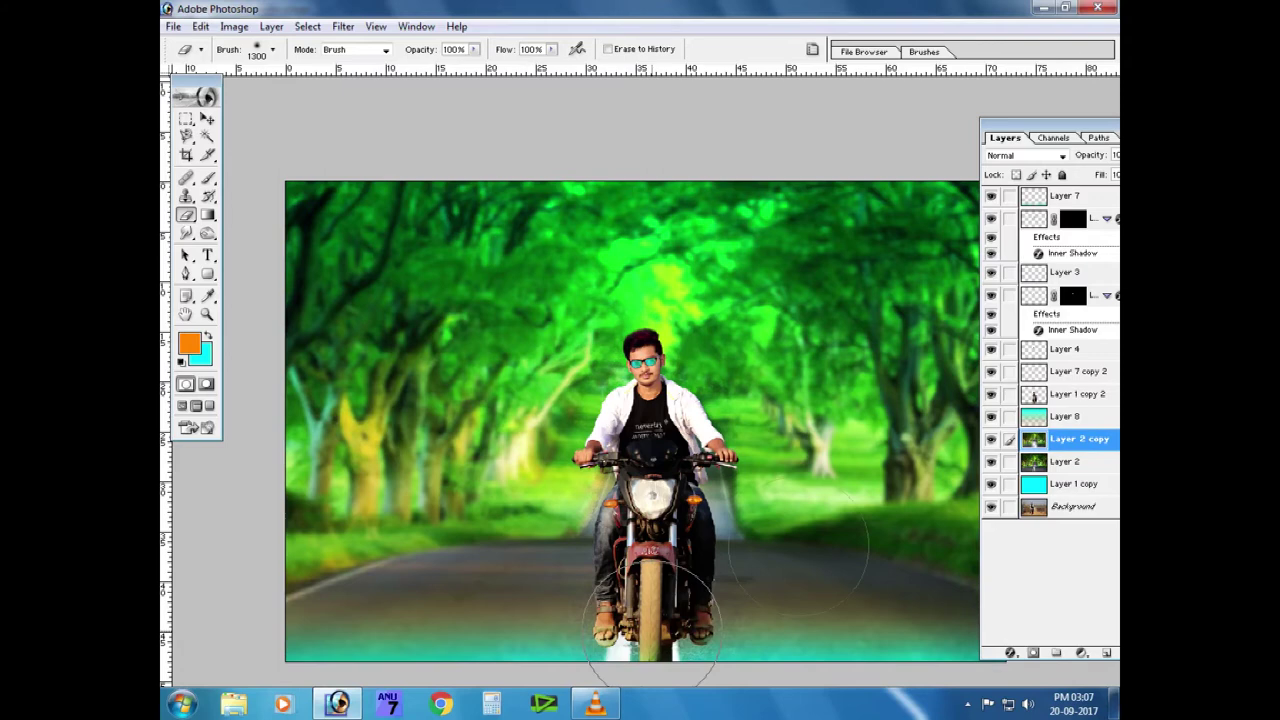
pyautogui.hotkey('alt', '[')
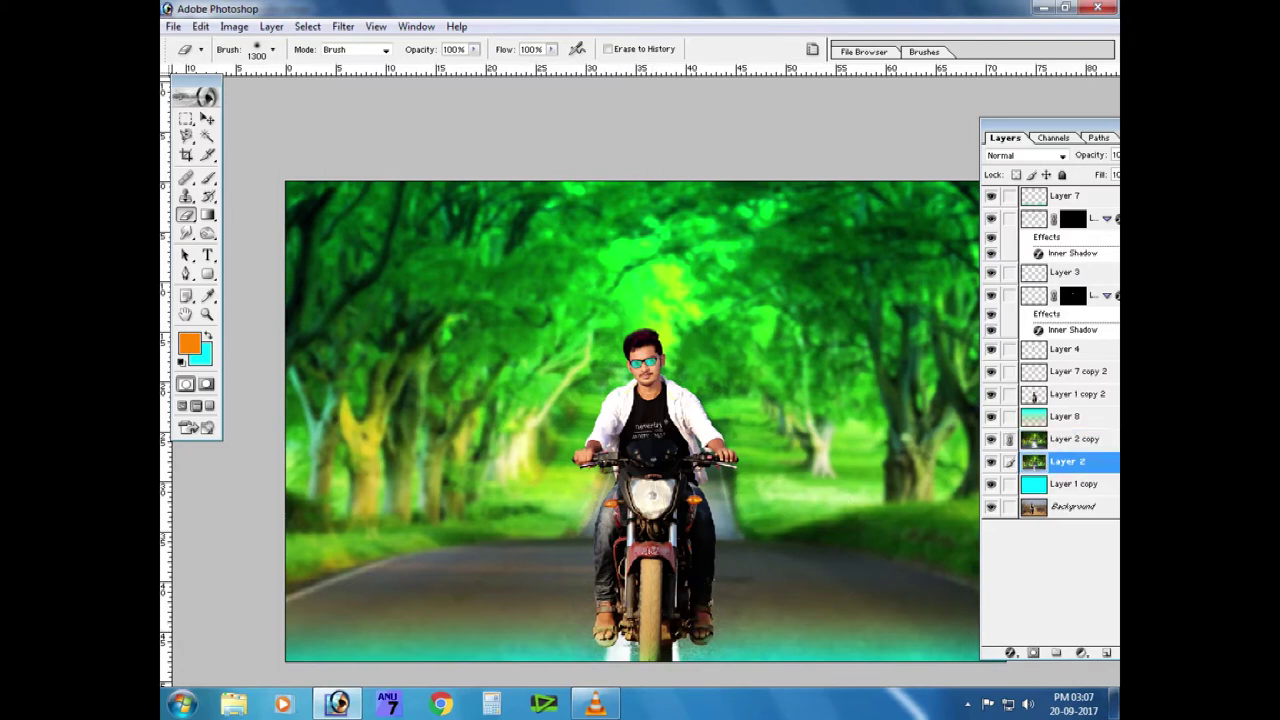
# Duplicate the original forest layer and set its Brightness to +7.
pyautogui.hotkey('ctrl', 'j')
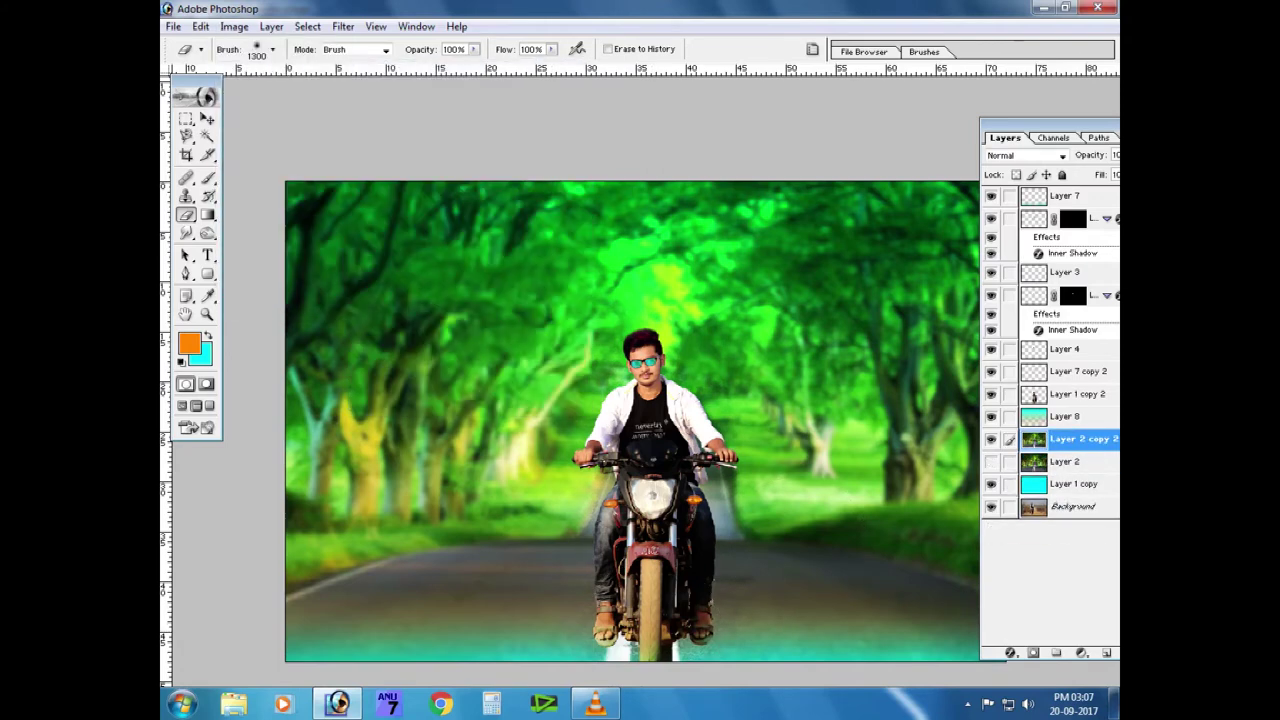
pyautogui.hotkey('ctrl', 'alt', 'b')
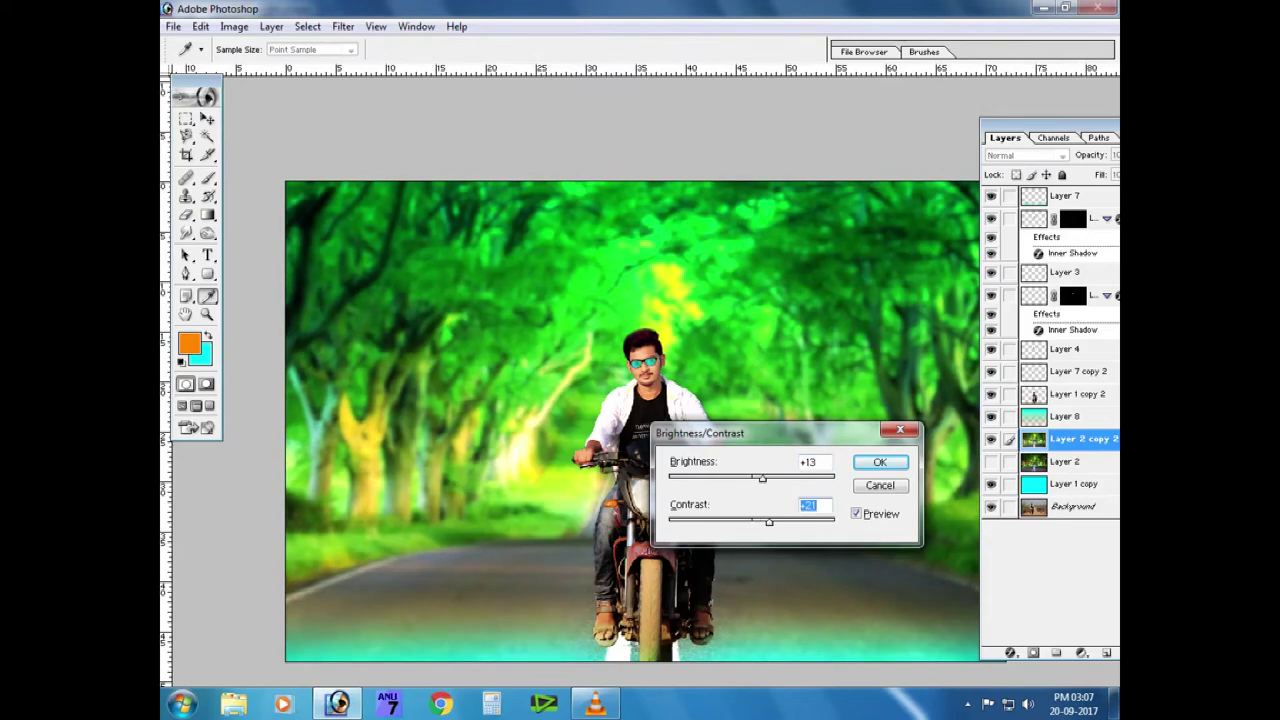
pyautogui.hotkey('shift', 'Tab')
pyautogui.press('Down')
pyautogui.press('Down')
pyautogui.press('Down')
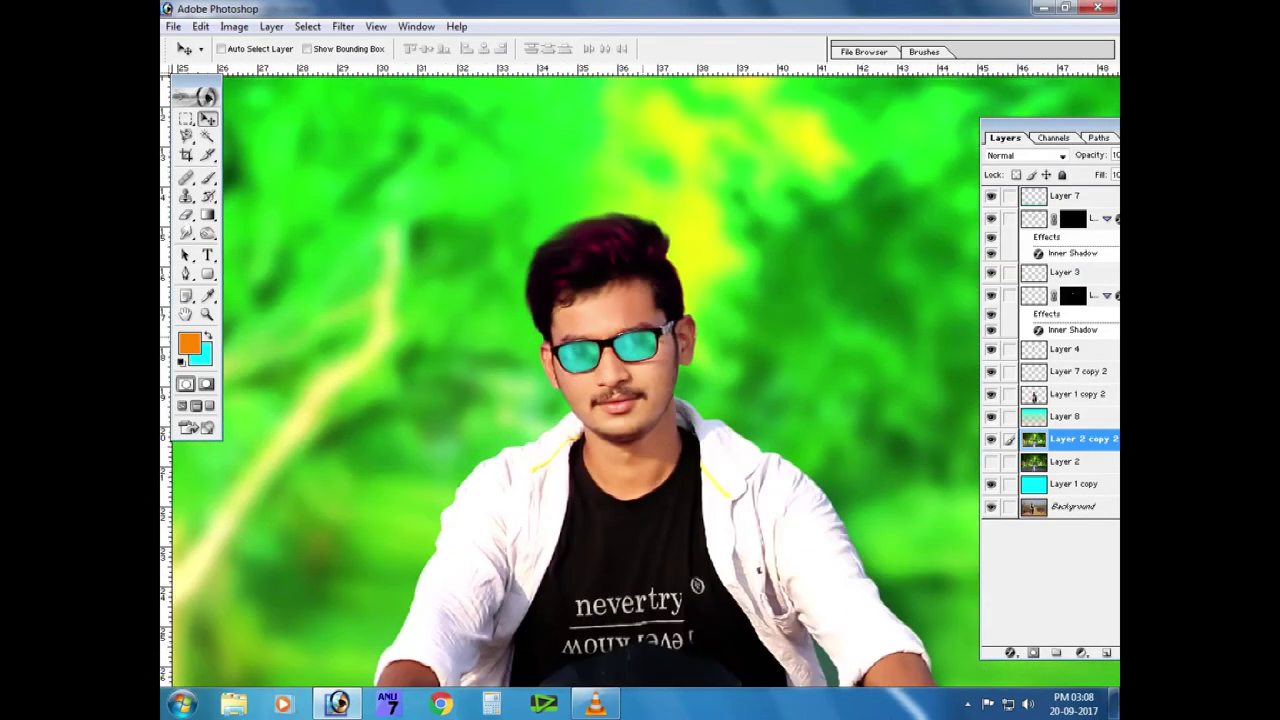
# On Layer 7 copy 2, lasso the rider's hair and feather the selection.
pyautogui.rightClick(620, 242)
pyautogui.click(655, 252)
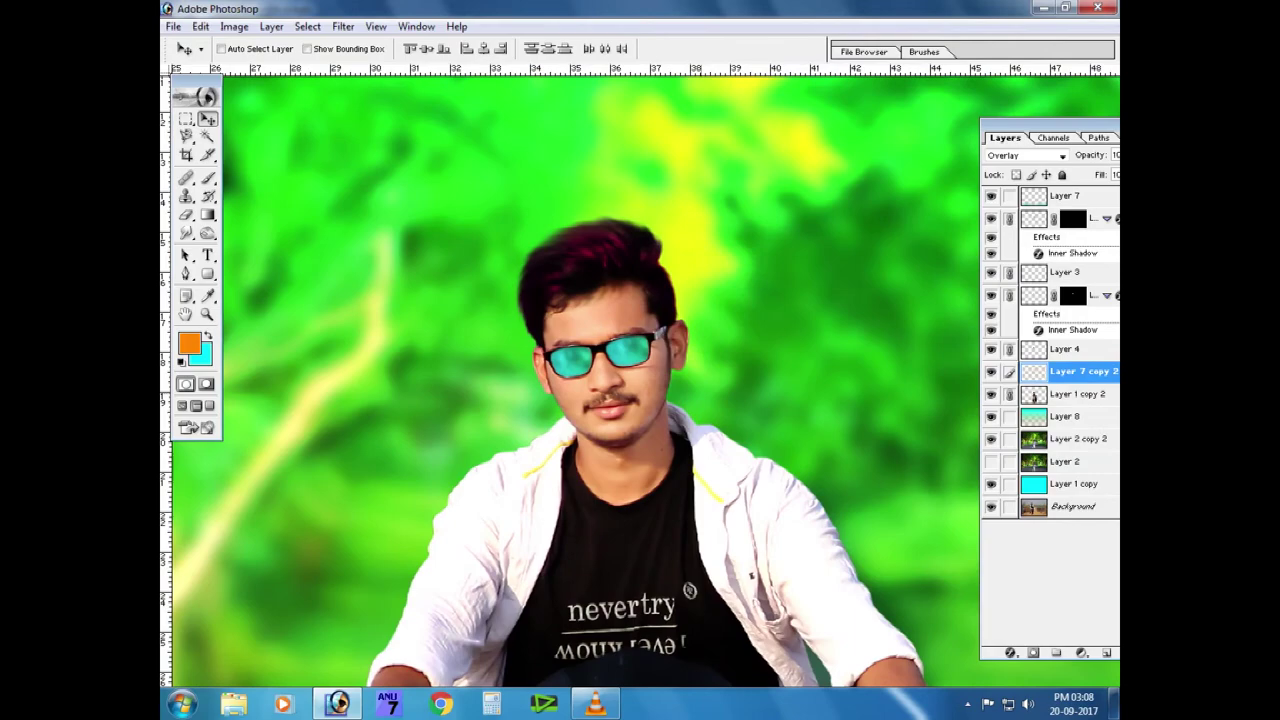
pyautogui.press('l')
pyautogui.moveTo(186, 137); pyautogui.dragTo(240, 137)
pyautogui.moveTo(652, 272); pyautogui.dragTo(656, 322)
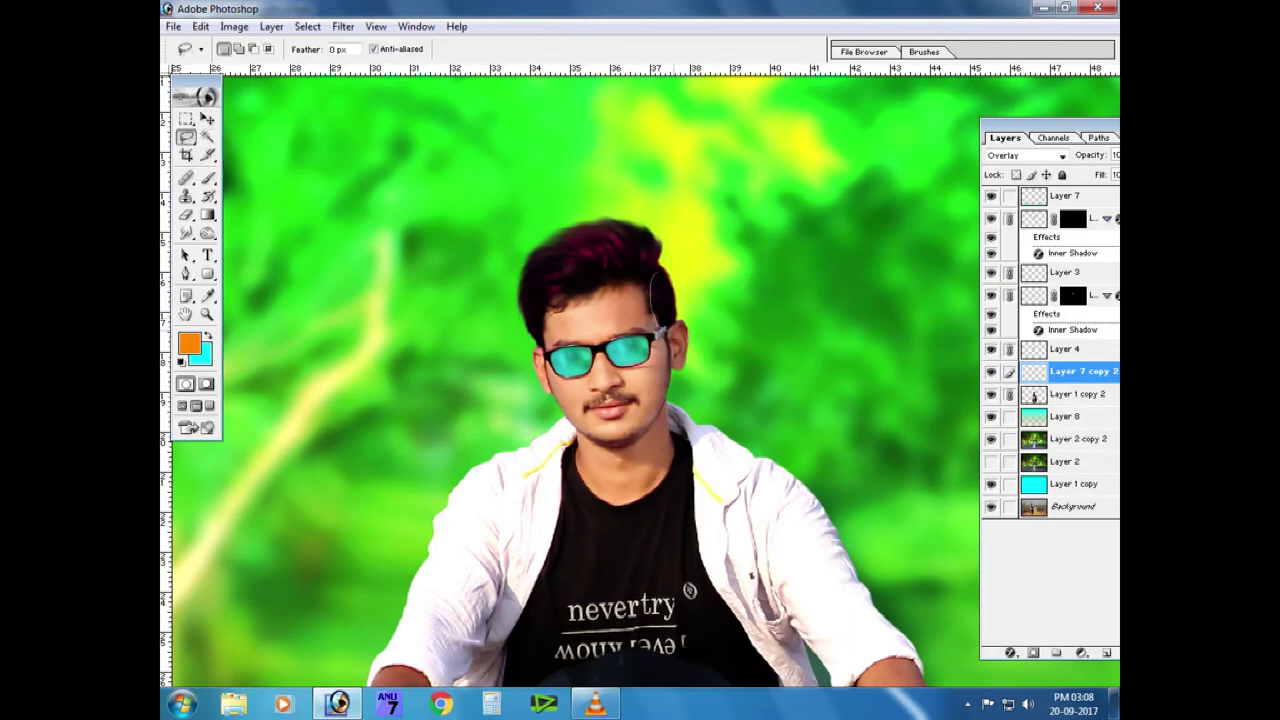
pyautogui.click(307, 26)
pyautogui.click(340, 146)
pyautogui.press('Return')
# Copy the hair to its own layer and shift its hue to +180.
pyautogui.hotkey('ctrl', 'j')
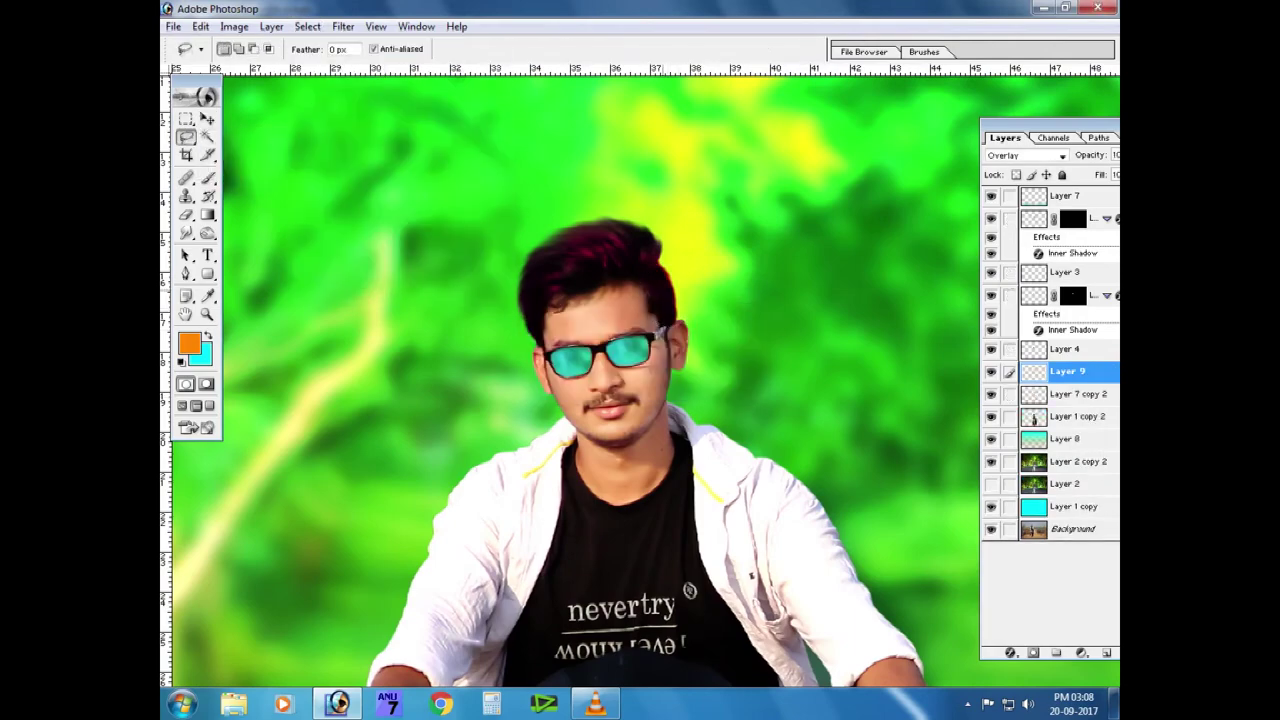
pyautogui.scroll(5, 570, 380)
pyautogui.hotkey('ctrl', 'u')
pyautogui.moveTo(700, 205); pyautogui.dragTo(758, 380)
pyautogui.moveTo(784, 444)
pyautogui.mouseDown()
pyautogui.moveTo(867, 444)
pyautogui.moveTo(712, 444)
pyautogui.mouseUp()
pyautogui.press('Return')
pyautogui.hotkey('ctrl', 'u')
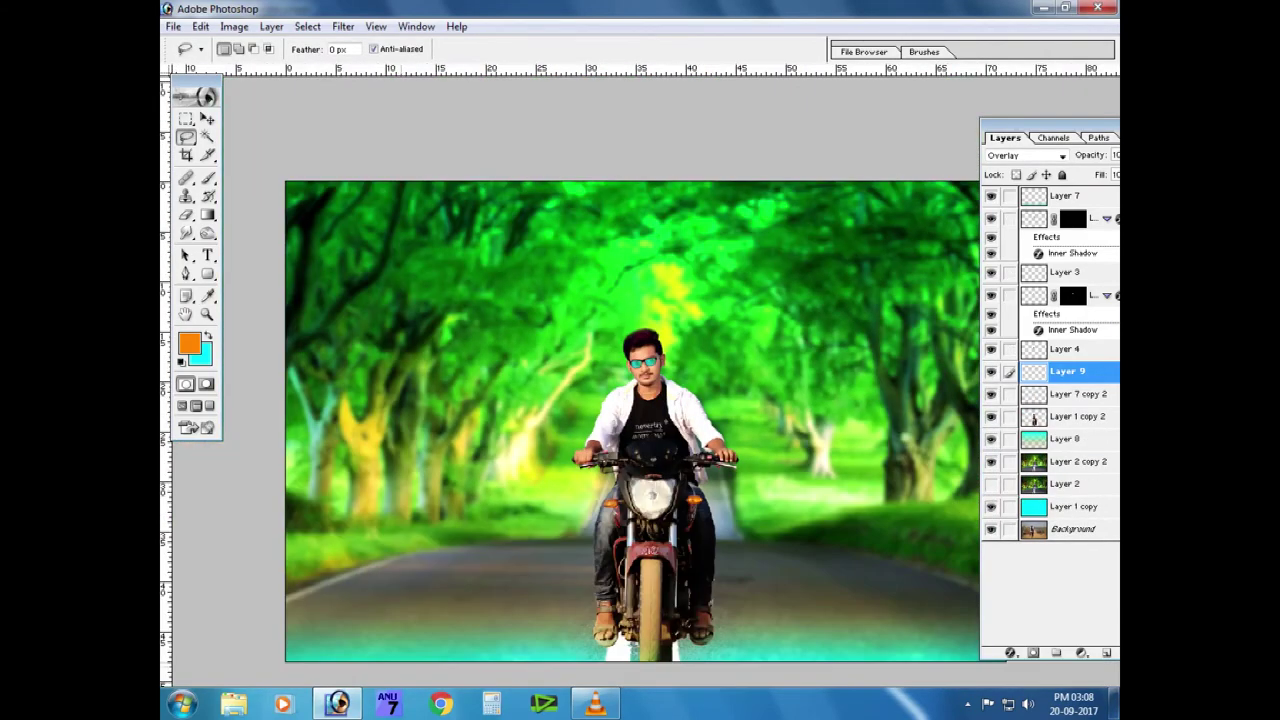
pyautogui.hotkey('ctrl', 'o')
# Open the sun flare and sun-cropped images.
pyautogui.click(629, 290)
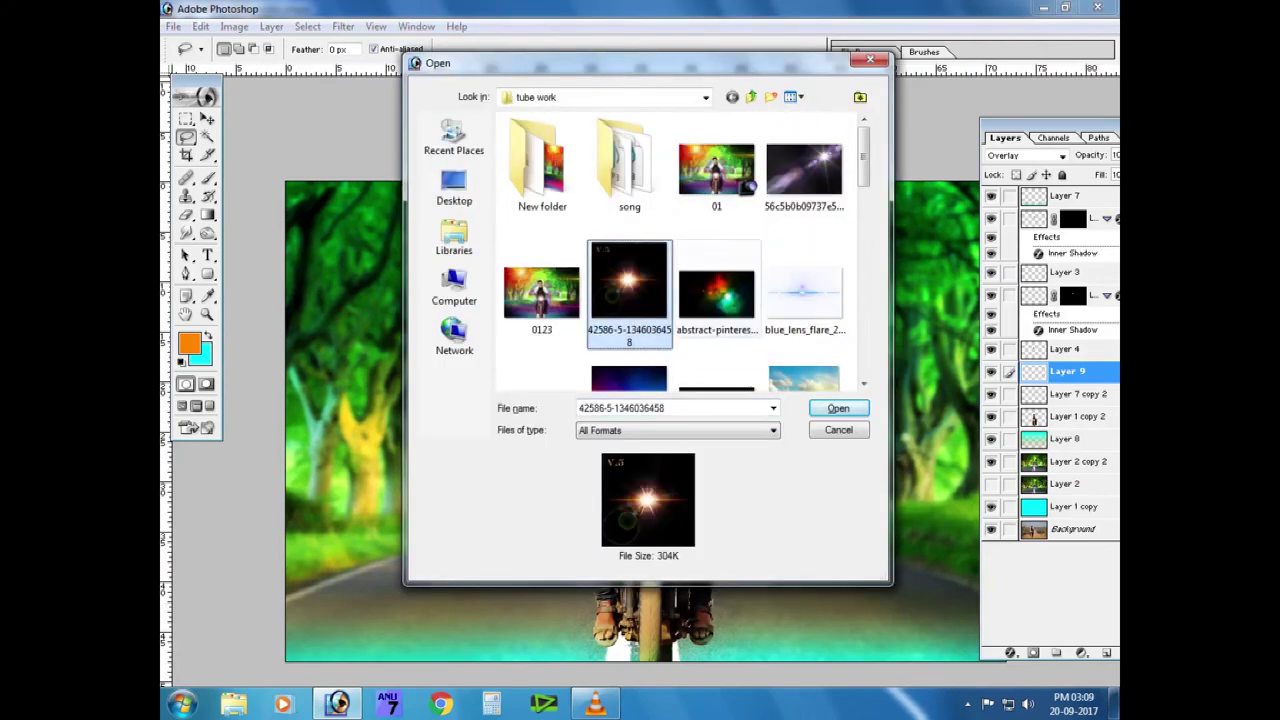
pyautogui.scroll(-3, 680, 250)
pyautogui.scroll(-3, 680, 250)
pyautogui.scroll(-3, 680, 250)
pyautogui.scroll(-3, 680, 250)
pyautogui.keyDown('ctrl'); pyautogui.click(716, 290); pyautogui.keyUp('ctrl')
pyautogui.press('Return')
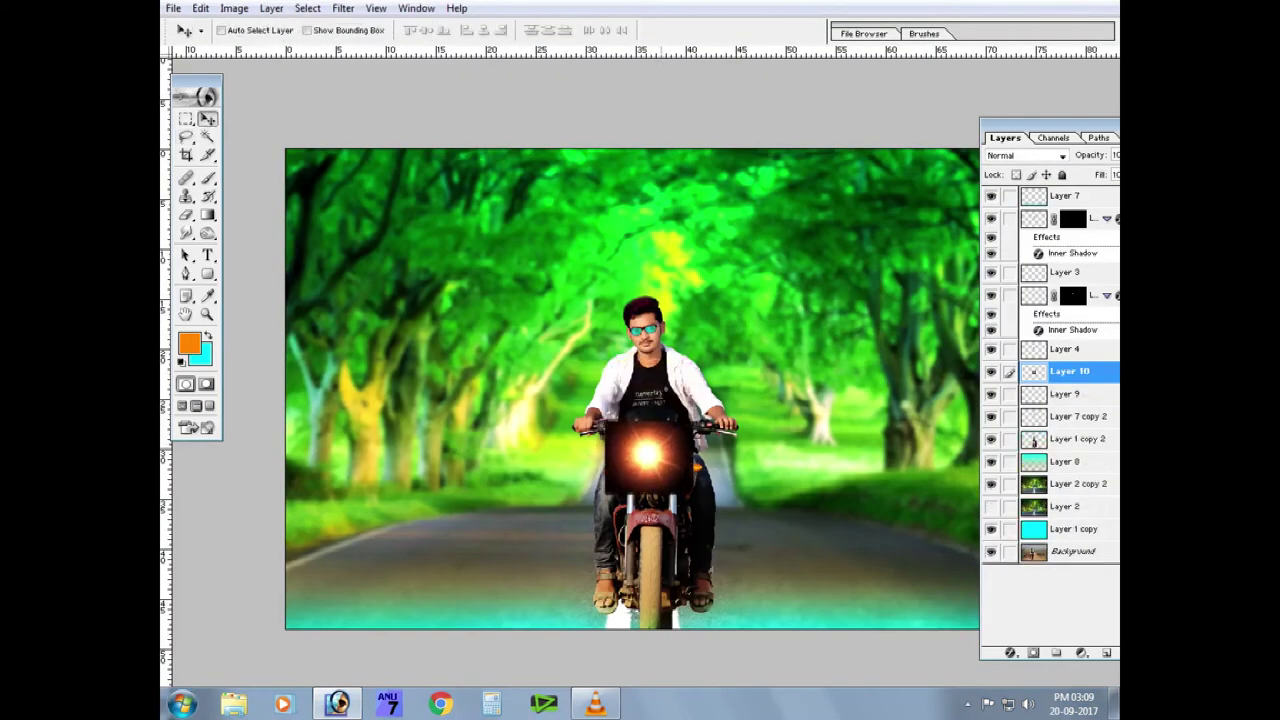
# Blend the sun glow so it brightens the headlight and resize it.
pyautogui.hotkey('shift', 'alt', 'm')
pyautogui.hotkey('shift', '+')
pyautogui.hotkey('shift', '+')
pyautogui.hotkey('ctrl', 't')
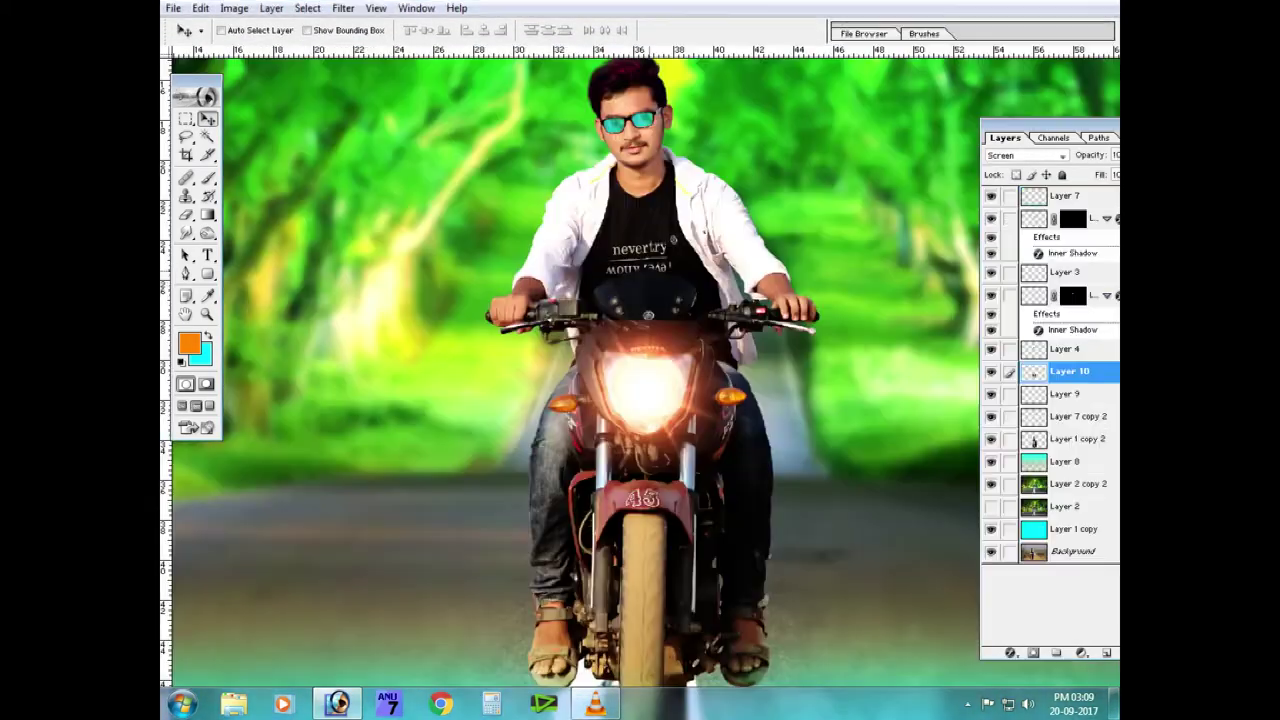
pyautogui.hotkey('ctrl', 'd')
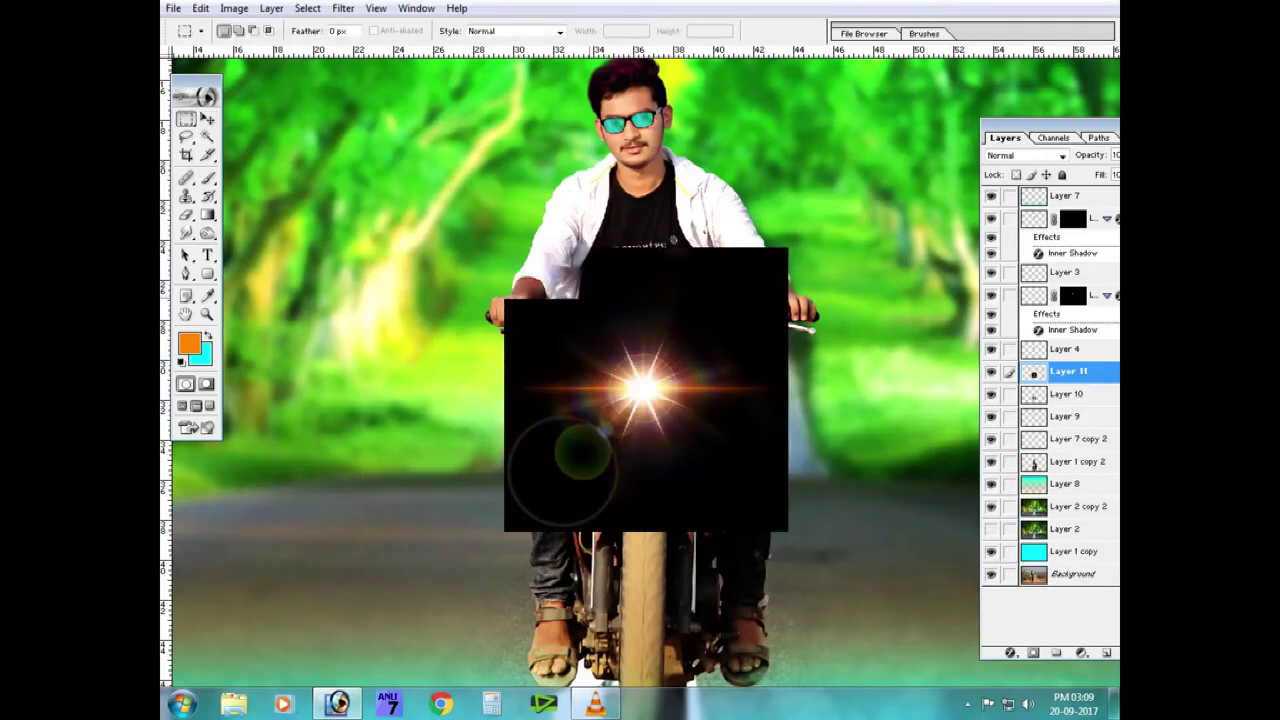
pyautogui.press('v')
# Set the headlight flare layer to Screen, then scale it up and rotate it around the headlight.
pyautogui.rightClick(629, 286)
pyautogui.press('Escape')
pyautogui.hotkey('shift', 'alt', 'g')
pyautogui.hotkey('shift', 'alt', 's')
pyautogui.hotkey('ctrl', 't')
pyautogui.moveTo(771, 543)
pyautogui.mouseDown()
pyautogui.moveTo(834, 586)
pyautogui.moveTo(860, 640)
pyautogui.mouseUp()
pyautogui.press('Return')
pyautogui.hotkey('ctrl', 't')
pyautogui.press('Return')
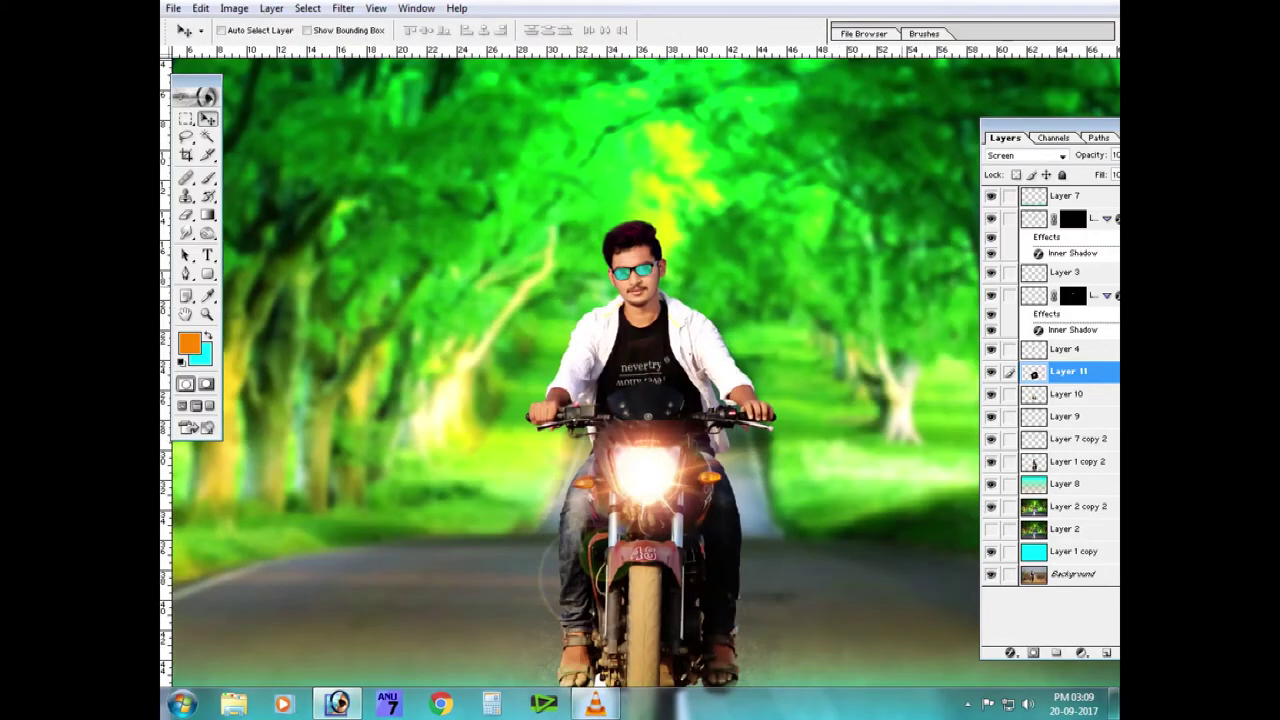
# Zoom out to the whole image and bring up the file browser for another image.
pyautogui.hotkey('ctrl', '-')
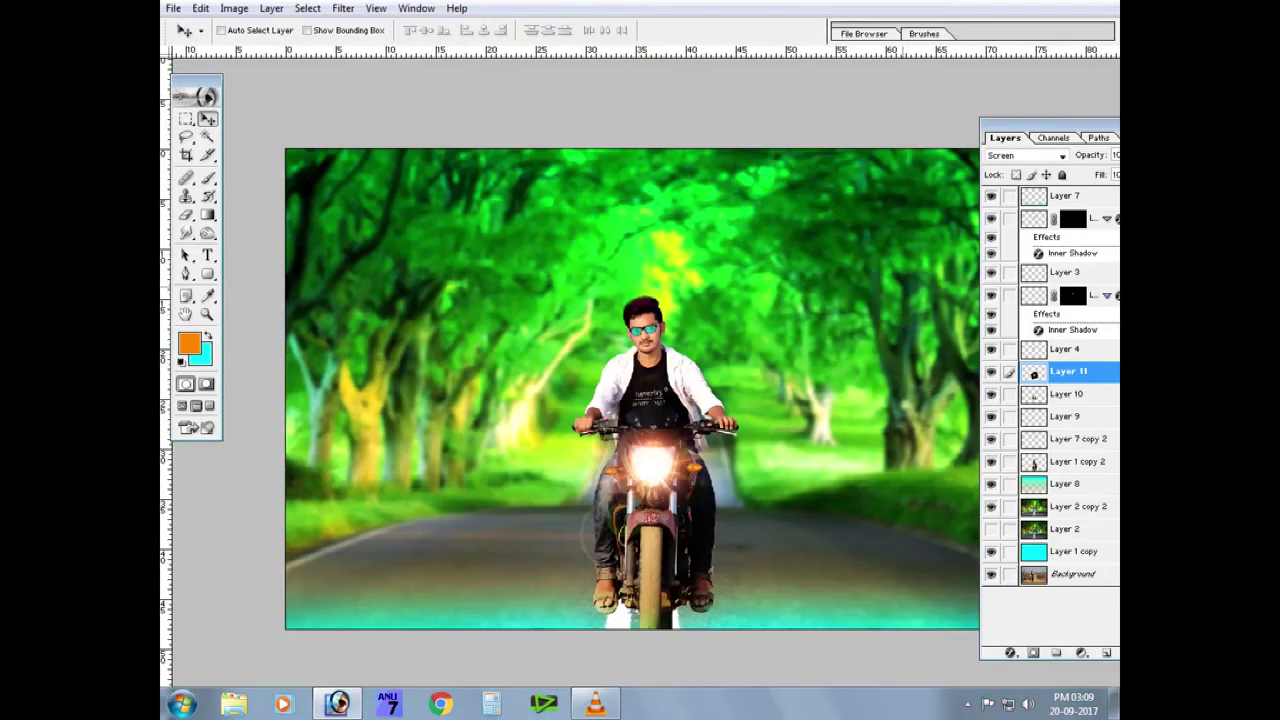
pyautogui.hotkey('ctrl', 'o')
pyautogui.scroll(-1, 750, 186)
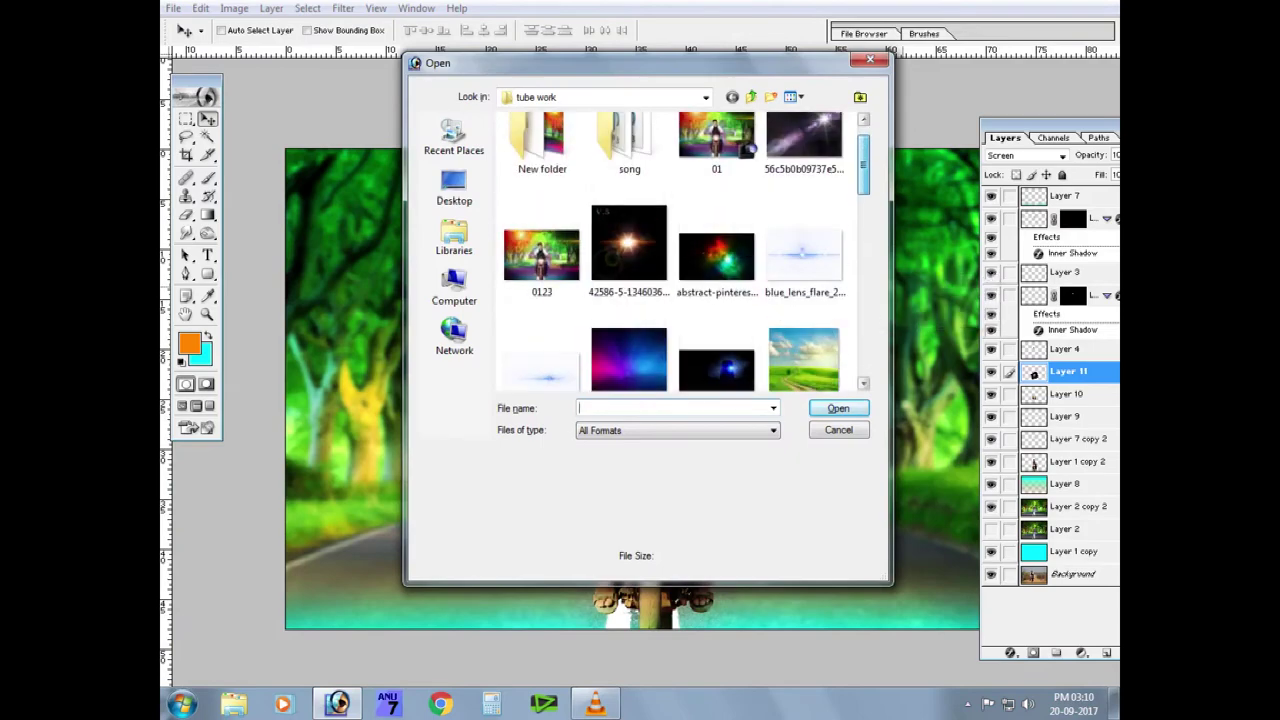
# Open the blue lens flare images, including blue_lens_flare_2.png.
pyautogui.scroll(-3, 750, 186)
pyautogui.scroll(2, 750, 186)
pyautogui.click(541, 160)
pyautogui.scroll(1, 680, 250)
pyautogui.keyDown('ctrl'); pyautogui.click(805, 205); pyautogui.keyUp('ctrl')
pyautogui.press('Return')
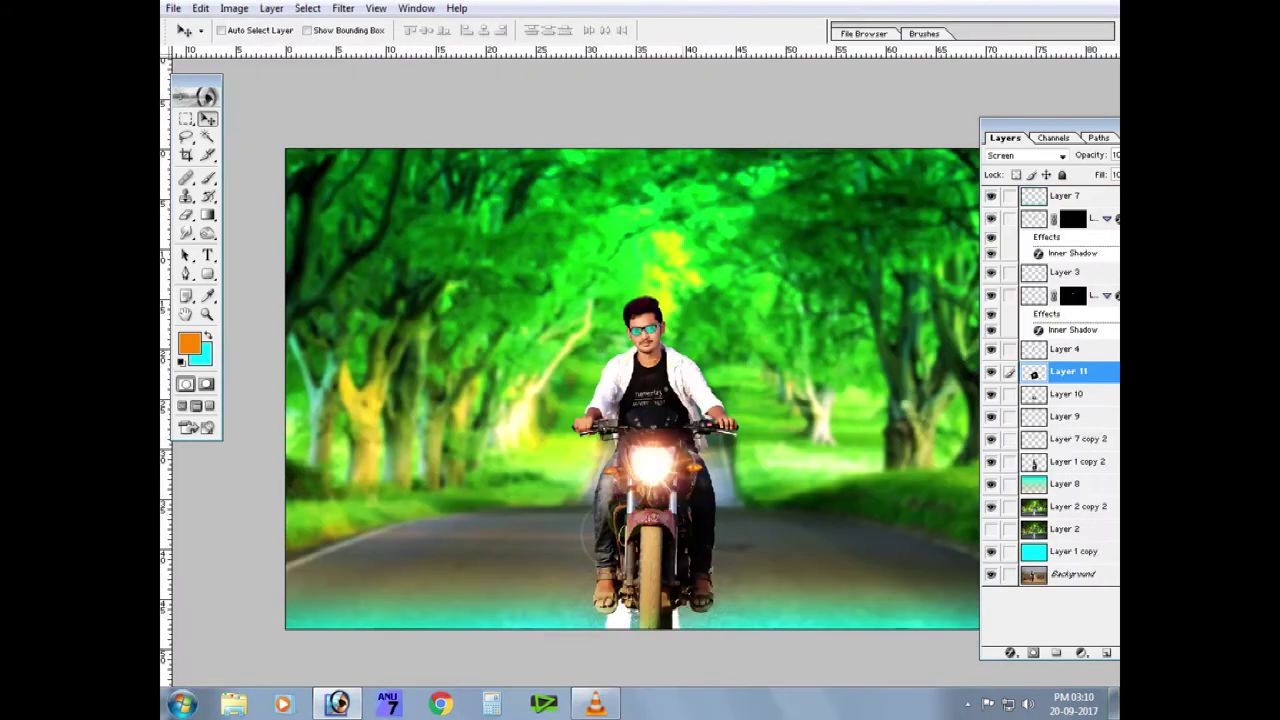
# Paste the blue flare, rotate it 90° clockwise, and move it beside the headlight.
pyautogui.hotkey('ctrl', 'v')
pyautogui.hotkey('ctrl', 't')
pyautogui.rightClick(618, 368)
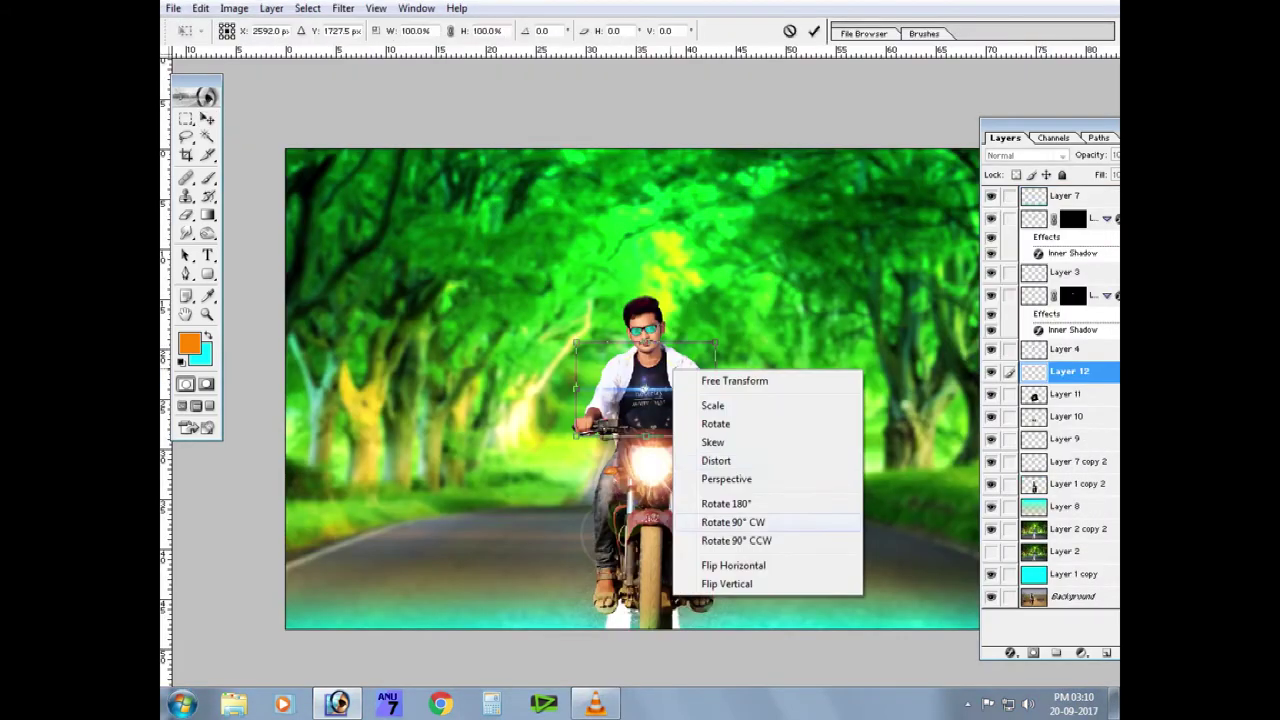
pyautogui.click(660, 523)
pyautogui.hotkey('ctrl', '+')
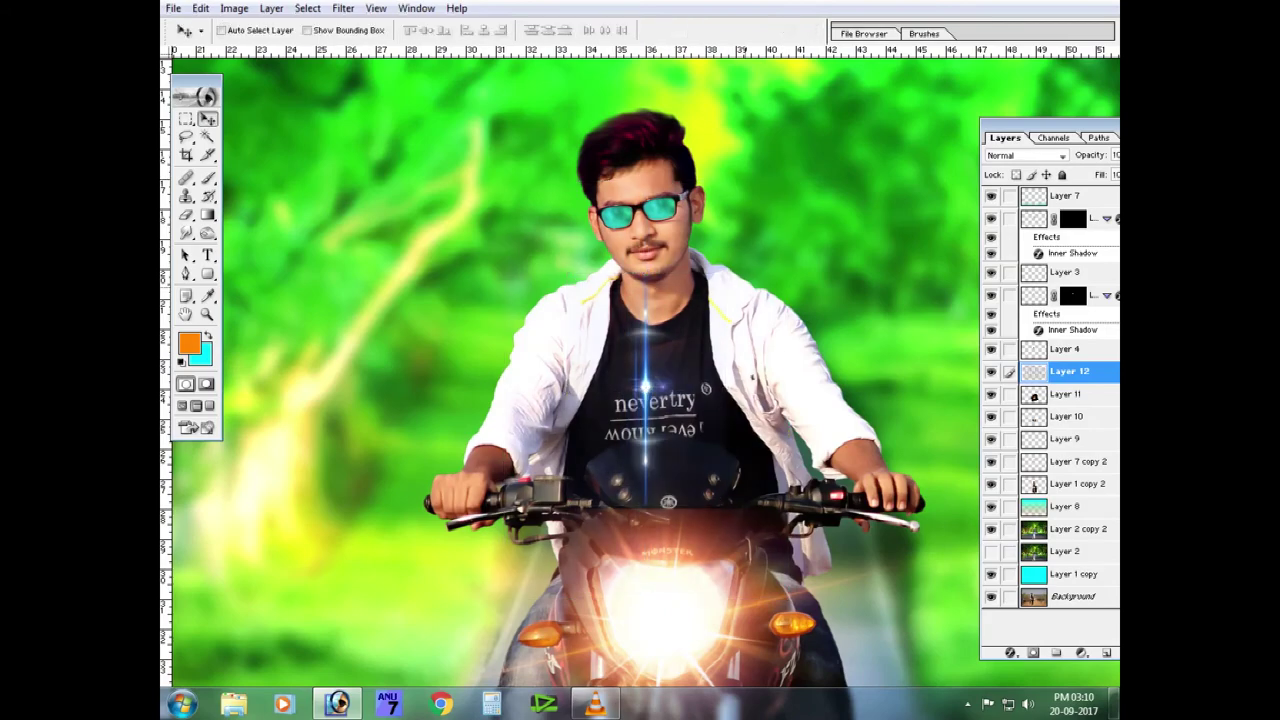
pyautogui.moveTo(660, 380); pyautogui.dragTo(872, 460)
pyautogui.moveTo(757, 380); pyautogui.dragTo(678, 460)
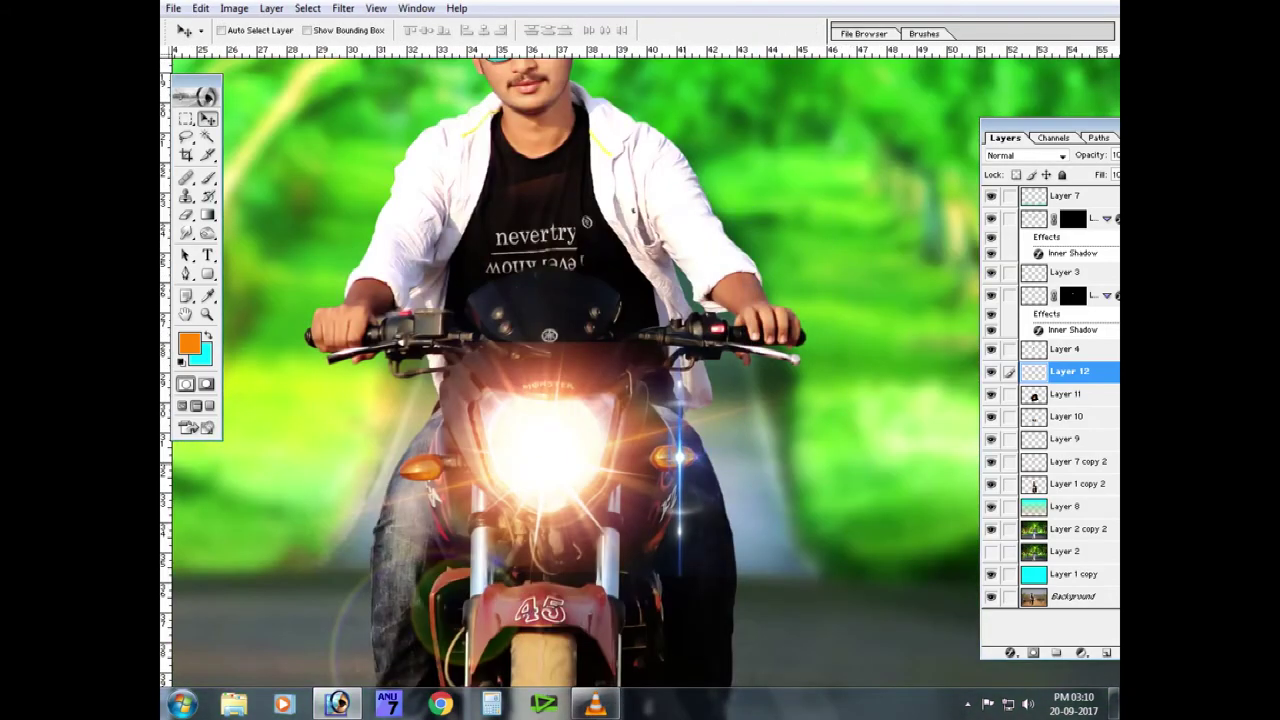
# Rotate the blue flare horizontal across the headlight and trim it with the eraser.
pyautogui.rightClick(700, 240)
pyautogui.click(780, 390)
pyautogui.press('Return')
pyautogui.hotkey('ctrl', '+')
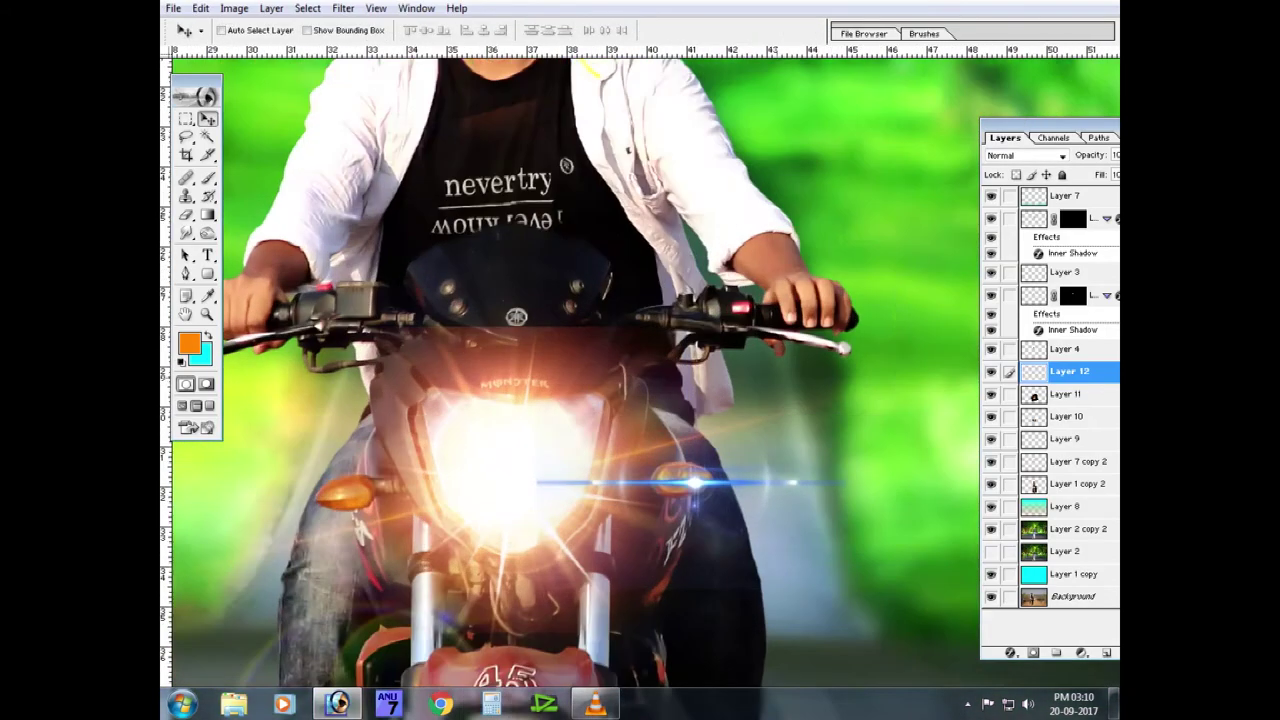
pyautogui.press('e')
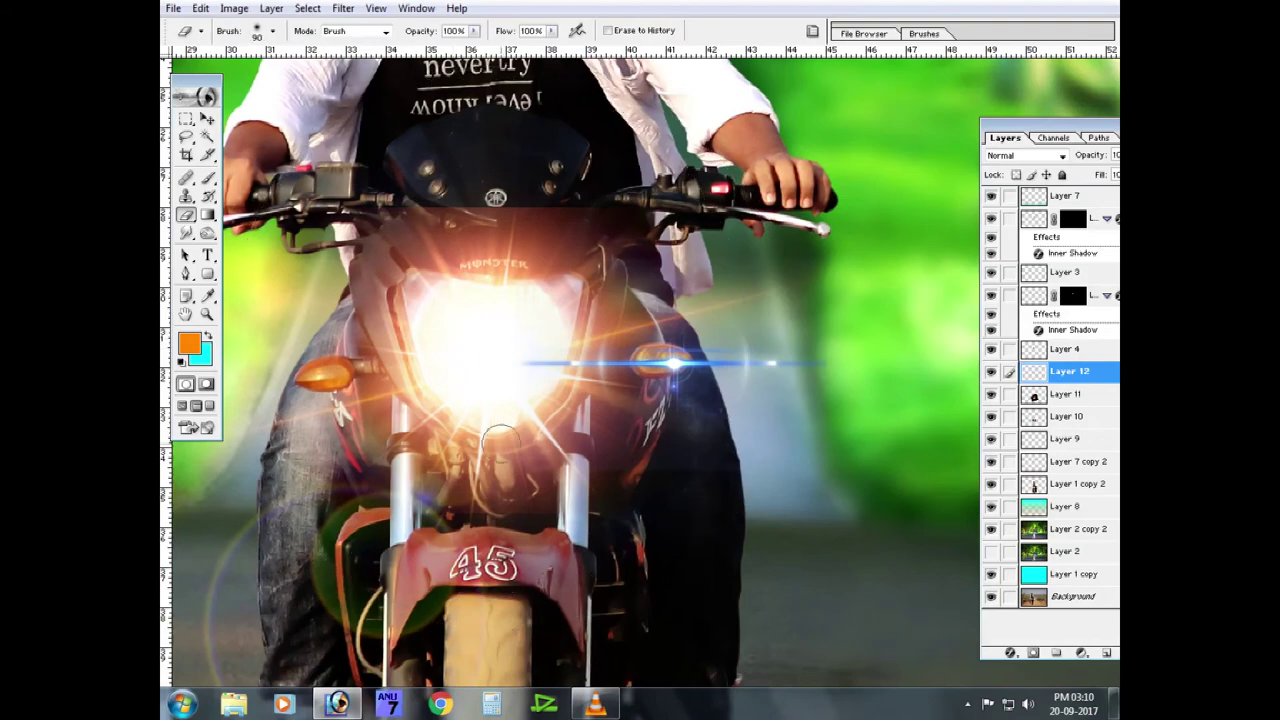
pyautogui.hotkey('ctrl', '+')
pyautogui.hotkey('ctrl', '+')
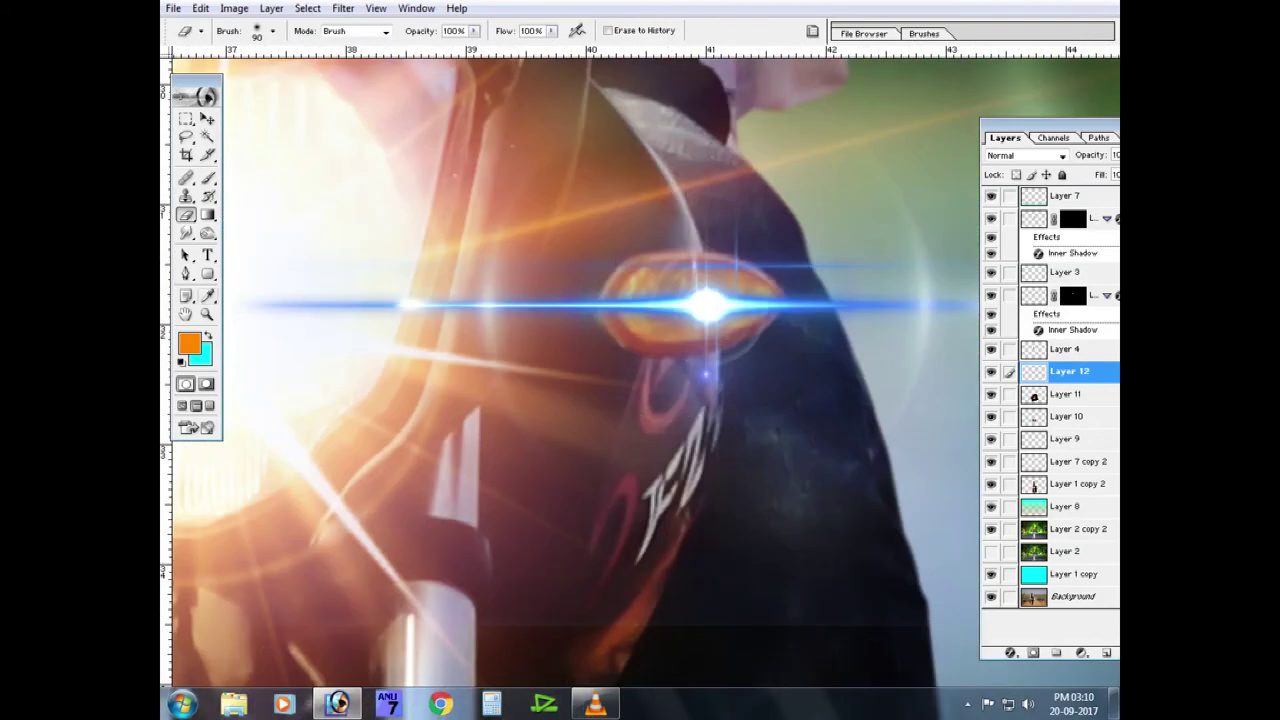
# Paint a blue glow over the right indicator light on a new layer.
pyautogui.click(189, 343)
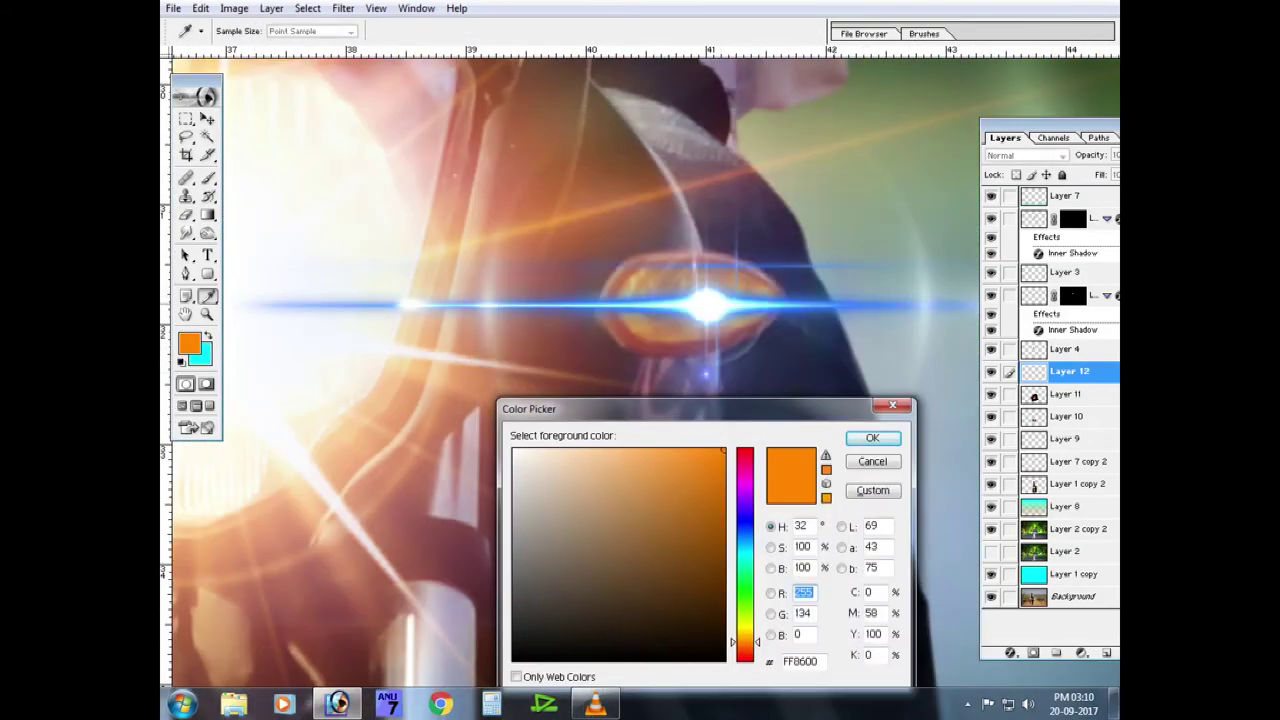
pyautogui.click(560, 305)
pyautogui.click(872, 438)
pyautogui.press('b')
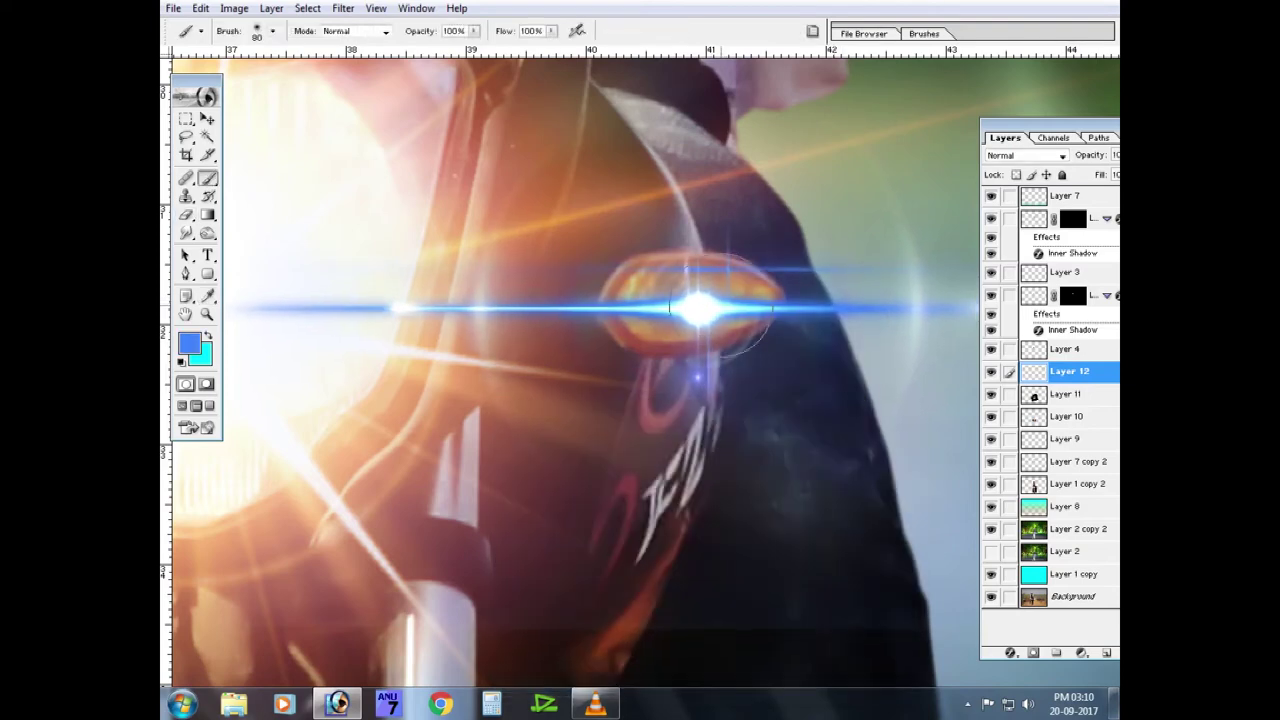
pyautogui.hotkey('ctrl', 'shift', 'n')
pyautogui.press('Return')
pyautogui.press('[')
pyautogui.moveTo(652, 288)
pyautogui.mouseDown()
pyautogui.moveTo(700, 300)
pyautogui.moveTo(640, 322)
pyautogui.mouseUp()
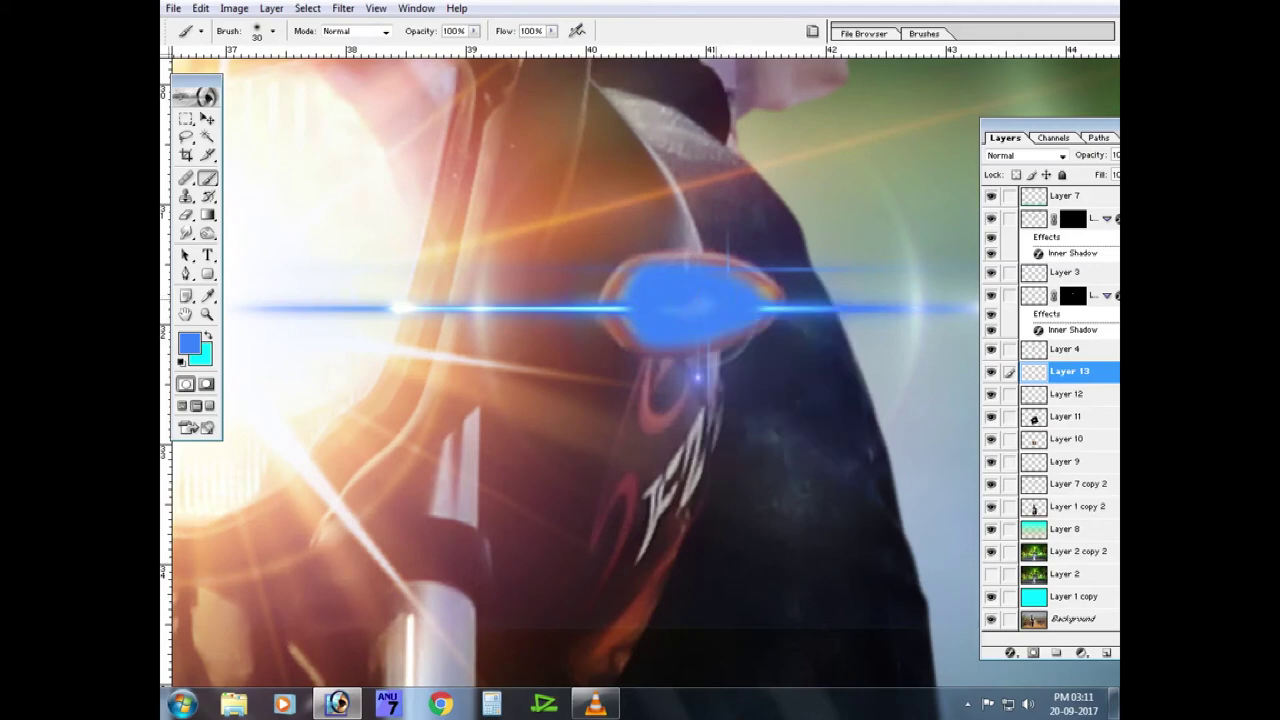
# Move the painted layer below Layer 12 and make Layer 12 active via the canvas.
pyautogui.hotkey('ctrl', '[')
pyautogui.press('v')
pyautogui.rightClick(702, 305)
pyautogui.click(712, 315)
pyautogui.rightClick(690, 308)
pyautogui.click(700, 315)
pyautogui.rightClick(691, 311)
# Zoom out to the whole motorbike and merge the two flare layers.
pyautogui.press('Escape')
pyautogui.hotkey('ctrl', '-')
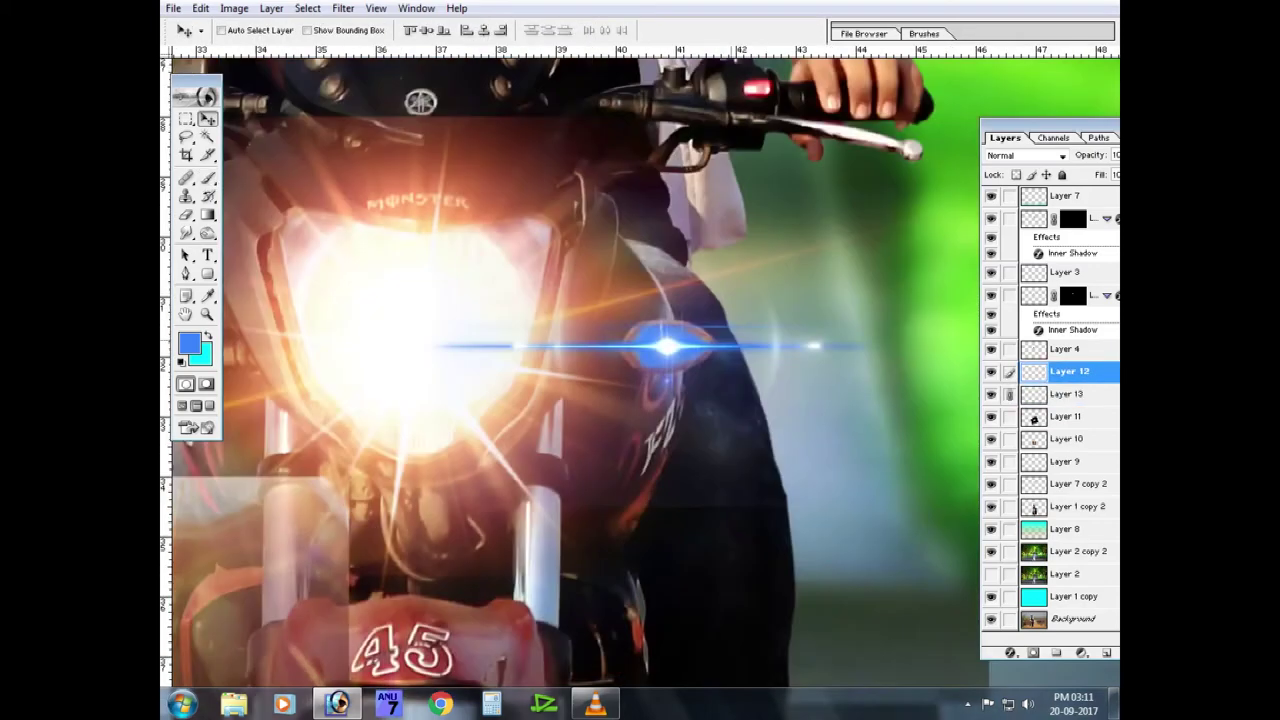
pyautogui.hotkey('ctrl', '-')
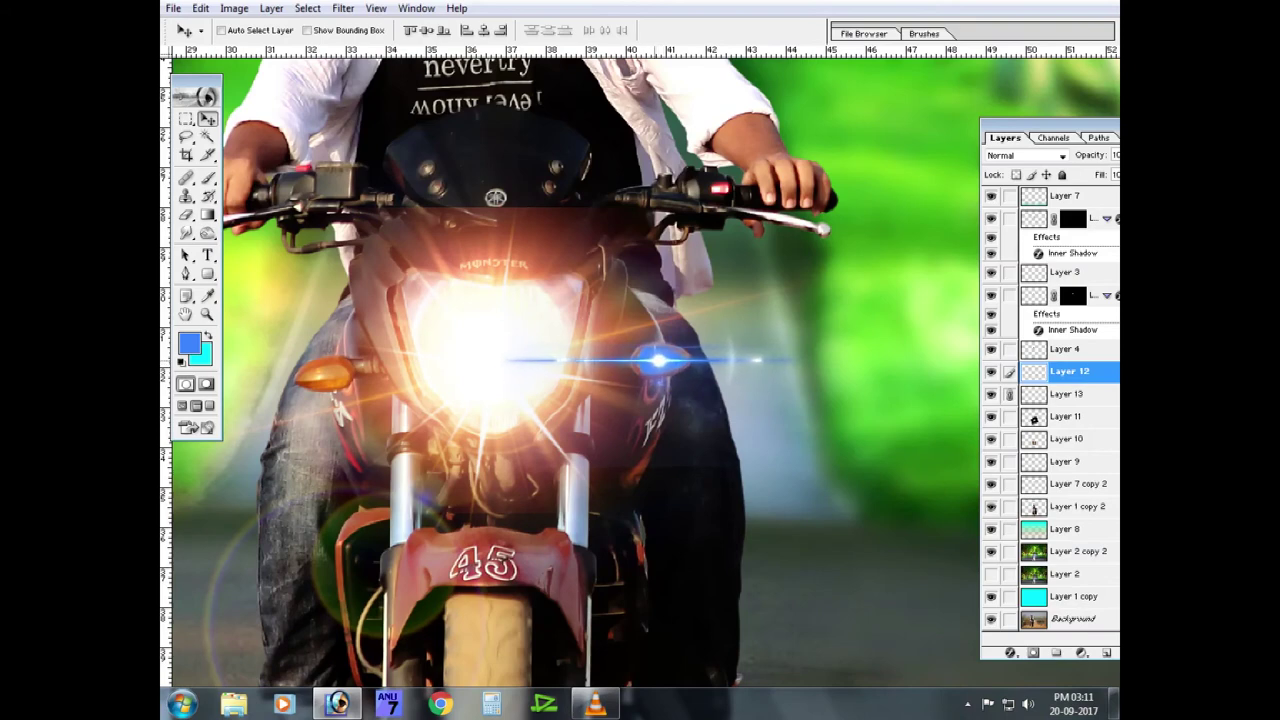
pyautogui.hotkey('ctrl', 'e')
# Set the flare layer to Screen blending and lower its brightness to -11.
pyautogui.click(1030, 155)
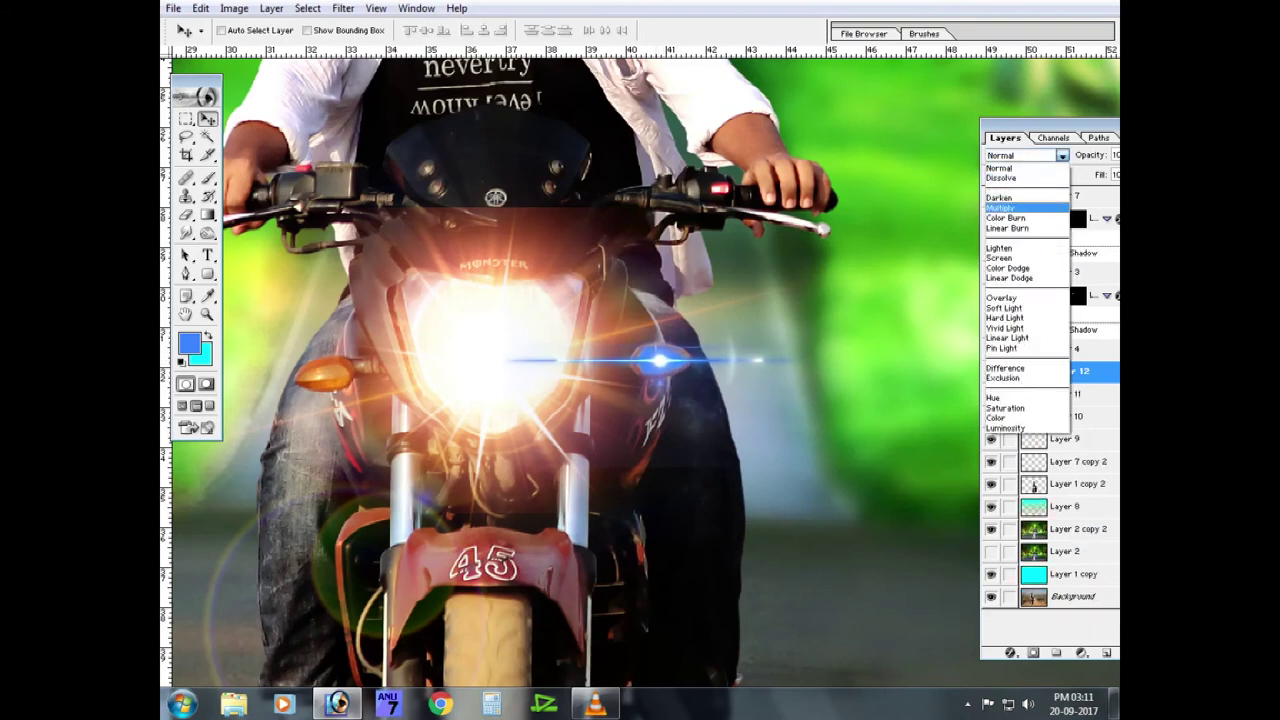
pyautogui.click(999, 258)
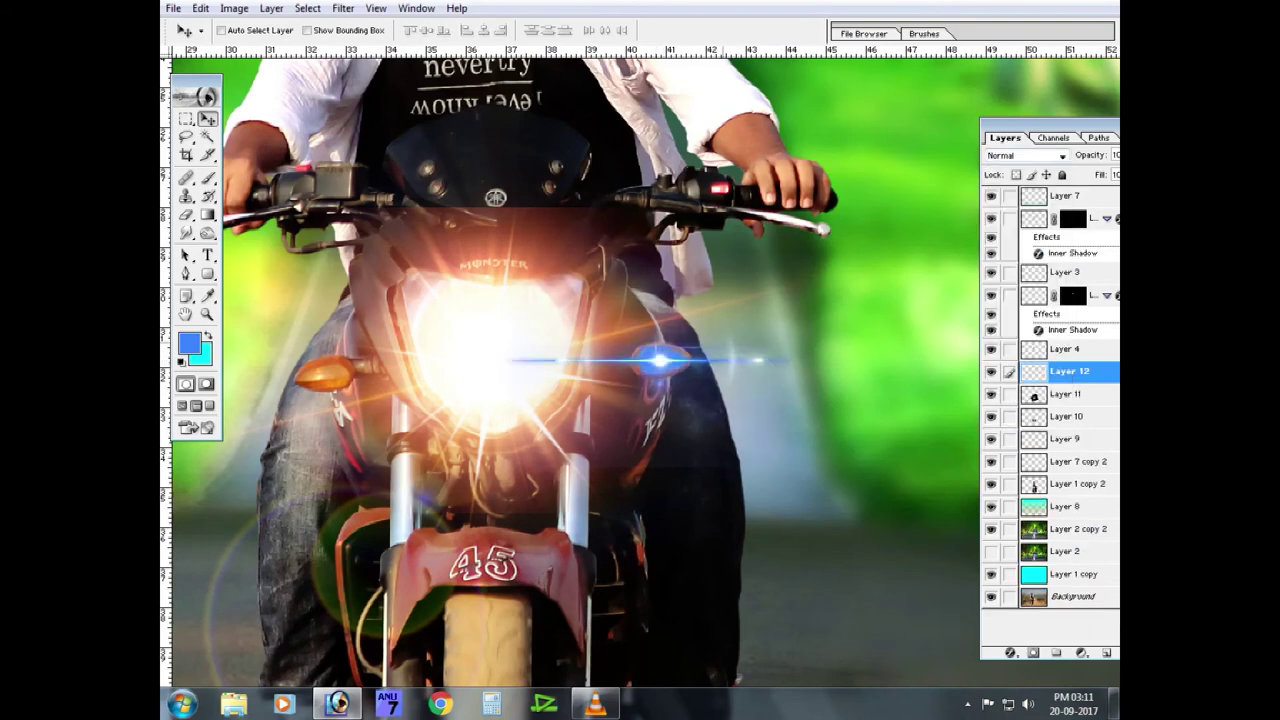
pyautogui.hotkey('ctrl', '+')
pyautogui.hotkey('alt', 'i')
pyautogui.press('a')
pyautogui.press('c')
pyautogui.press('Down')
pyautogui.press('Down')
pyautogui.press('Down')
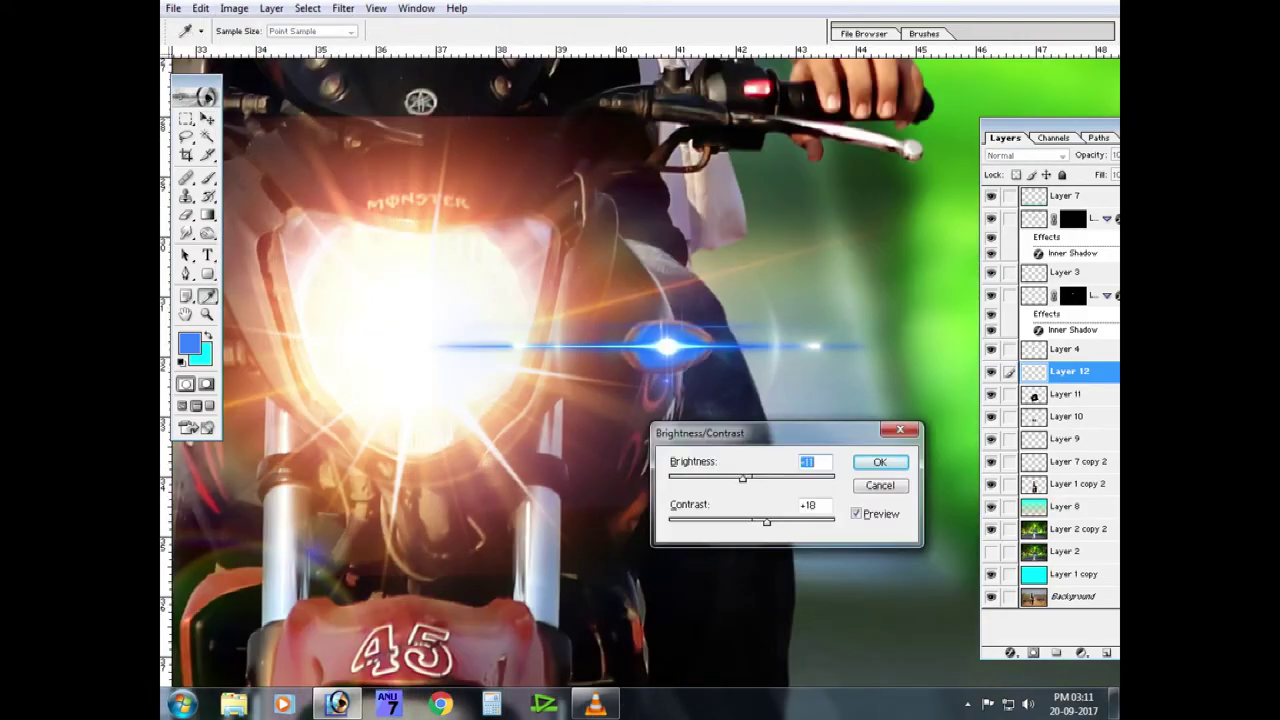
pyautogui.press('Return')
# Duplicate the blue flare layer and move the copy onto the left indicator.
pyautogui.hotkey('ctrl', '-')
pyautogui.press('e')
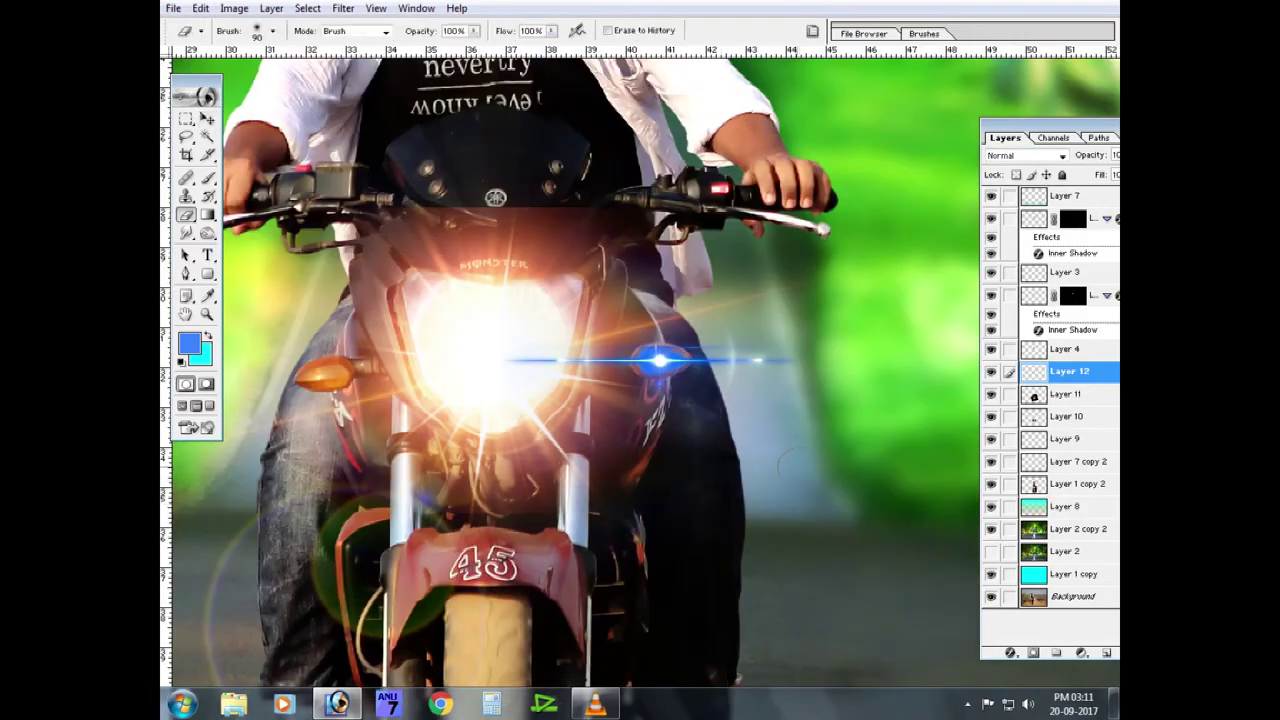
pyautogui.hotkey('ctrl', 'j')
pyautogui.press('v')
pyautogui.moveTo(655, 370); pyautogui.dragTo(410, 370)
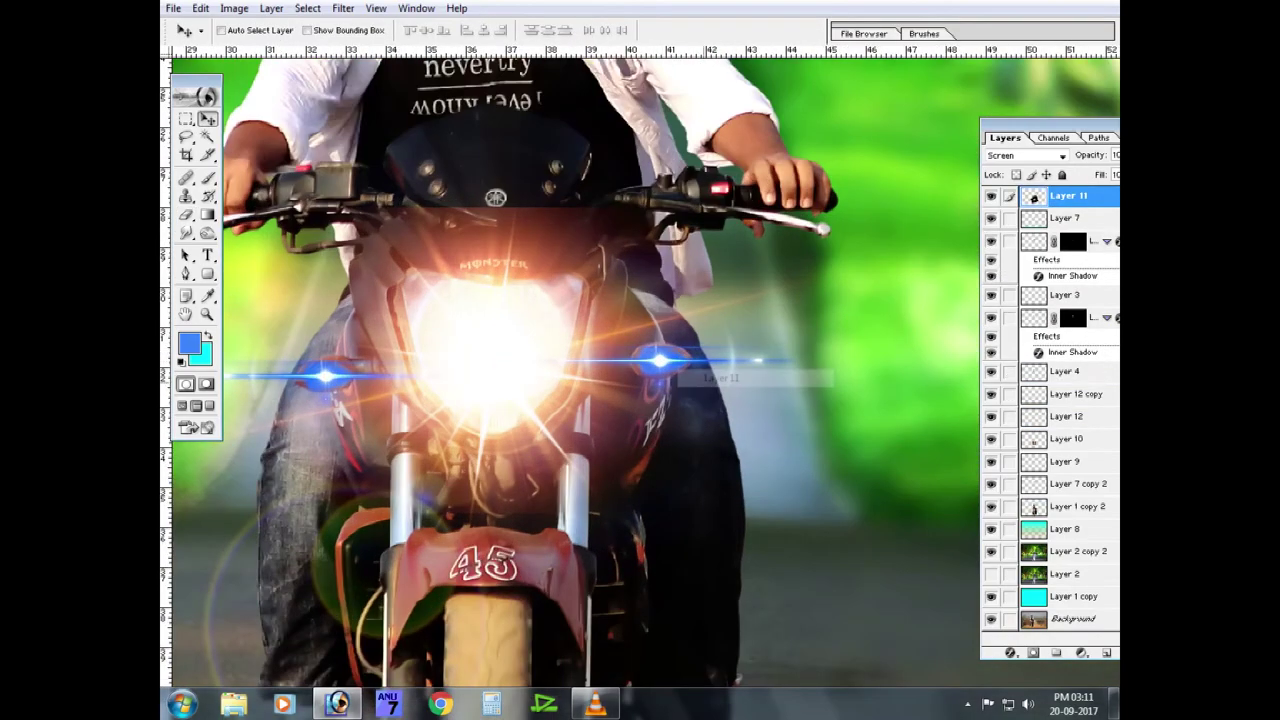
# Apply a pink Hue/Saturation shift to Layer 12's flare.
pyautogui.click(1066, 416)
pyautogui.hotkey('ctrl', 'u')
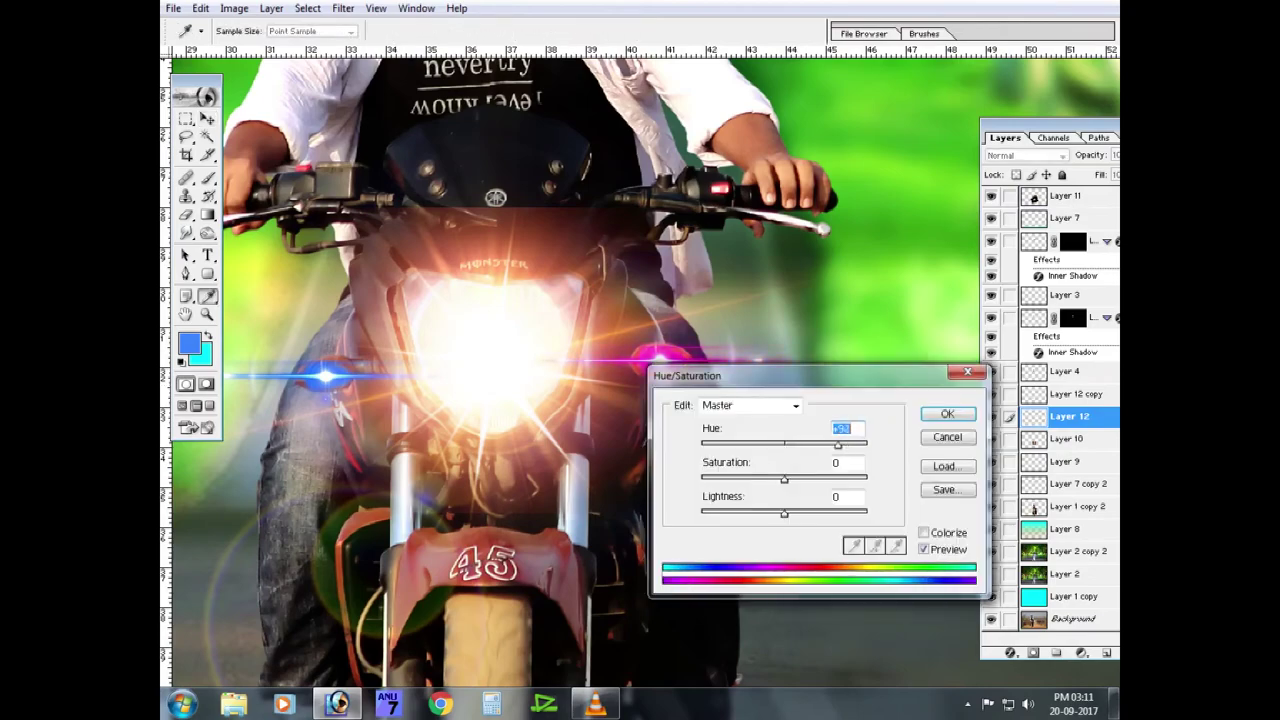
pyautogui.press('Return')
# Move Layer 12 copy to the right handlebar end, rotate 90° clockwise, shrink and recolour it.
pyautogui.press('v')
pyautogui.rightClick(316, 368)
pyautogui.click(371, 394)
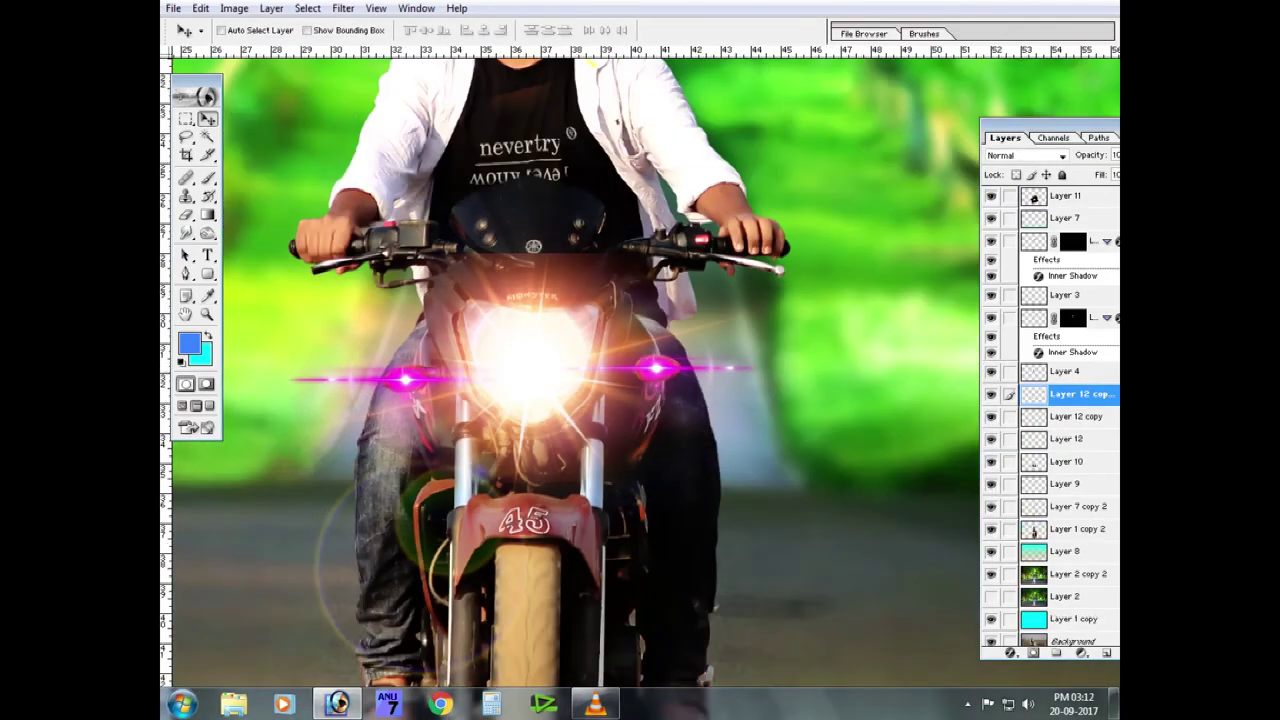
pyautogui.moveTo(655, 368); pyautogui.dragTo(786, 250)
pyautogui.hotkey('ctrl', 't')
pyautogui.rightClick(826, 230)
pyautogui.click(860, 378)
pyautogui.moveTo(870, 368); pyautogui.dragTo(829, 288)
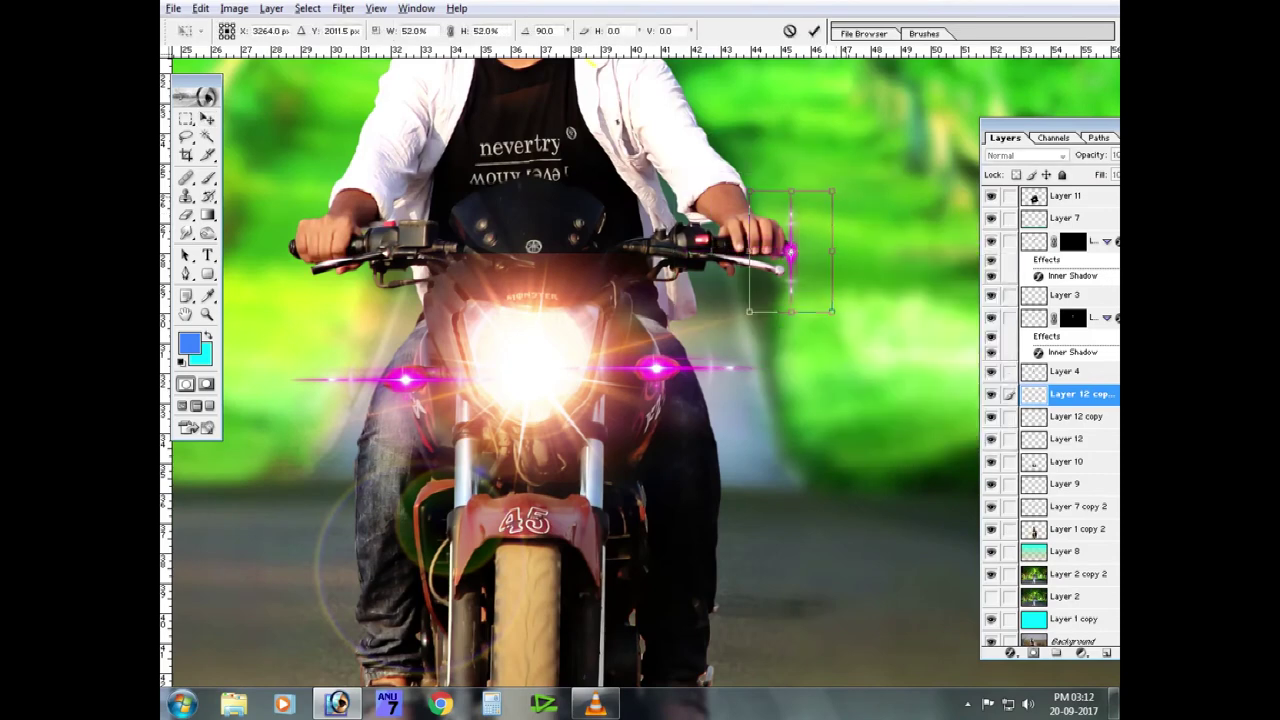
pyautogui.press('Return')
pyautogui.hotkey('ctrl', 'u')
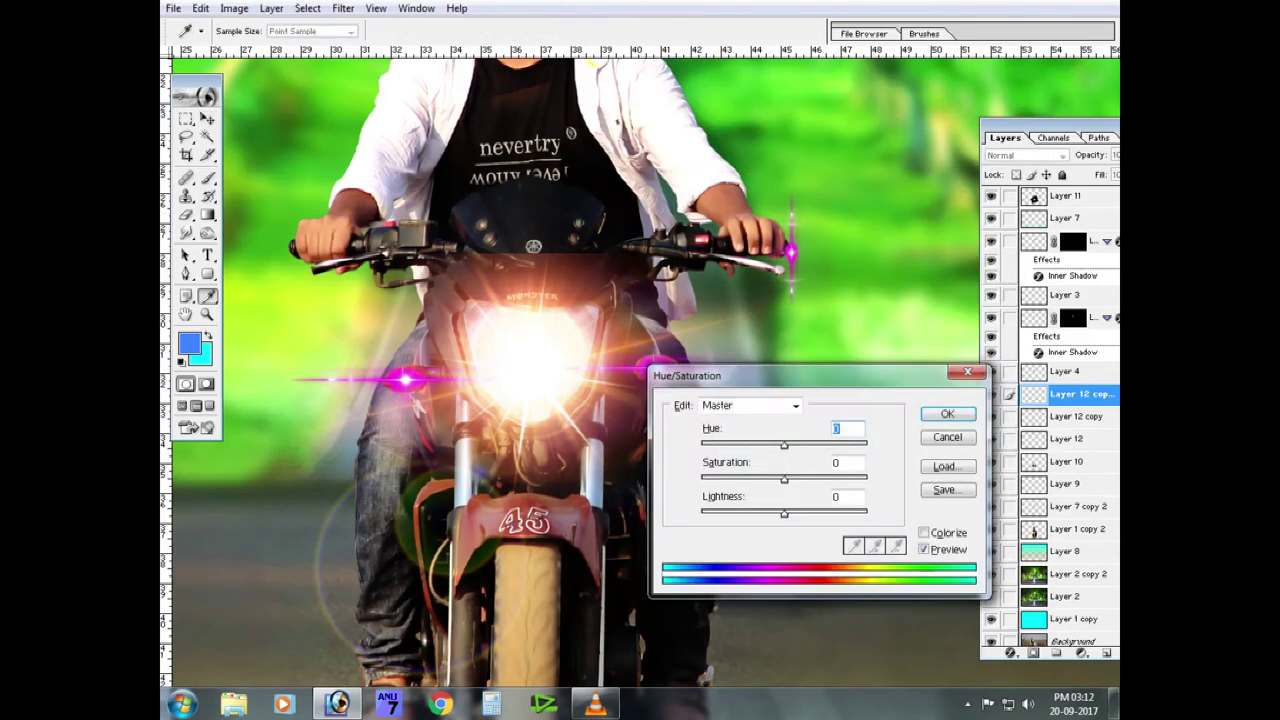
pyautogui.press('Return')
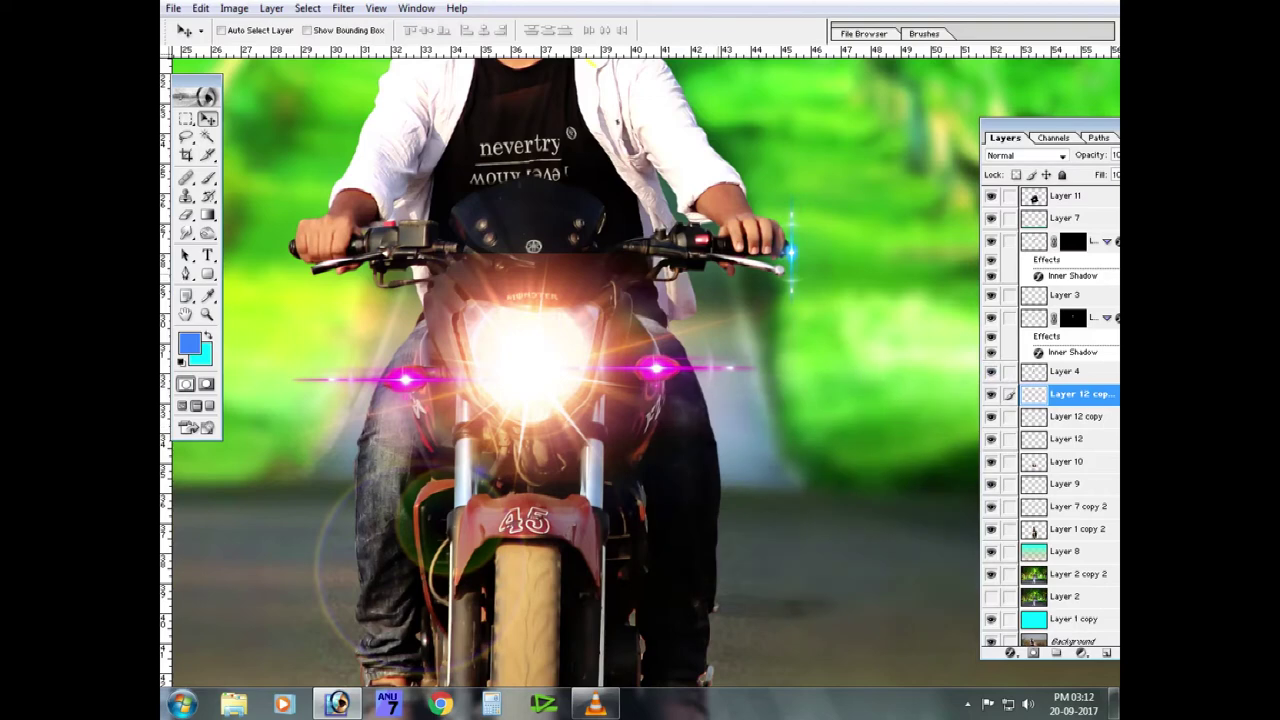
# Shift Layer 12's centre flare hue to blue.
pyautogui.rightClick(657, 367)
pyautogui.click(690, 391)
pyautogui.hotkey('ctrl', 'u')
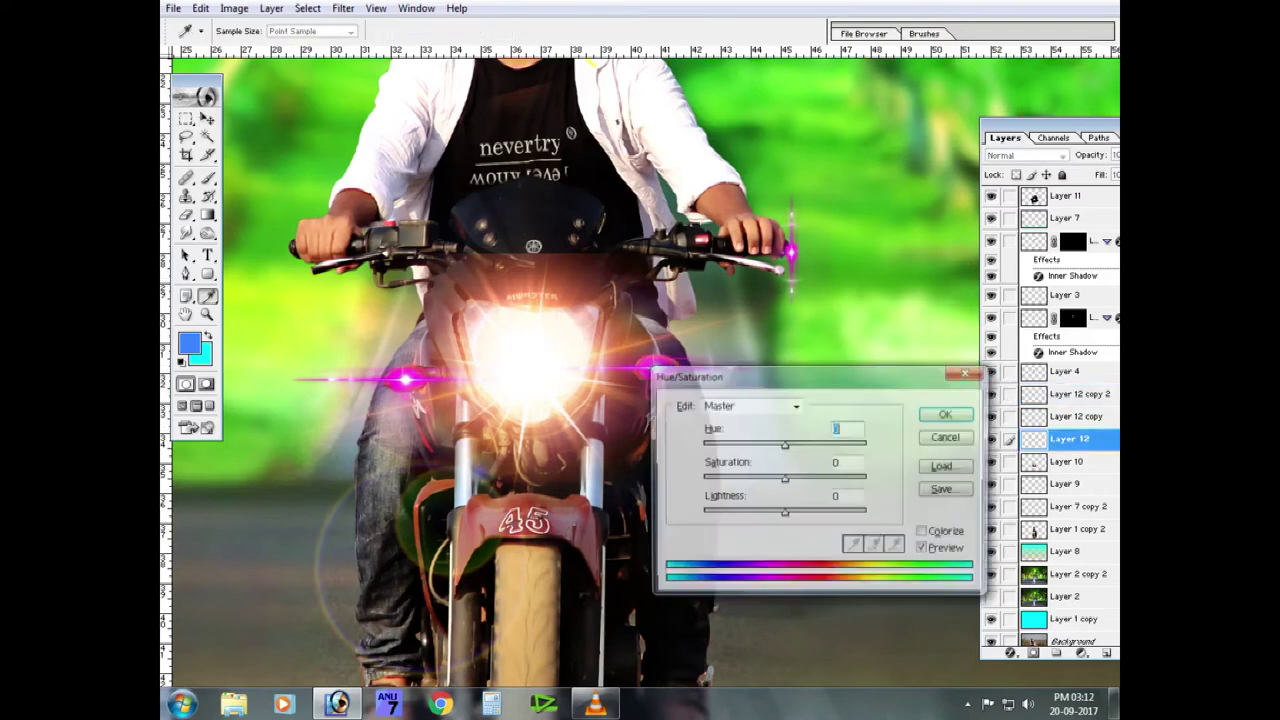
pyautogui.moveTo(710, 443); pyautogui.dragTo(740, 443)
pyautogui.moveTo(700, 375); pyautogui.dragTo(762, 389)
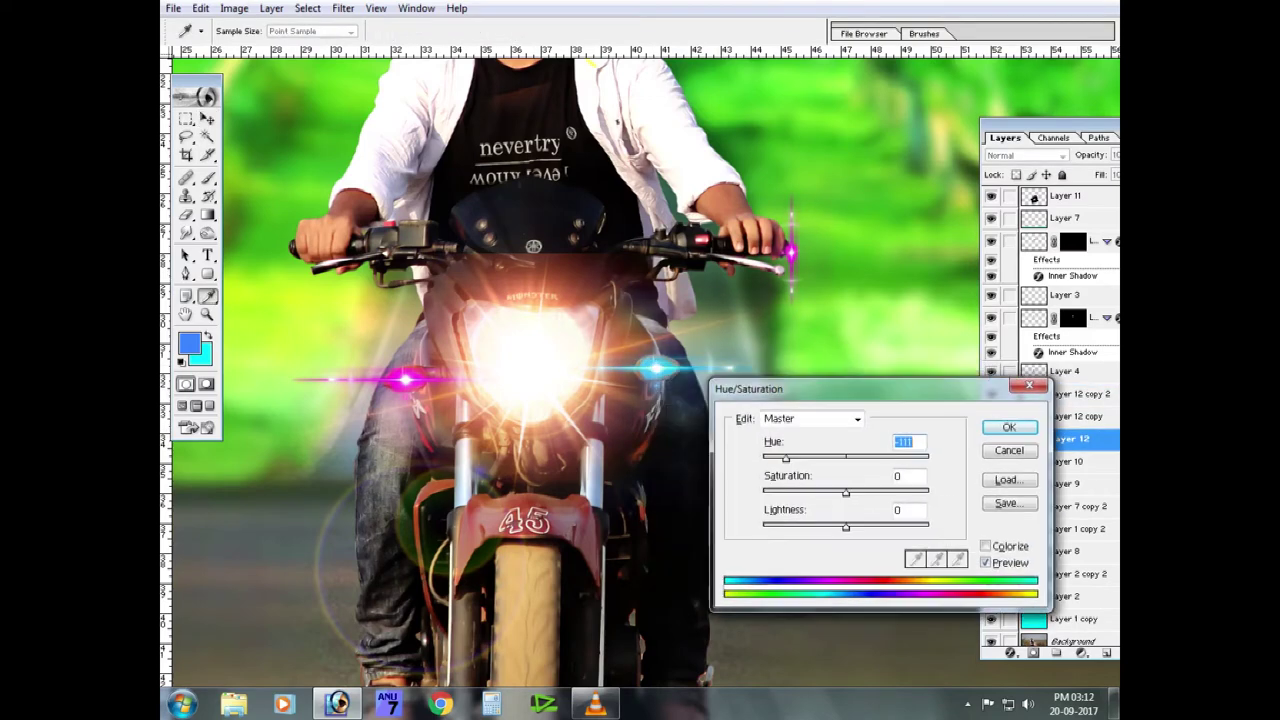
pyautogui.moveTo(802, 457); pyautogui.dragTo(790, 457)
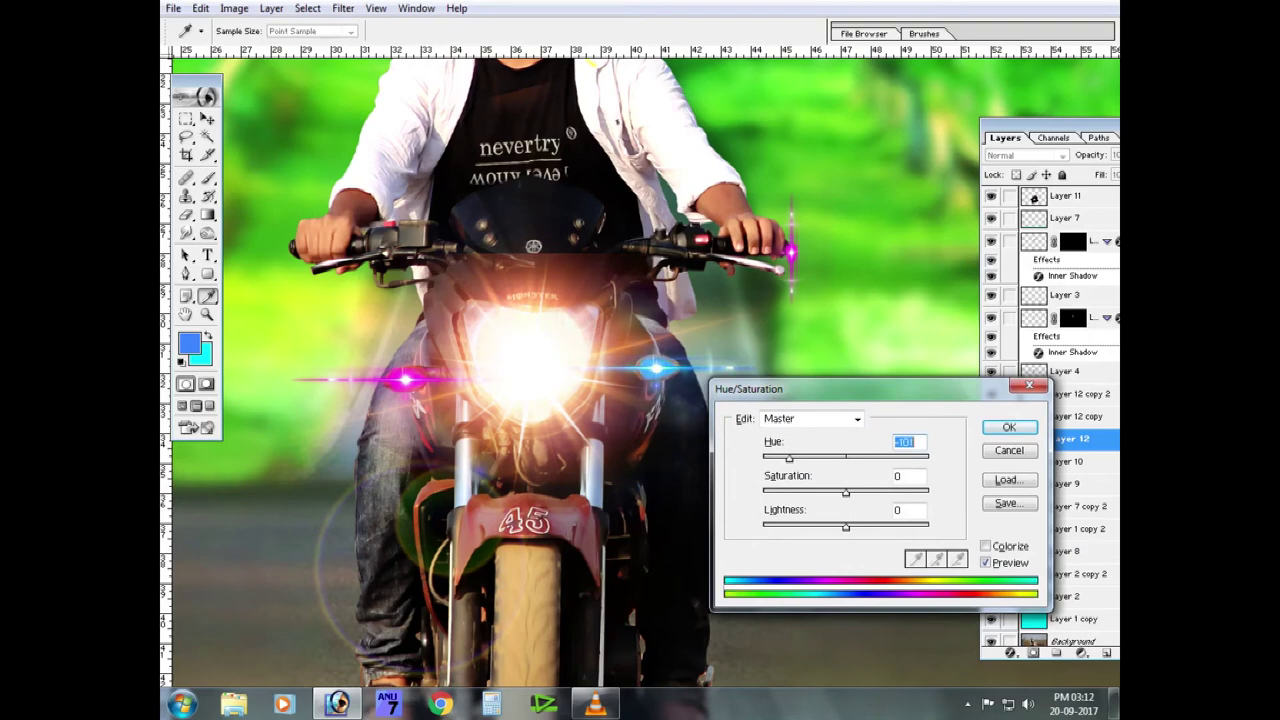
pyautogui.press('Return')
# Move Layer 12 copy 2's flare to the left handlebar end, duplicate it and zoom out.
pyautogui.rightClick(392, 376)
pyautogui.click(440, 405)
pyautogui.hotkey('ctrl', 'u')
pyautogui.rightClick(795, 255)
pyautogui.click(823, 263)
pyautogui.moveTo(790, 250); pyautogui.dragTo(297, 250)
pyautogui.hotkey('ctrl', 'j')
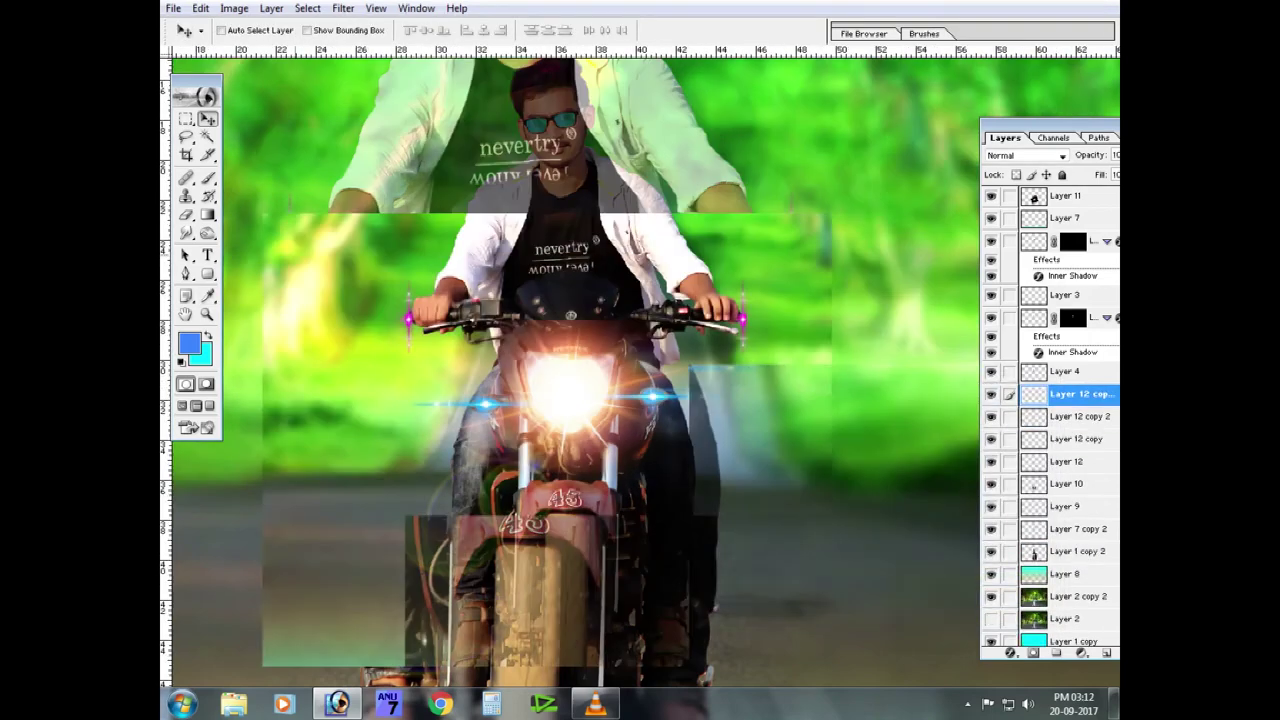
pyautogui.hotkey('ctrl', '-')
pyautogui.hotkey('ctrl', '-')
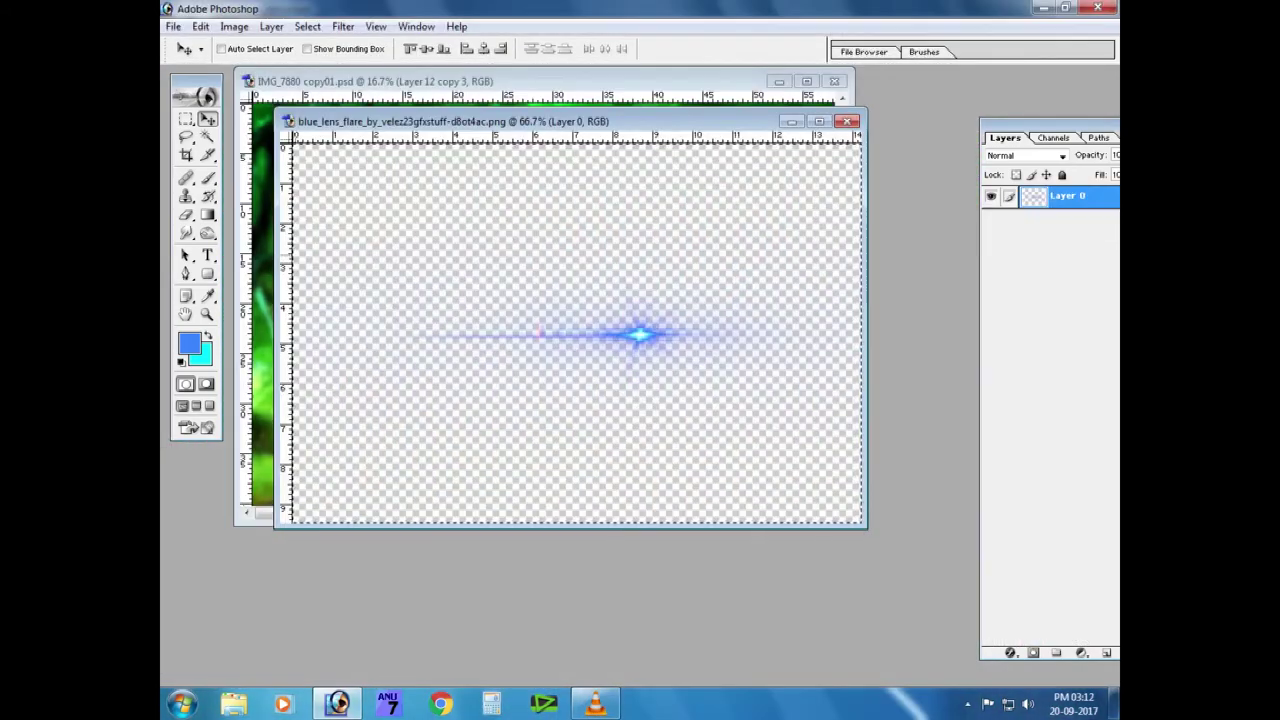
# Open the blue lens flare image.
pyautogui.hotkey('ctrl', 'o')
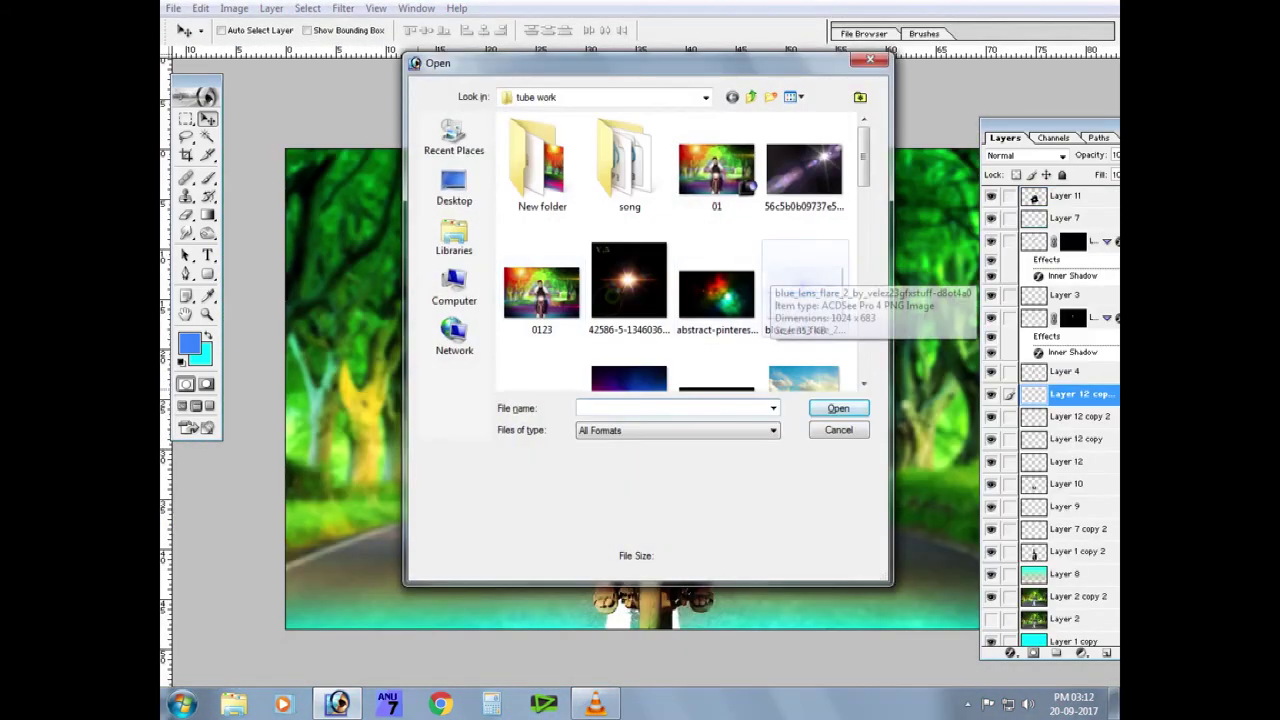
pyautogui.scroll(-2, 800, 290)
pyautogui.doubleClick(543, 285)
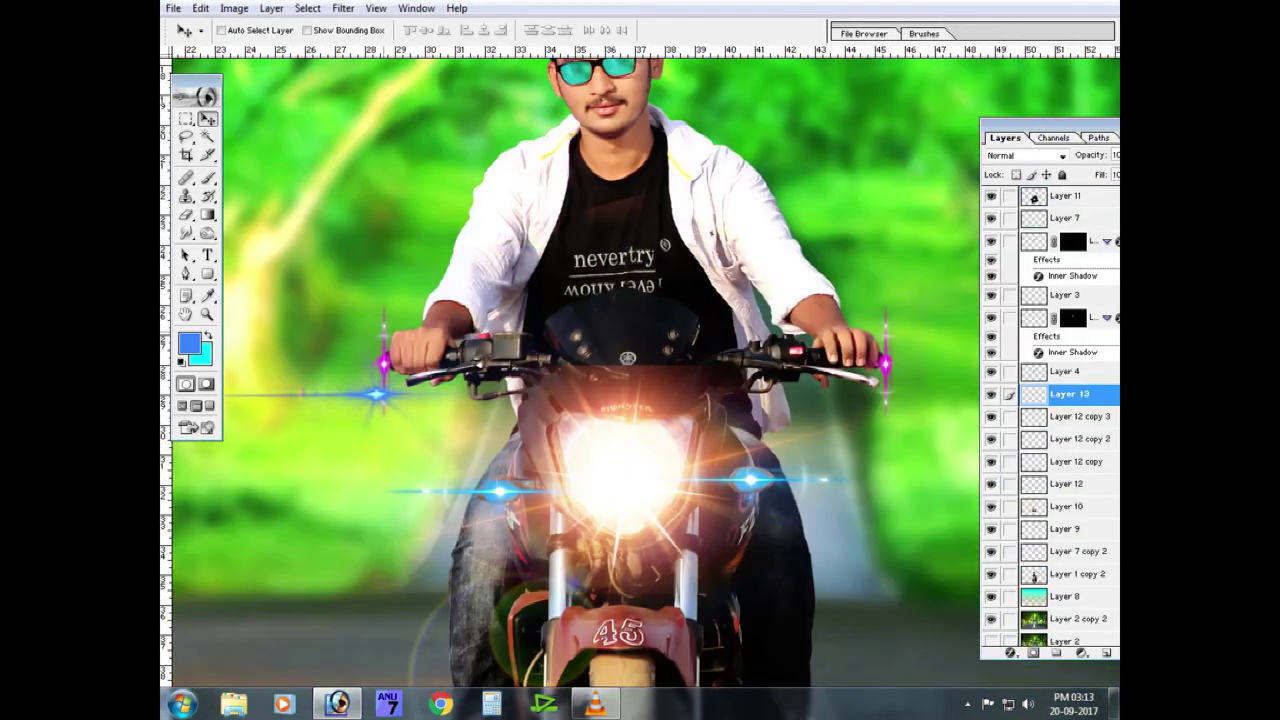
# Delete the old magenta handlebar flare layers and nudge Layer 12 copy 2 up the handlebar.
pyautogui.rightClick(386, 337)
pyautogui.click(410, 343)
pyautogui.press('Delete')
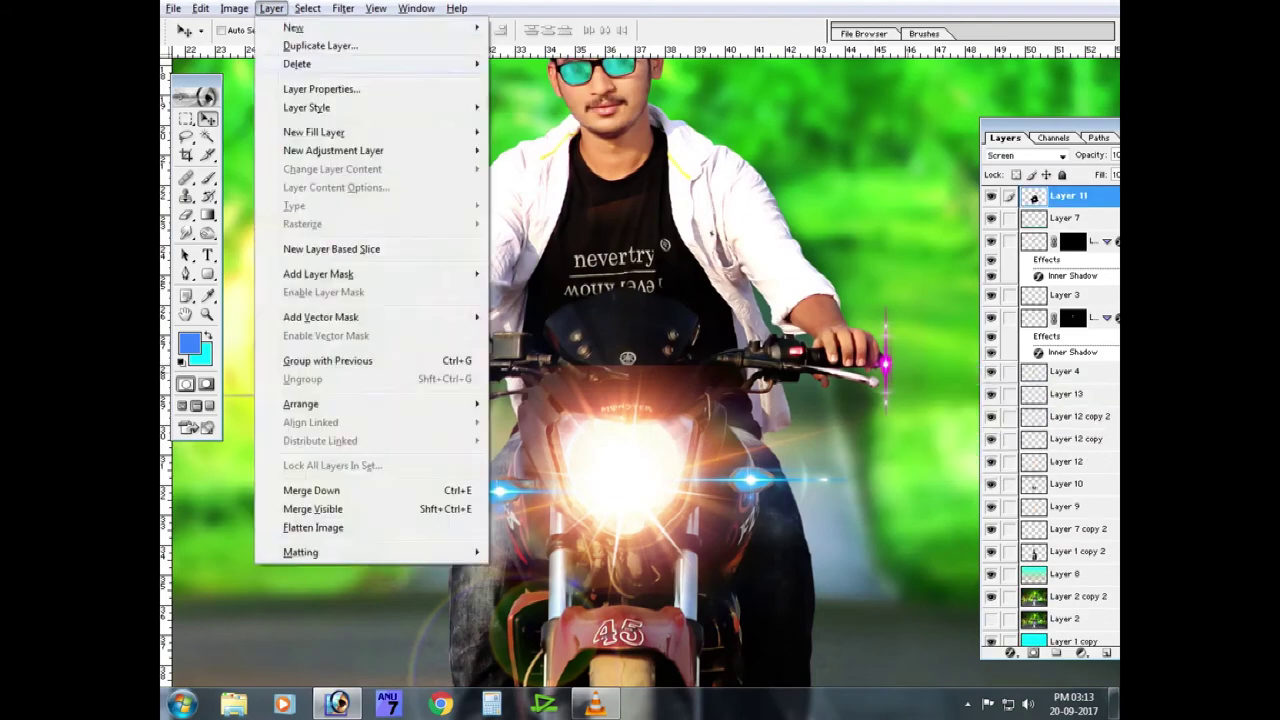
pyautogui.rightClick(884, 345)
pyautogui.click(945, 348)
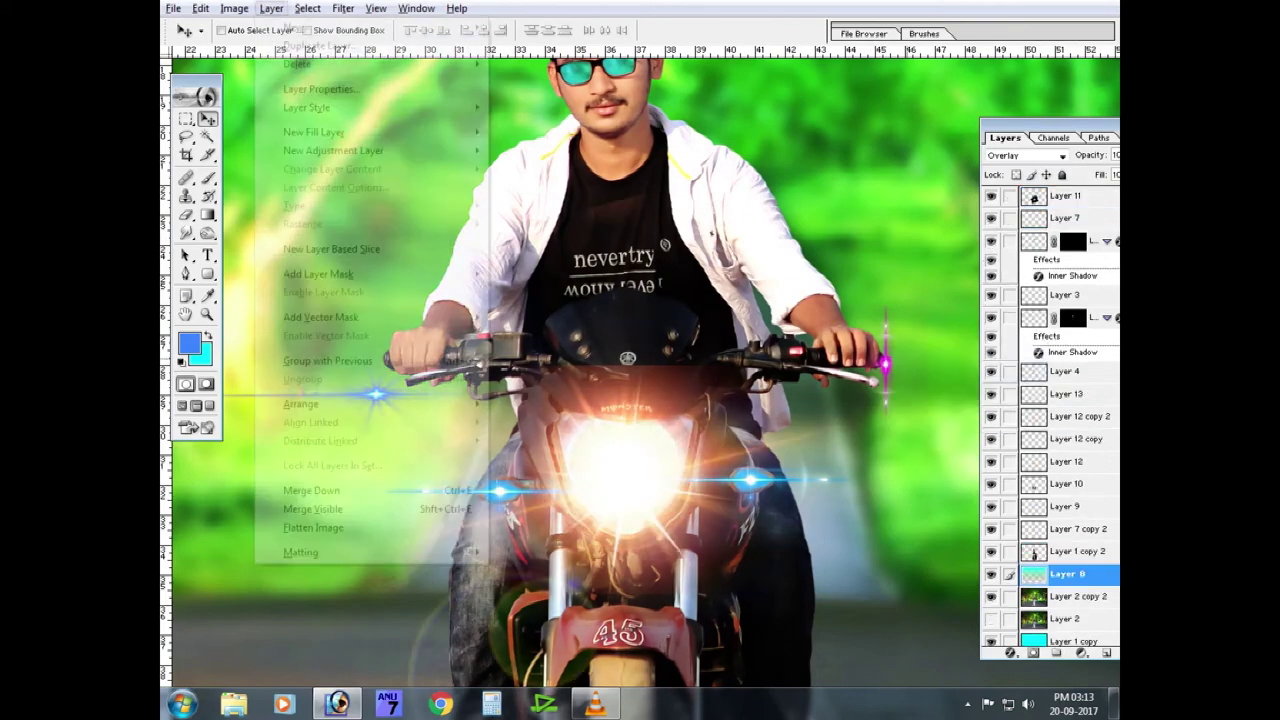
pyautogui.moveTo(884, 363); pyautogui.dragTo(902, 307)
pyautogui.rightClick(380, 392)
pyautogui.click(405, 403)
pyautogui.press('Delete')
# Place a copy of the new blue flare at the right handlebar, rotated vertical.
pyautogui.rightClick(376, 392)
pyautogui.click(405, 420)
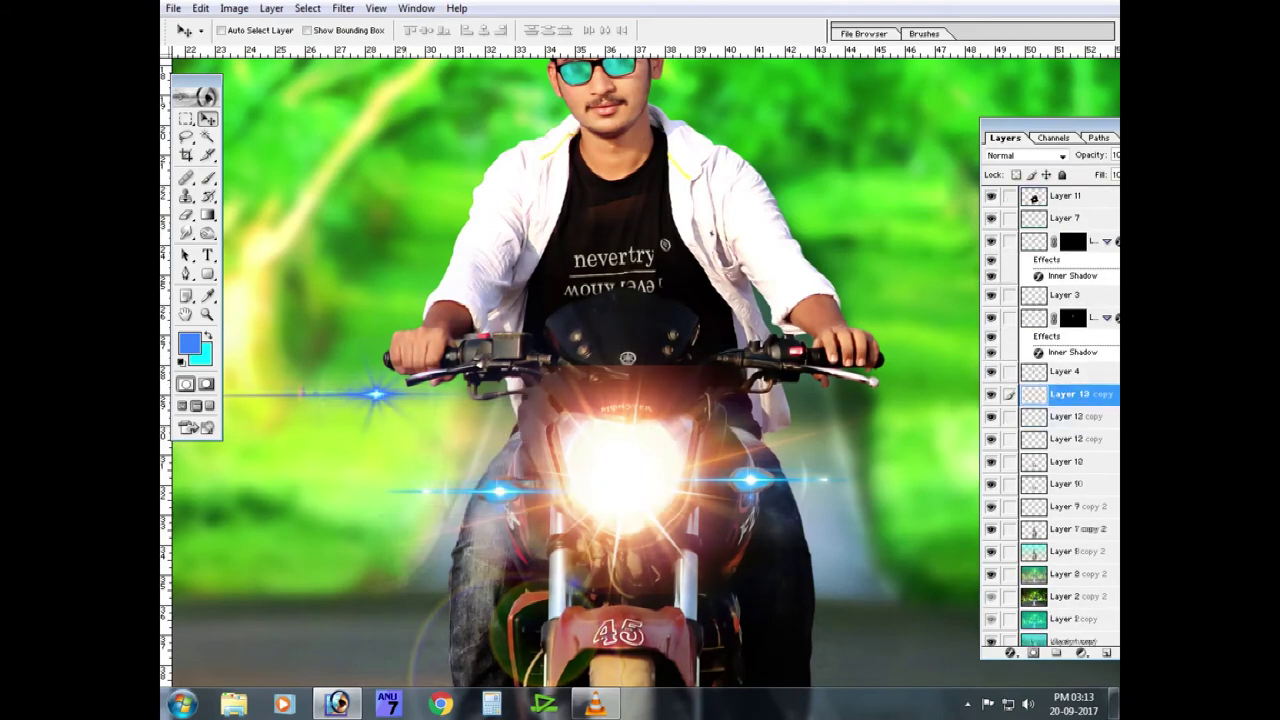
pyautogui.moveTo(376, 392); pyautogui.dragTo(872, 357)
pyautogui.hotkey('ctrl', 't')
pyautogui.rightClick(893, 361)
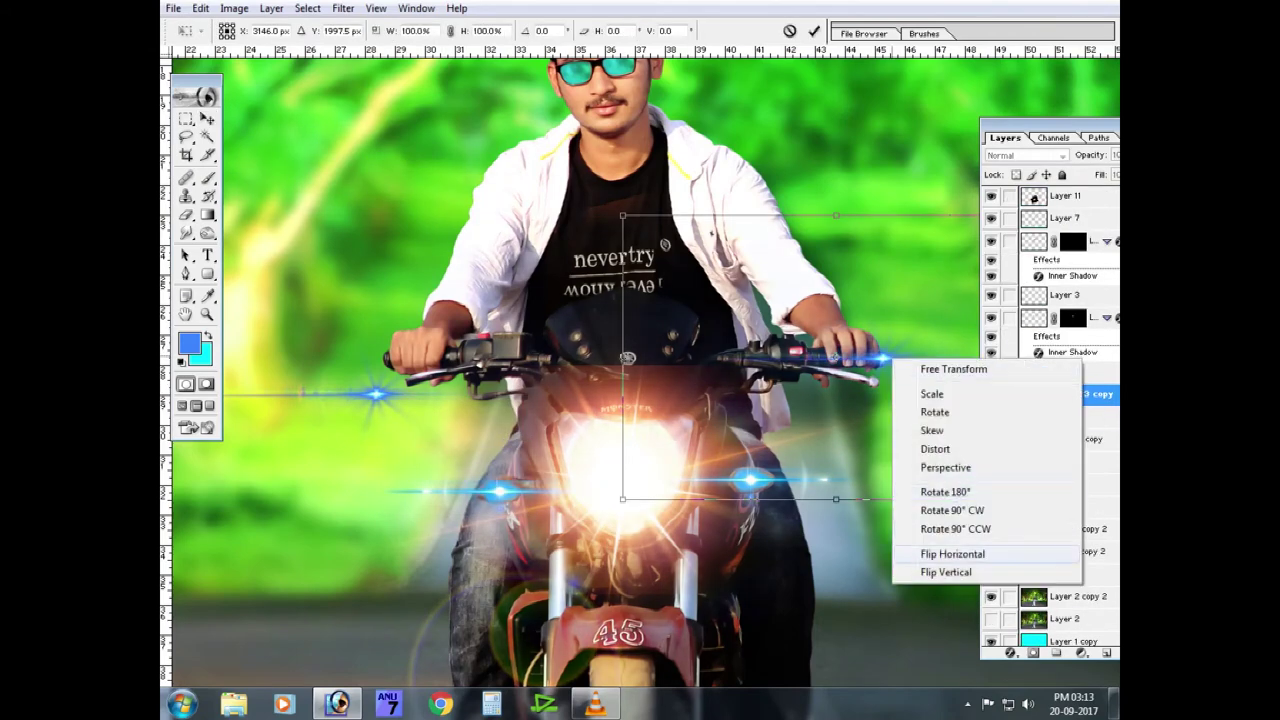
pyautogui.click(950, 553)
pyautogui.rightClick(848, 310)
pyautogui.click(905, 478)
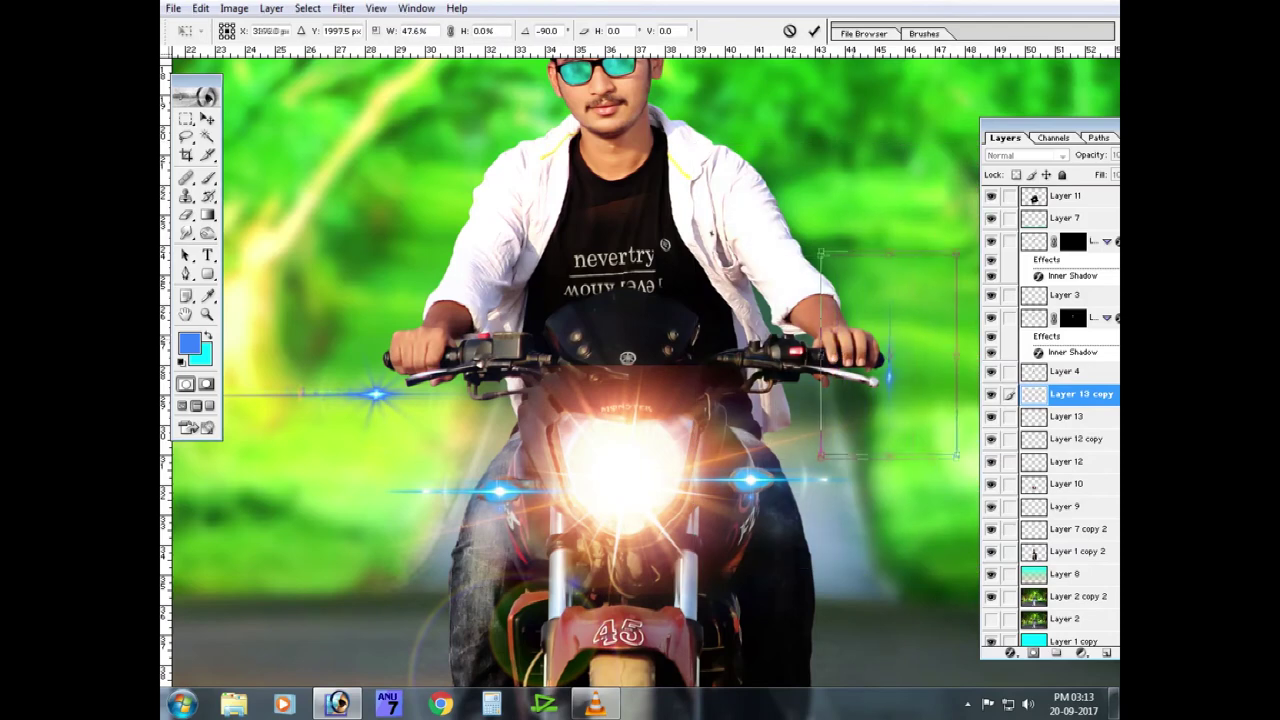
pyautogui.press('Return')
# Adjust the handlebar flare's brightness, turn it magenta, and copy it to the left handlebar end.
pyautogui.click(234, 8)
pyautogui.click(405, 160)
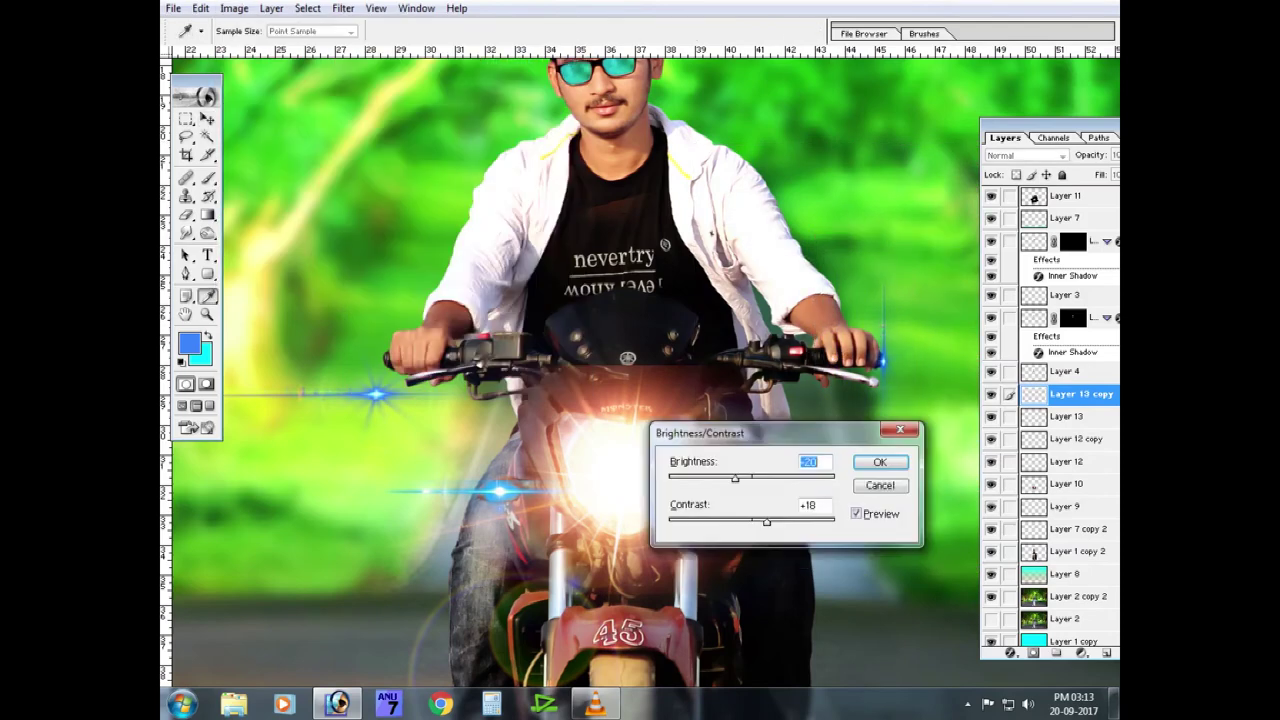
pyautogui.press('Return')
pyautogui.hotkey('ctrl', 'u')
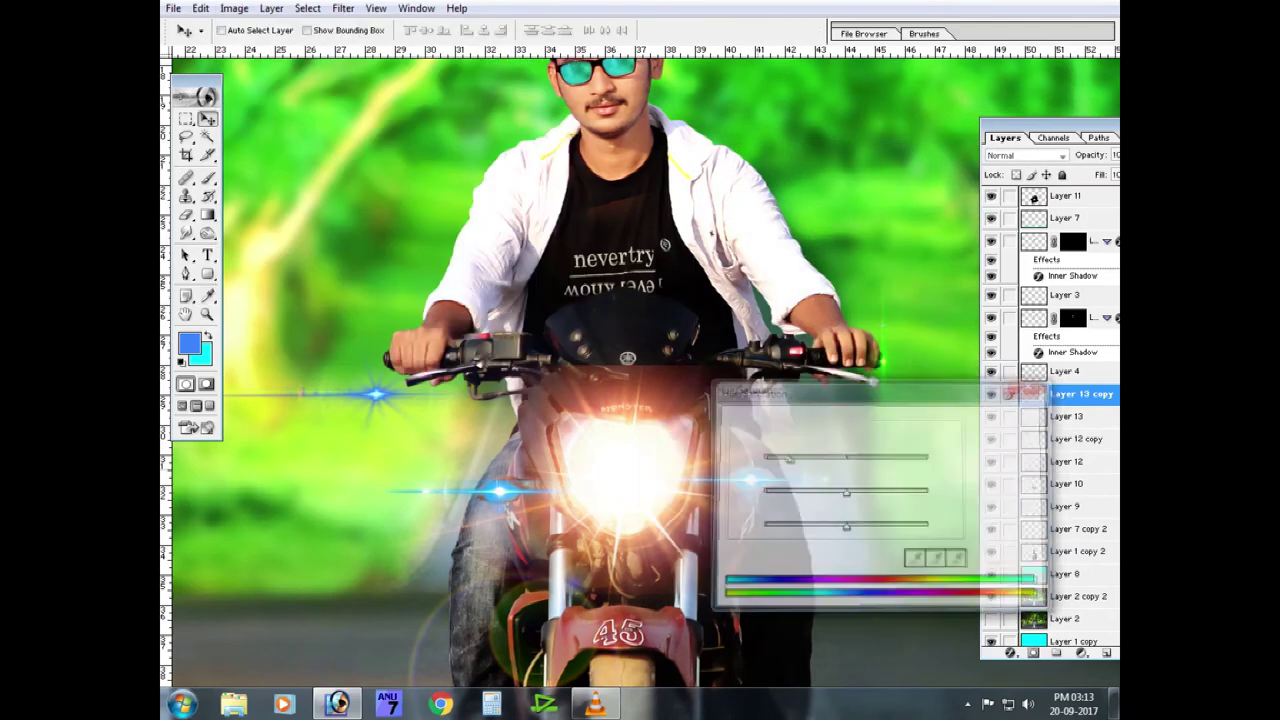
pyautogui.press('Escape')
pyautogui.hotkey('ctrl', 'u')
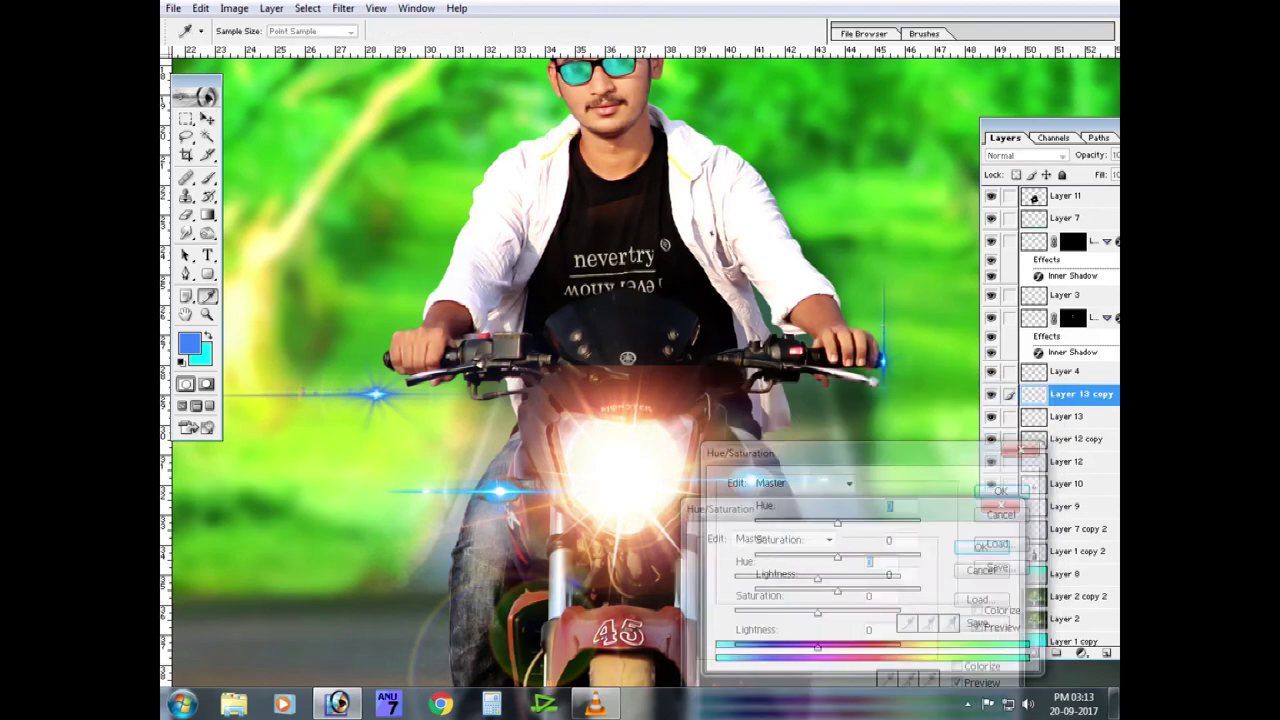
pyautogui.press('Return')
pyautogui.moveTo(883, 355); pyautogui.dragTo(388, 355)
# Select Layer 13, fit the image to screen, and start enlarging its flare across the scene.
pyautogui.rightClick(345, 396)
pyautogui.click(365, 422)
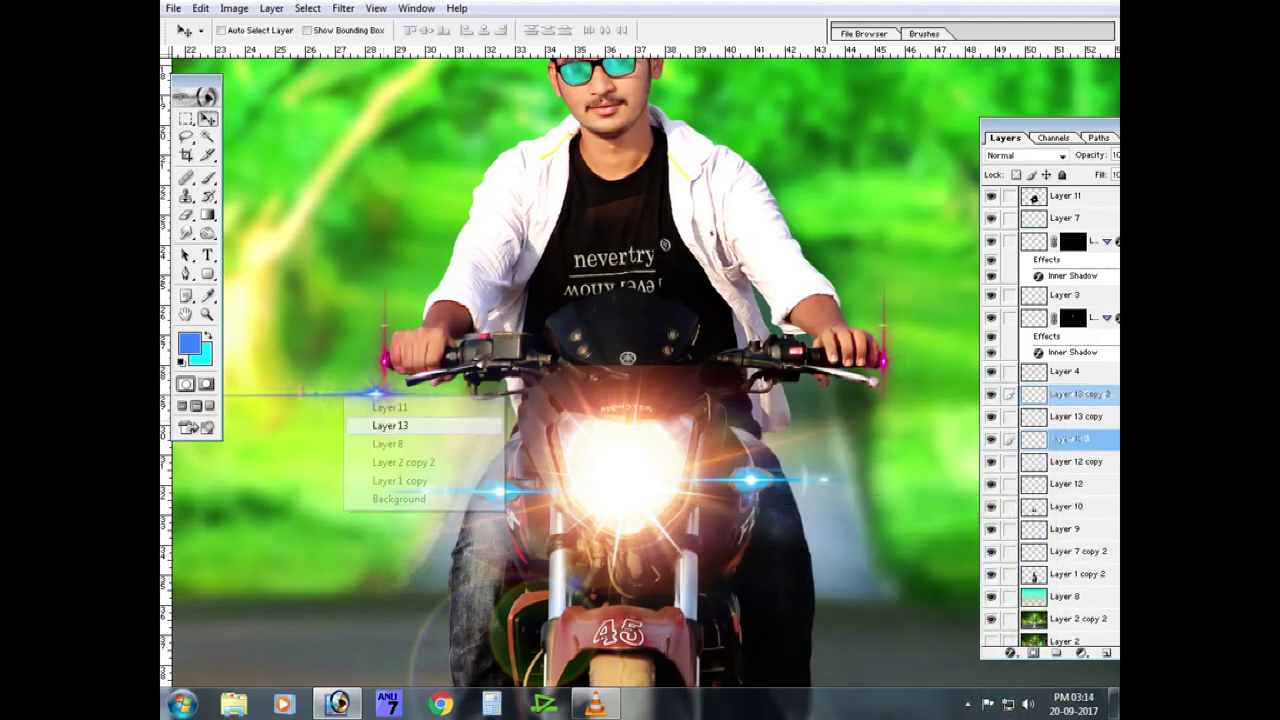
pyautogui.hotkey('ctrl', '0')
pyautogui.hotkey('ctrl', 't')
pyautogui.moveTo(688, 400); pyautogui.dragTo(925, 502)
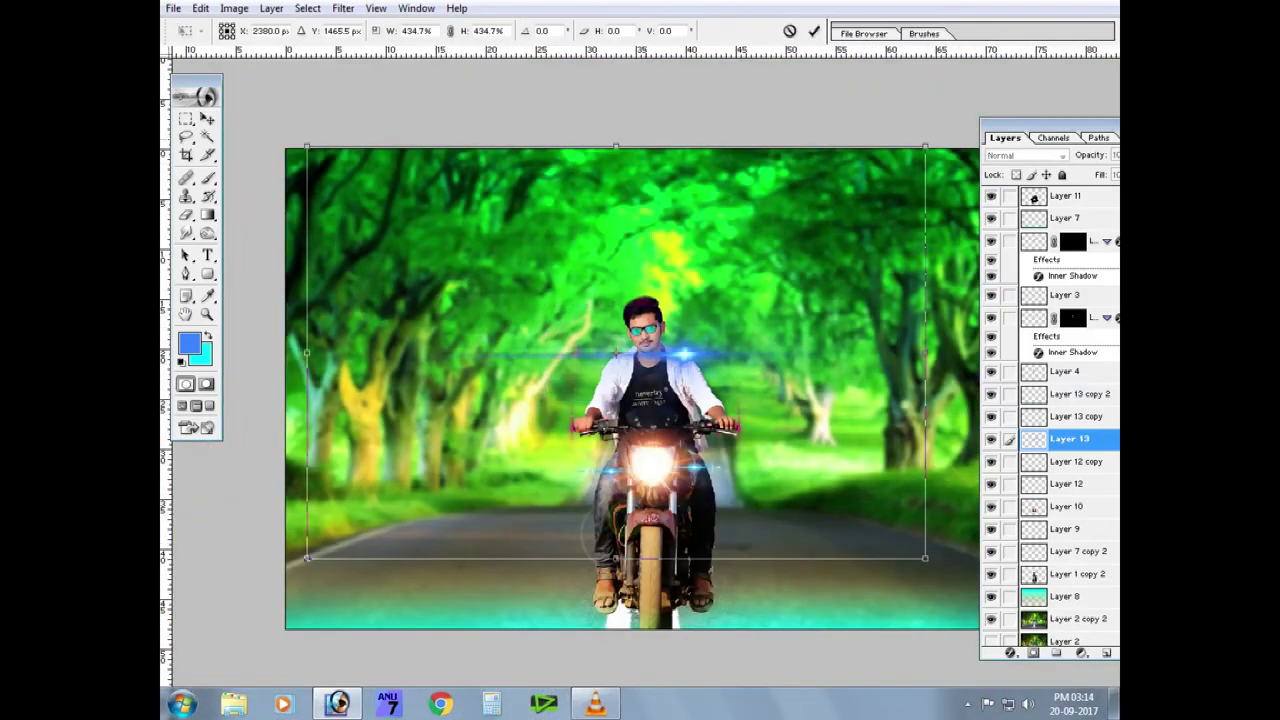
# Stretch the Layer 13 light streak wider and adjust its brightness and contrast.
pyautogui.hotkey('ctrl', '-')
pyautogui.moveTo(857, 509)
pyautogui.mouseDown()
pyautogui.moveTo(1059, 558)
pyautogui.moveTo(1110, 585)
pyautogui.mouseUp()
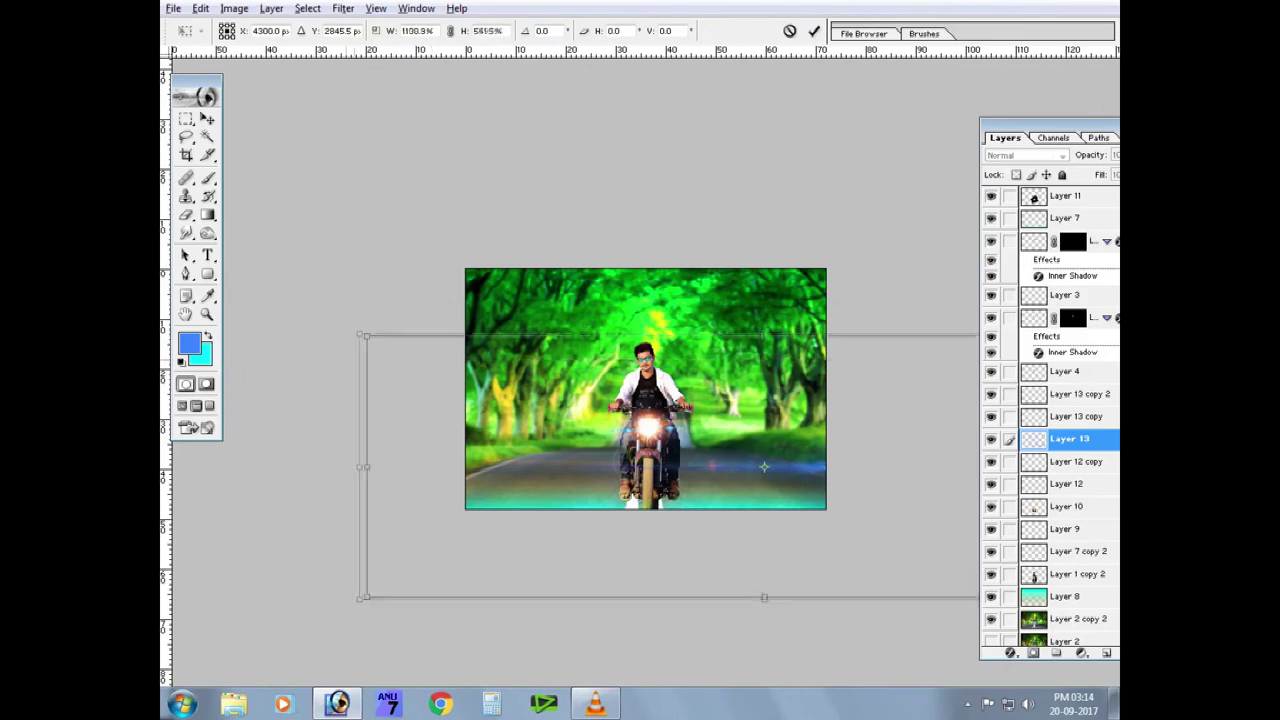
pyautogui.press('Return')
pyautogui.click(234, 8)
pyautogui.click(420, 165)
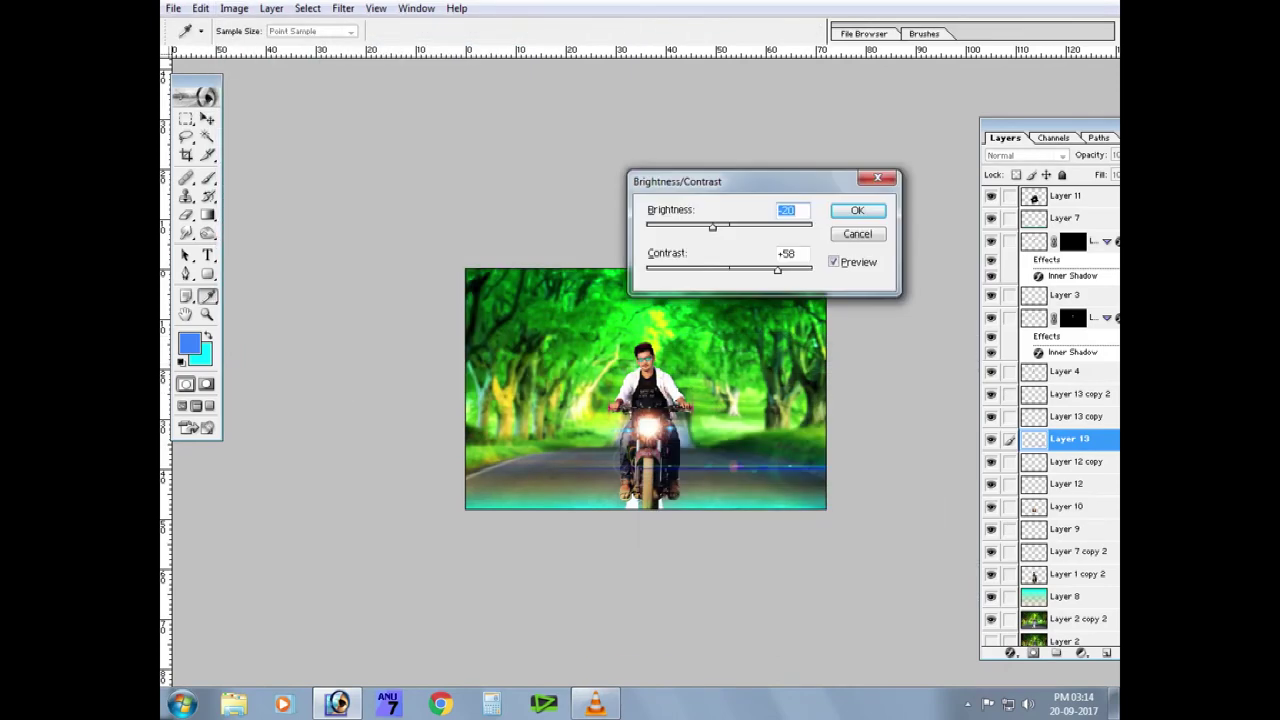
pyautogui.press('Return')
# Shift the streak's hue toward magenta with Hue/Saturation.
pyautogui.hotkey('ctrl', '+')
pyautogui.hotkey('ctrl', 'u')
pyautogui.moveTo(750, 508); pyautogui.dragTo(420, 72)
pyautogui.moveTo(490, 141); pyautogui.dragTo(505, 141)
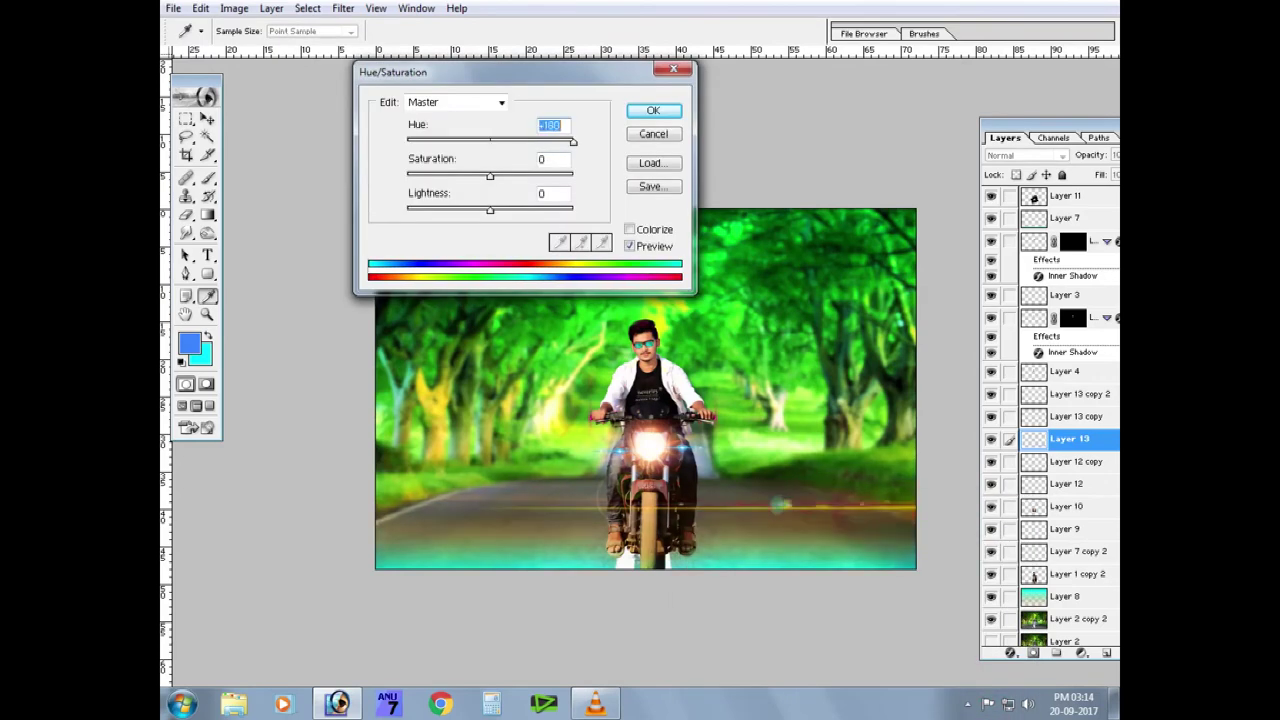
pyautogui.press('Up')
pyautogui.press('Up')
pyautogui.press('Up')
pyautogui.press('Return')
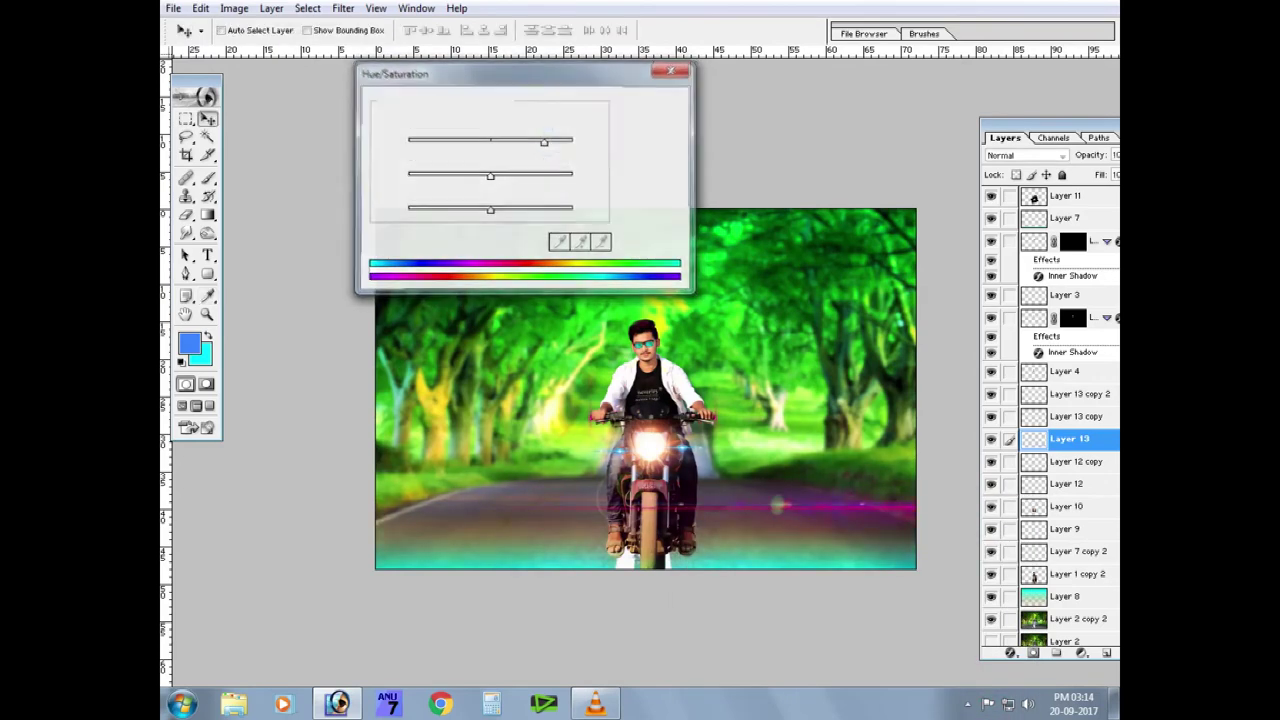
# Copy the streak to the left edge, recolour it yellow, and place another copy upper right.
pyautogui.press('v')
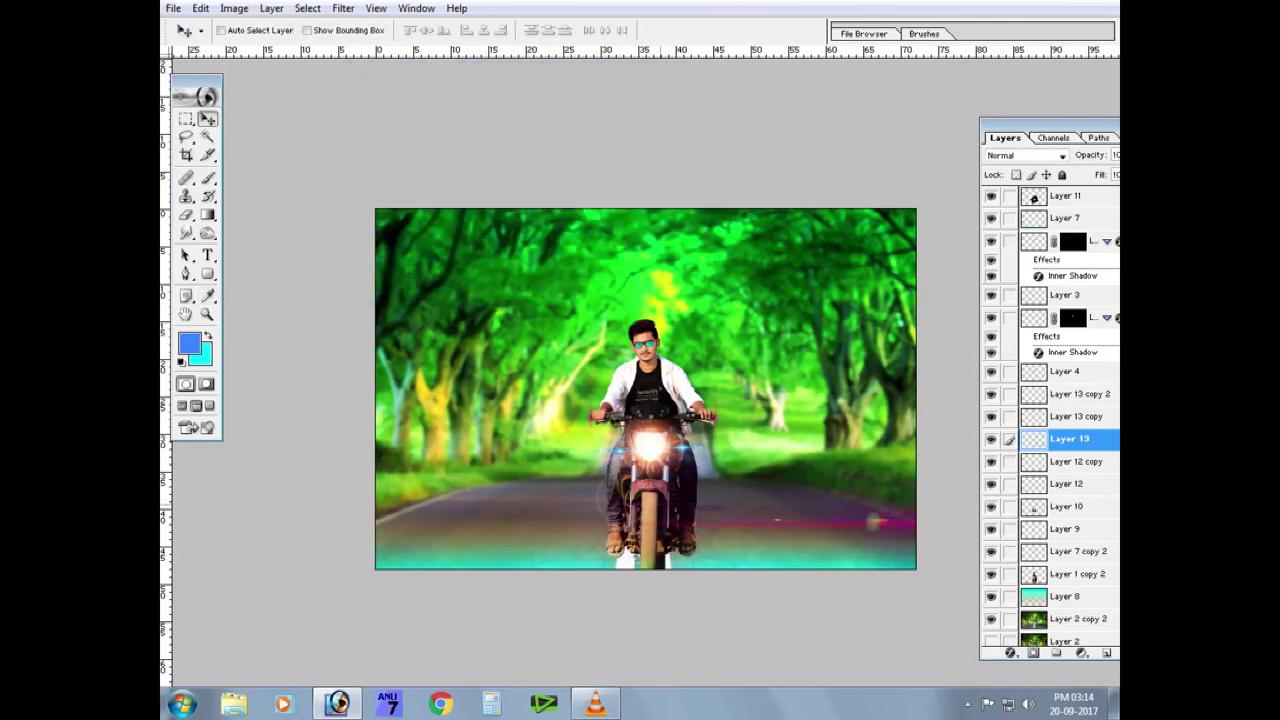
pyautogui.moveTo(875, 520); pyautogui.dragTo(390, 465)
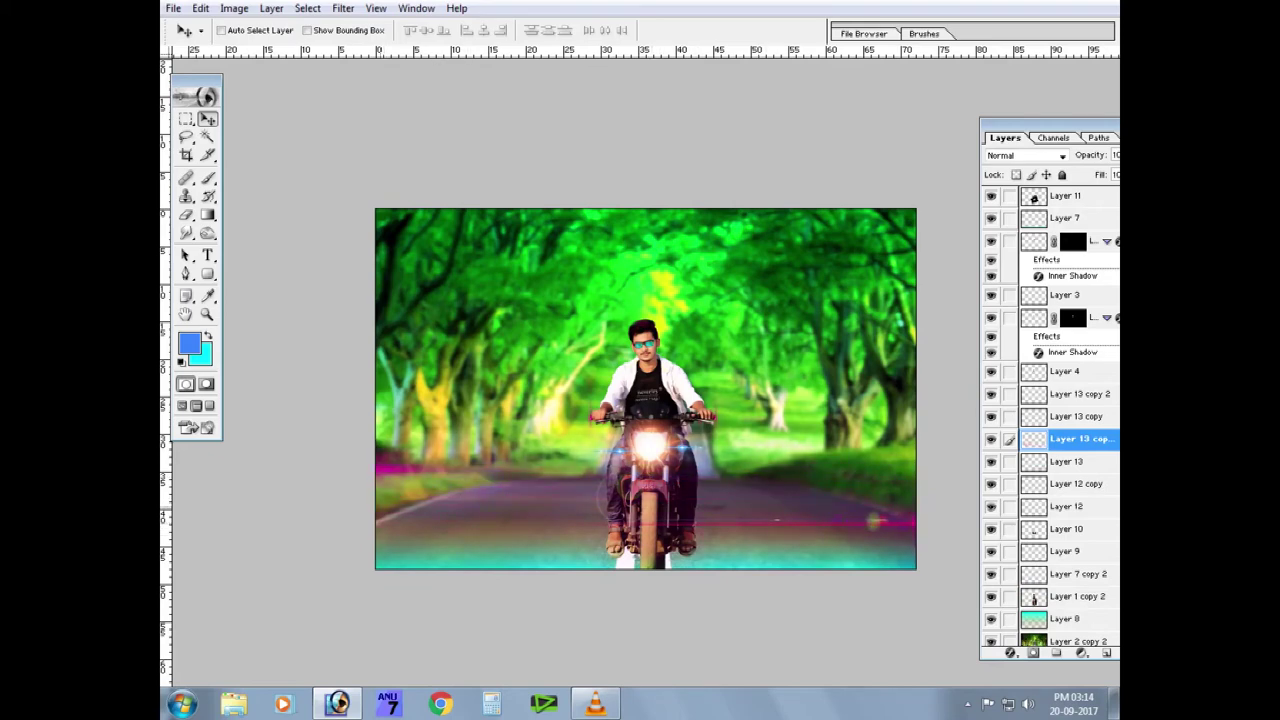
pyautogui.hotkey('ctrl', 'u')
pyautogui.press('Return')
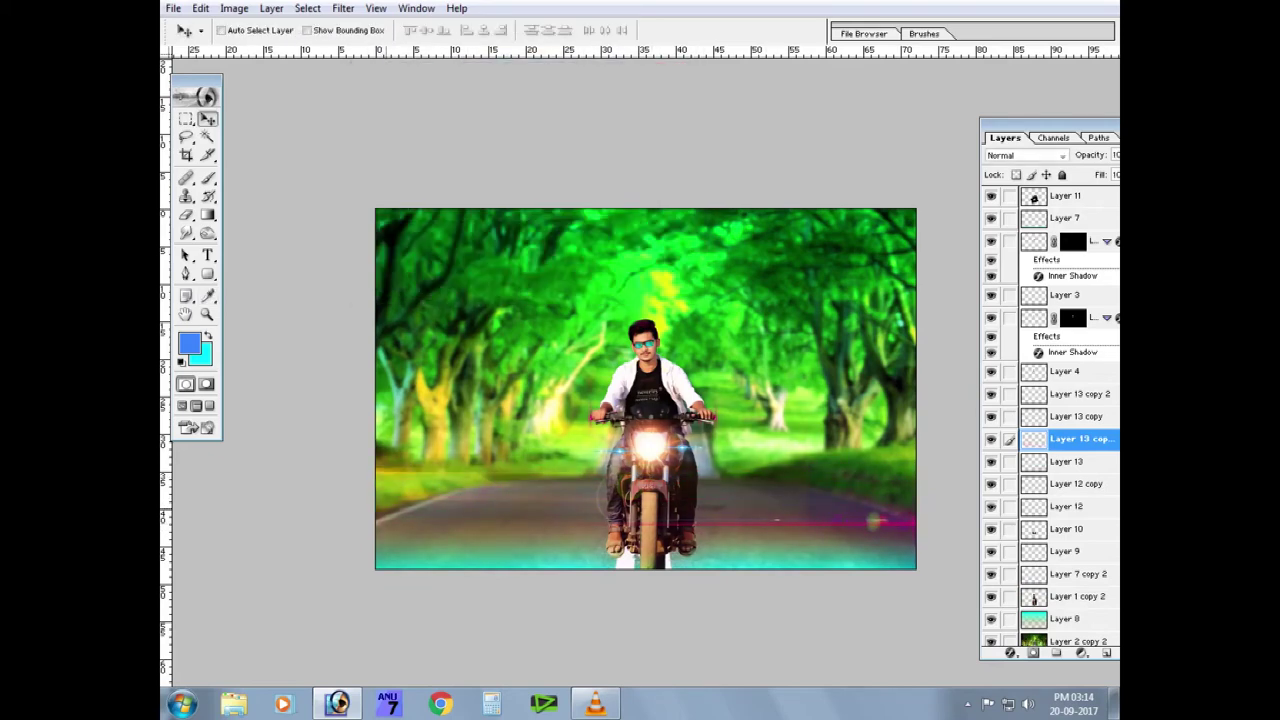
pyautogui.moveTo(410, 470); pyautogui.dragTo(790, 308)
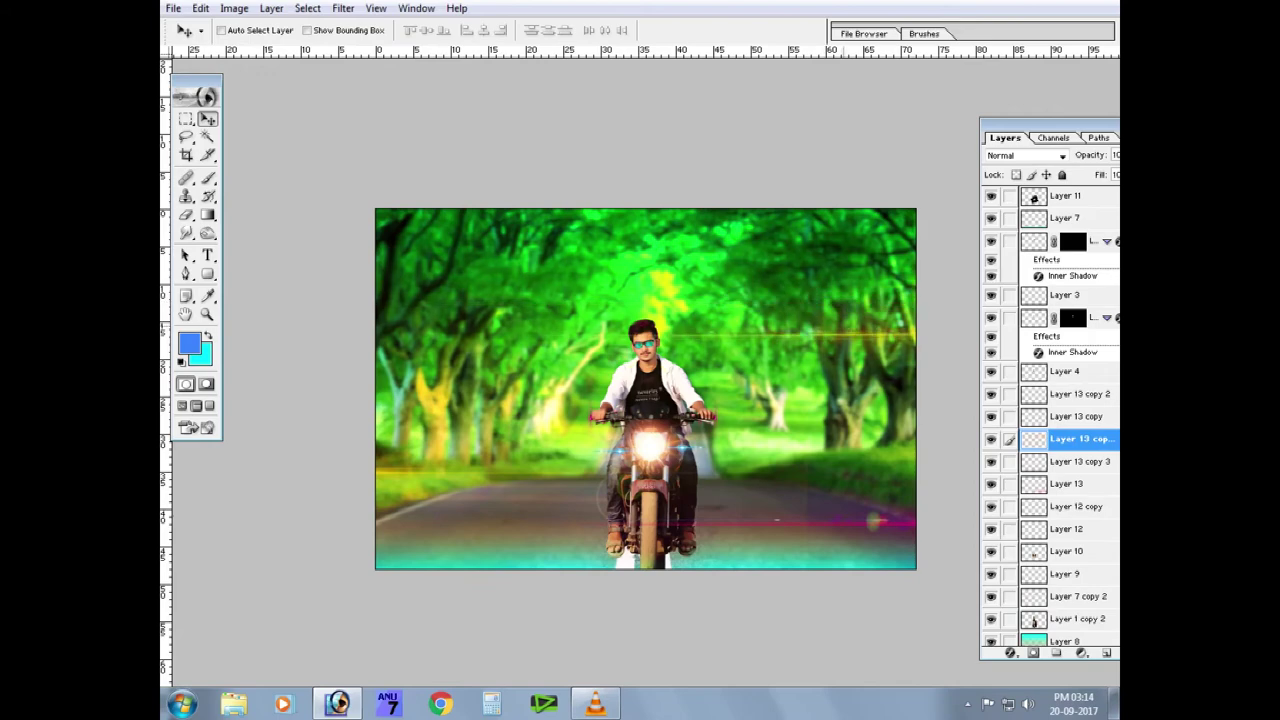
# Flip the yellow streak copy horizontally and shift it to the right.
pyautogui.rightClick(390, 472)
pyautogui.click(440, 482)
pyautogui.hotkey('ctrl', 't')
pyautogui.rightClick(418, 245)
pyautogui.click(478, 439)
pyautogui.moveTo(600, 460); pyautogui.dragTo(752, 463)
pyautogui.press('Return')
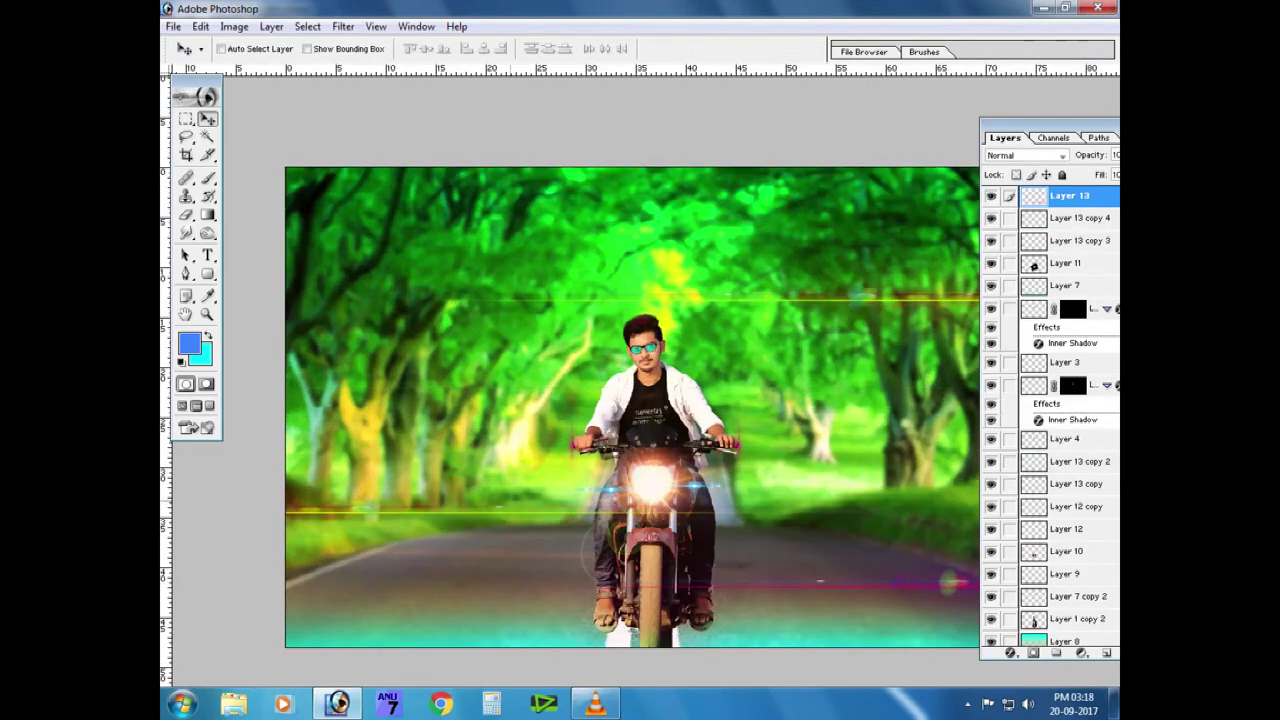
pyautogui.press('Return')
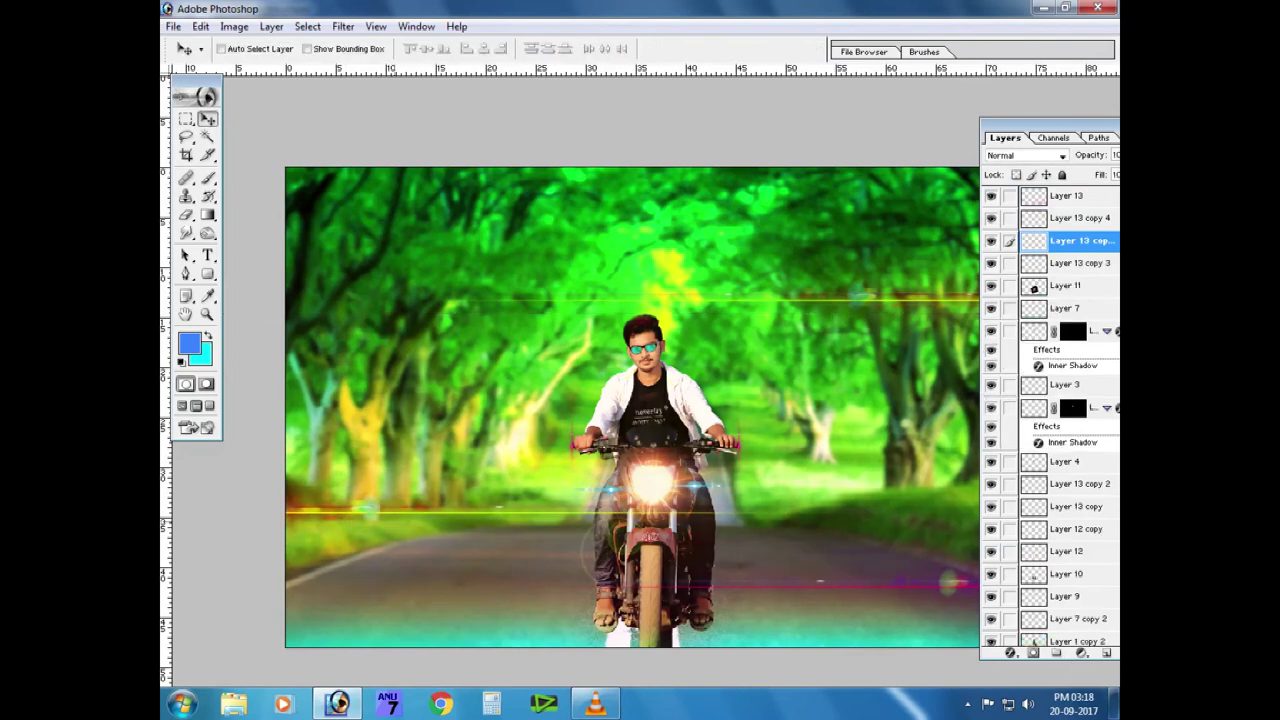
# Merge the streak copy down and recolour the streaks, setting a magenta hue of -123.
pyautogui.hotkey('ctrl', 'e')
pyautogui.hotkey('ctrl', 'u')
pyautogui.press('Up')
pyautogui.press('Up')
pyautogui.press('Up')
pyautogui.press('Return')
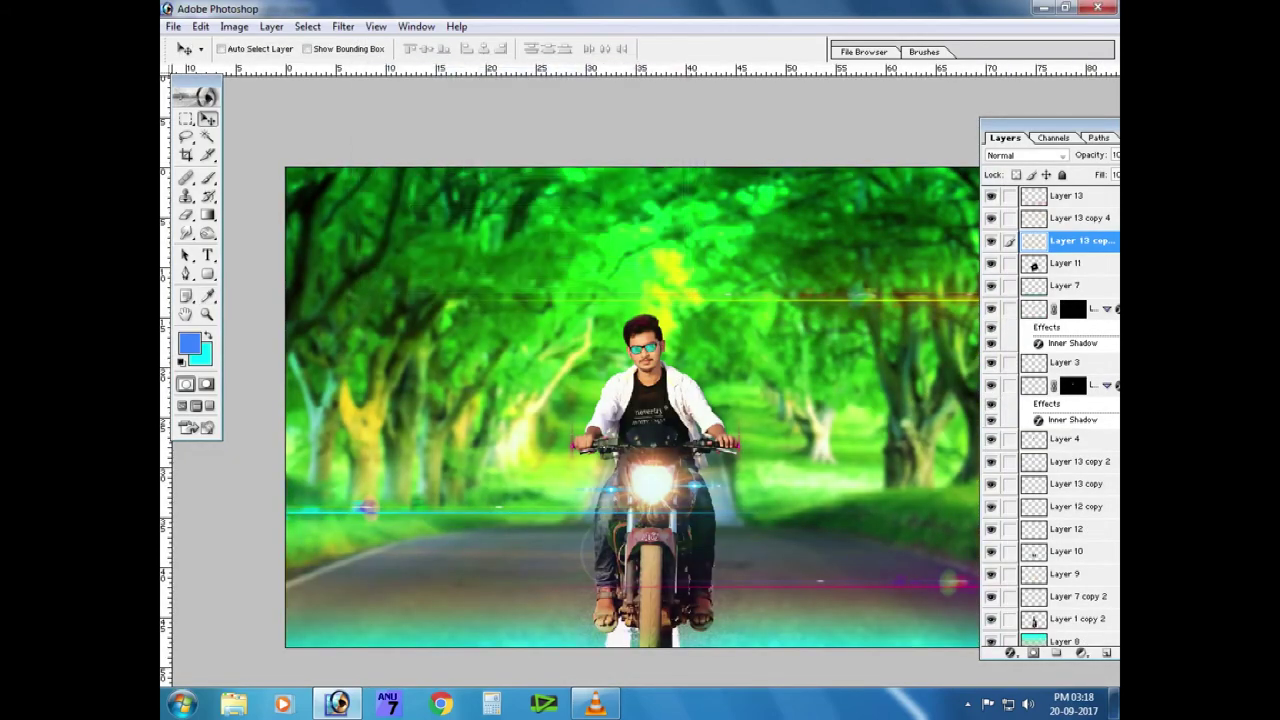
pyautogui.hotkey('ctrl', 'u')
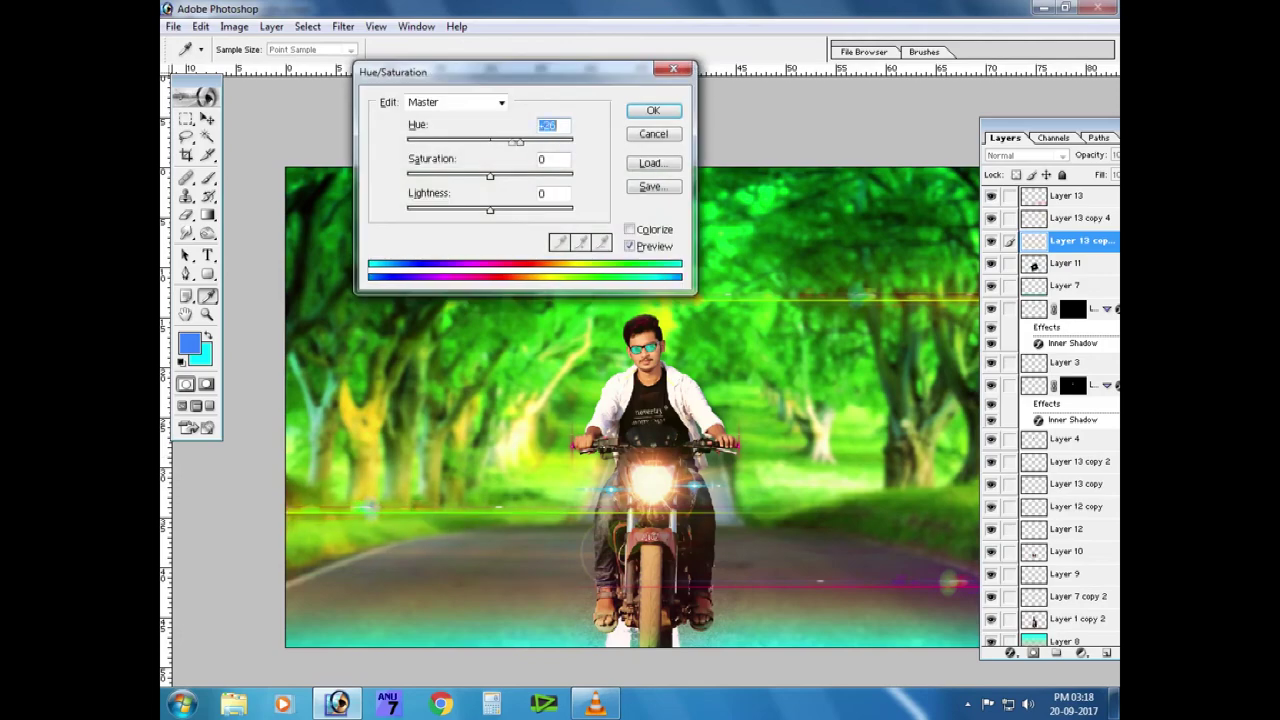
pyautogui.write('-123163')
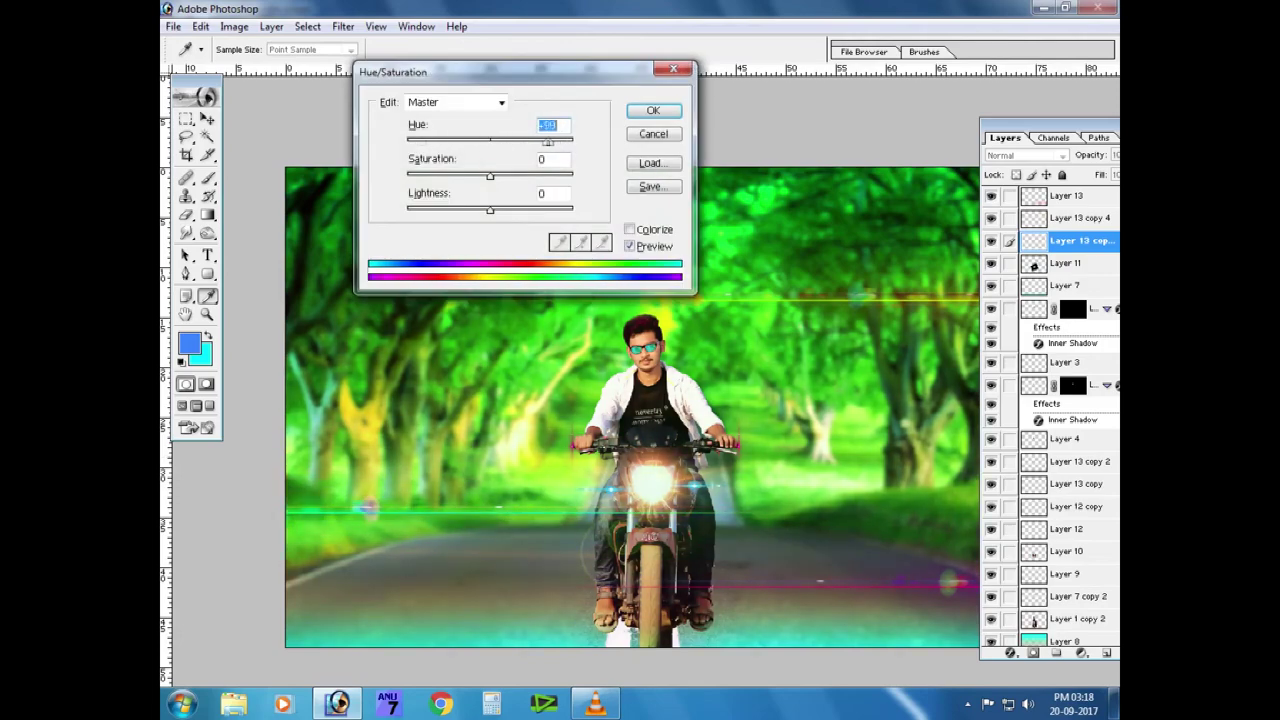
pyautogui.press('Return')
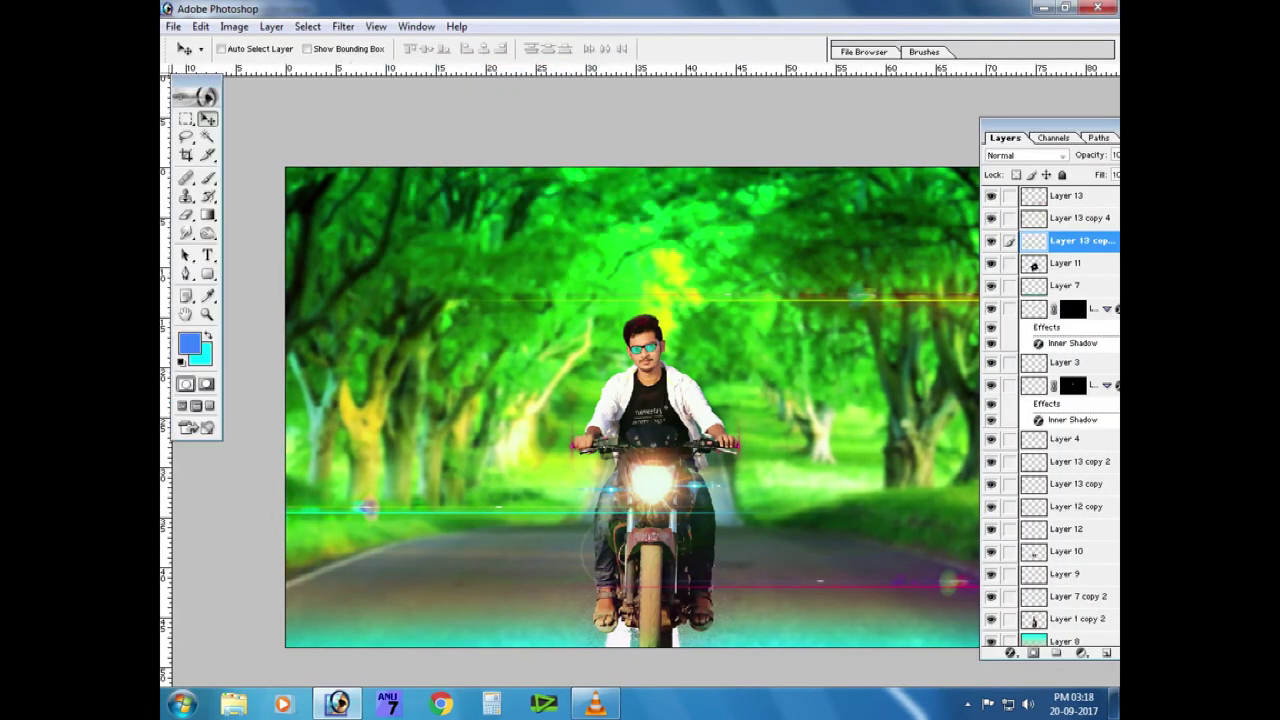
# Raise the streak layer one level, discard the extra duplicates, and select Layer 7.
pyautogui.hotkey('ctrl', ']')
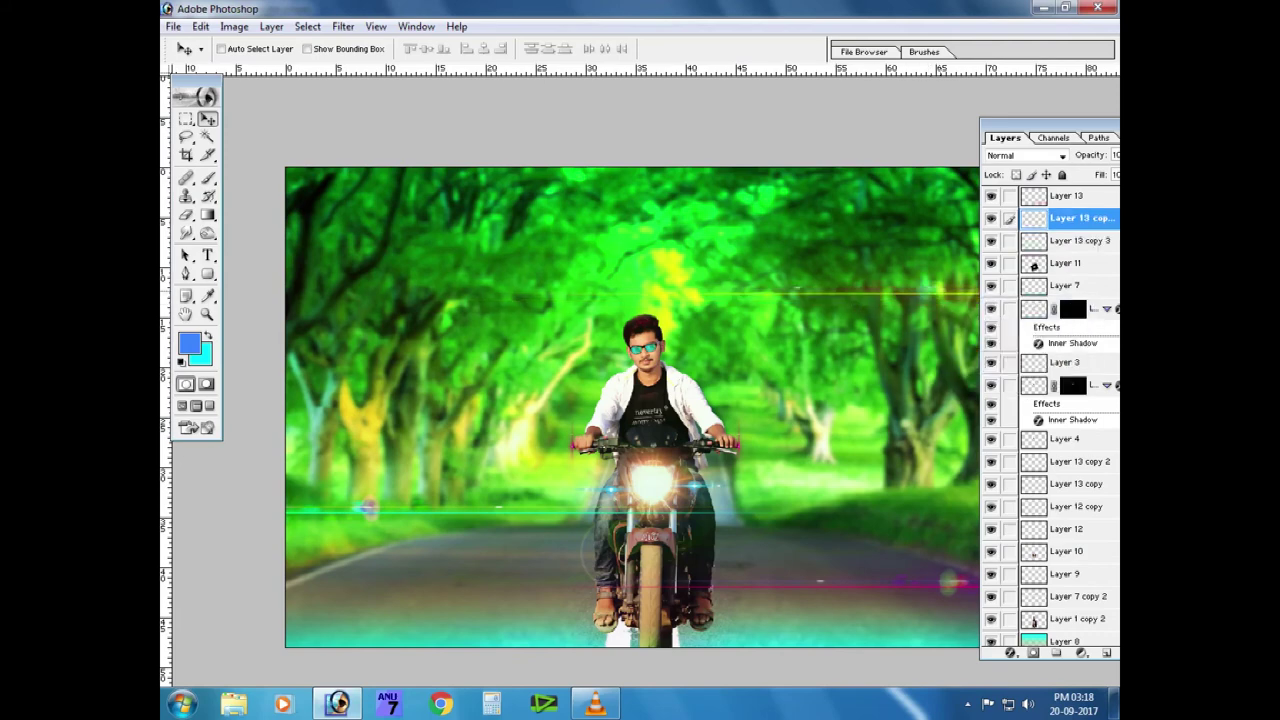
pyautogui.hotkey('ctrl', 'j')
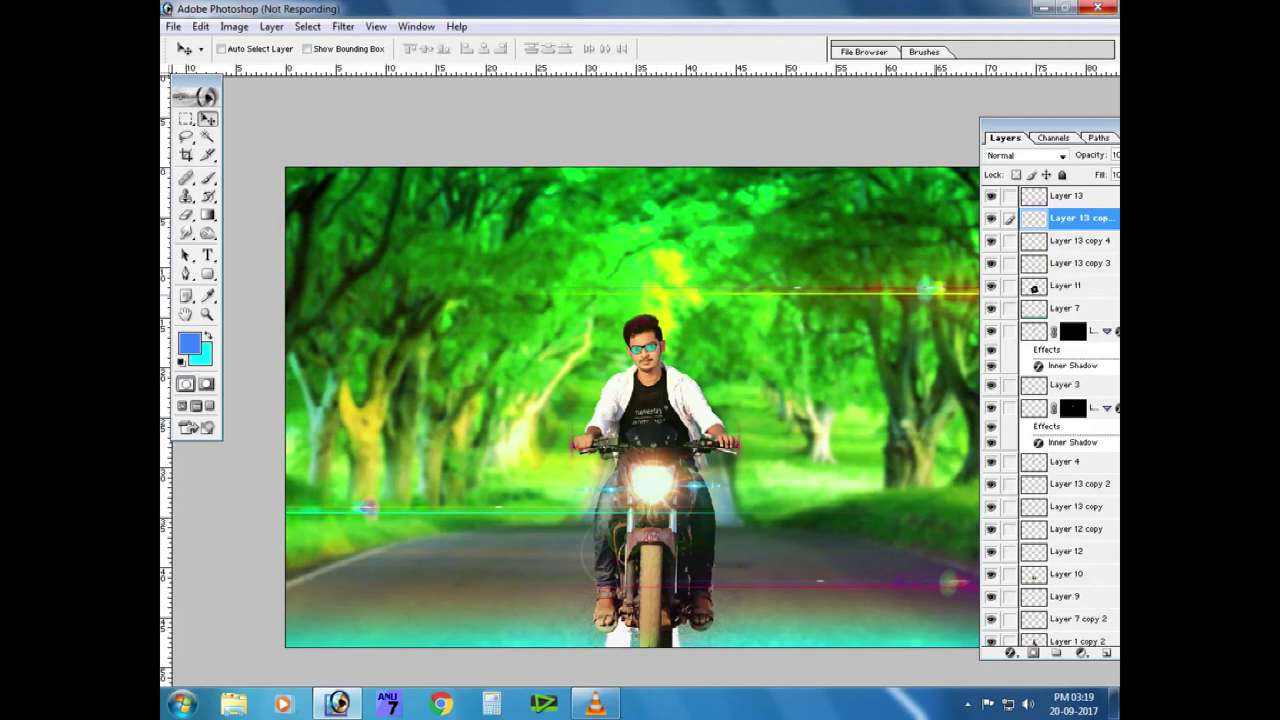
pyautogui.hotkey('ctrl', 'z')
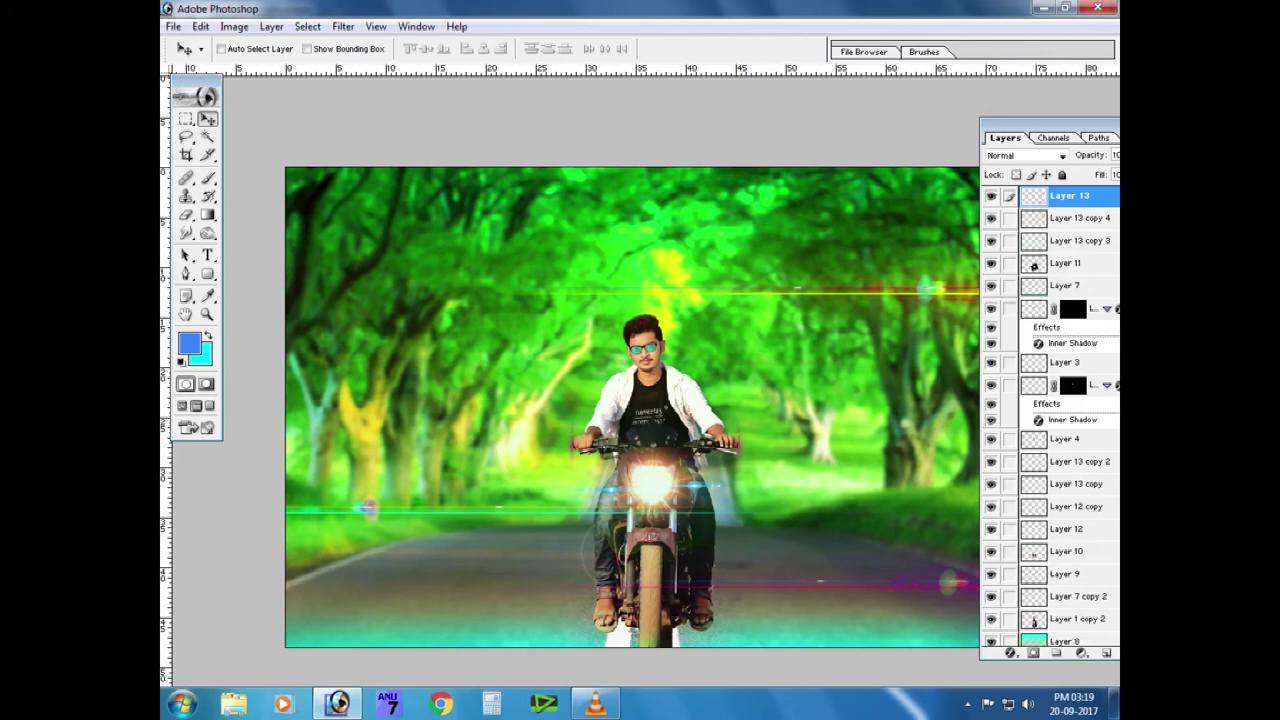
pyautogui.hotkey('ctrl', 'j')
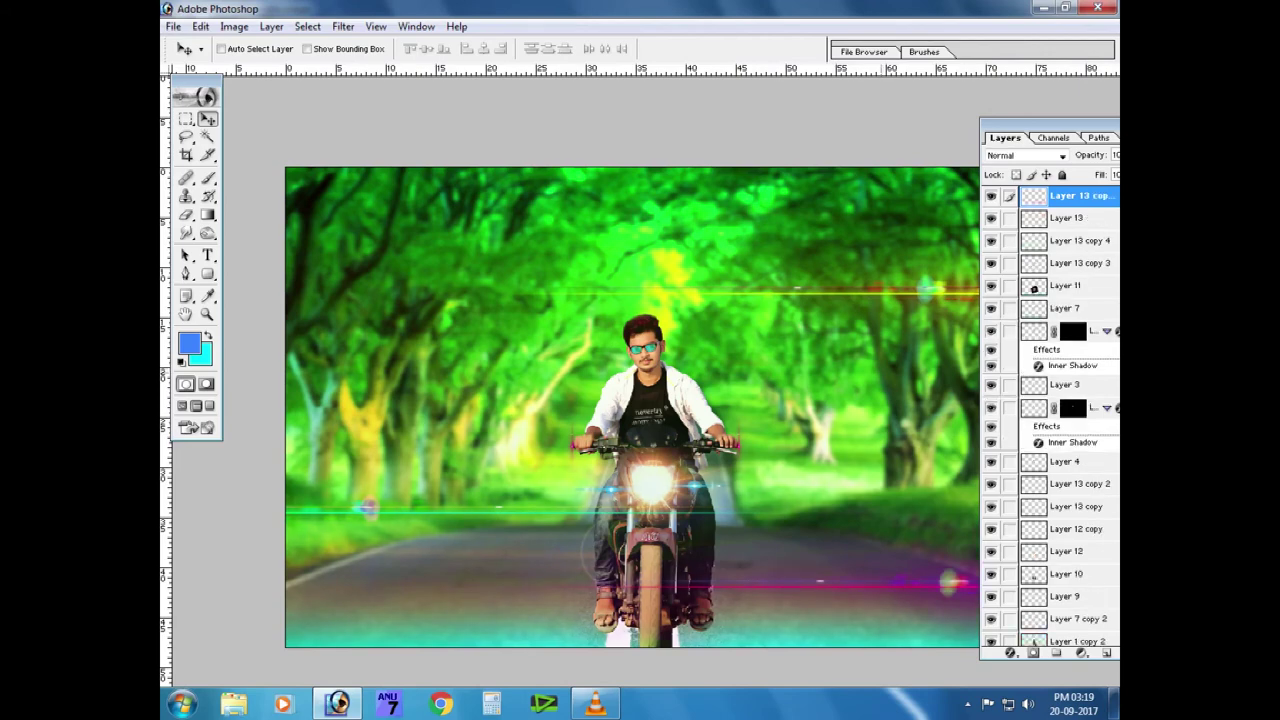
pyautogui.hotkey('ctrl', 'z')
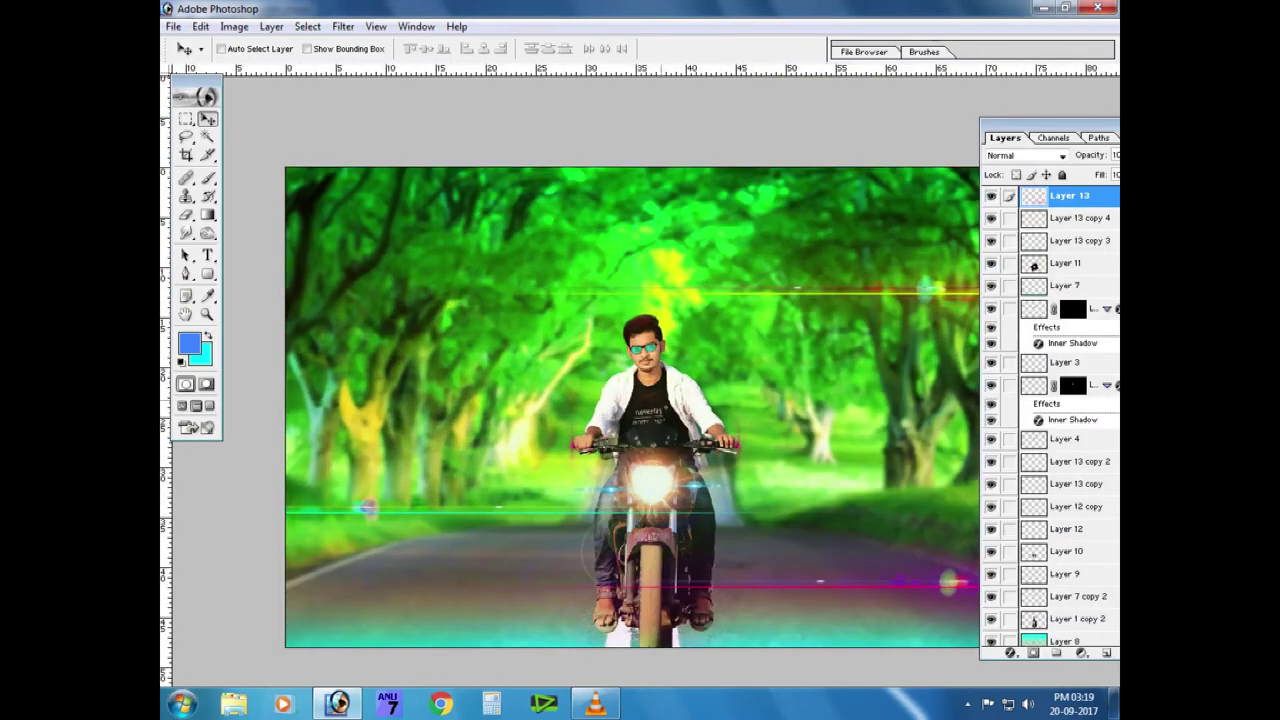
pyautogui.rightClick(660, 400)
pyautogui.click(690, 410)
pyautogui.rightClick(800, 534)
pyautogui.click(825, 543)
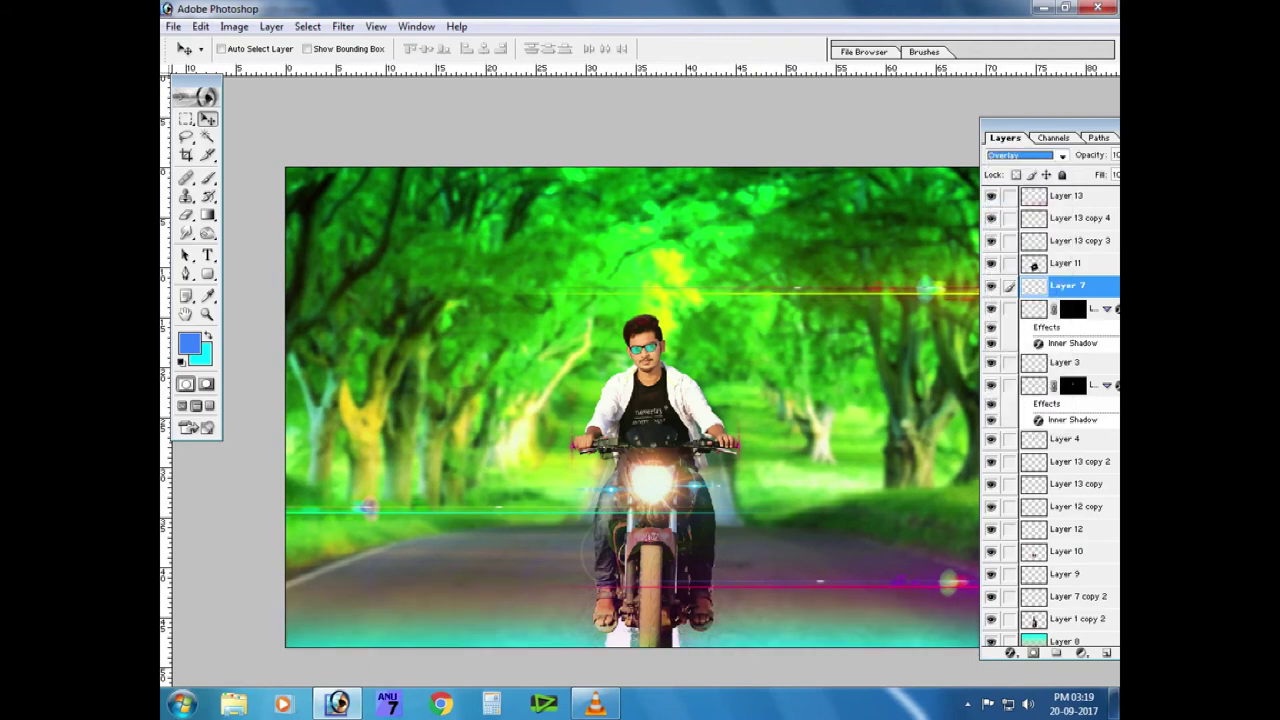
# Set Layer 7 to Soft Light blending after previewing Overlay, and stretch it taller.
pyautogui.hotkey('shift', '+')
pyautogui.hotkey('shift', '+')
pyautogui.hotkey('shift', '+')
pyautogui.hotkey('shift', '+')
pyautogui.hotkey('shift', '+')
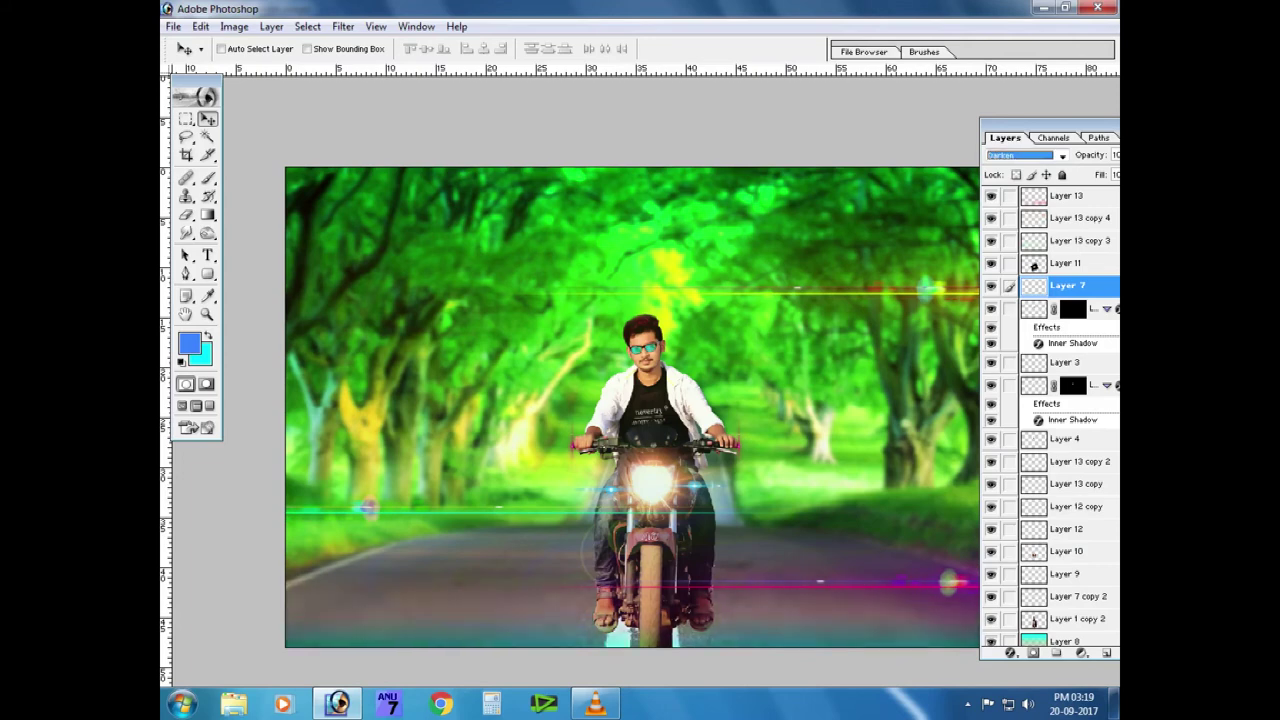
pyautogui.hotkey('alt', 'shift', 'f')
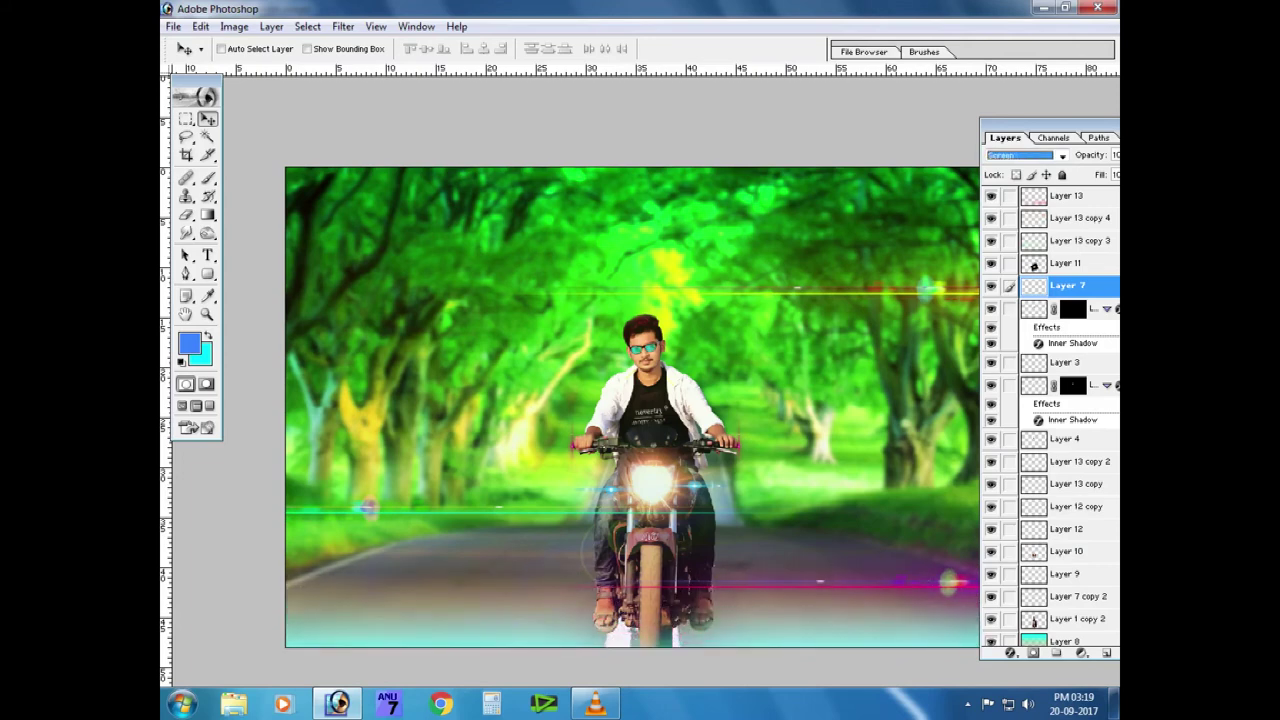
pyautogui.hotkey('alt', 'shift', 'o')
pyautogui.hotkey('alt', 'shift', 'f')
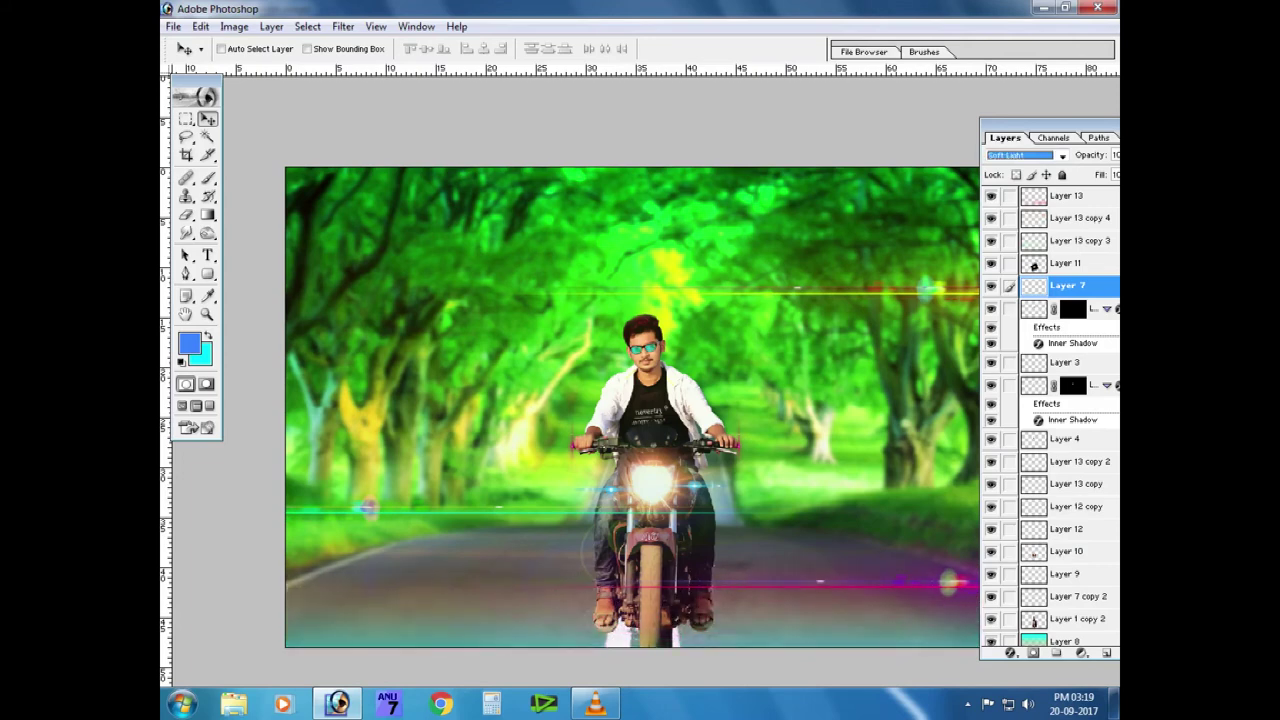
pyautogui.hotkey('ctrl', 't')
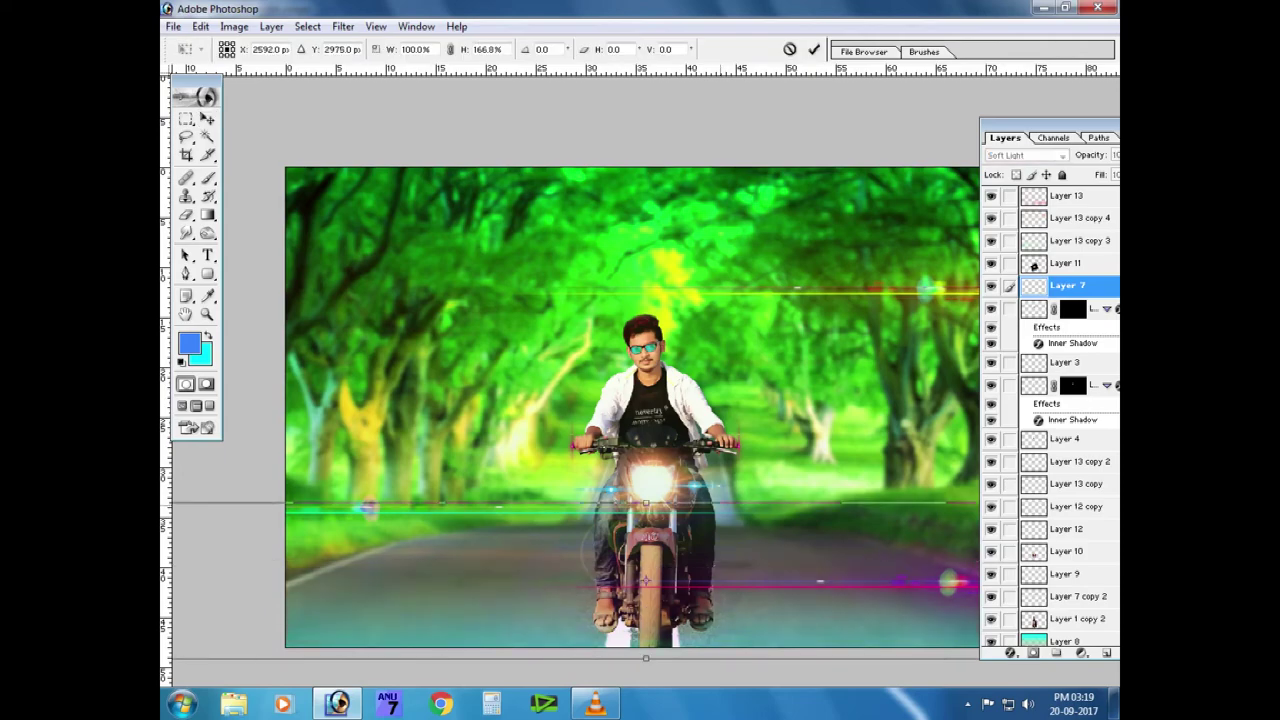
pyautogui.press('Return')
# Open the red light-effect image from the light-effects folder.
pyautogui.hotkey('ctrl', '-')
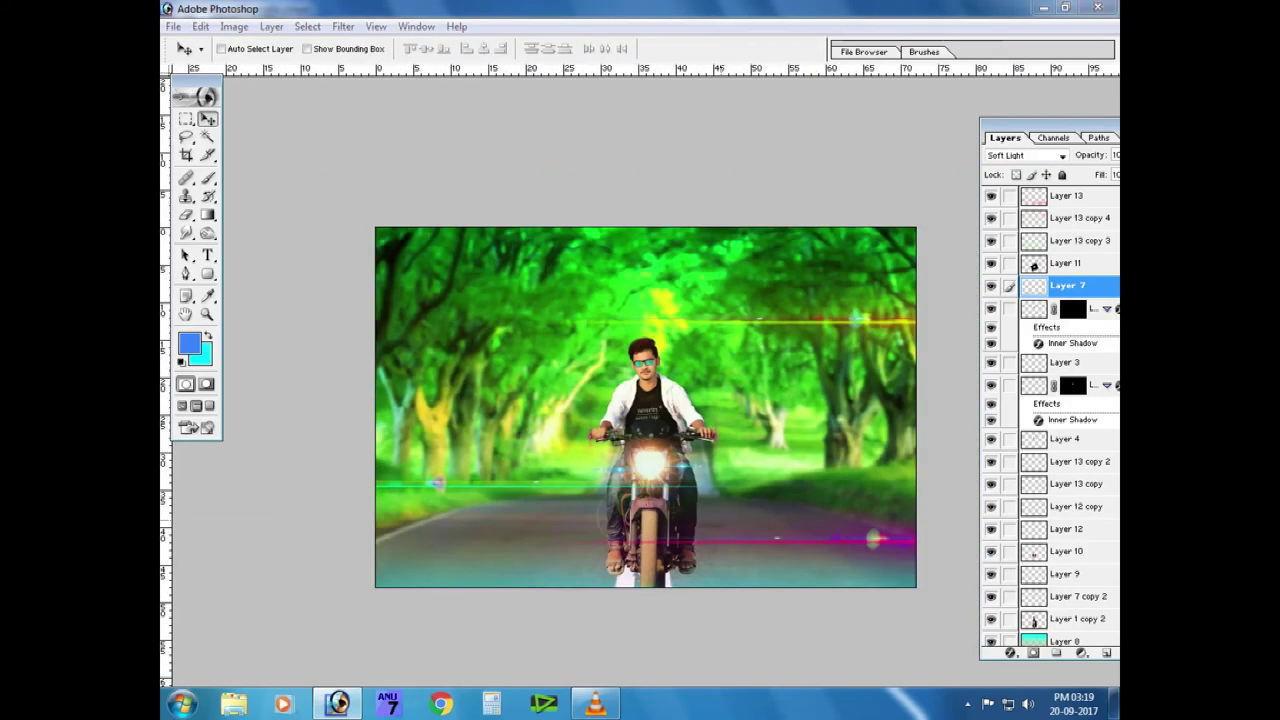
pyautogui.hotkey('ctrl', 'o')
pyautogui.scroll(-3, 680, 250)
pyautogui.scroll(-3, 680, 250)
pyautogui.scroll(-3, 680, 250)
pyautogui.scroll(-1, 660, 245)
pyautogui.doubleClick(629, 250)
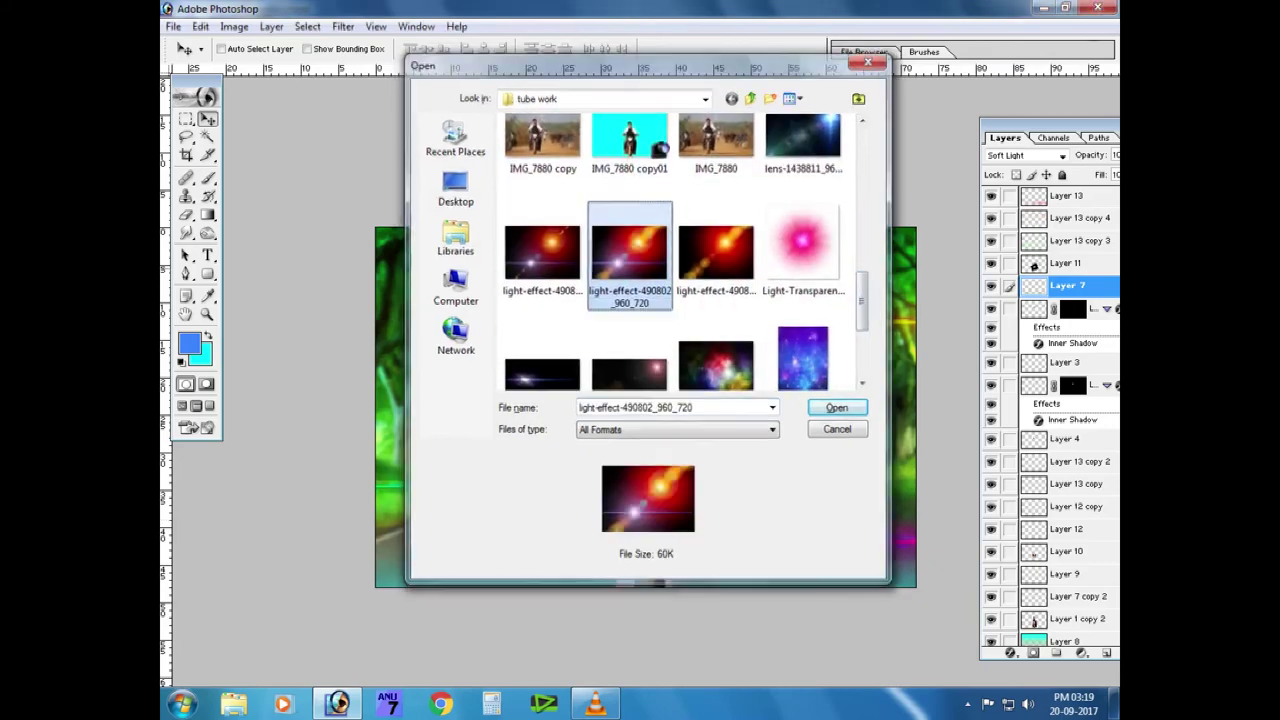
# Paste the red light effect into the composite and scale it to cover the picture.
pyautogui.hotkey('ctrl', 'BackSpace')
pyautogui.hotkey('ctrl', 'w')
pyautogui.press('n')
pyautogui.hotkey('ctrl', 'v')
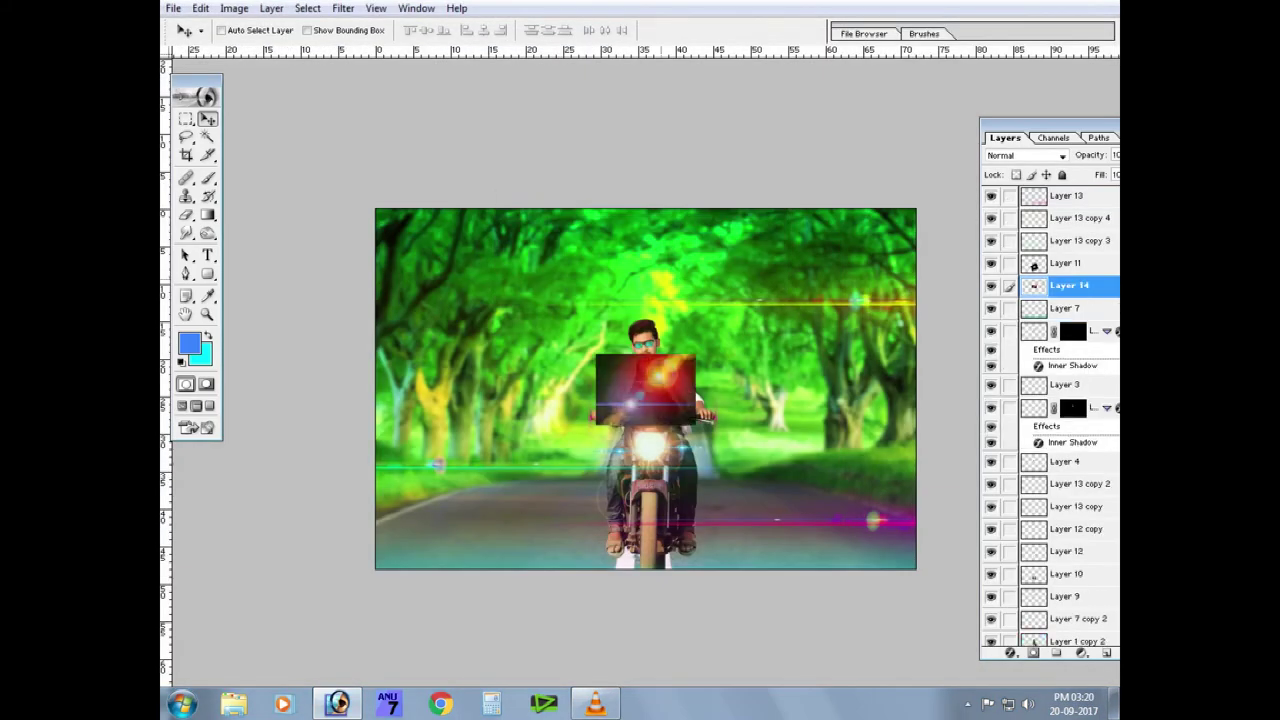
pyautogui.hotkey('ctrl', 't')
pyautogui.rightClick(668, 340)
pyautogui.click(729, 534)
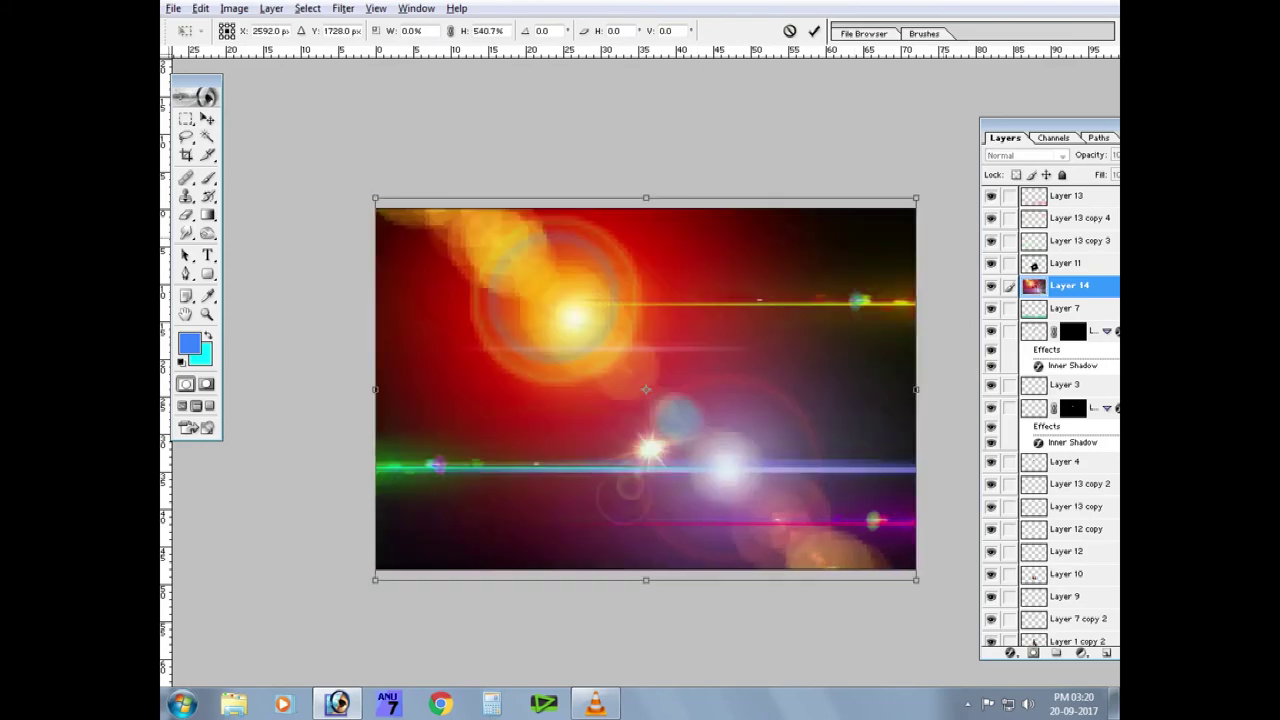
pyautogui.moveTo(668, 425); pyautogui.dragTo(840, 550)
pyautogui.moveTo(300, 169); pyautogui.dragTo(358, 201)
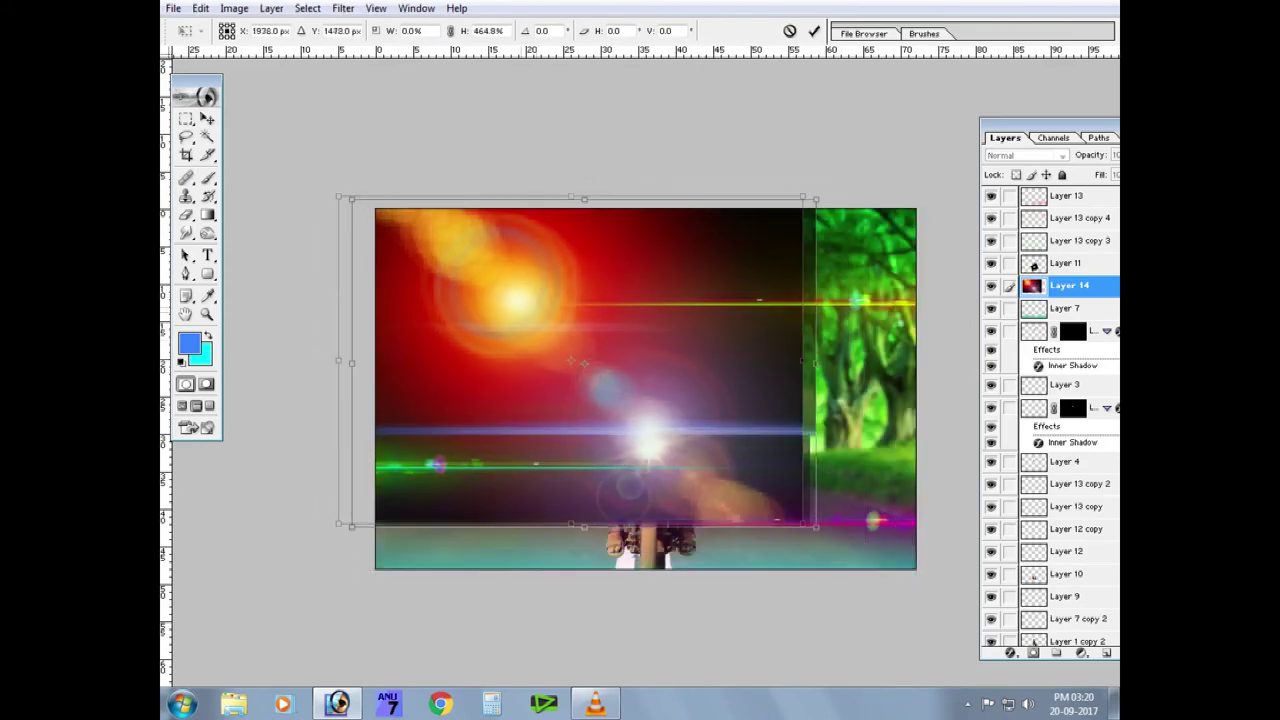
pyautogui.press('Return')
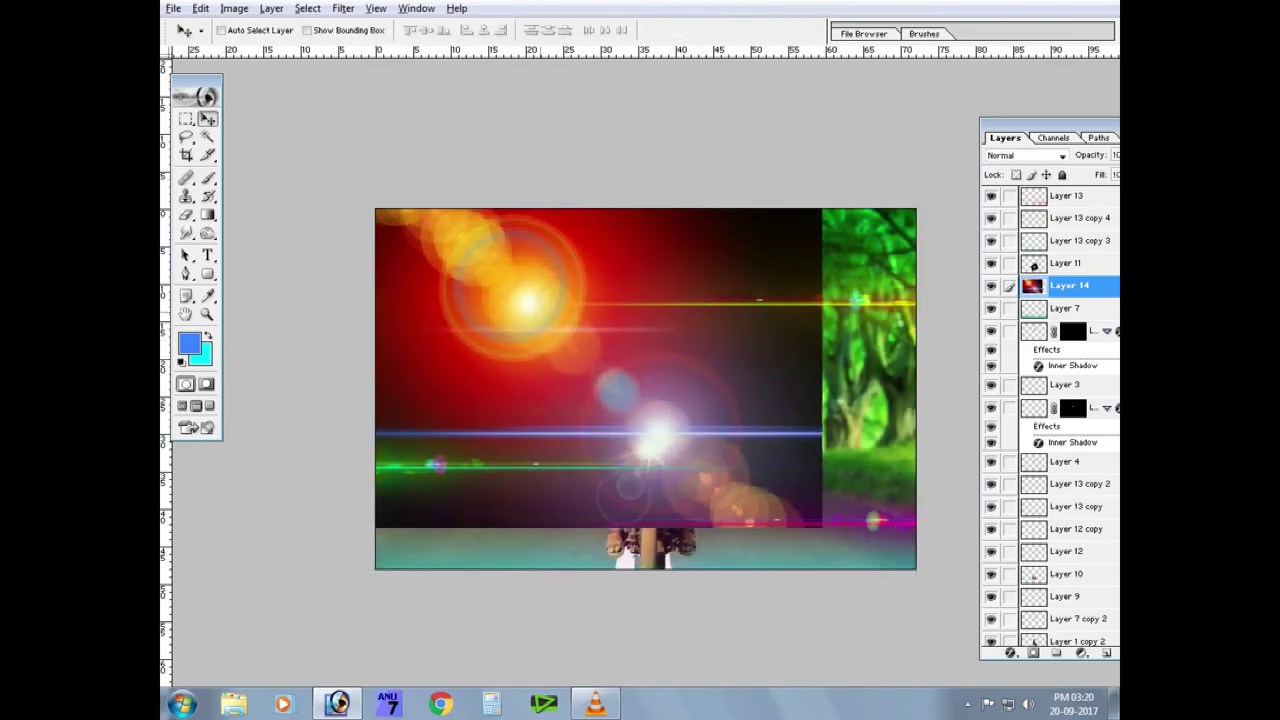
# Darken the light effect slightly and raise its contrast with Brightness/Contrast.
pyautogui.hotkey('alt', 'i')
pyautogui.press('a')
pyautogui.press('c')
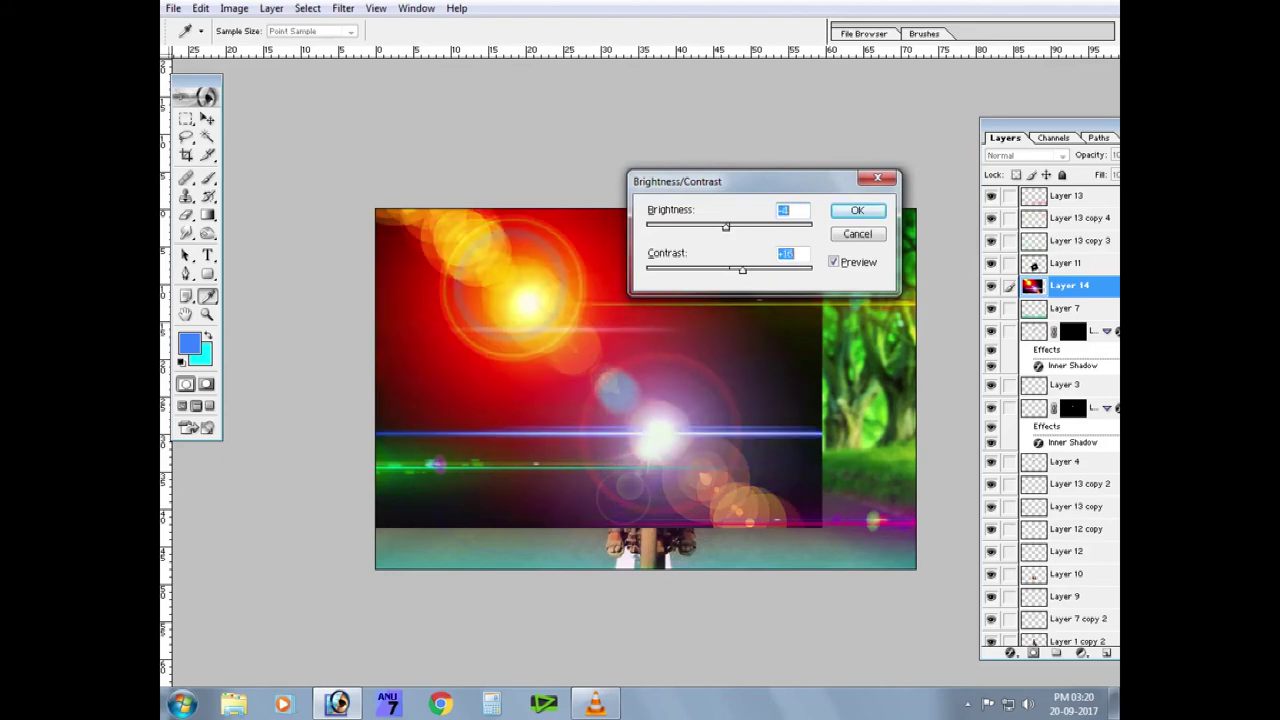
pyautogui.press('Return')
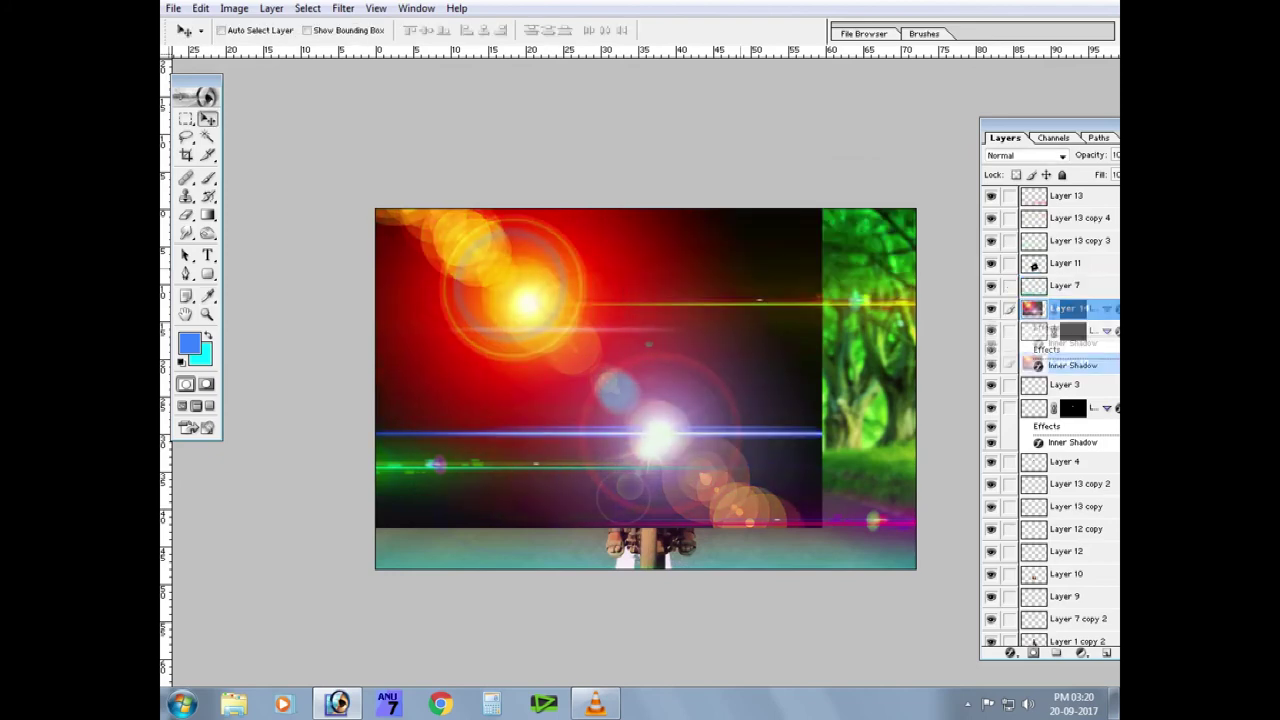
# Move the flare layer near the bottom of the stack and shrink it to about 93%.
pyautogui.moveTo(1069, 285); pyautogui.dragTo(1069, 633)
pyautogui.hotkey('ctrl', ']')
pyautogui.hotkey('shift', '+')
pyautogui.hotkey('shift', '+')
pyautogui.hotkey('shift', '+')
pyautogui.hotkey('shift', '+')
pyautogui.hotkey('shift', '+')
pyautogui.hotkey('shift', '+')
pyautogui.hotkey('shift', '+')
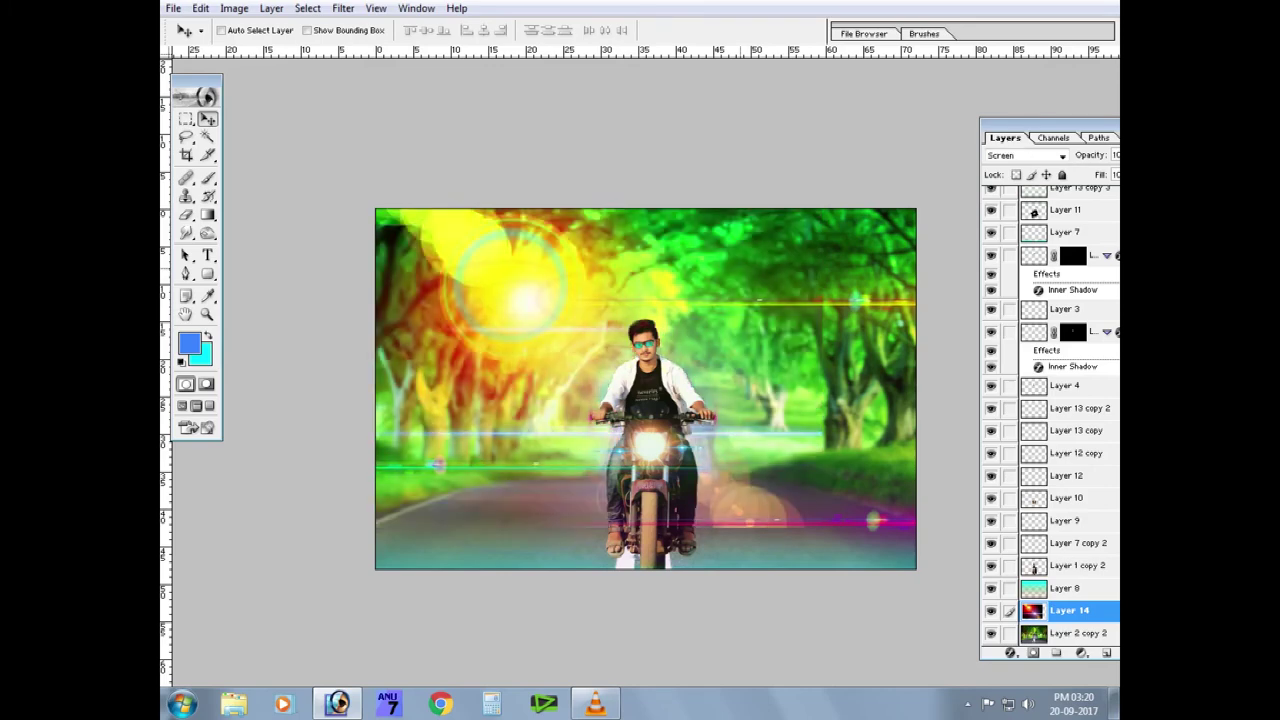
pyautogui.hotkey('shift', '-')
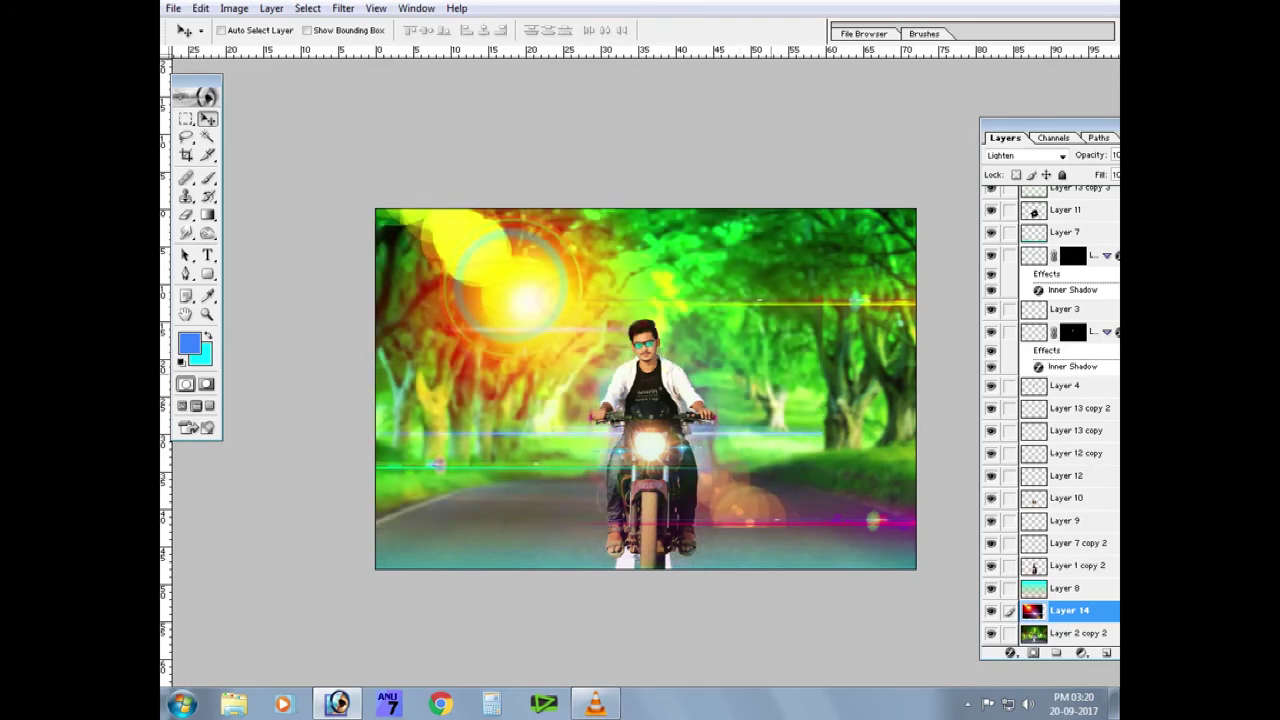
pyautogui.hotkey('ctrl', 't')
pyautogui.moveTo(822, 528); pyautogui.dragTo(789, 505)
pyautogui.moveTo(600, 420); pyautogui.dragTo(619, 404)
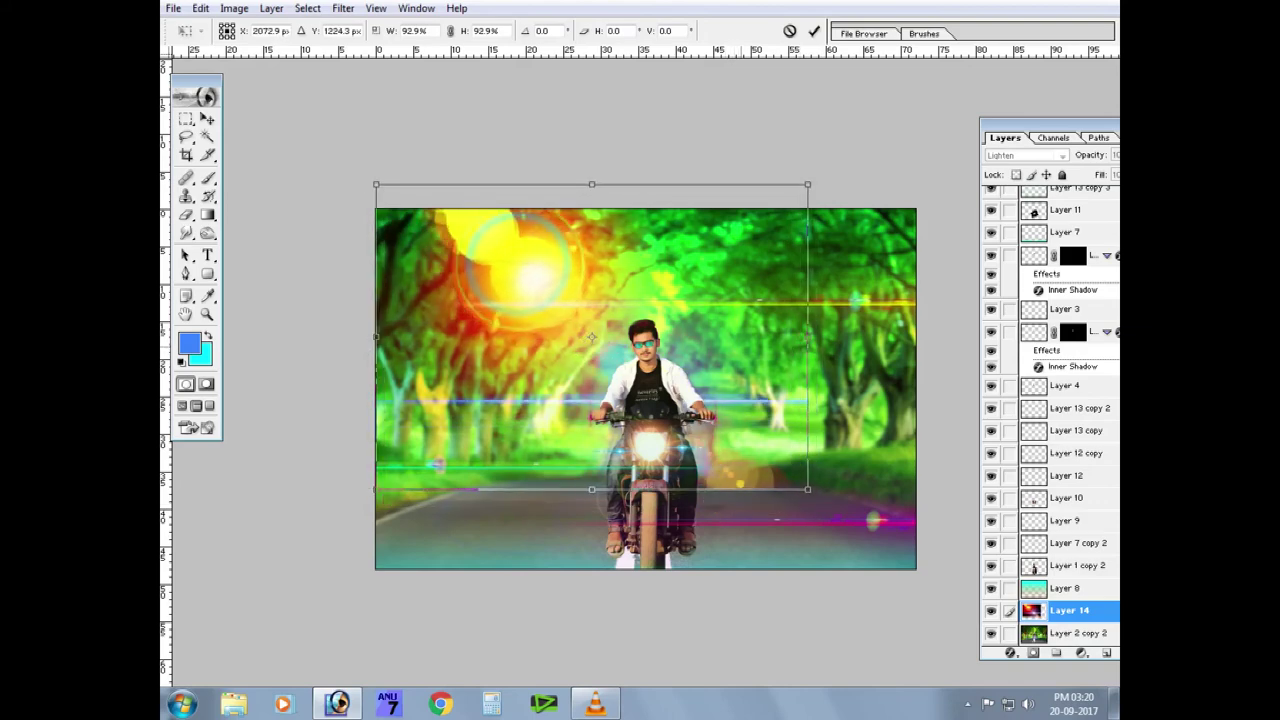
pyautogui.press('Return')
# Set the flare layer's blend mode to Screen.
pyautogui.click(1025, 155)
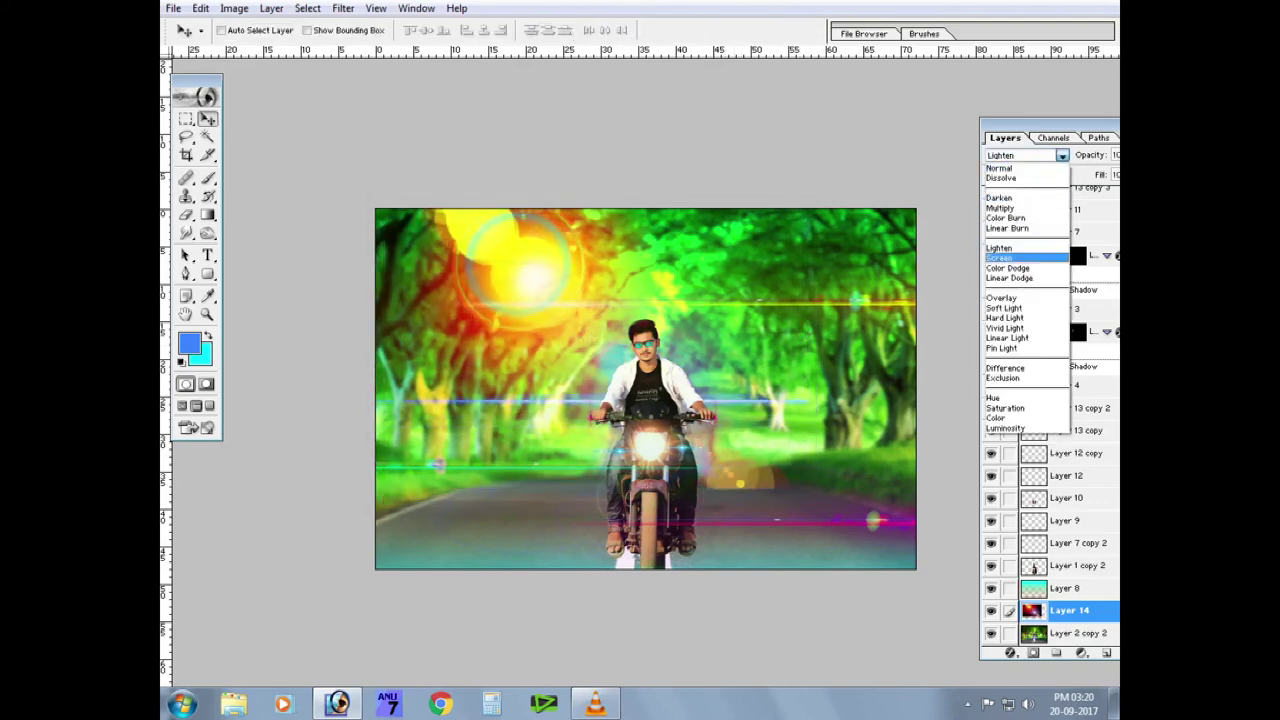
pyautogui.click(1020, 258)
pyautogui.hotkey('ctrl', 'alt', 'z')
pyautogui.hotkey('ctrl', 'alt', 'z')
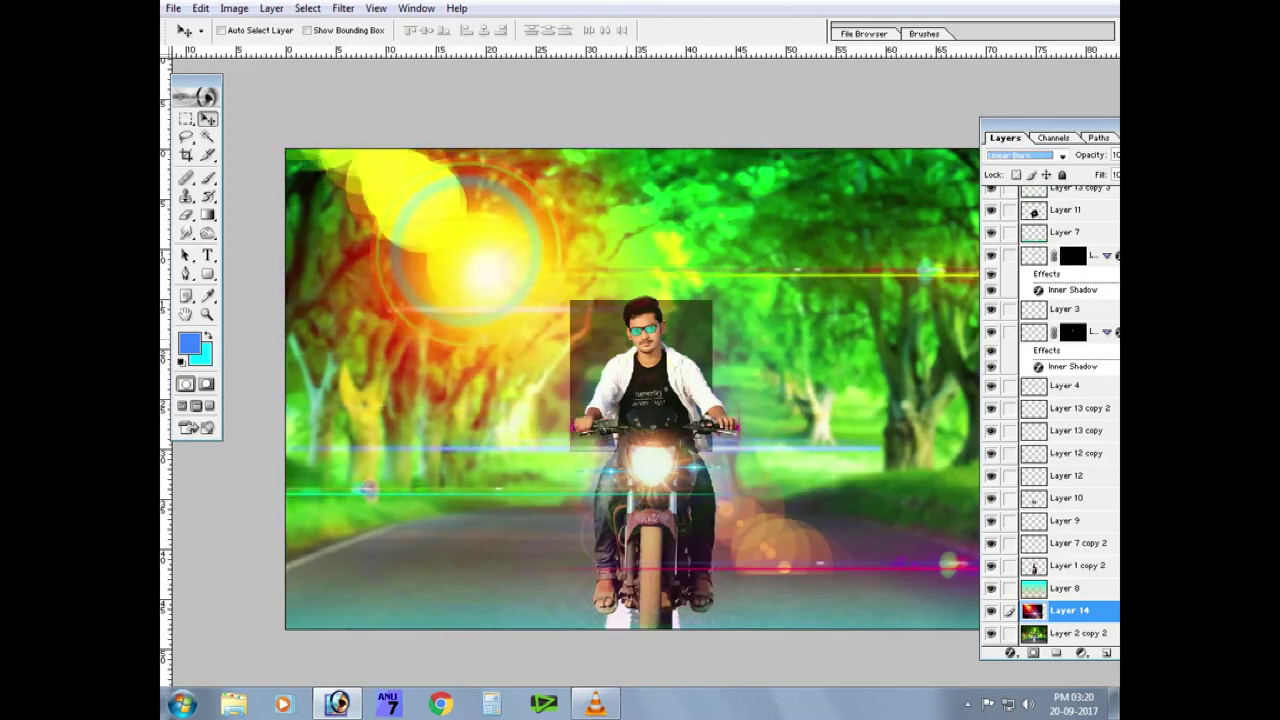
pyautogui.hotkey('ctrl', 'alt', 'z')
pyautogui.hotkey('ctrl', 'alt', 'z')
pyautogui.click(1025, 155)
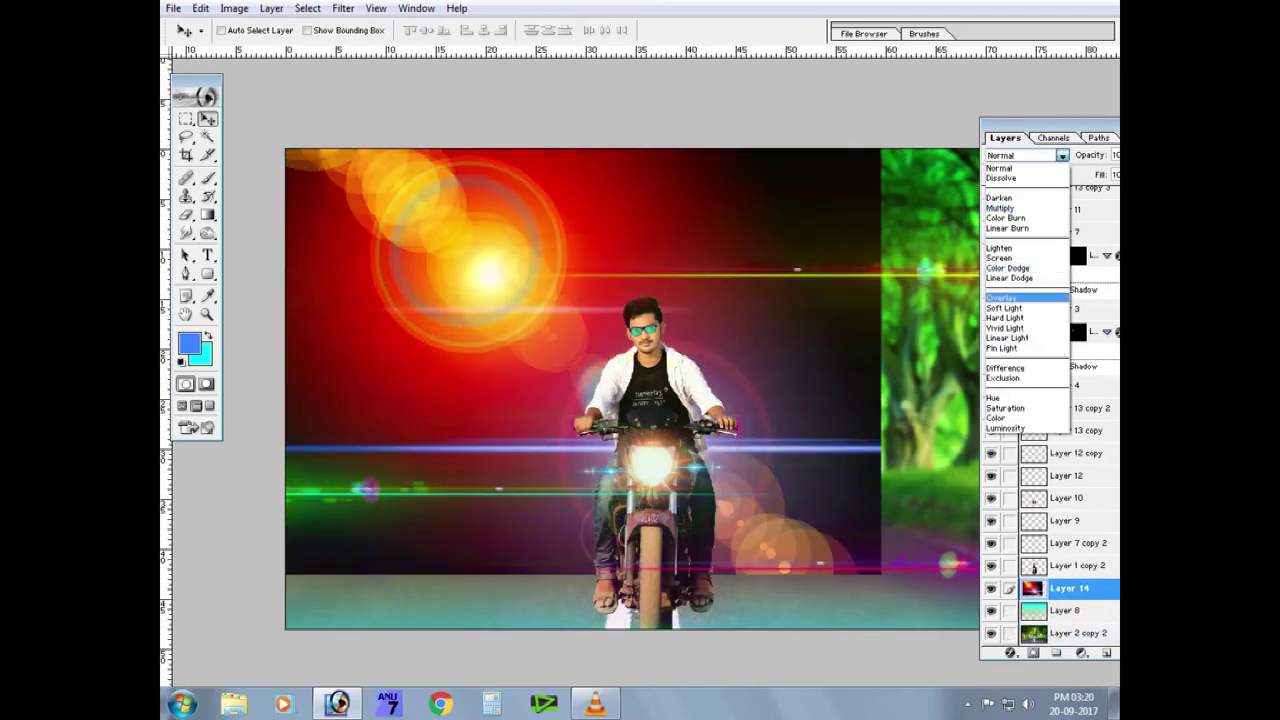
pyautogui.click(1020, 258)
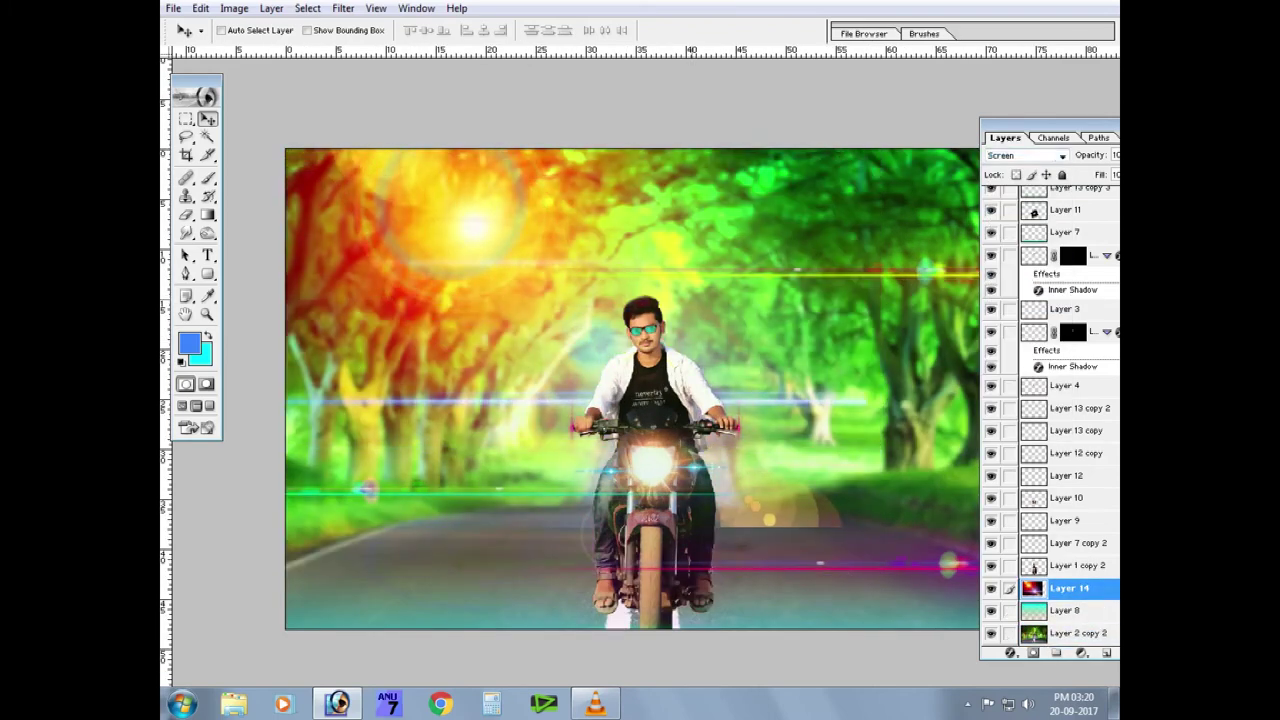
# Pull the Curves midpoint down to darken the flare slightly.
pyautogui.hotkey('ctrl', 'm')
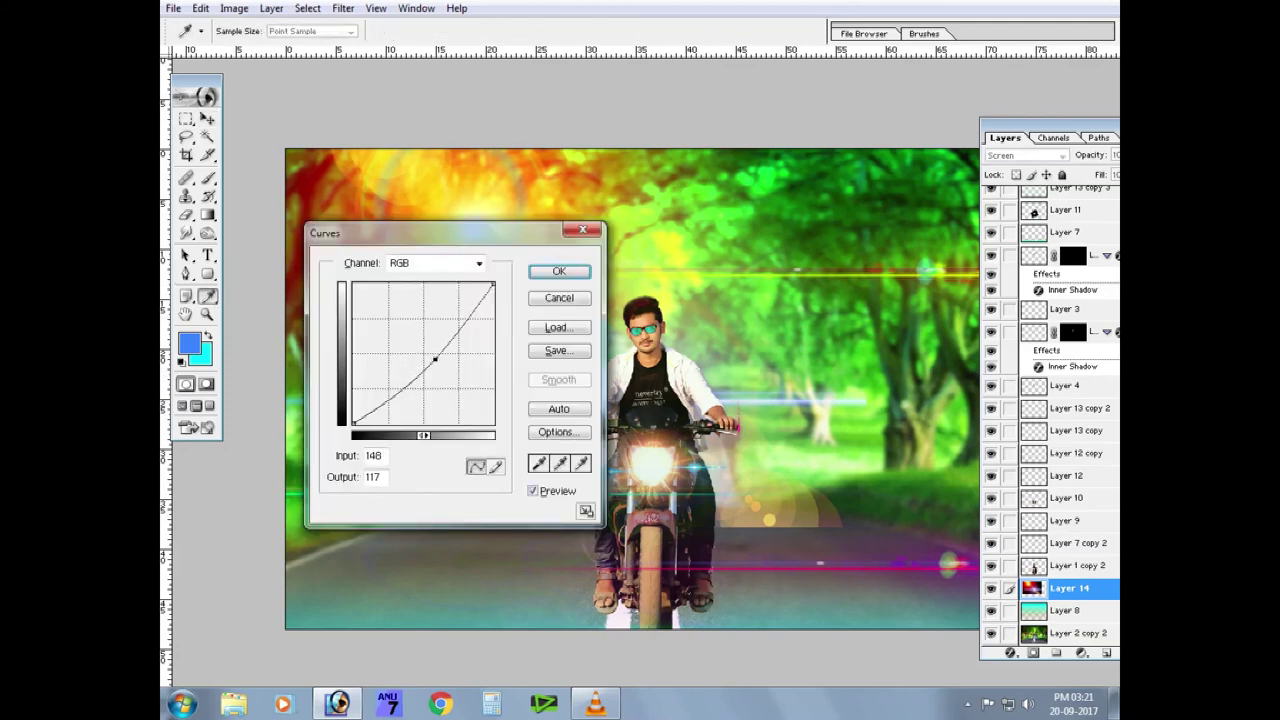
pyautogui.moveTo(435, 358); pyautogui.dragTo(440, 362)
pyautogui.press('Return')
pyautogui.rightClick(800, 506)
pyautogui.press('e')
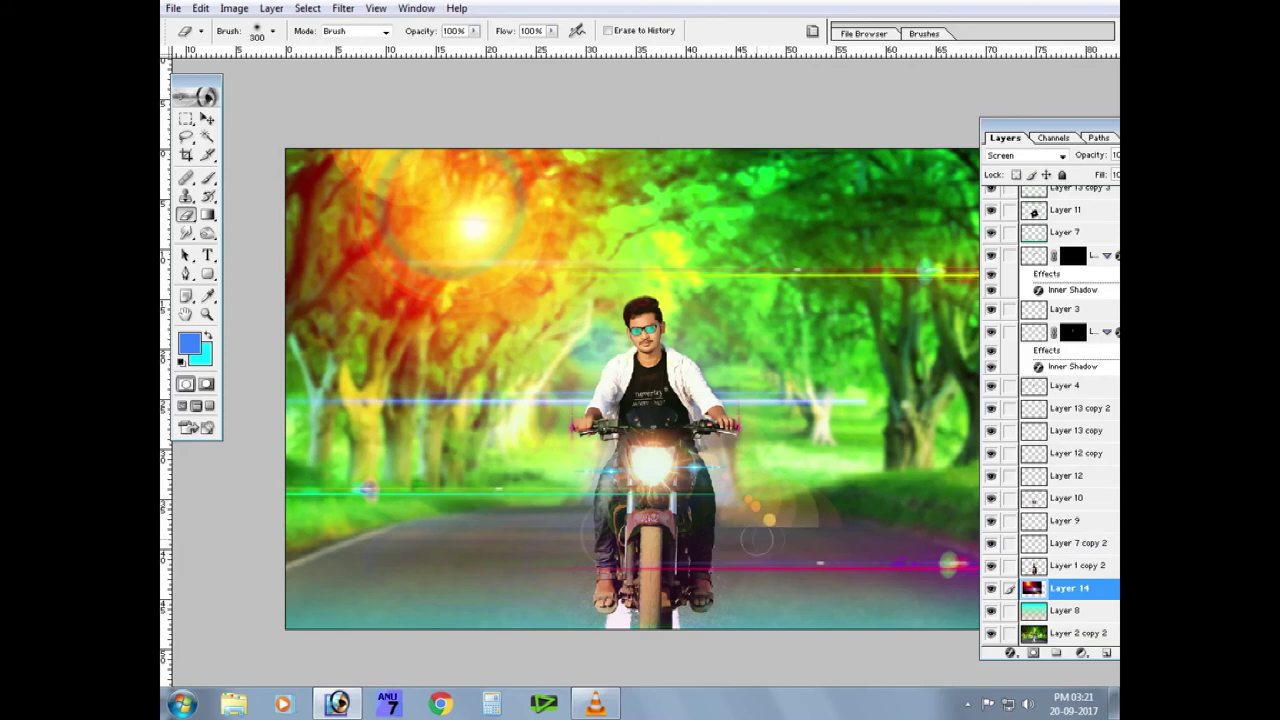
# Create a new layer filled with black and place it below the flare layer.
pyautogui.hotkey('ctrl', '-')
pyautogui.hotkey('ctrl', 'a')
pyautogui.hotkey('ctrl', 'shift', 'n')
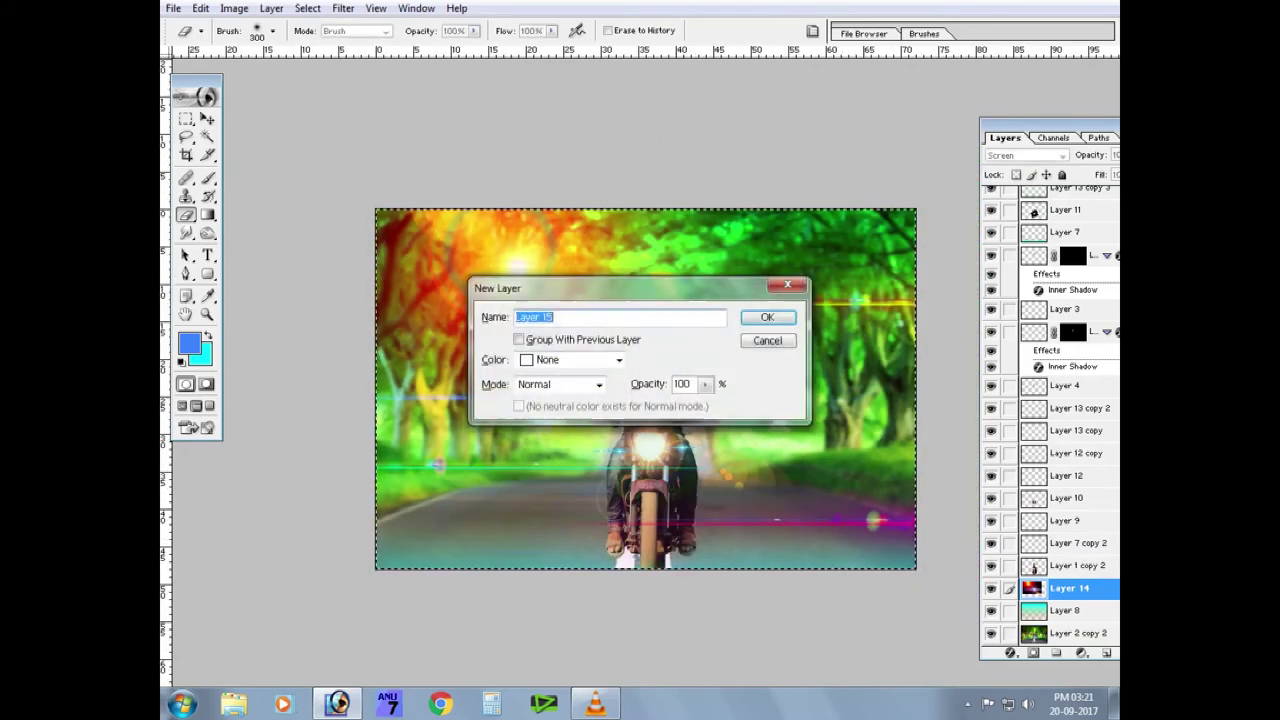
pyautogui.press('Return')
pyautogui.click(201, 352)
pyautogui.click(520, 650)
pyautogui.press('Return')
pyautogui.hotkey('ctrl', 'BackSpace')
pyautogui.hotkey('ctrl', '[')
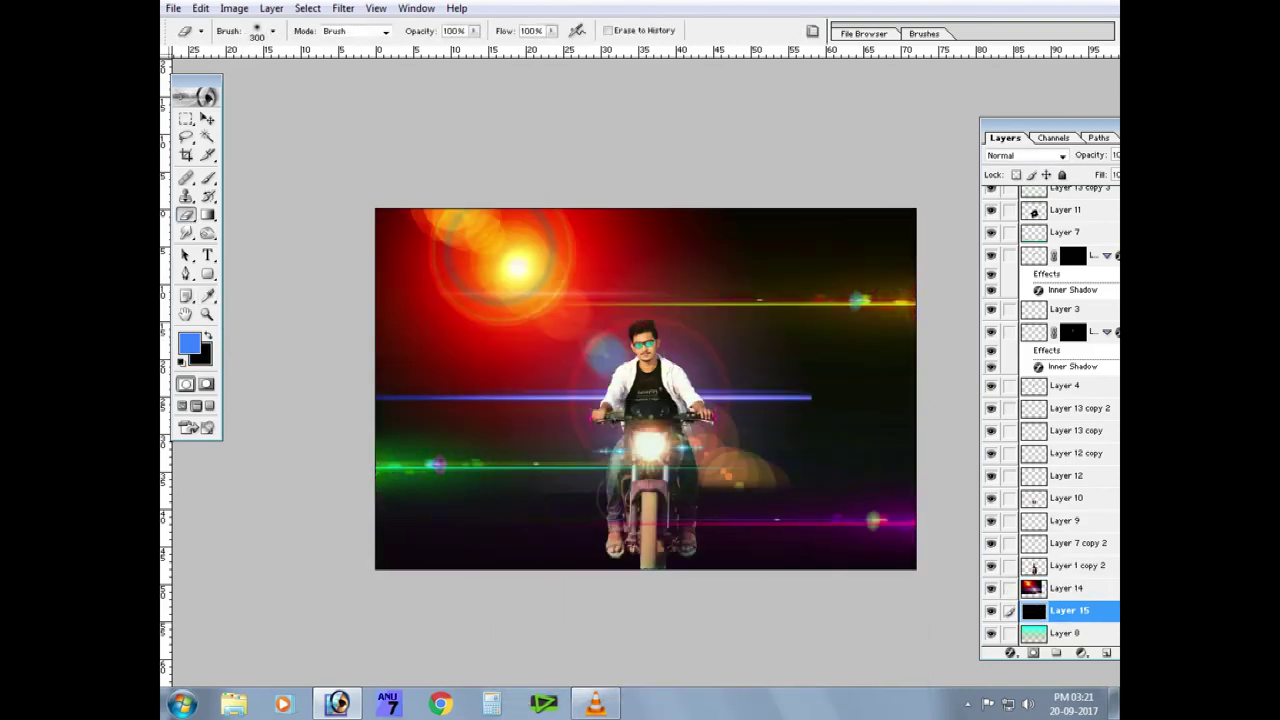
# Erase the black layer's centre with a large eraser, leaving dark edges.
pyautogui.press(']')
pyautogui.press(']')
pyautogui.press(']')
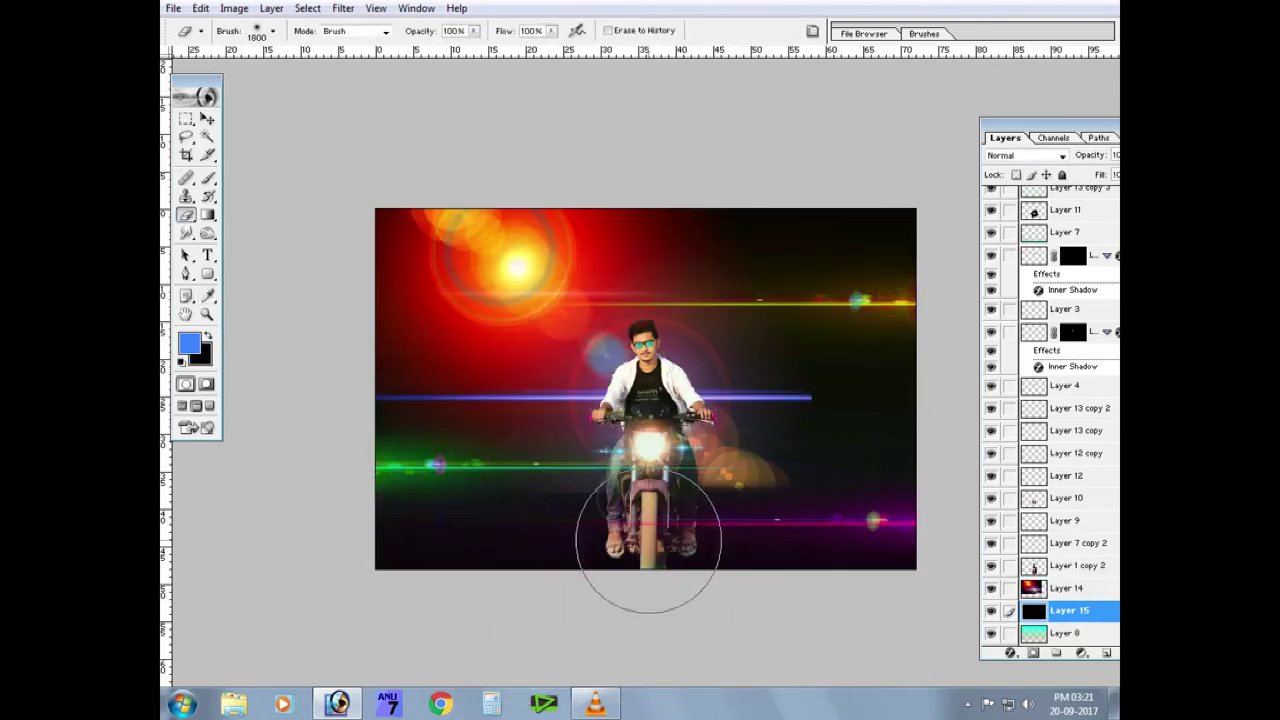
pyautogui.moveTo(700, 500)
pyautogui.mouseDown()
pyautogui.moveTo(808, 391)
pyautogui.moveTo(670, 290)
pyautogui.moveTo(670, 530)
pyautogui.mouseUp()
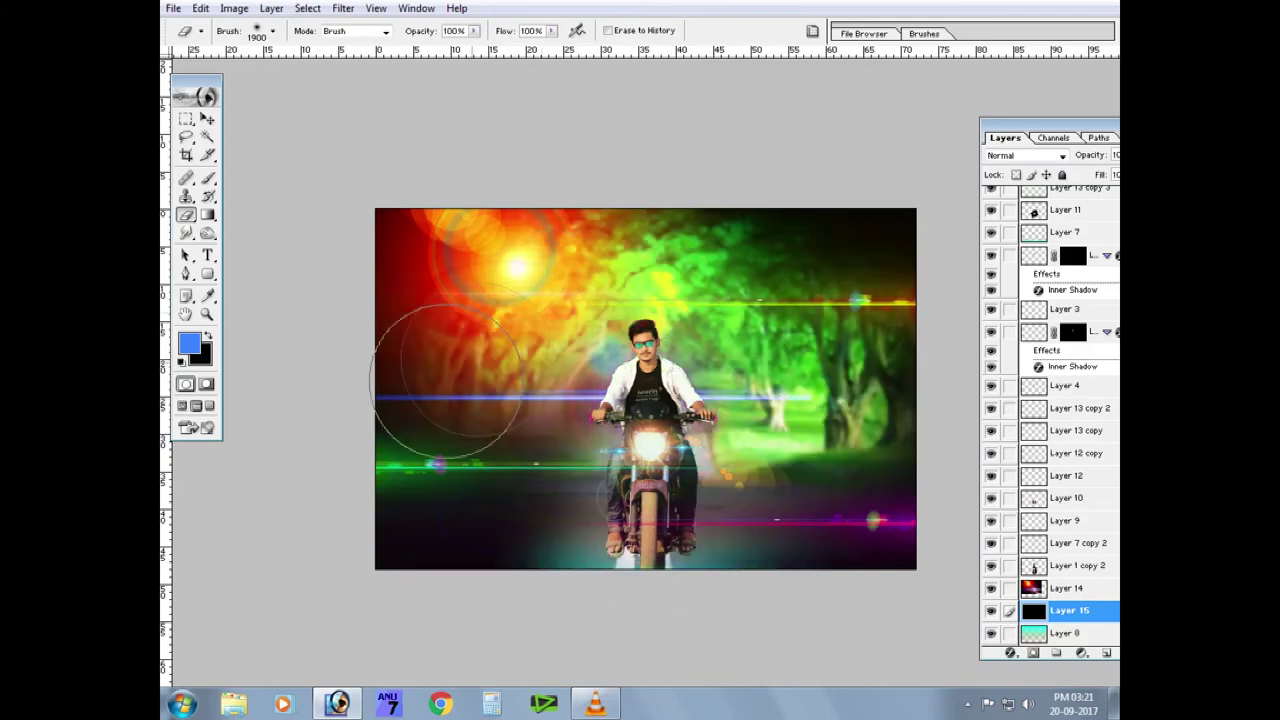
pyautogui.hotkey('ctrl', 'BackSpace')
pyautogui.moveTo(617, 229)
pyautogui.mouseDown()
pyautogui.moveTo(463, 323)
pyautogui.moveTo(614, 509)
pyautogui.moveTo(853, 421)
pyautogui.moveTo(686, 206)
pyautogui.moveTo(808, 457)
pyautogui.moveTo(700, 250)
pyautogui.moveTo(470, 510)
pyautogui.moveTo(829, 466)
pyautogui.moveTo(620, 392)
pyautogui.moveTo(490, 490)
pyautogui.moveTo(580, 330)
pyautogui.moveTo(700, 215)
pyautogui.moveTo(860, 330)
pyautogui.moveTo(780, 490)
pyautogui.mouseUp()
# Select the flare layer, adjust the eraser size, and preview the vignette with panels hidden.
pyautogui.hotkey('ctrl', '+')
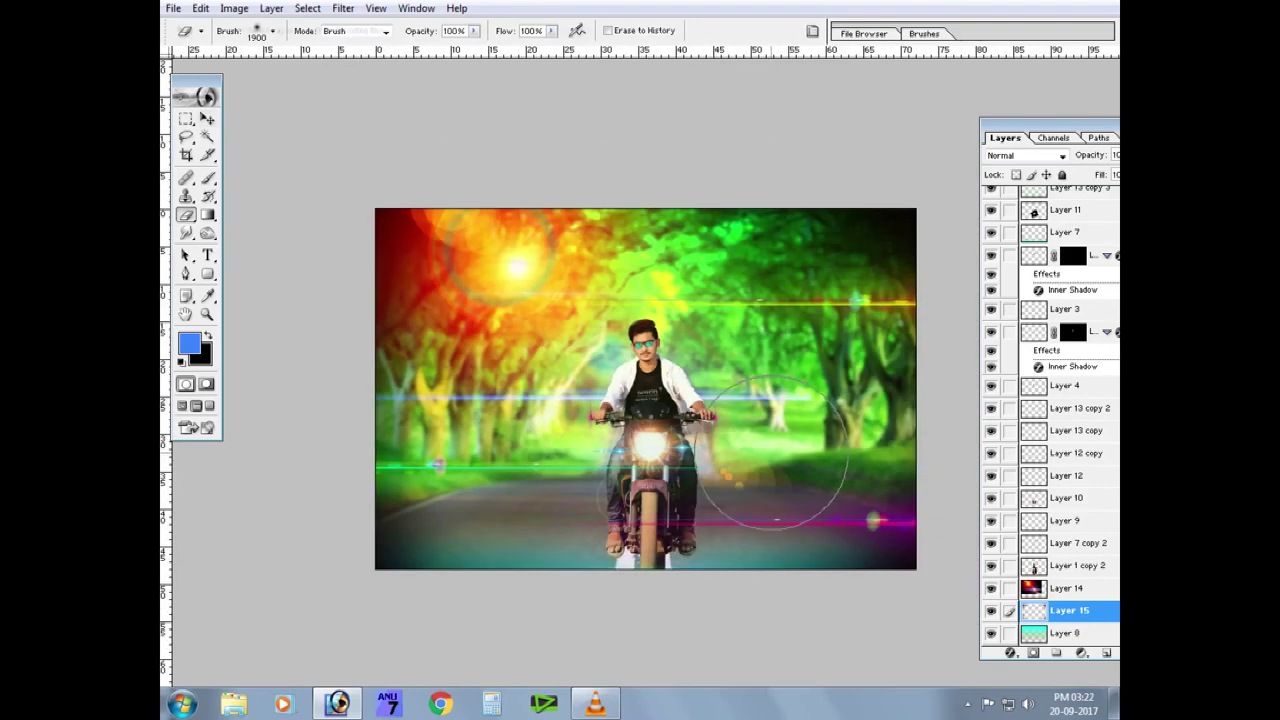
pyautogui.press('v')
pyautogui.hotkey('alt', ']')
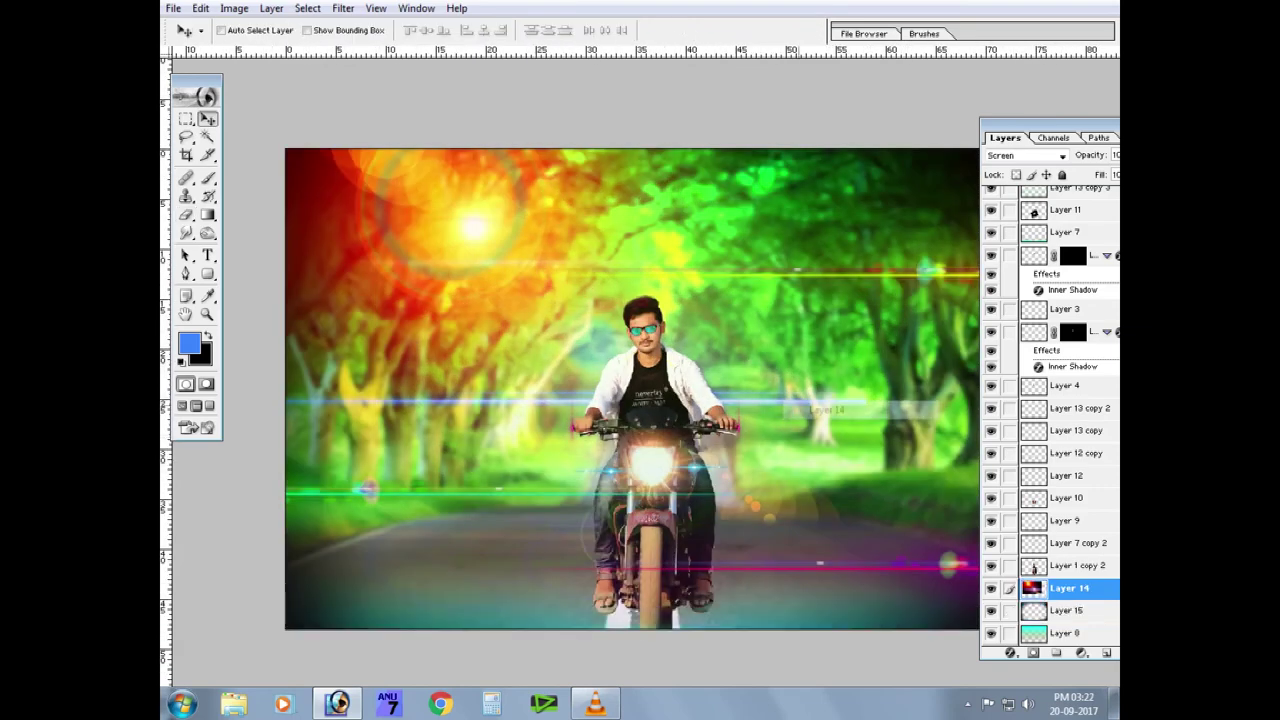
pyautogui.press('e')
pyautogui.press('[')
pyautogui.press('[')
pyautogui.hotkey('ctrl', '-')
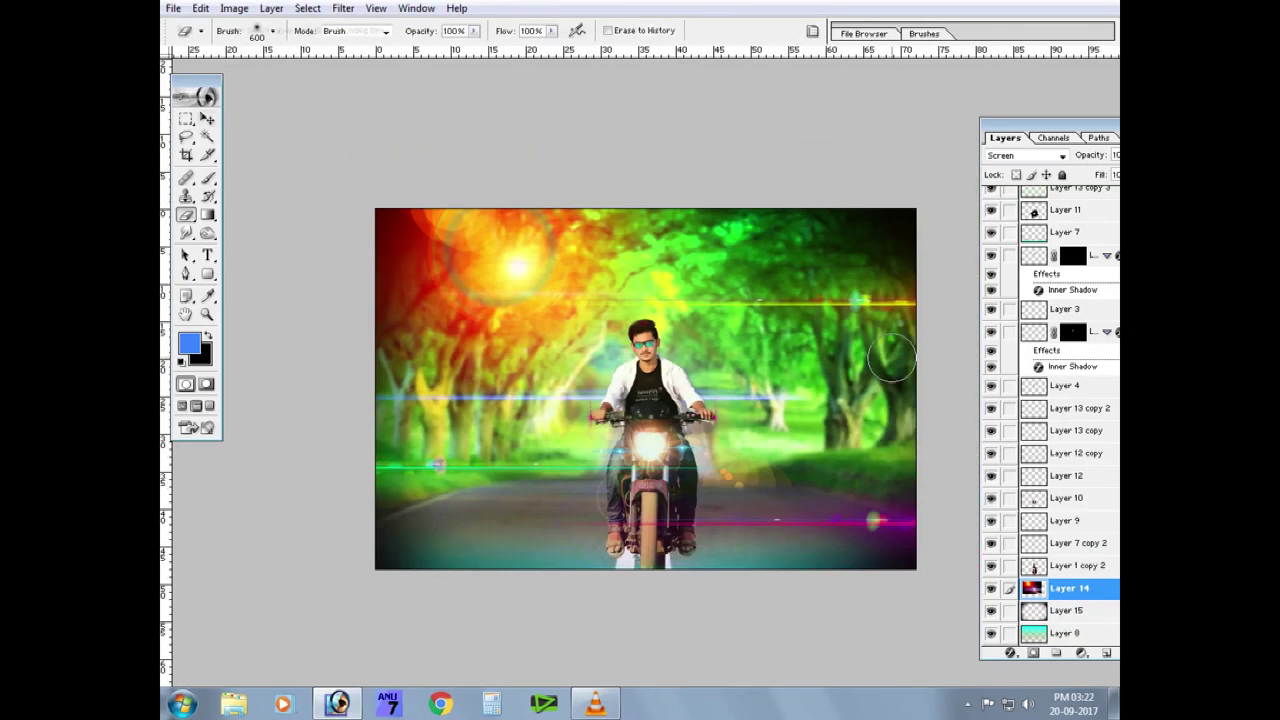
pyautogui.press('v')
pyautogui.hotkey('ctrl', '+')
pyautogui.press('Tab')
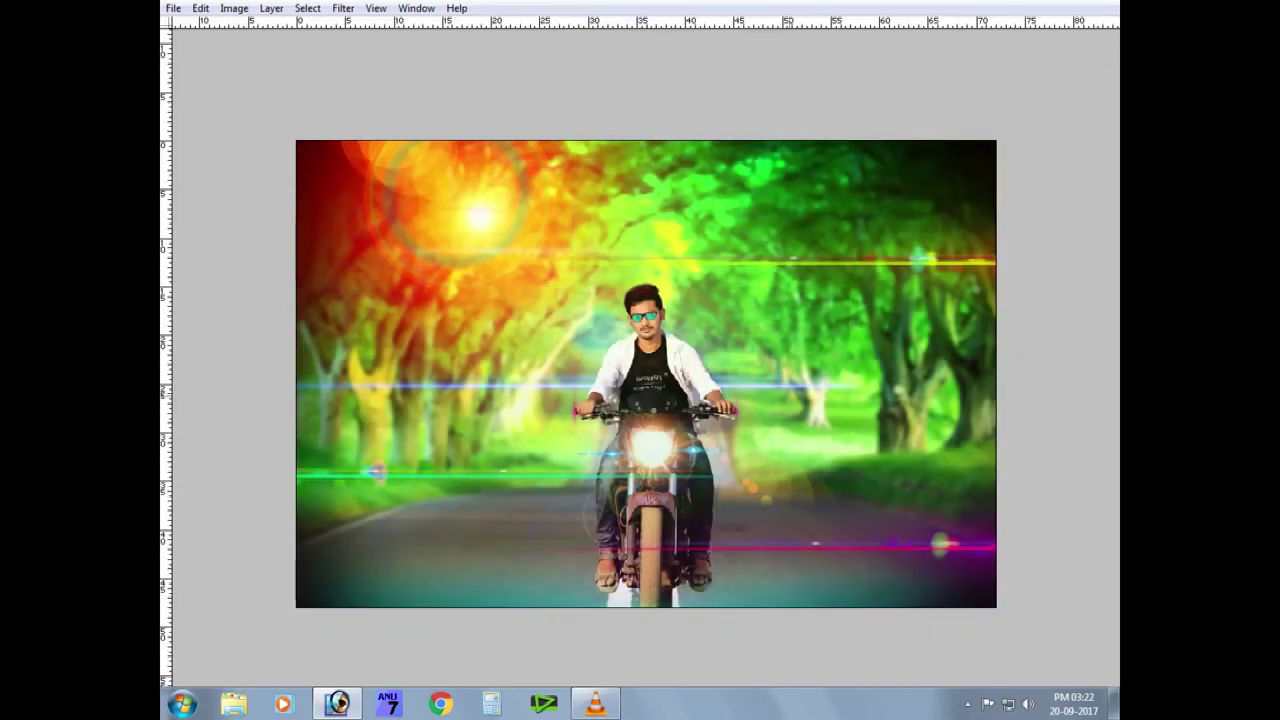
# Save a JPEG copy of the composite named Photo in the tube work folder.
pyautogui.hotkey('ctrl', '+')
pyautogui.hotkey('ctrl', '-')
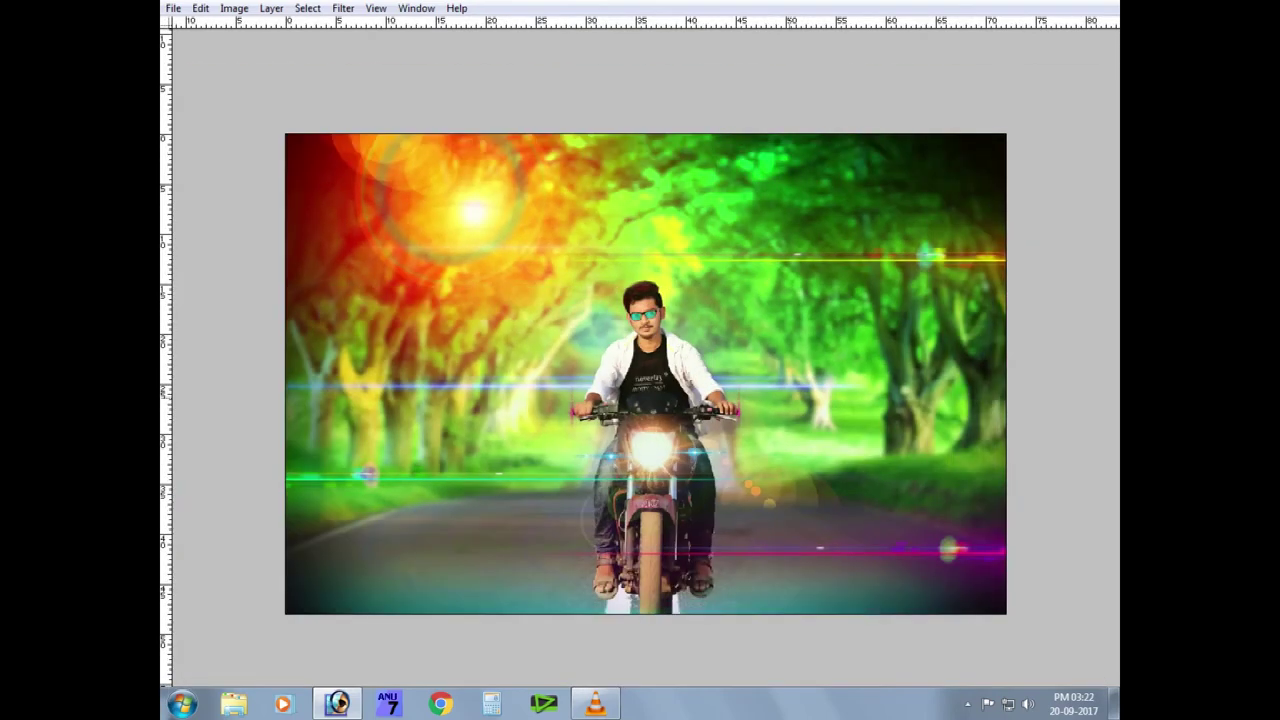
pyautogui.press('Tab')
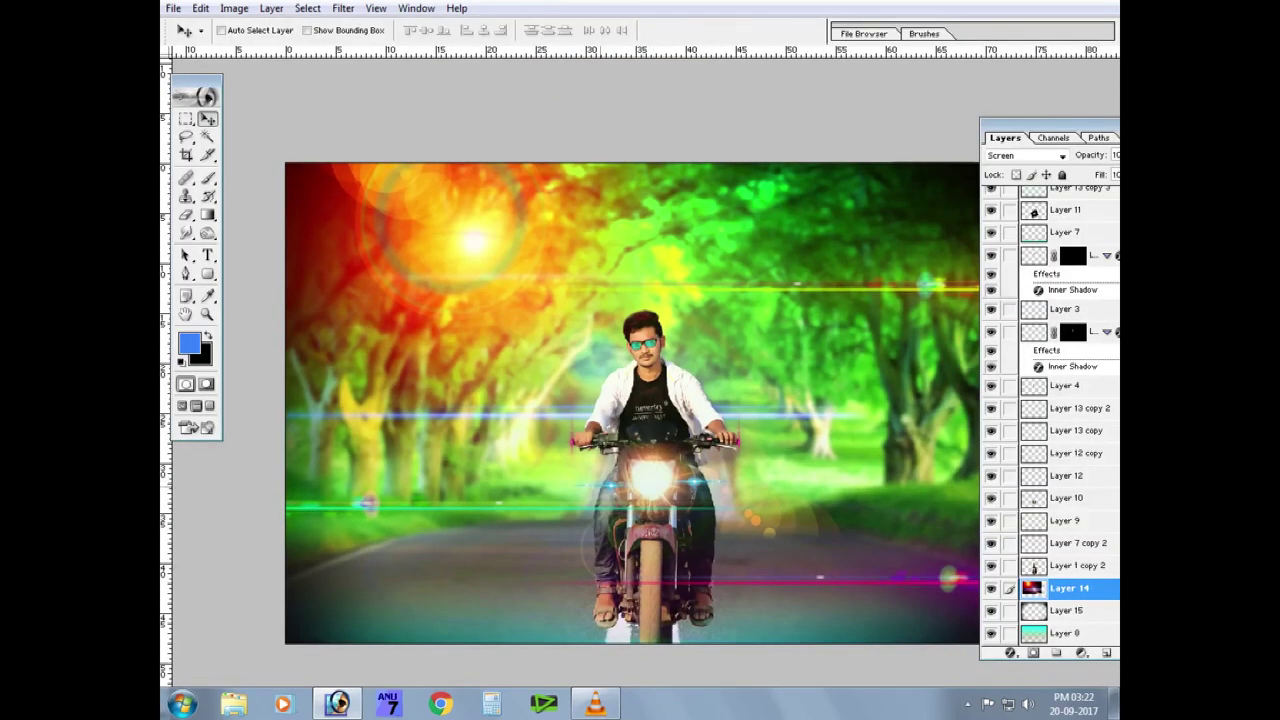
pyautogui.hotkey('ctrl', 'shift', 's')
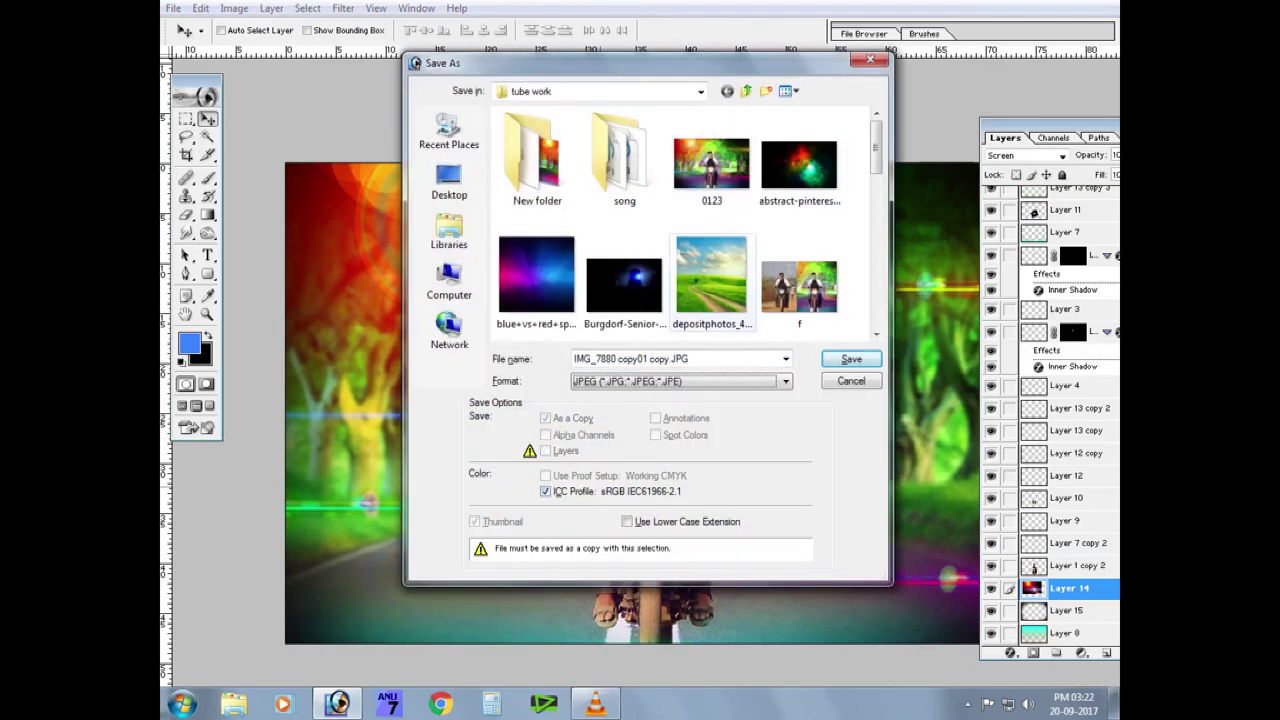
pyautogui.hotkey('shift', 'Tab')
pyautogui.write('01')
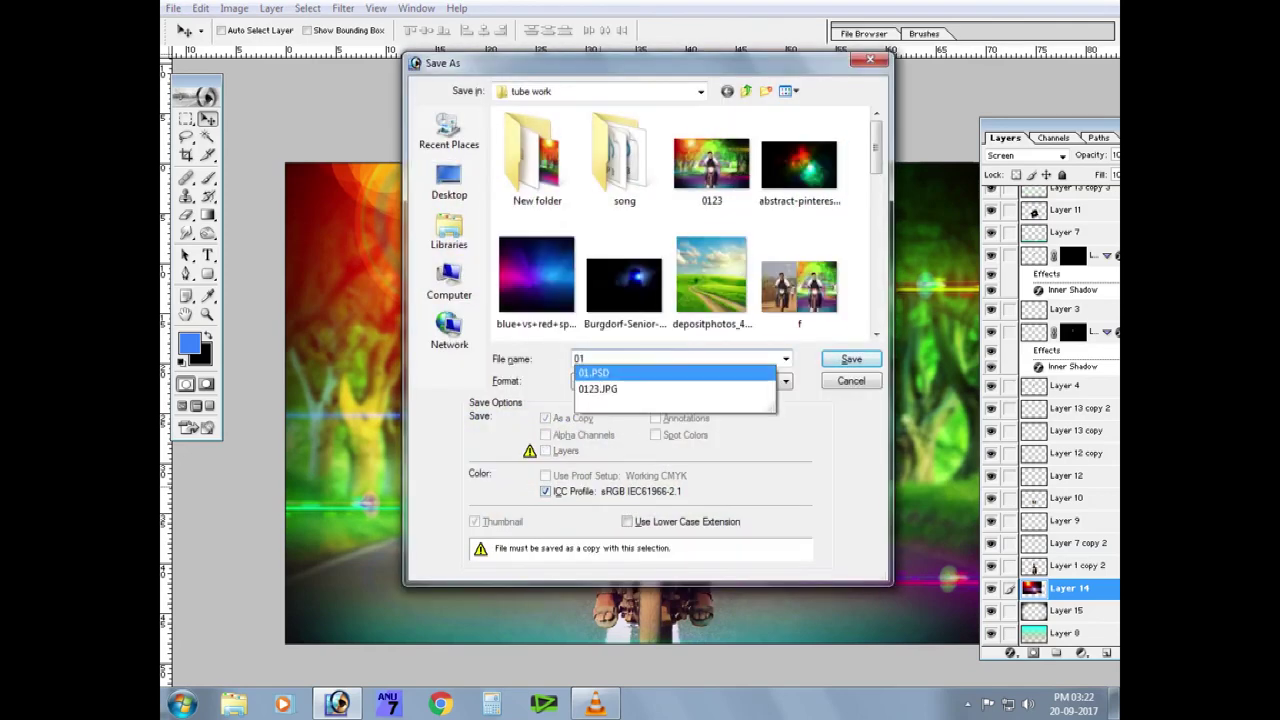
pyautogui.write('Ph')
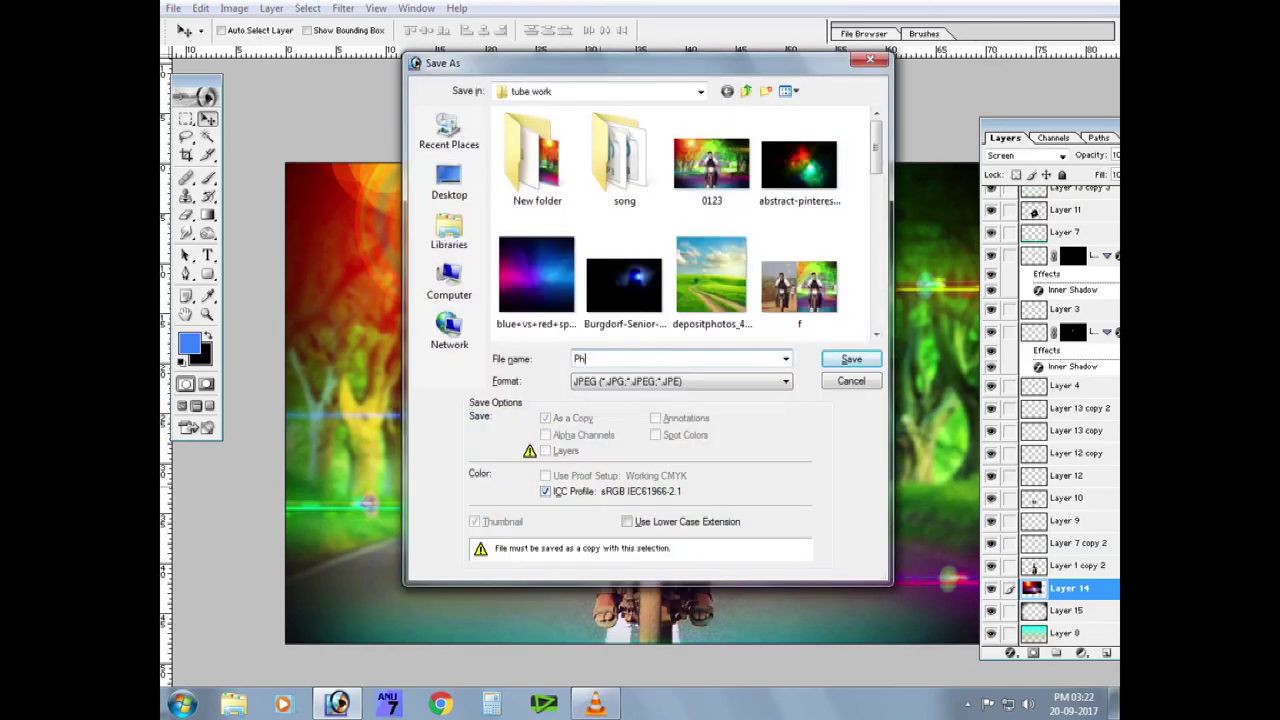
pyautogui.write('oto')
pyautogui.press('Return')
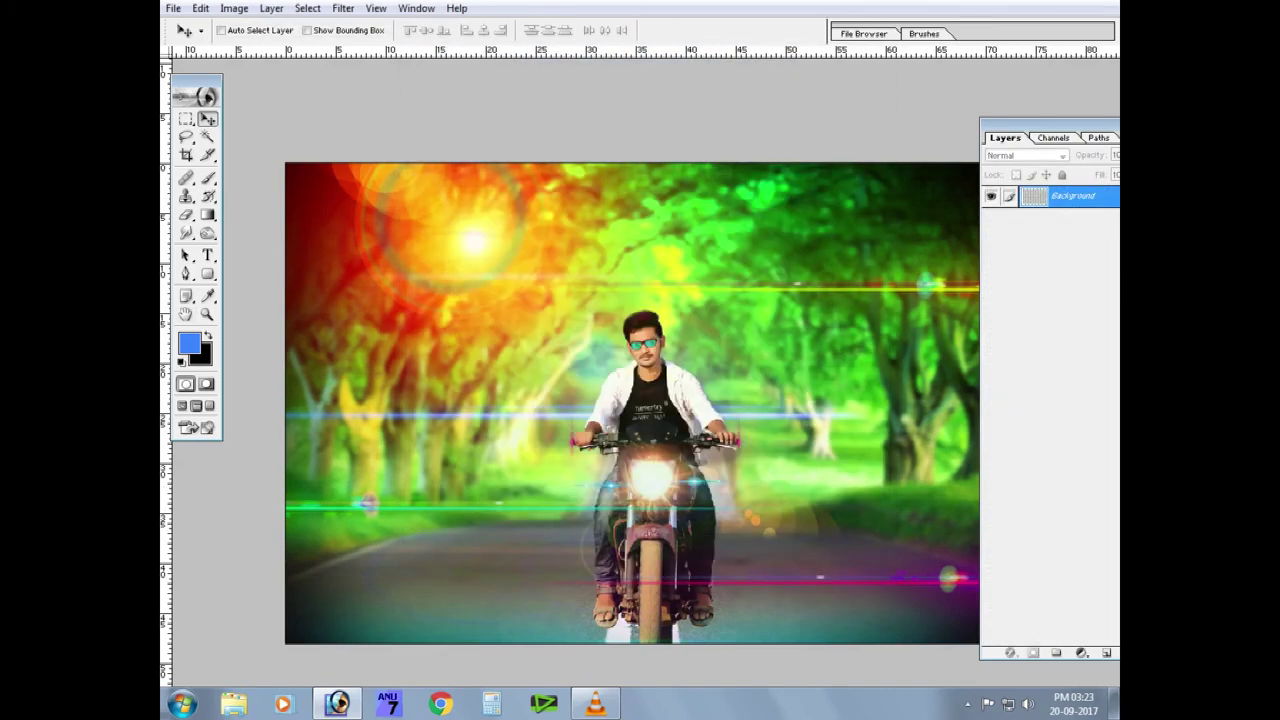
# Find and select the saved Photo JPEG in tube work and check its context menu.
pyautogui.hotkey('ctrl', 'o')
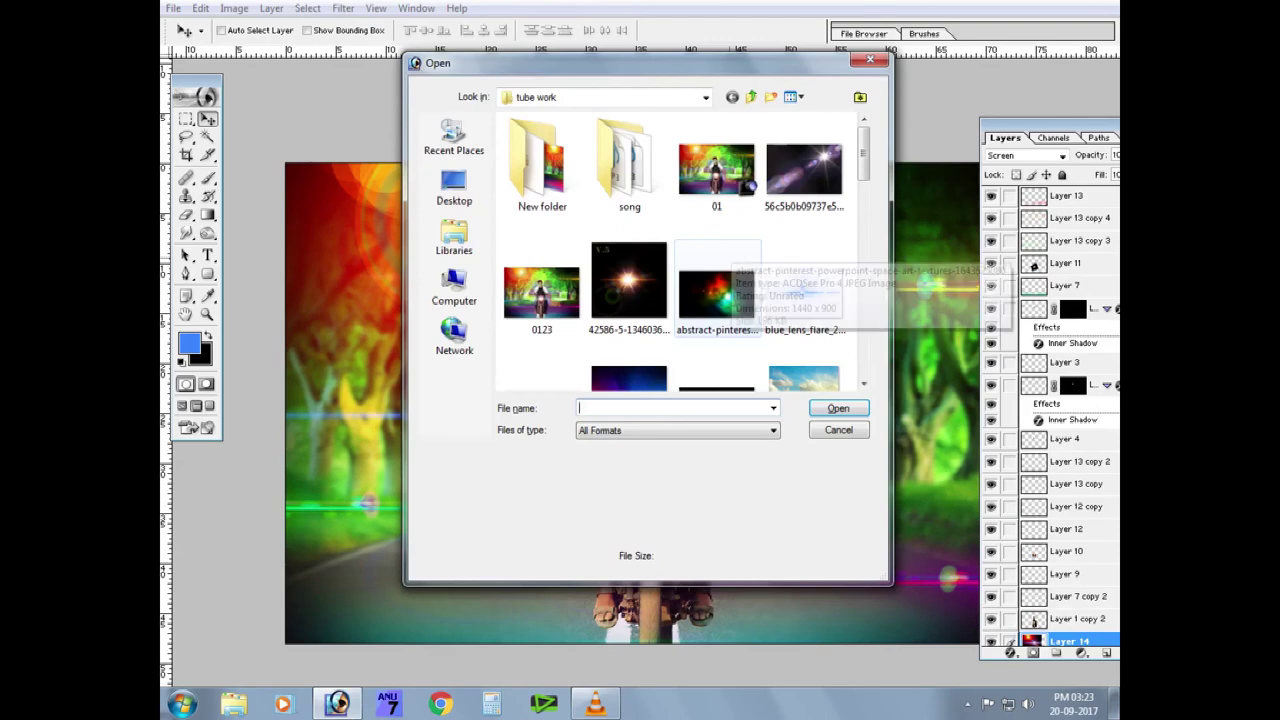
pyautogui.scroll(-5, 750, 186)
pyautogui.click(804, 160)
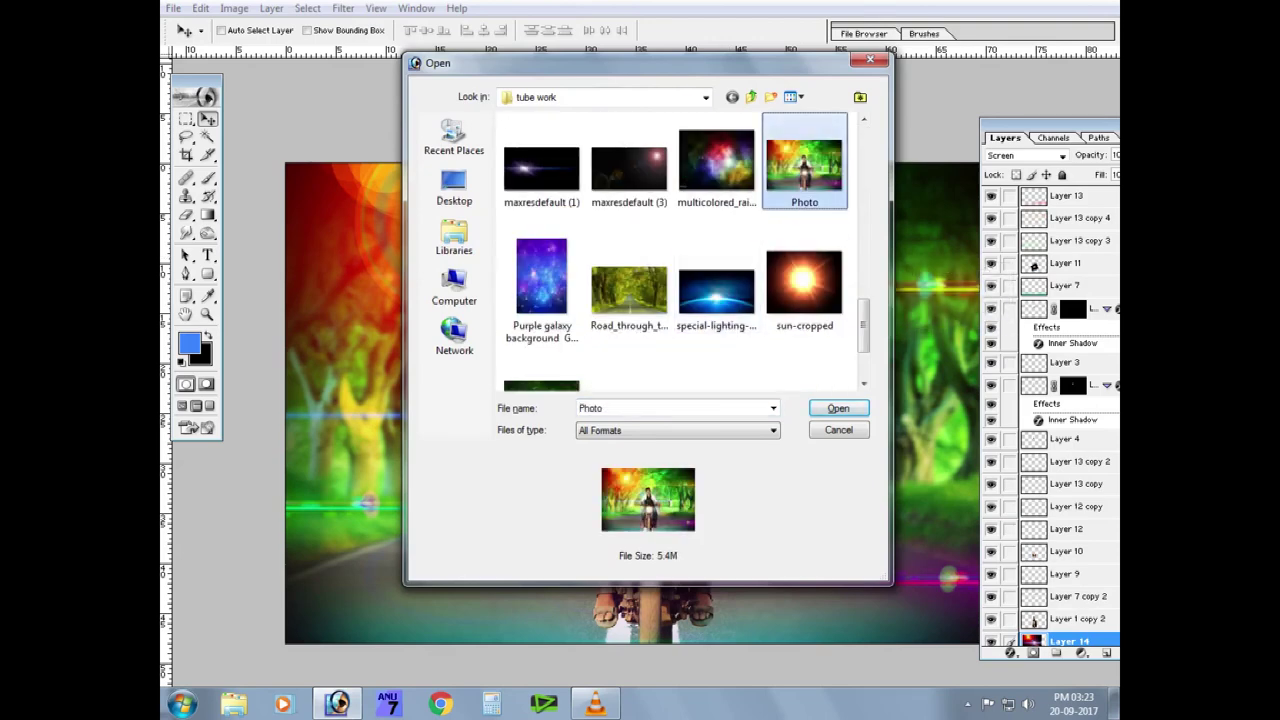
pyautogui.rightClick(789, 174)
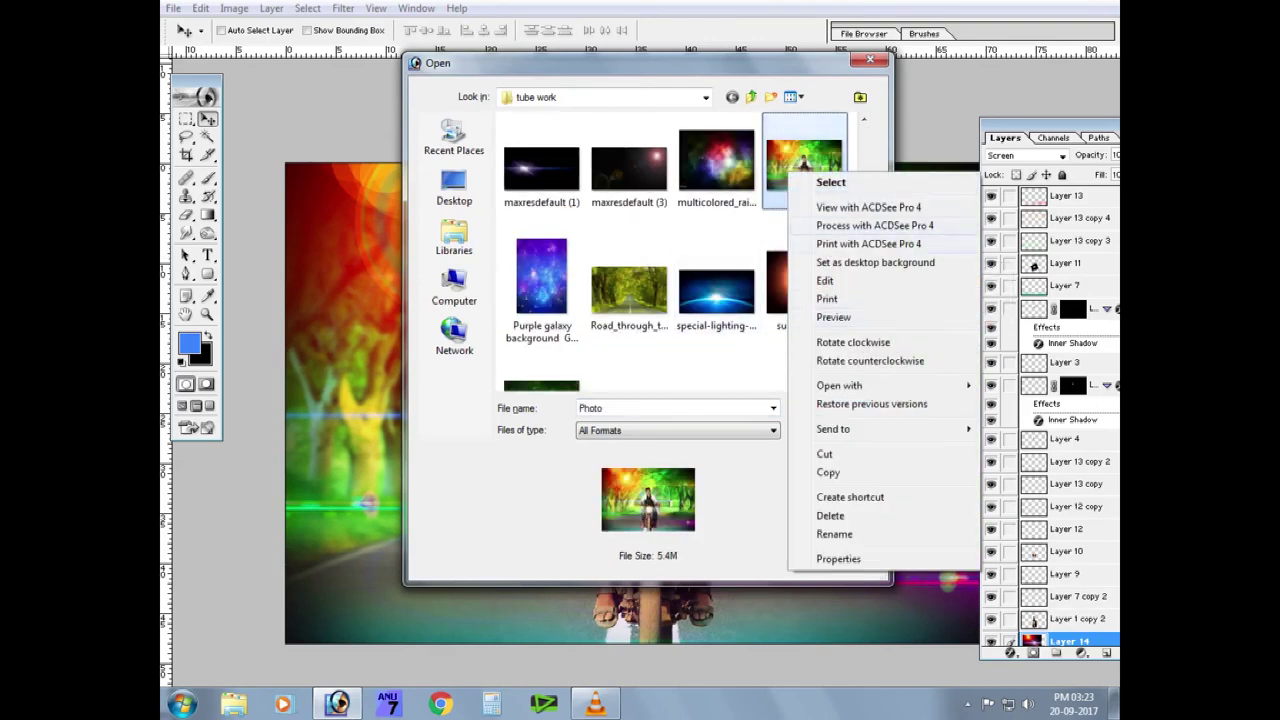
pyautogui.press('Escape')
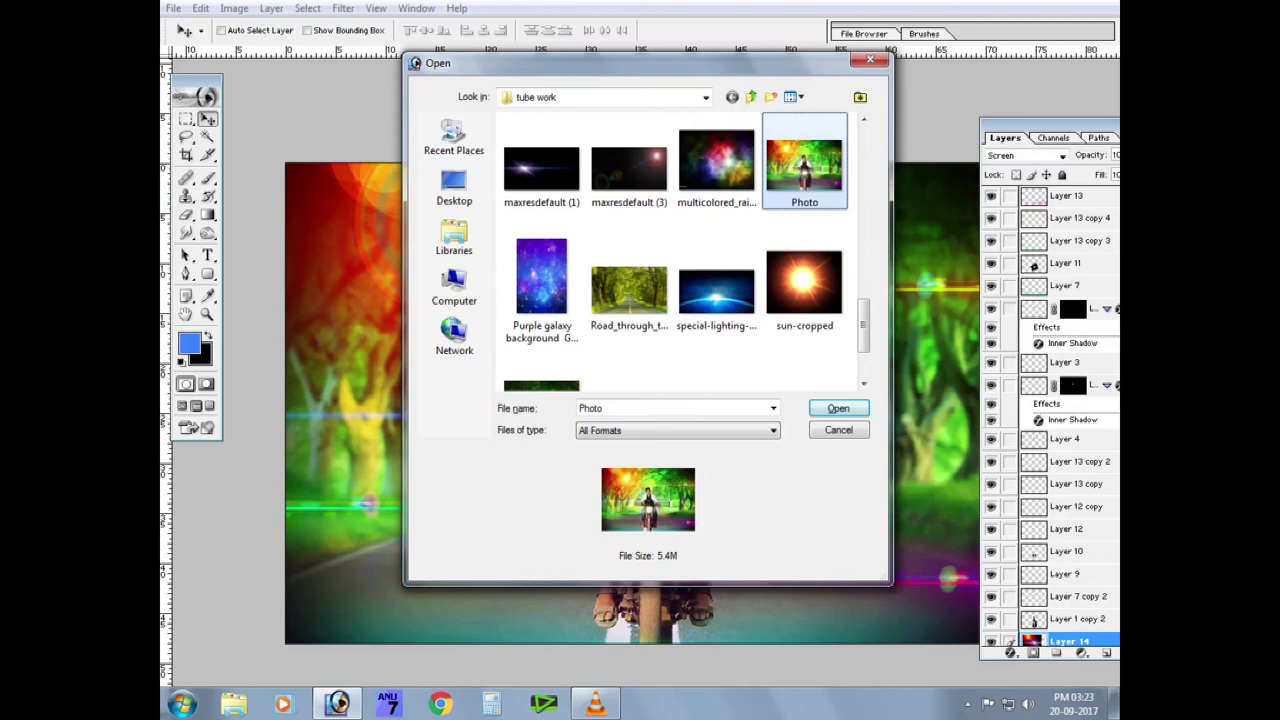